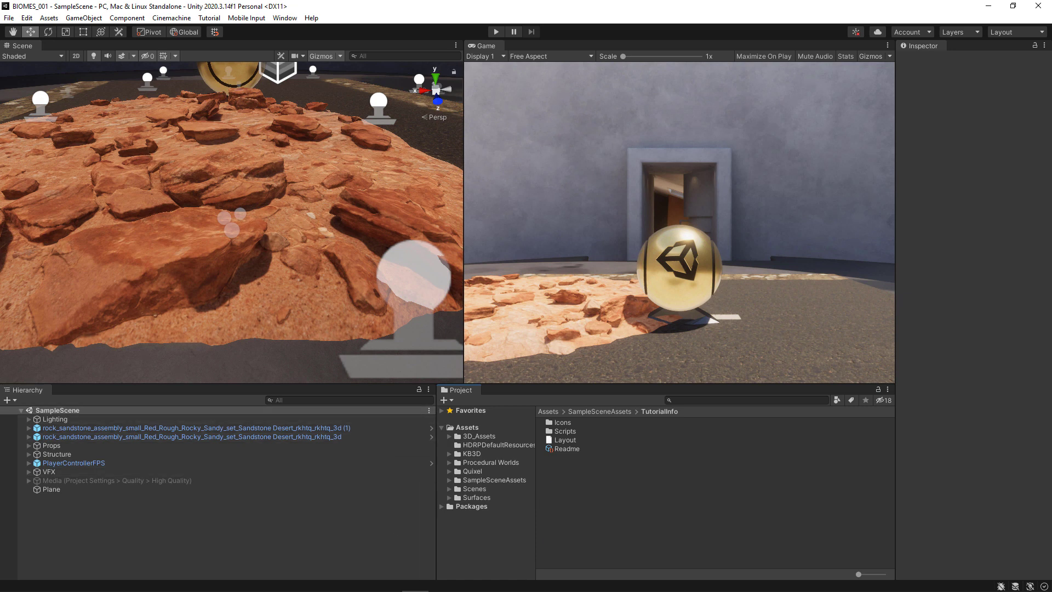
Create a new scene from the Basic Outdoors (HDRP) template and save it as BIOME_001 in the Scenes folder.
click(8, 17)
click(28, 31)
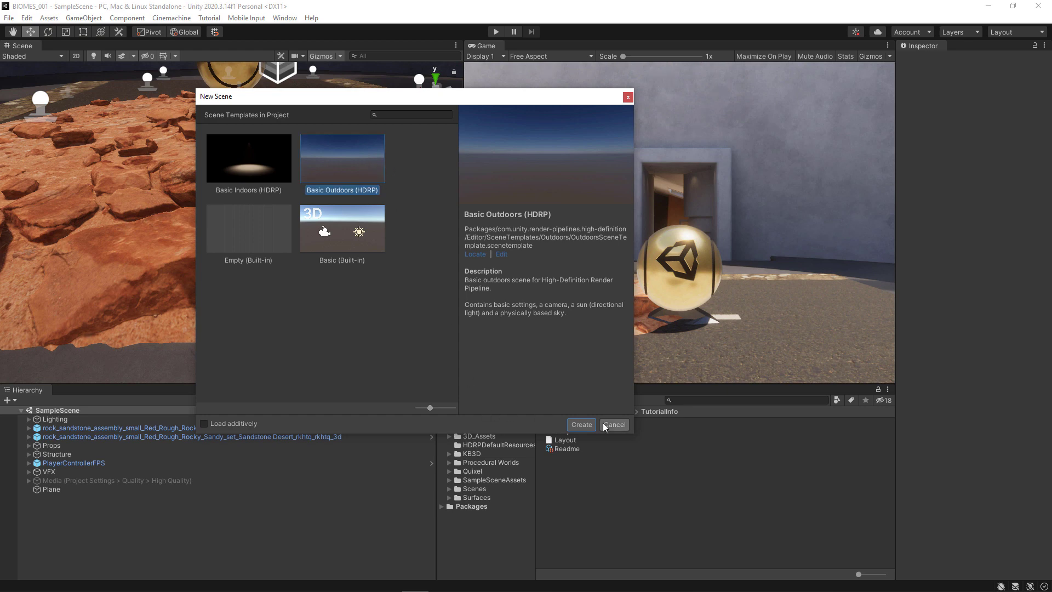
click(587, 425)
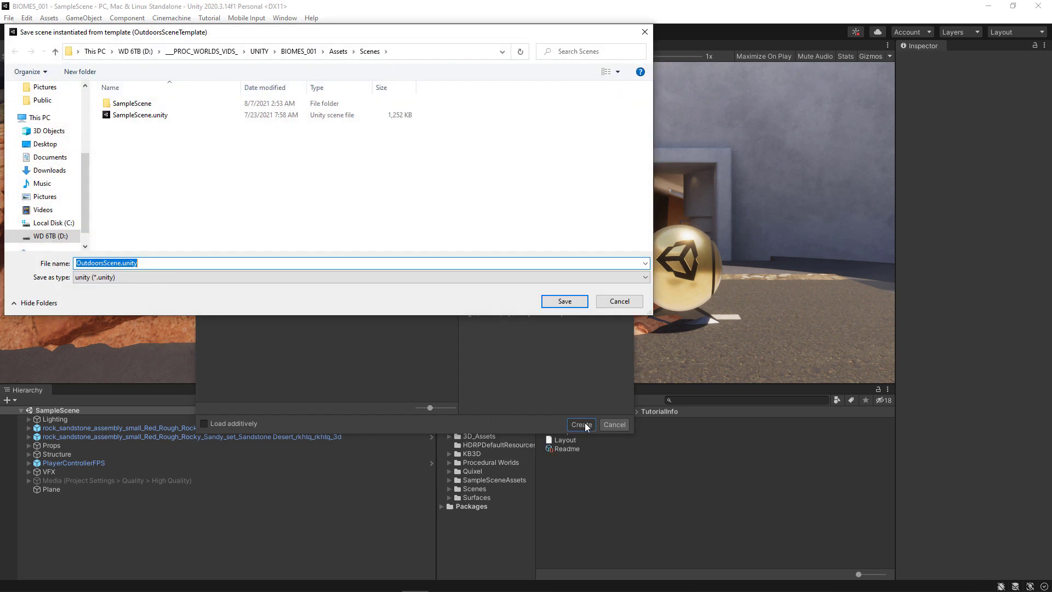
click(111, 263)
drag(146, 268, 69, 258)
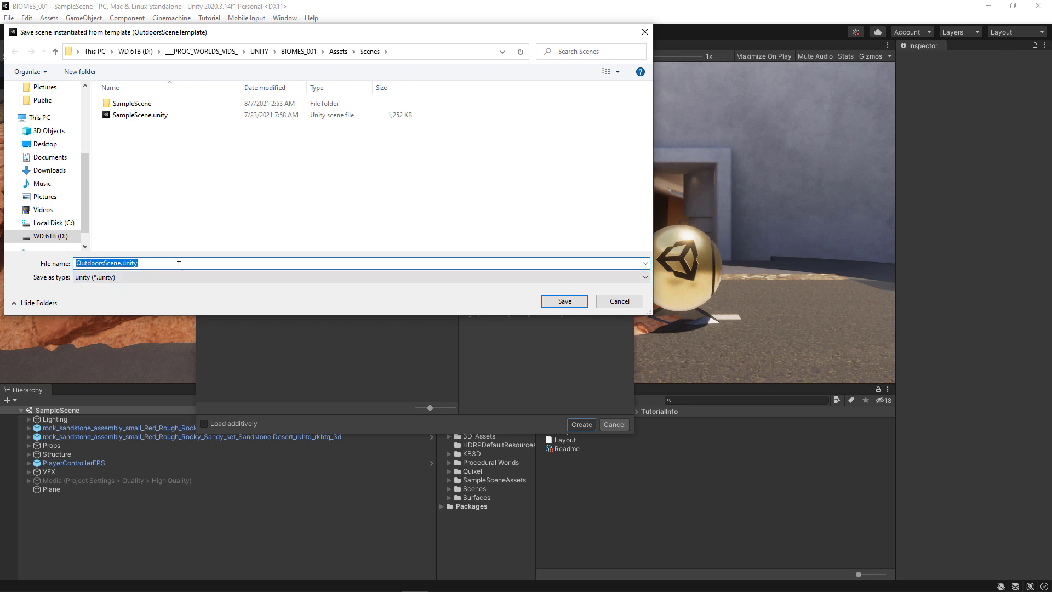
text(BIOME_001)
click(564, 301)
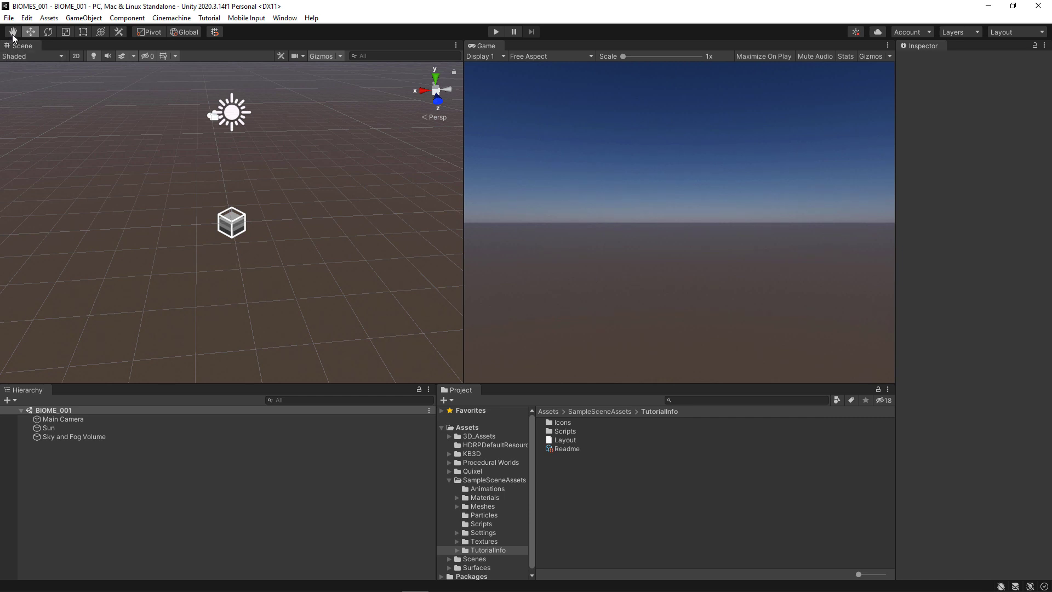
Save the new BIOME_001 scene and the project.
click(8, 17)
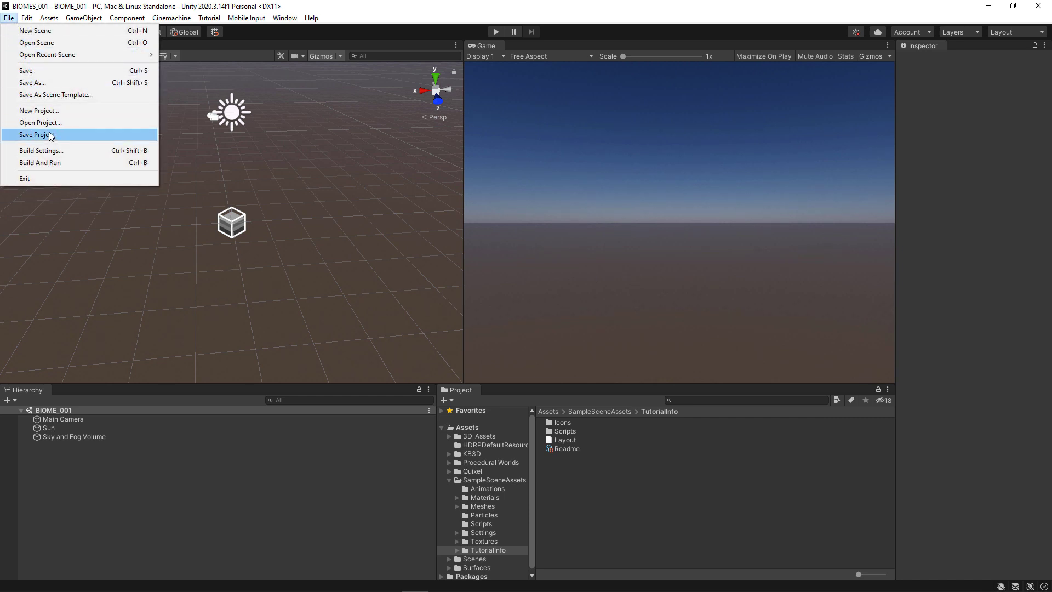
click(28, 70)
click(10, 18)
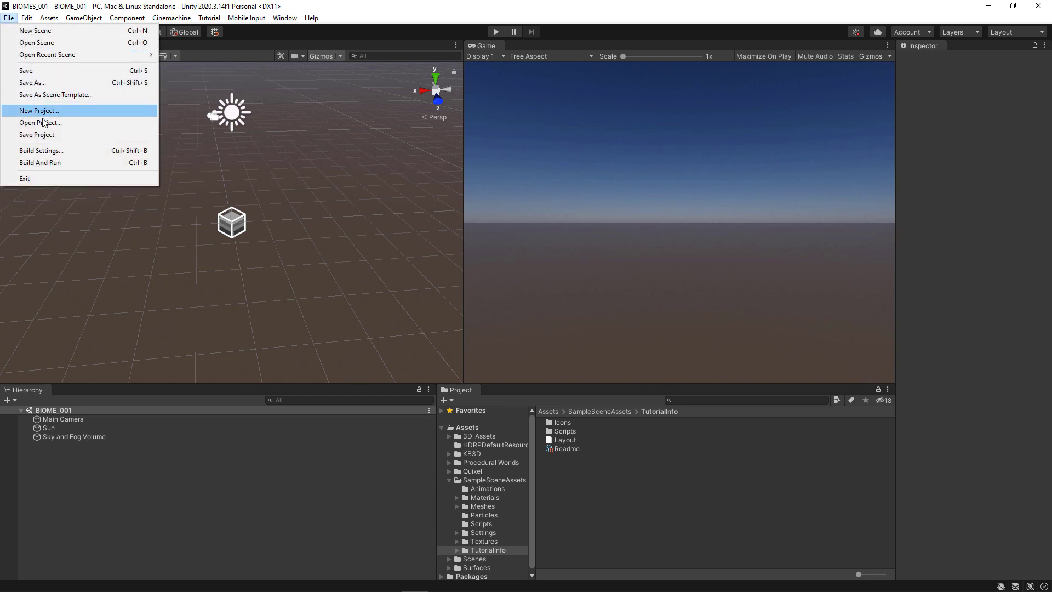
click(44, 134)
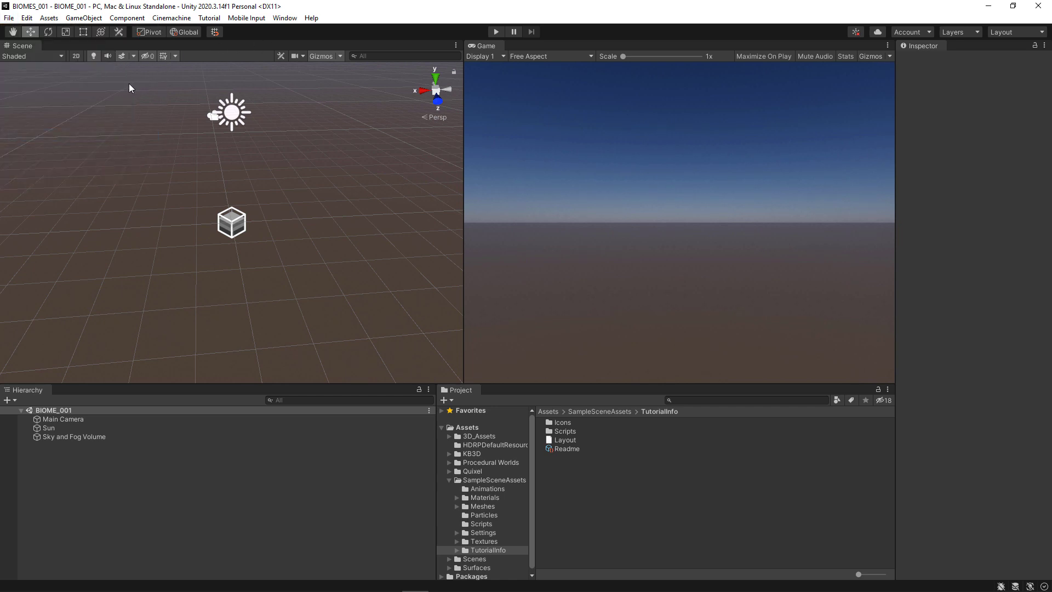
Open the Gaia Manager, decline the tutorials website, and reposition and enlarge the manager window.
click(285, 20)
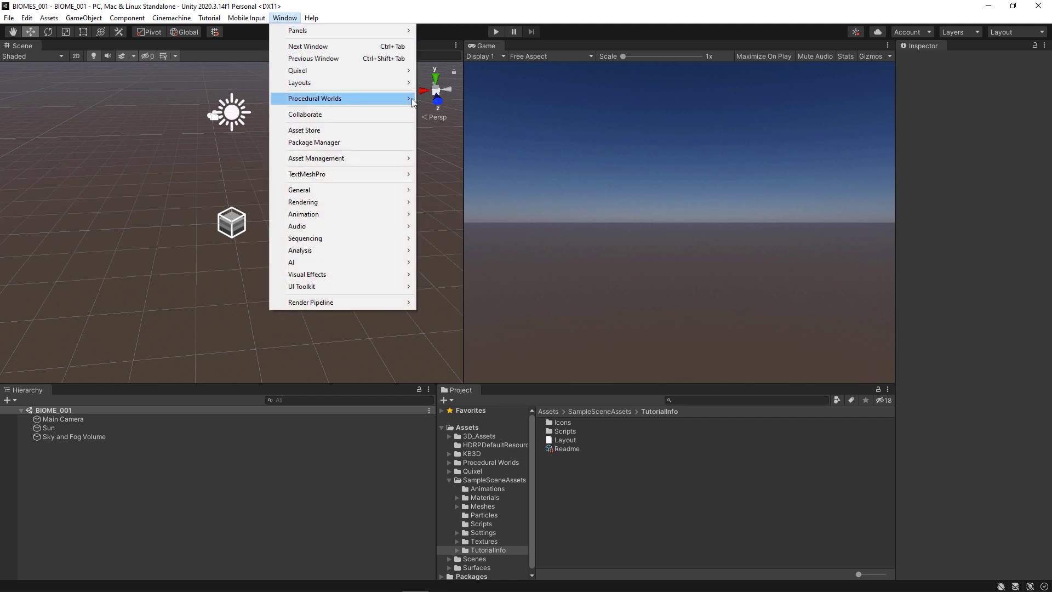
mouse_move(411, 98)
mouse_move(490, 100)
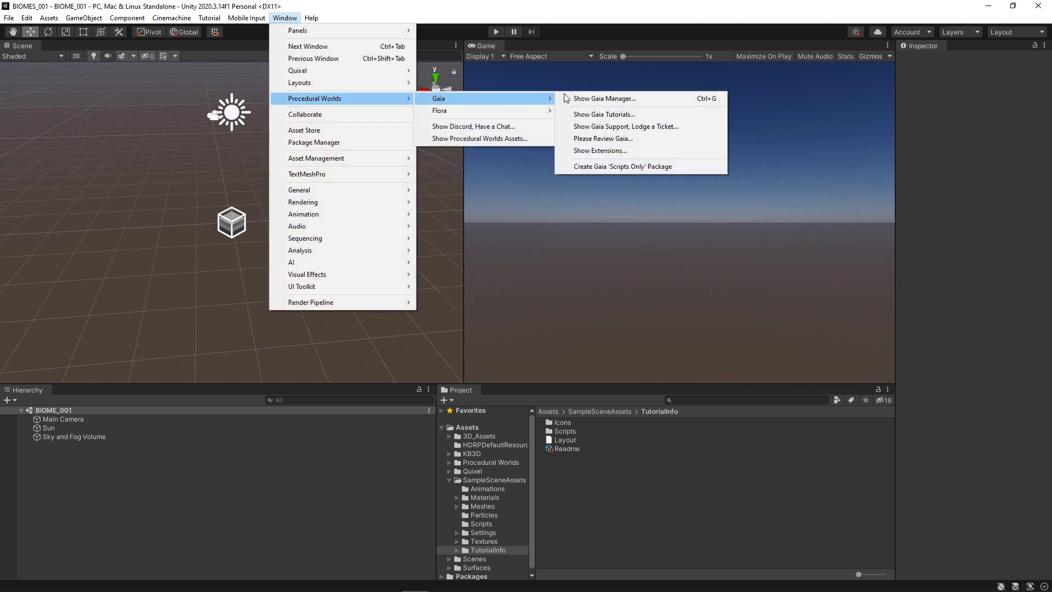
click(596, 99)
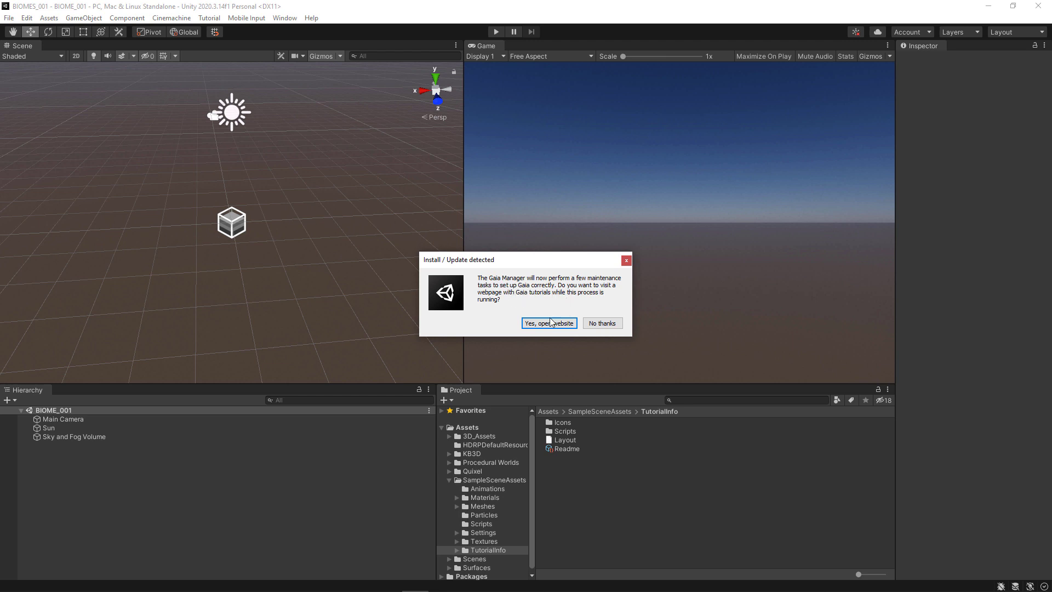
click(601, 323)
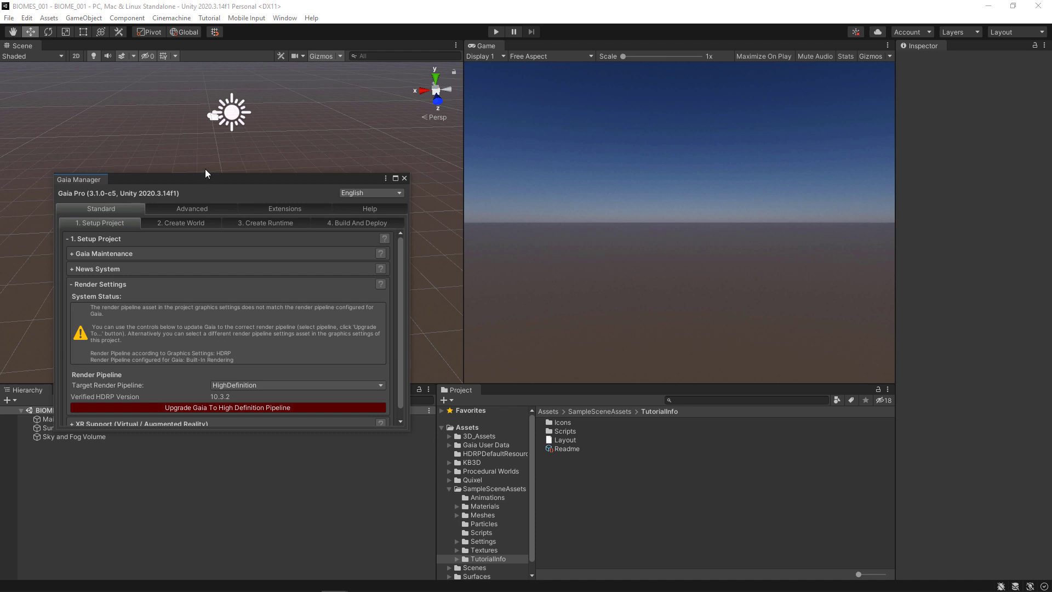
drag(227, 183, 489, 73)
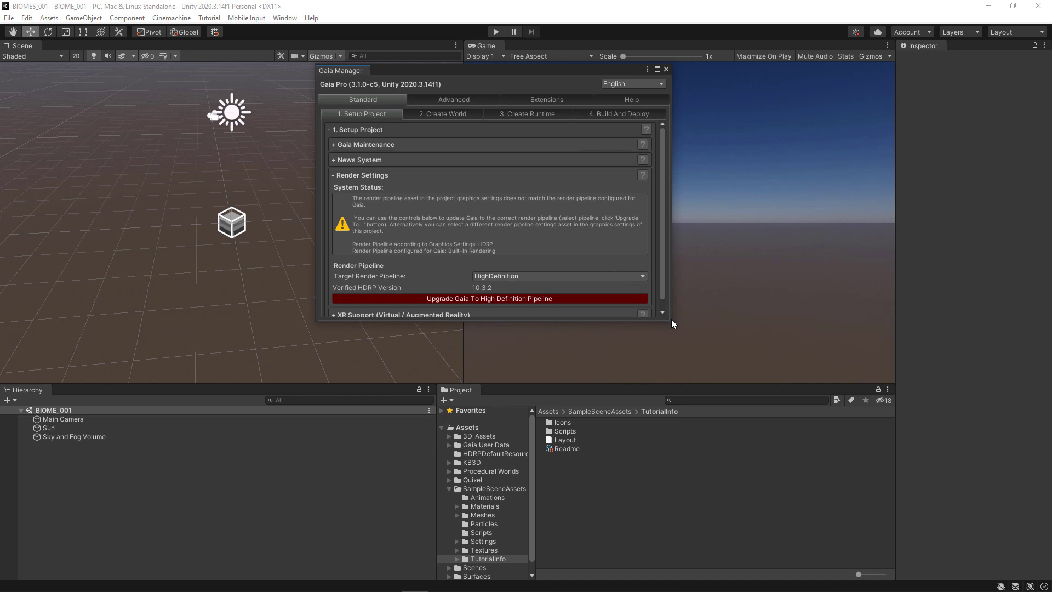
drag(669, 323, 822, 402)
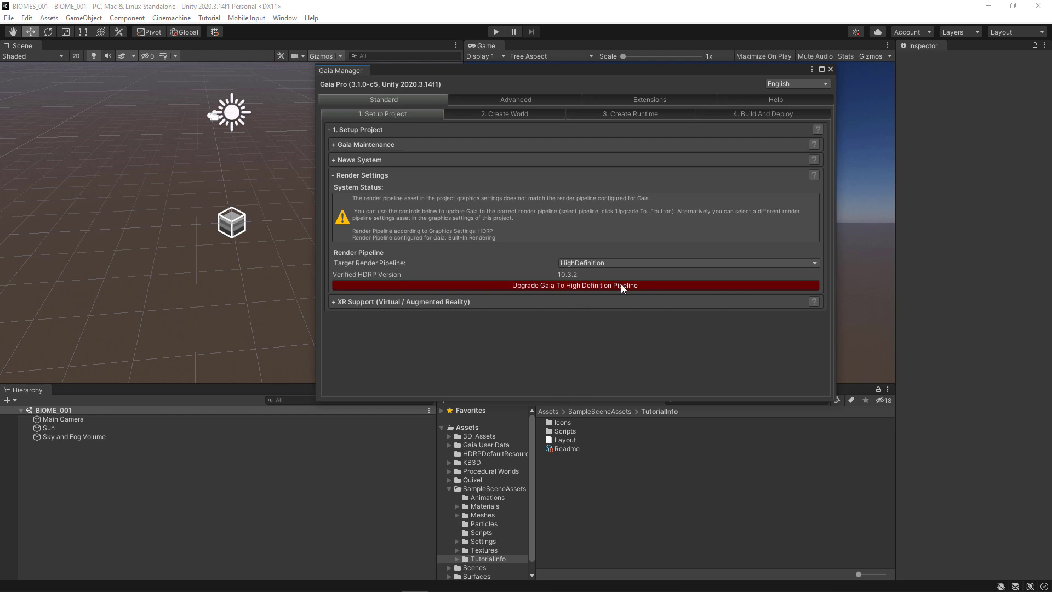
Upgrade Gaia to the High Definition pipeline, saving the scene and accepting Gaia's RP asset, the HDRP terrain shader and default HDRP lighting.
click(658, 286)
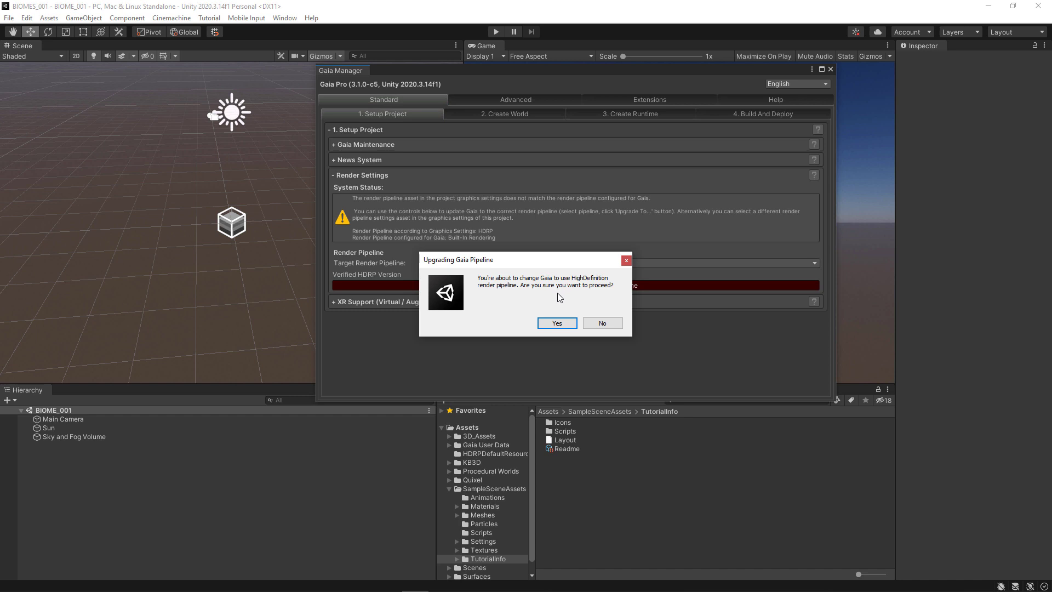
click(554, 323)
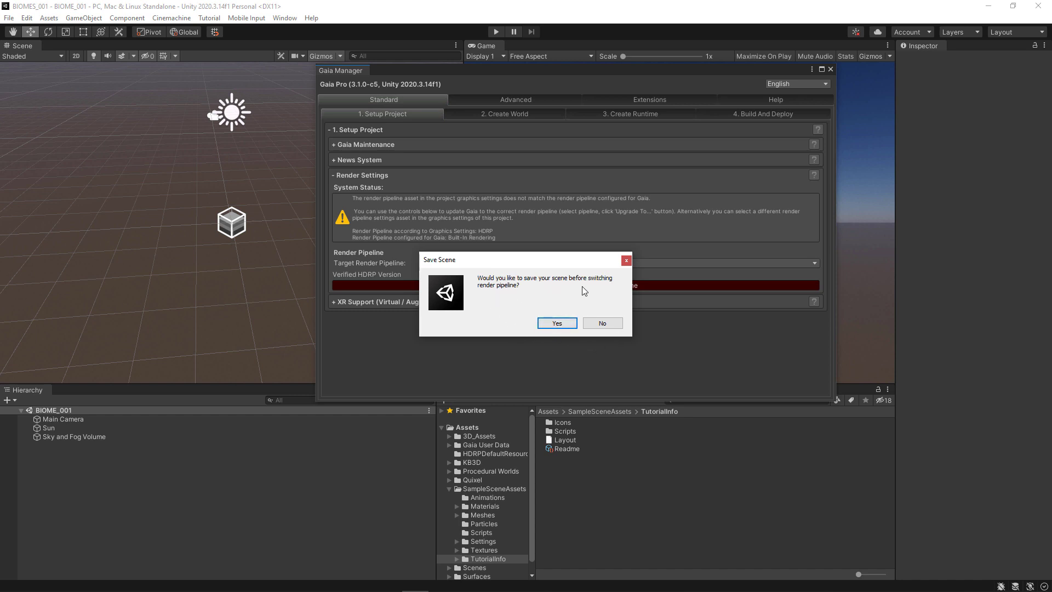
click(552, 323)
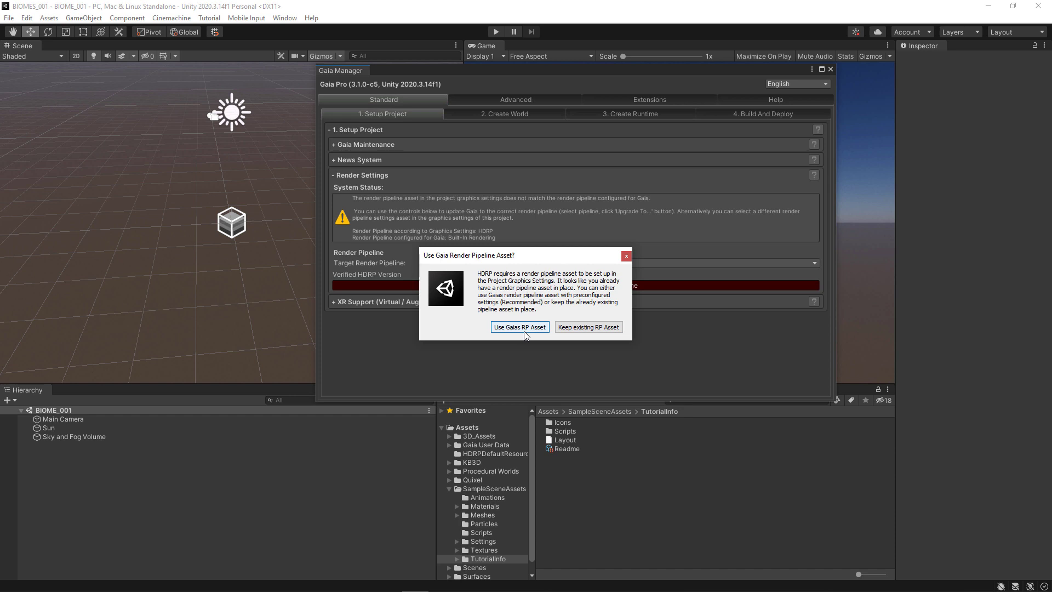
click(522, 327)
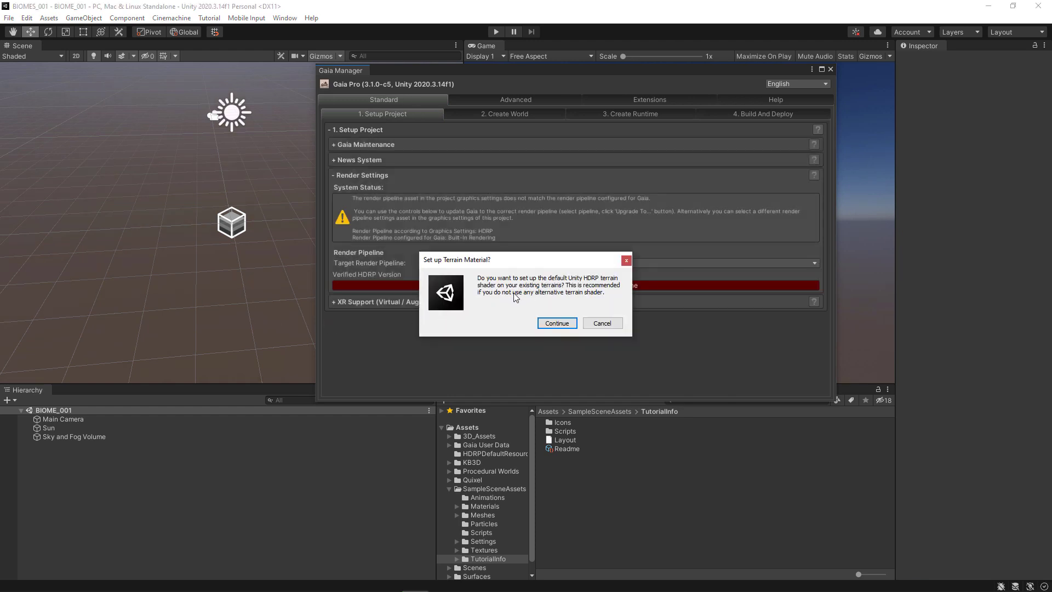
click(557, 323)
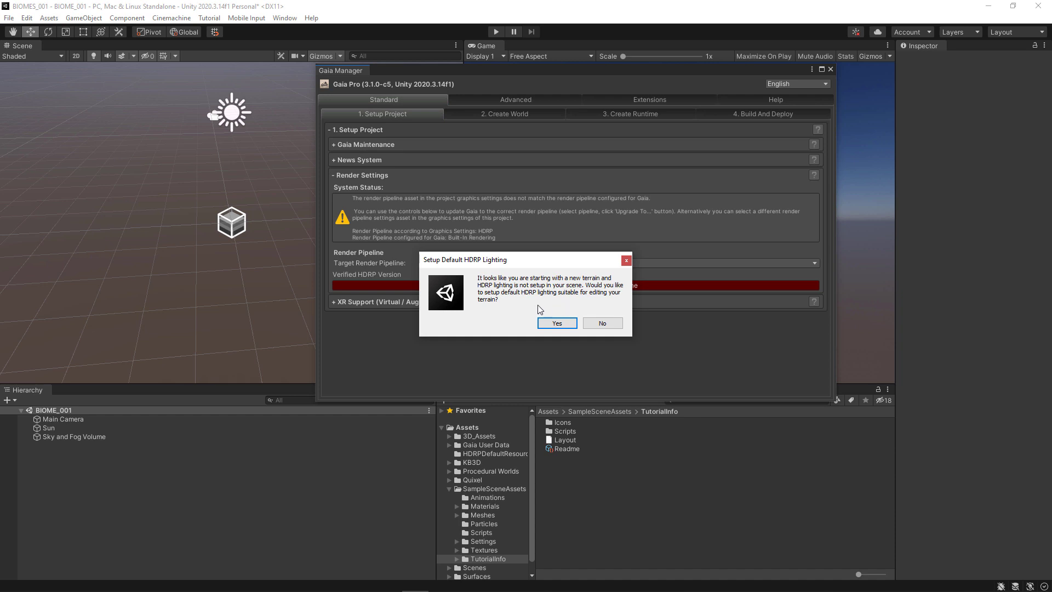
click(554, 324)
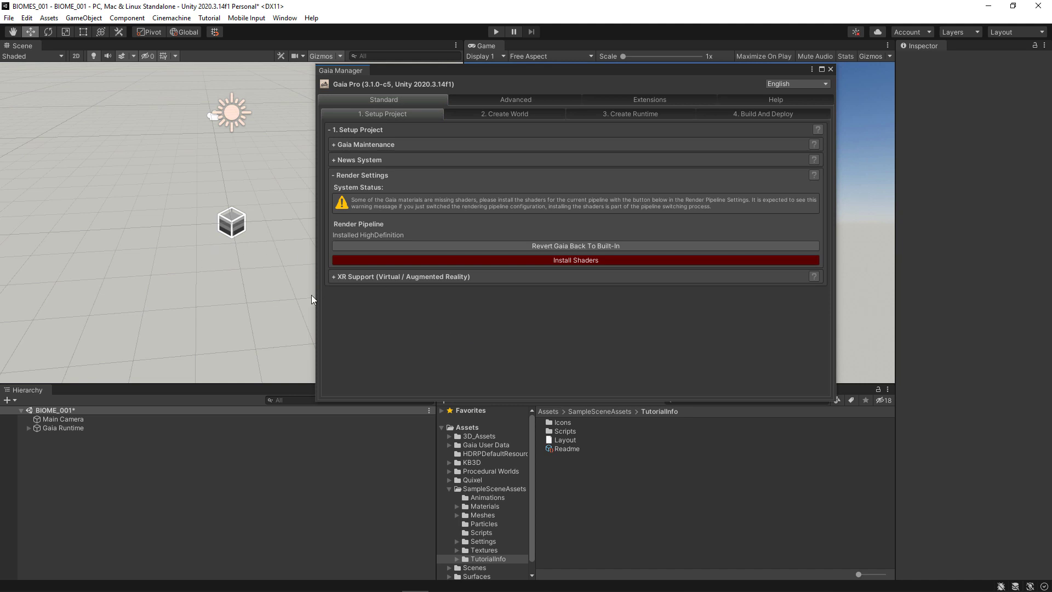
Install Gaia's shaders and materials for the High Definition pipeline, and save the scene and project.
click(589, 260)
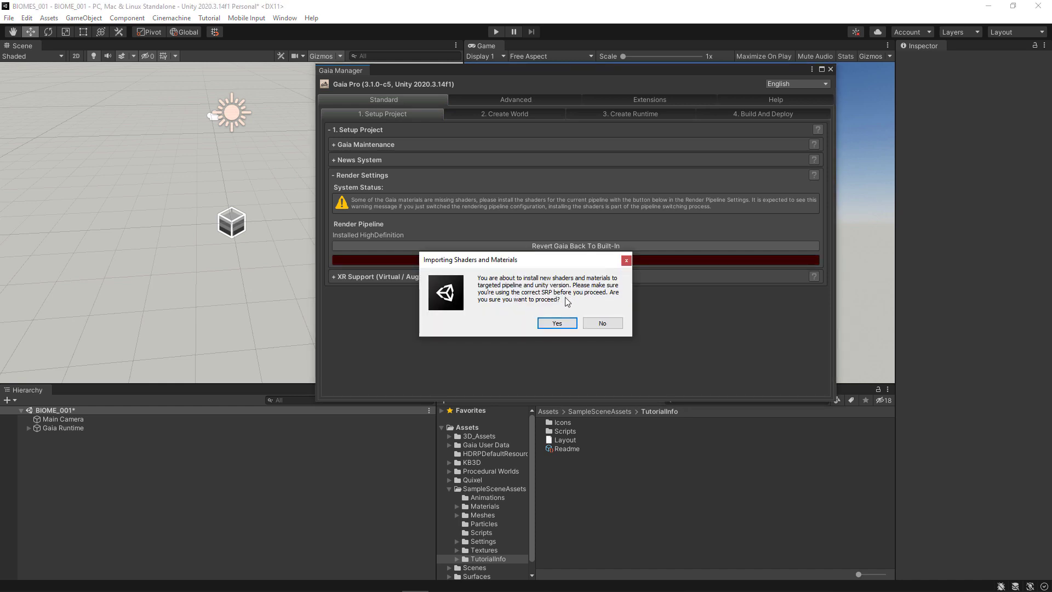
click(549, 323)
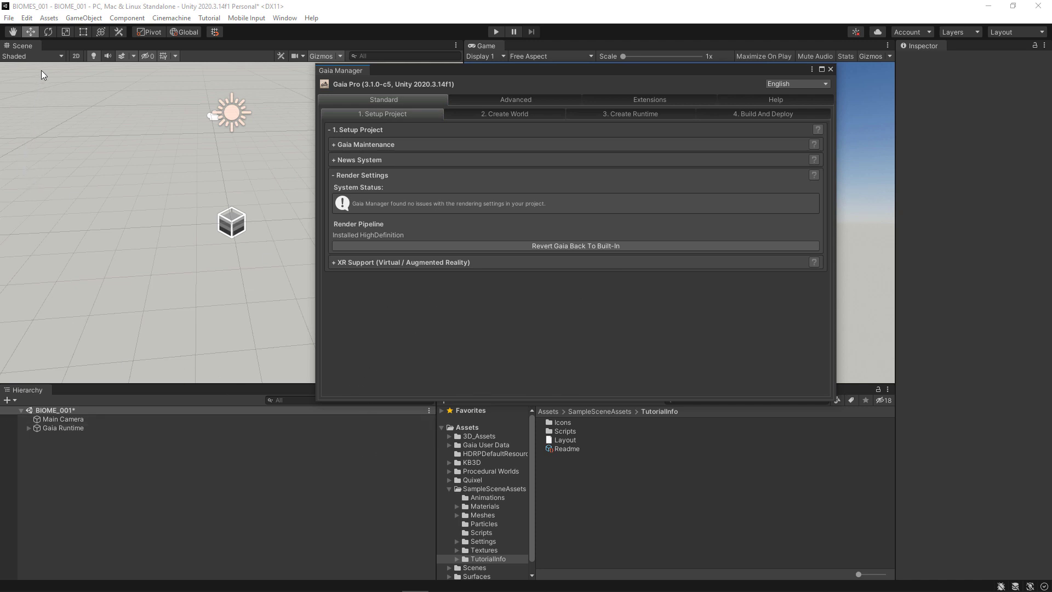
click(9, 17)
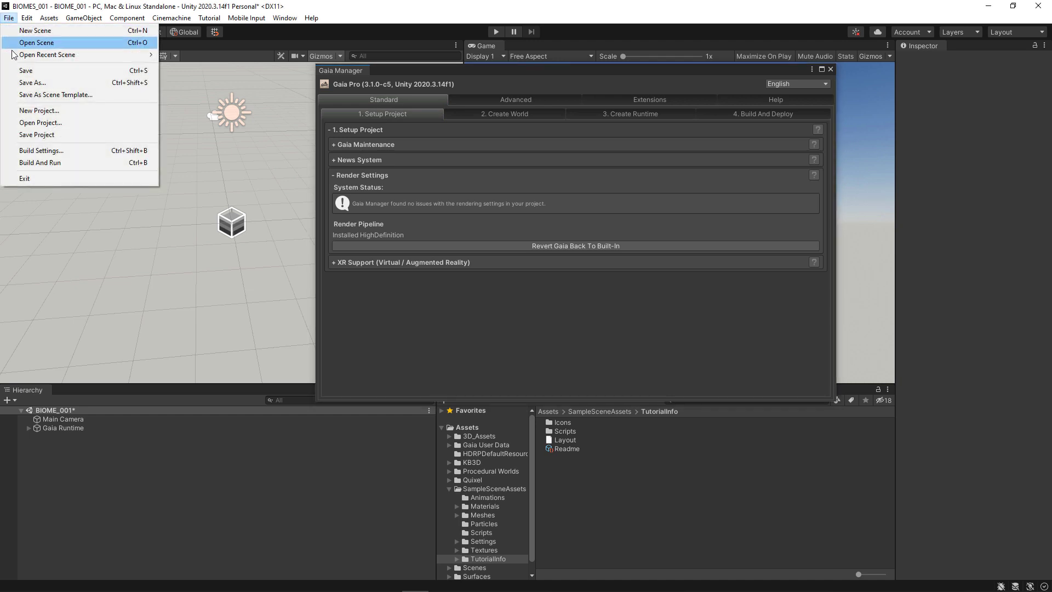
click(27, 72)
click(9, 17)
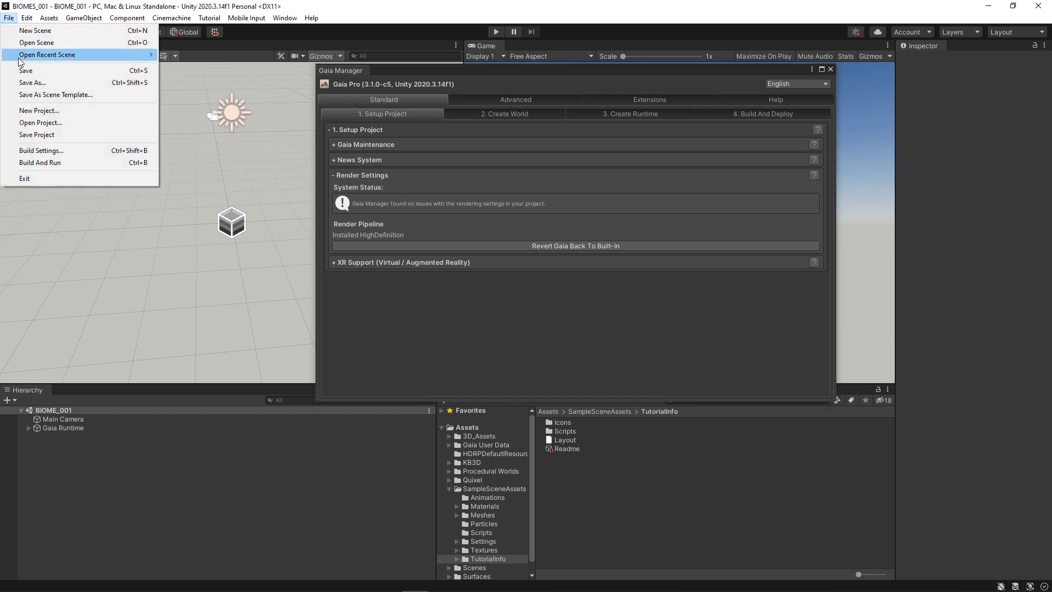
click(31, 135)
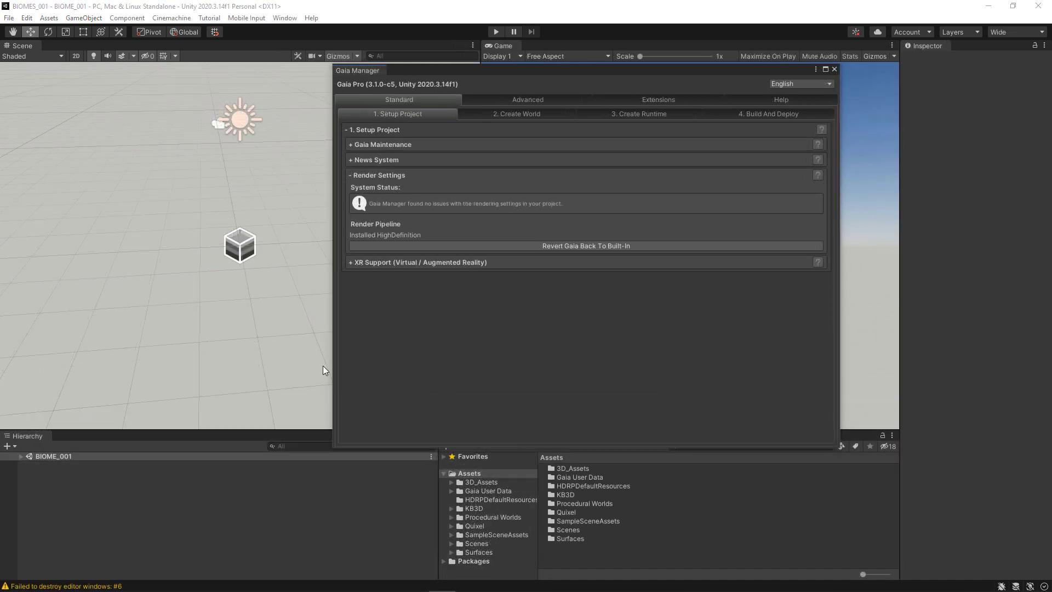
Create a World Designer with the Custom target biome and the World Designer (Random Generation) workflow.
click(504, 113)
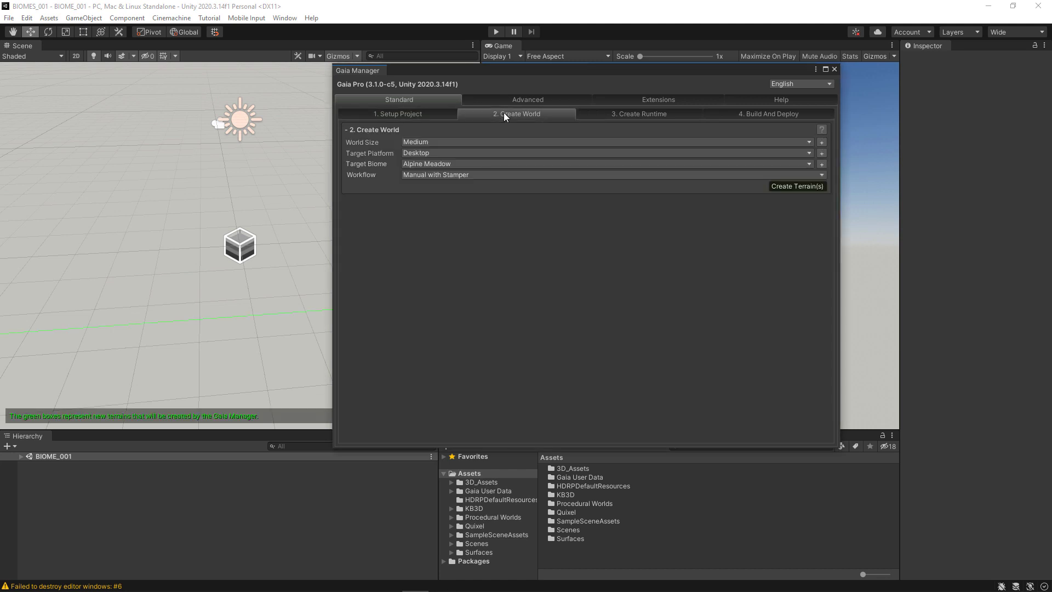
click(809, 164)
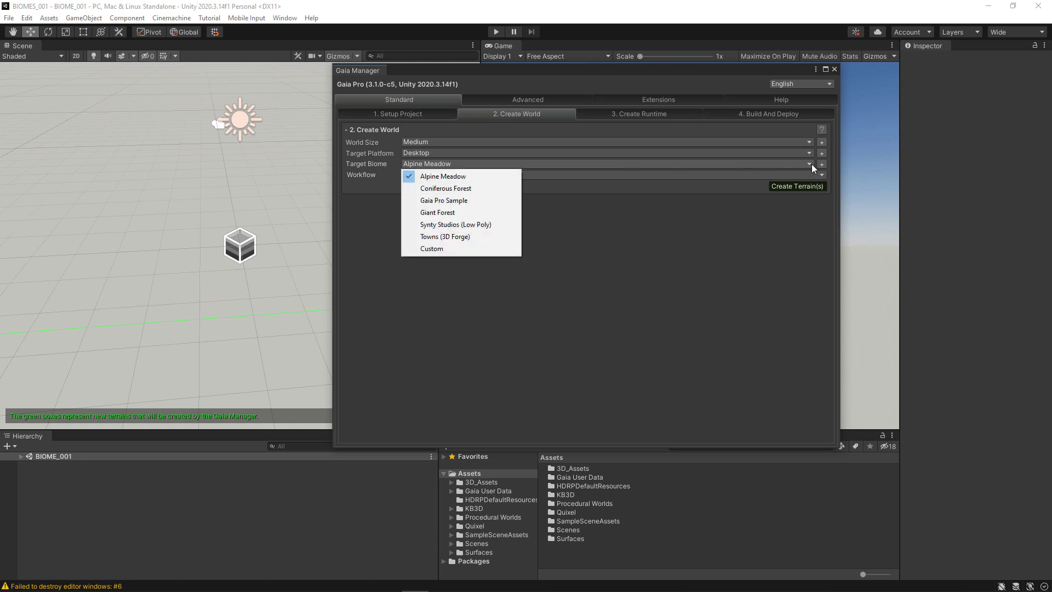
click(433, 249)
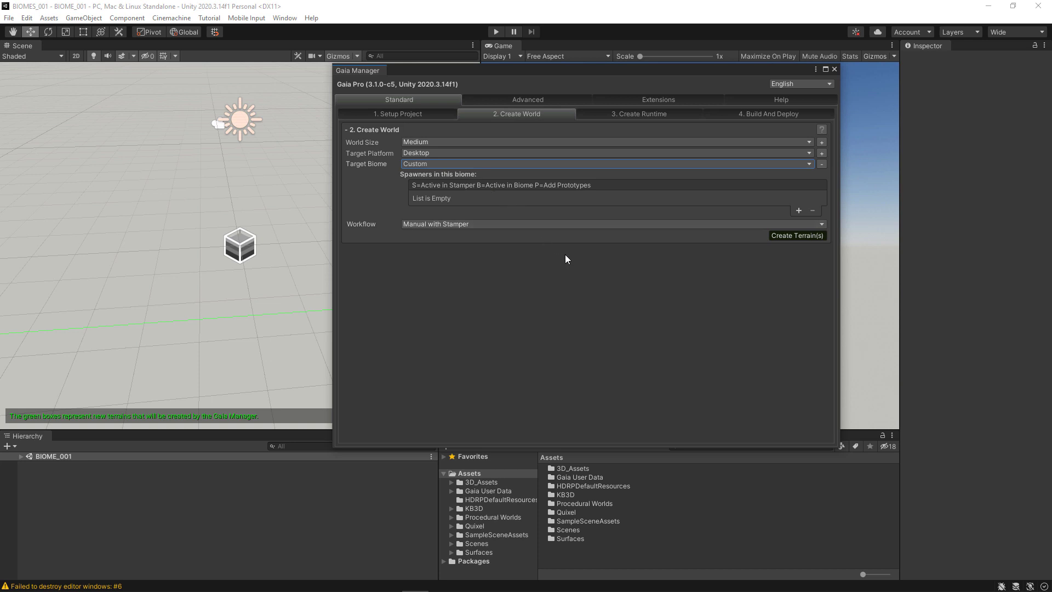
click(568, 222)
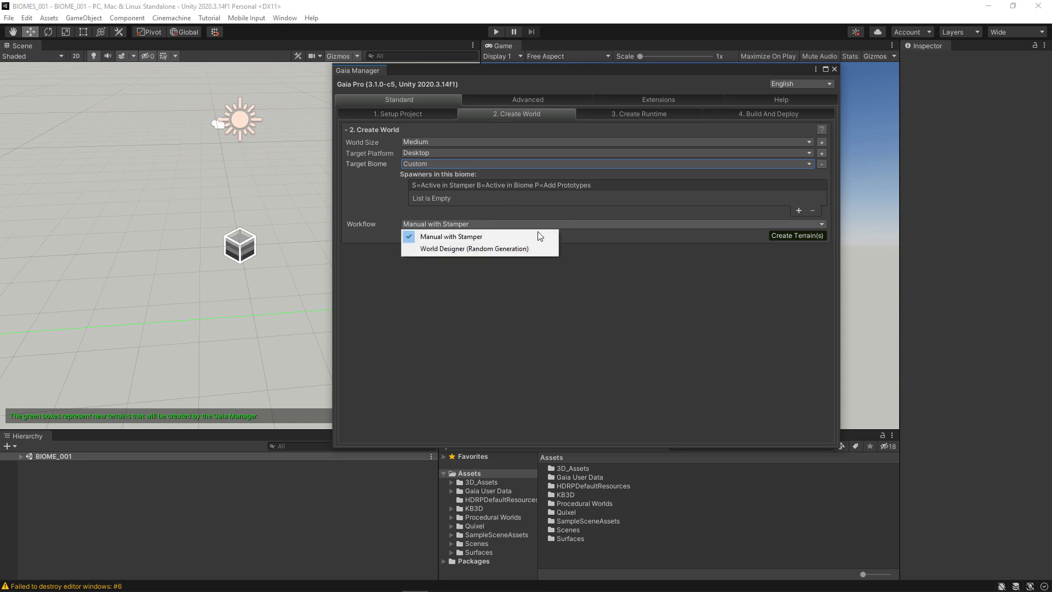
click(491, 248)
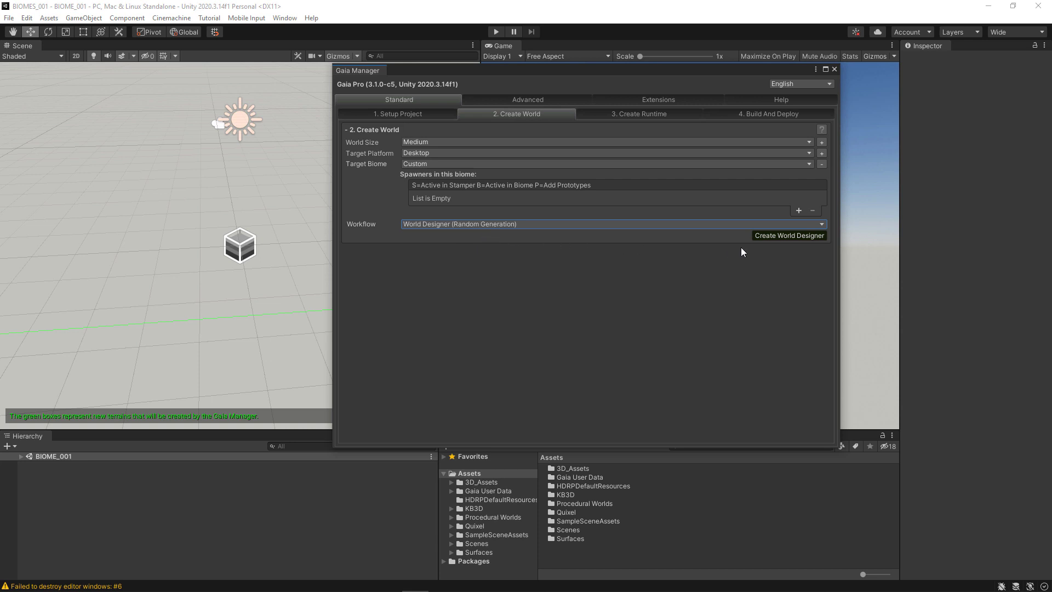
click(773, 235)
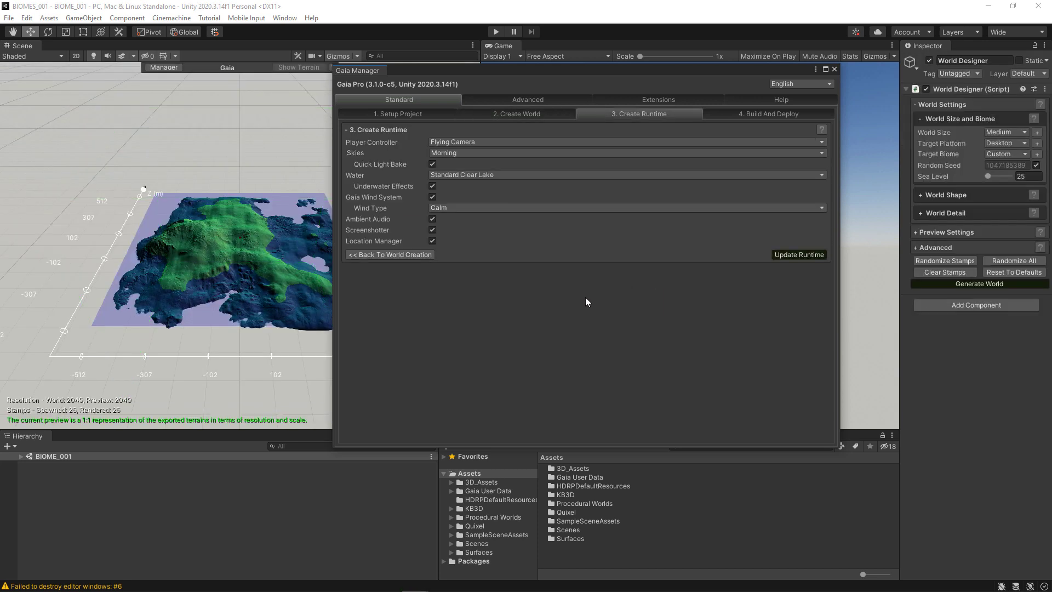
Inspect the World Designer's terrain preview and generate the actual world from it, accepting the replacement of existing terrains.
drag(497, 68, 558, 63)
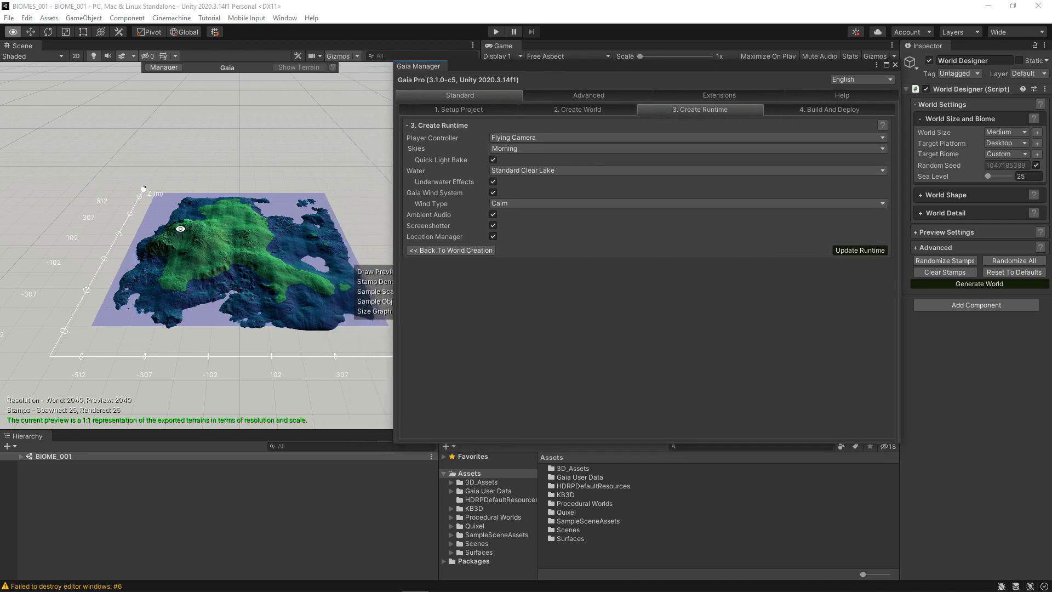
alt+right_drag(180, 229, 525, 278)
alt+drag(283, 269, 236, 224)
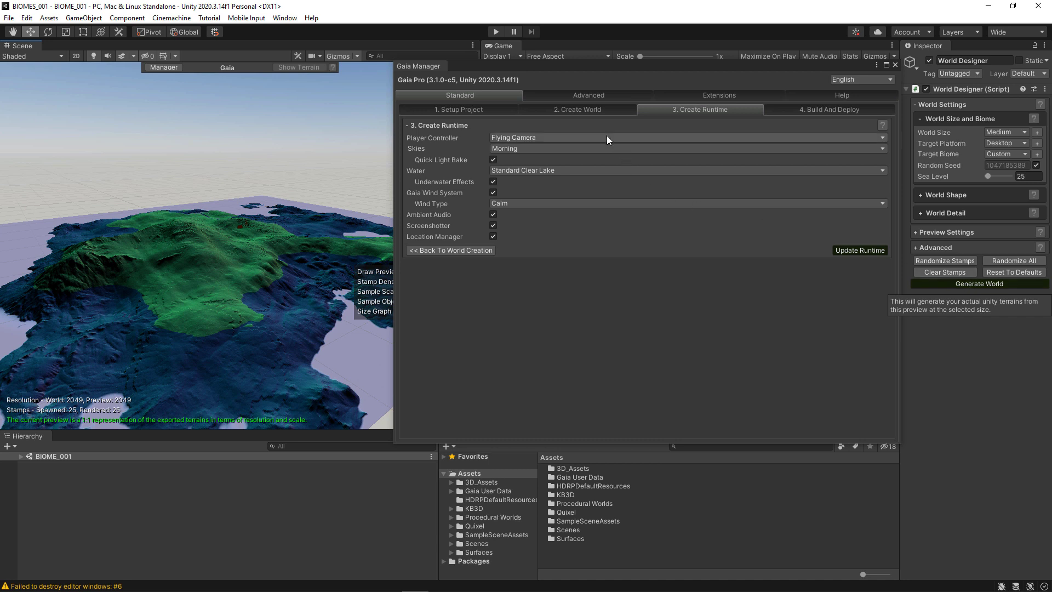
click(581, 110)
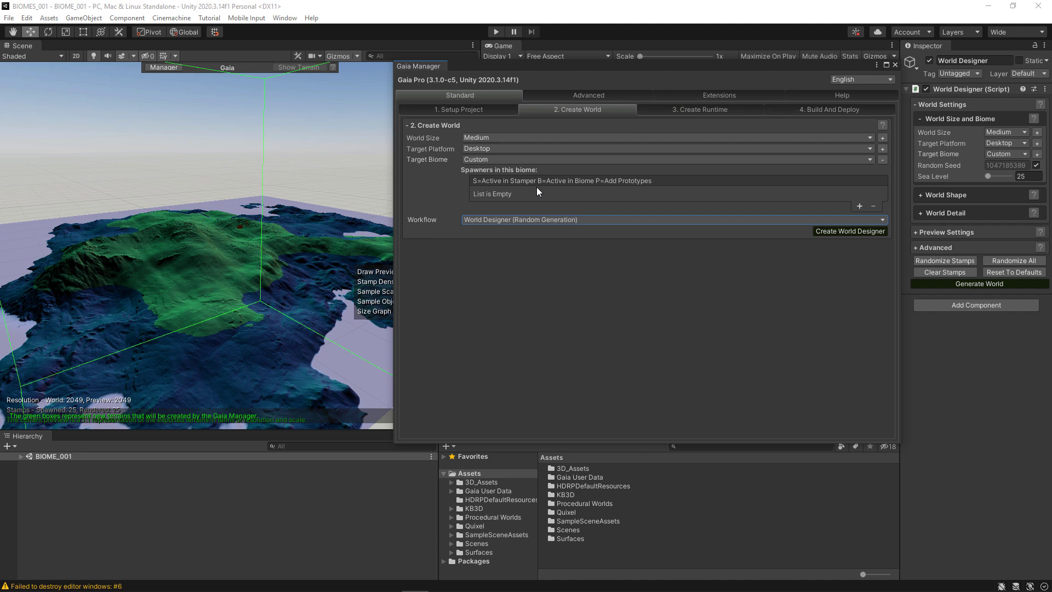
click(992, 283)
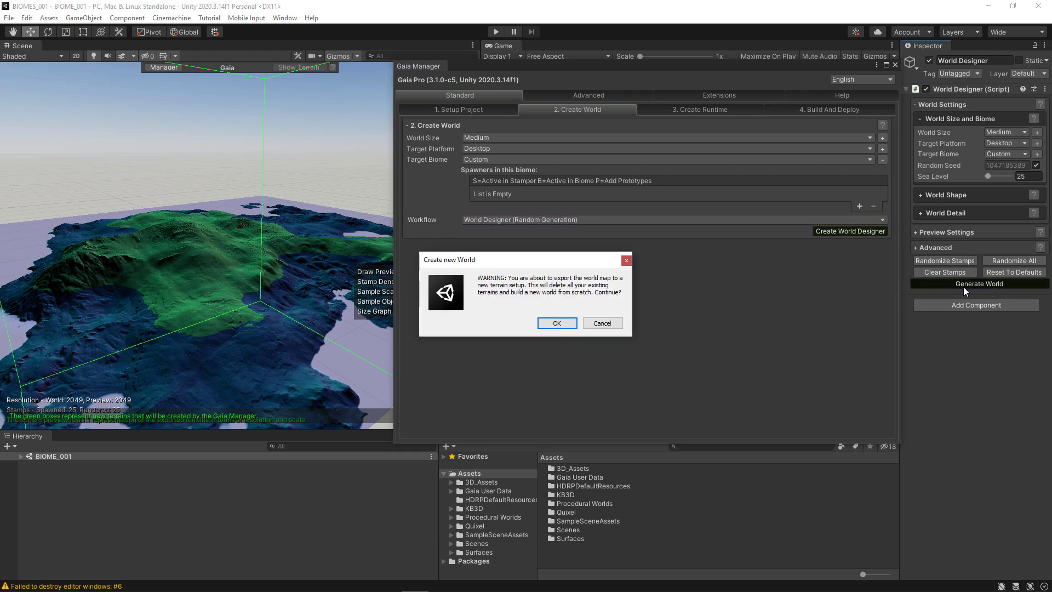
click(553, 324)
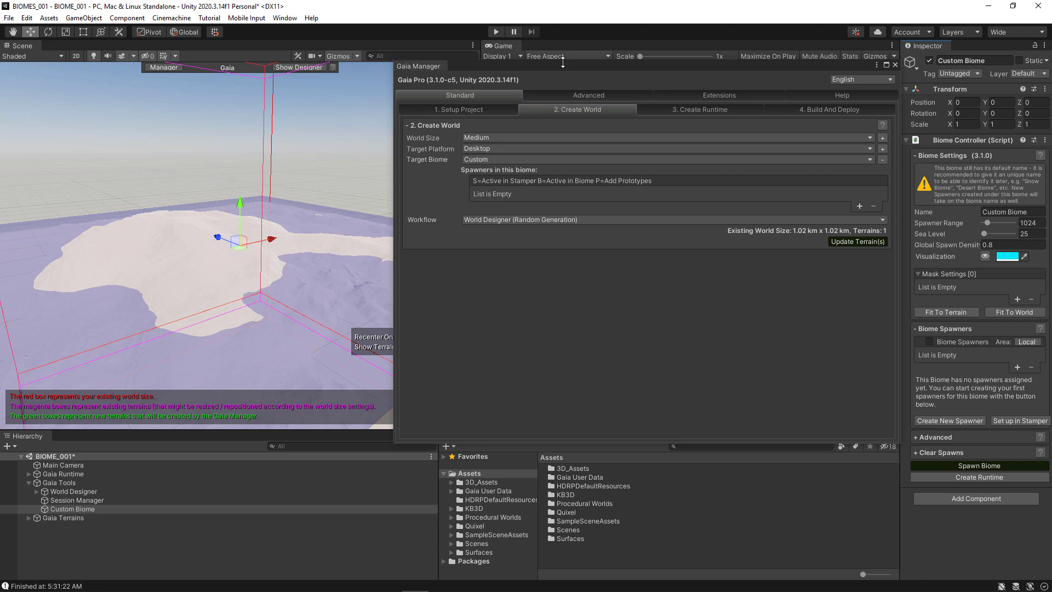
Save the scene over BIOME_001.unity in the Scenes folder, and save the project.
drag(563, 68, 651, 86)
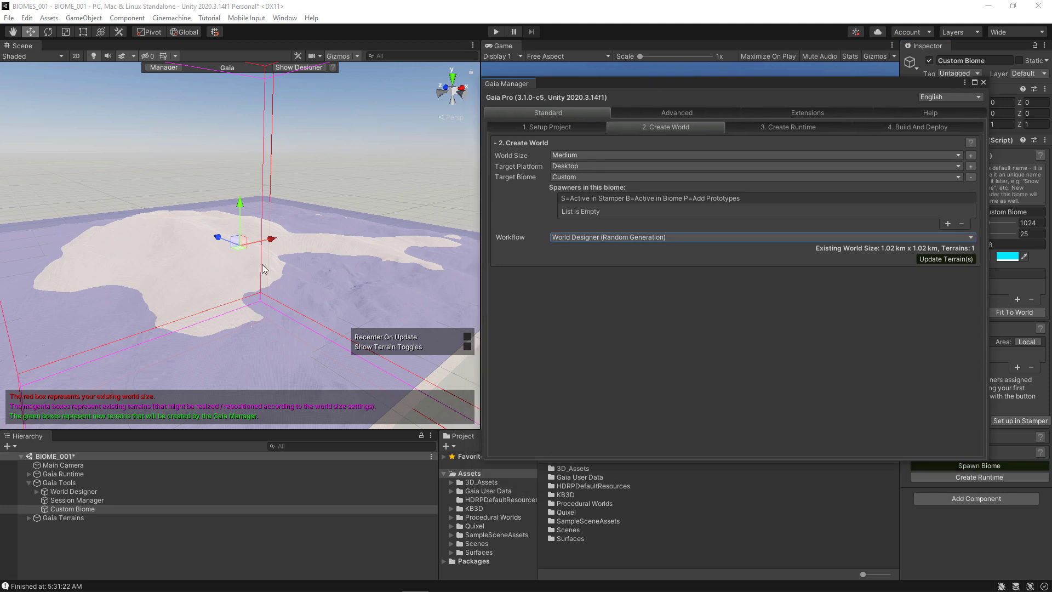
alt+right_drag(191, 273, 275, 312)
alt+drag(311, 302, 193, 290)
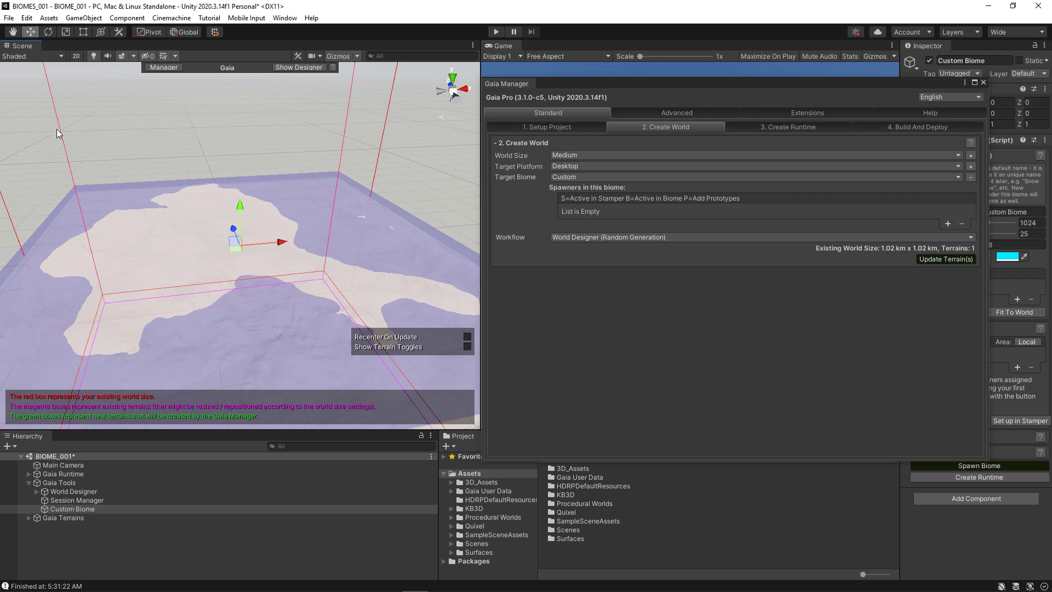
click(7, 19)
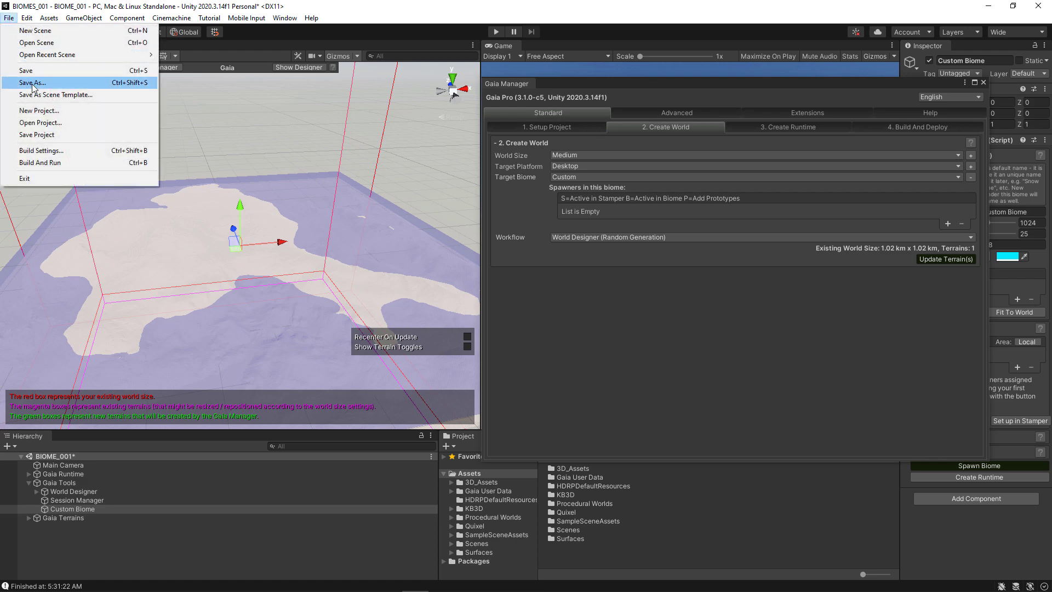
click(53, 89)
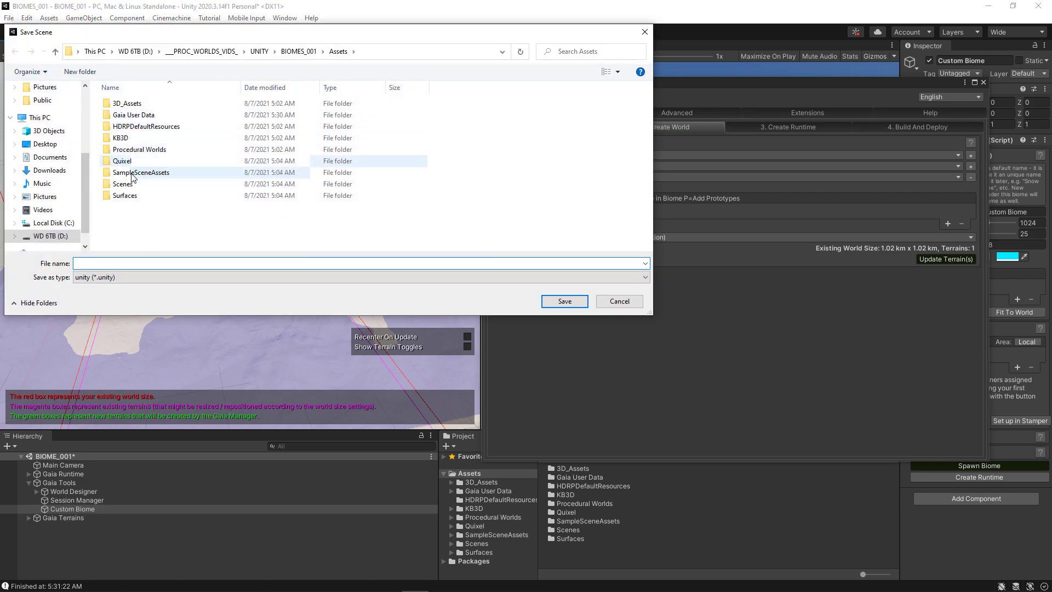
double_click(125, 185)
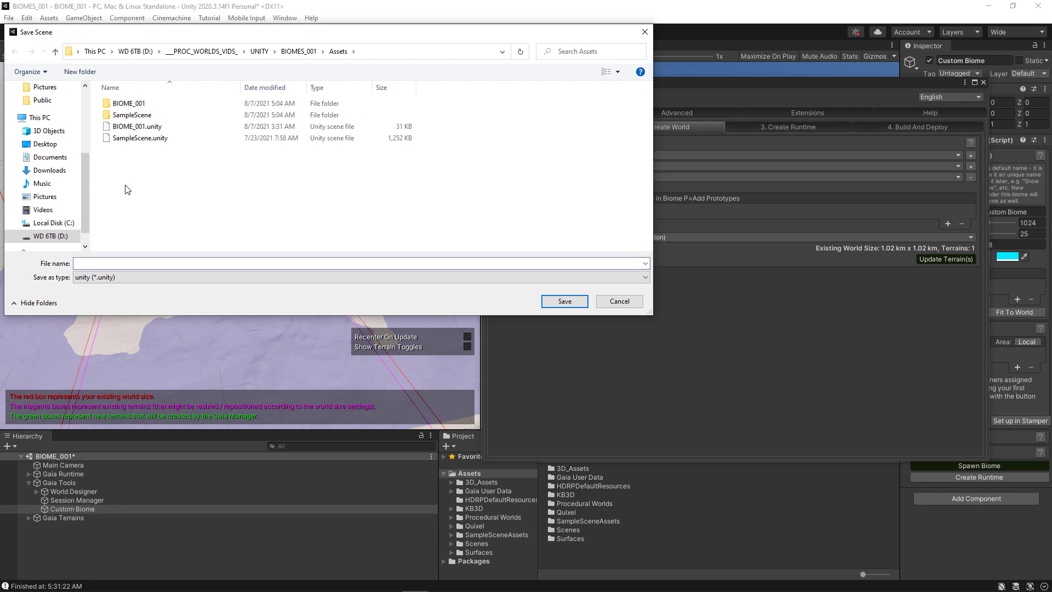
click(137, 127)
click(557, 300)
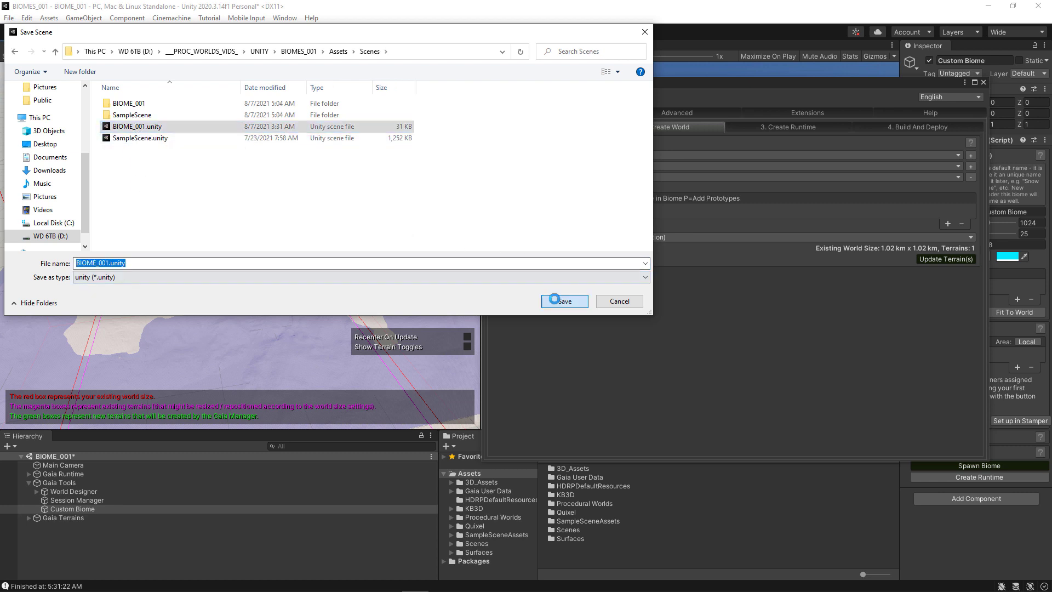
click(552, 302)
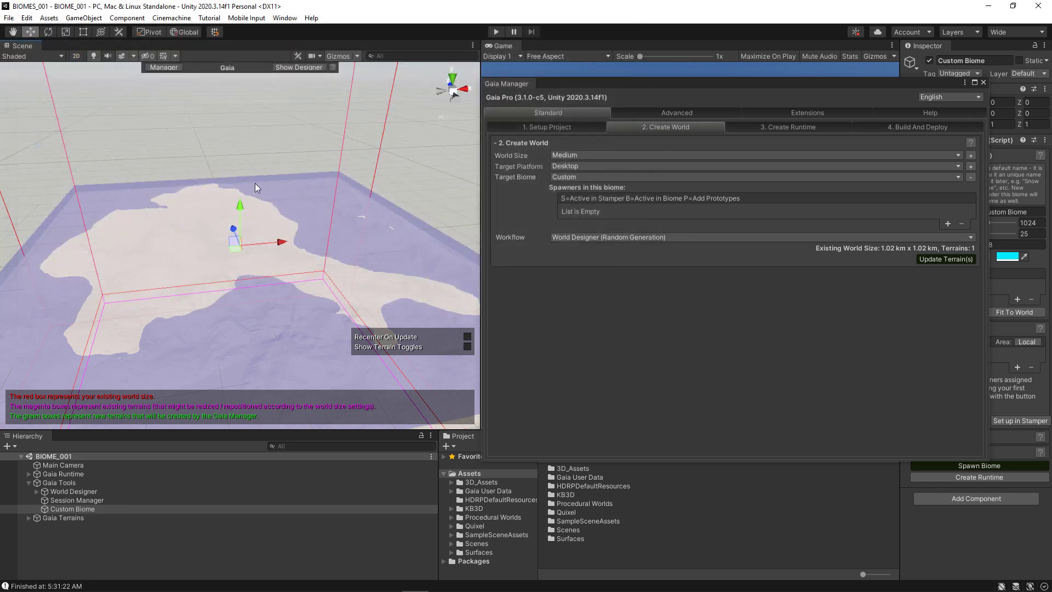
click(8, 18)
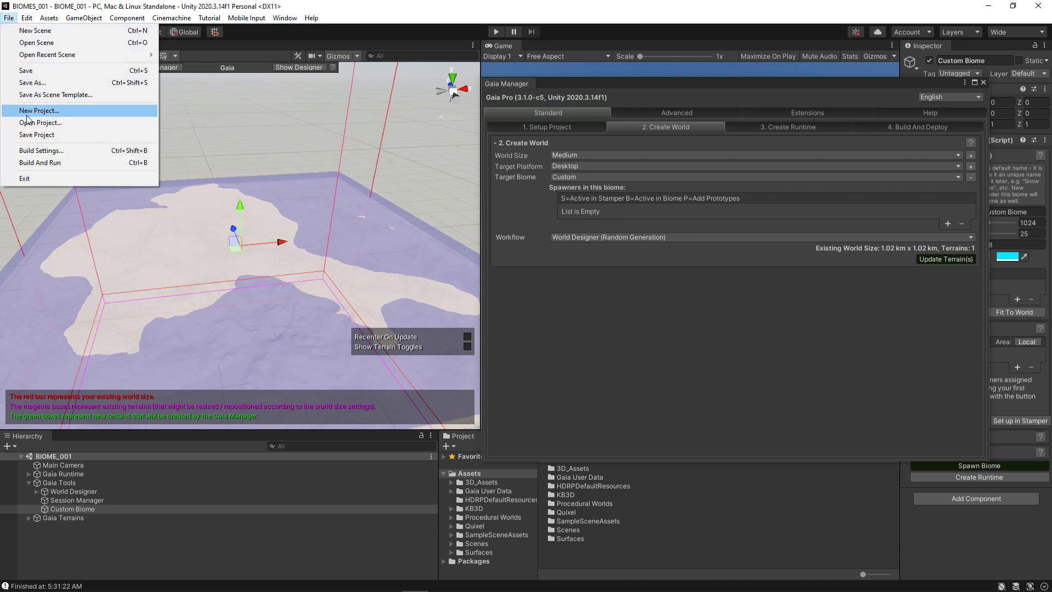
click(33, 135)
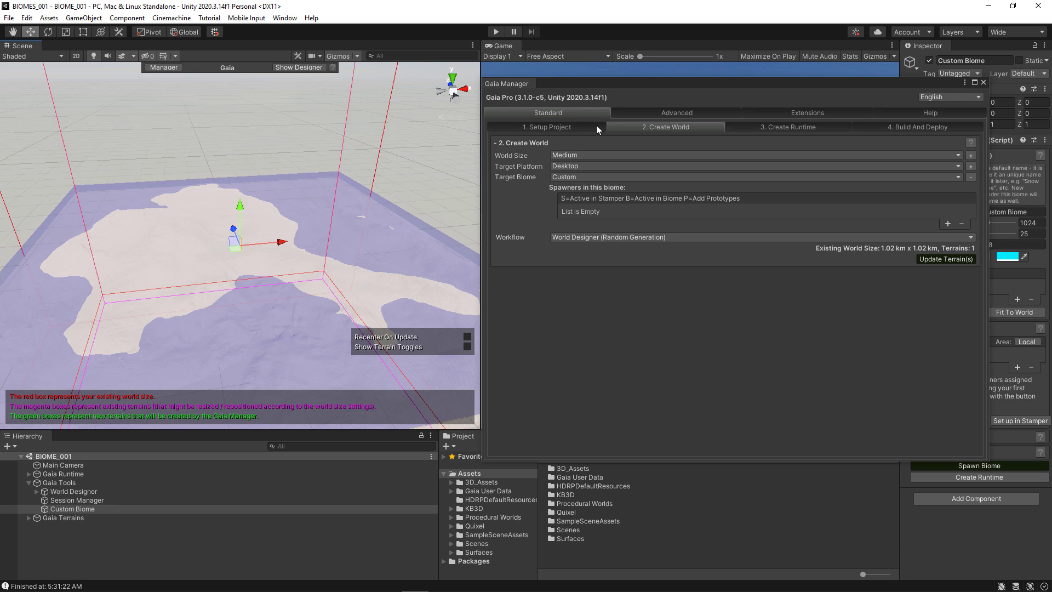
Create a new standalone spawner from Gaia's advanced tools and widen the view of its settings.
click(635, 110)
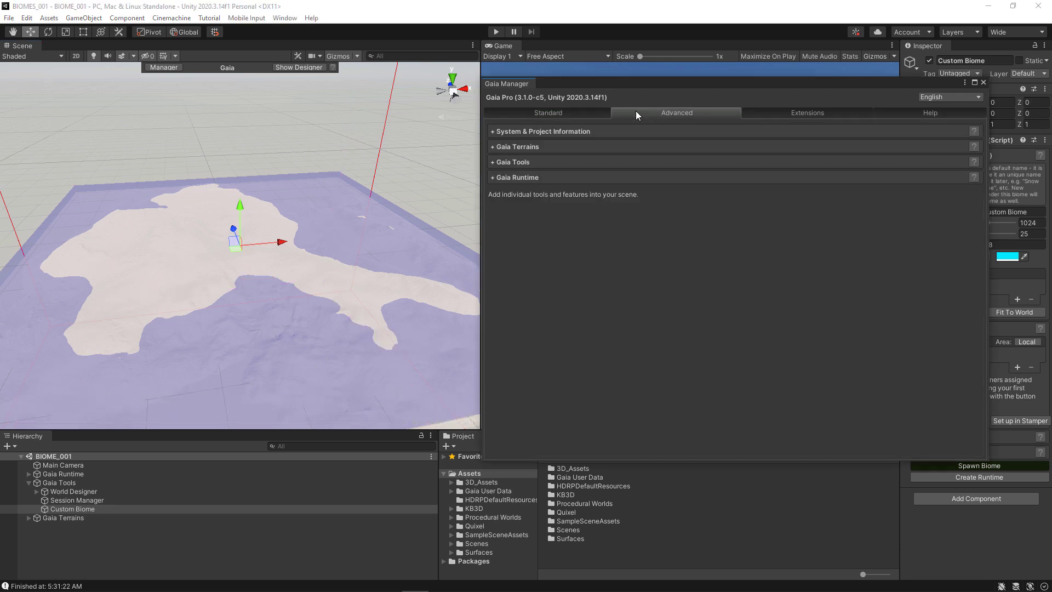
click(496, 162)
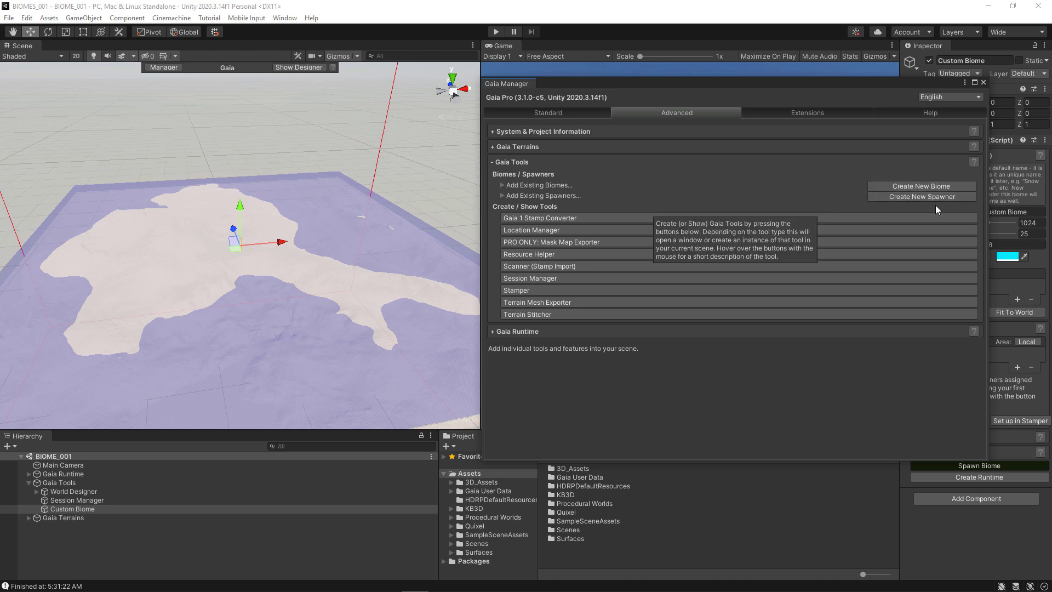
click(921, 196)
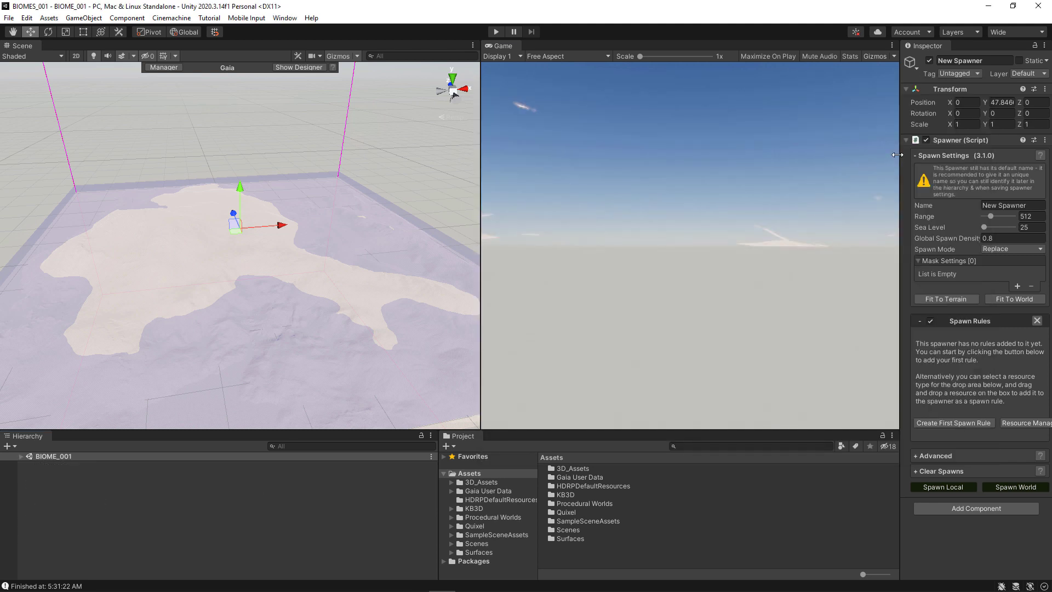
drag(898, 156, 817, 164)
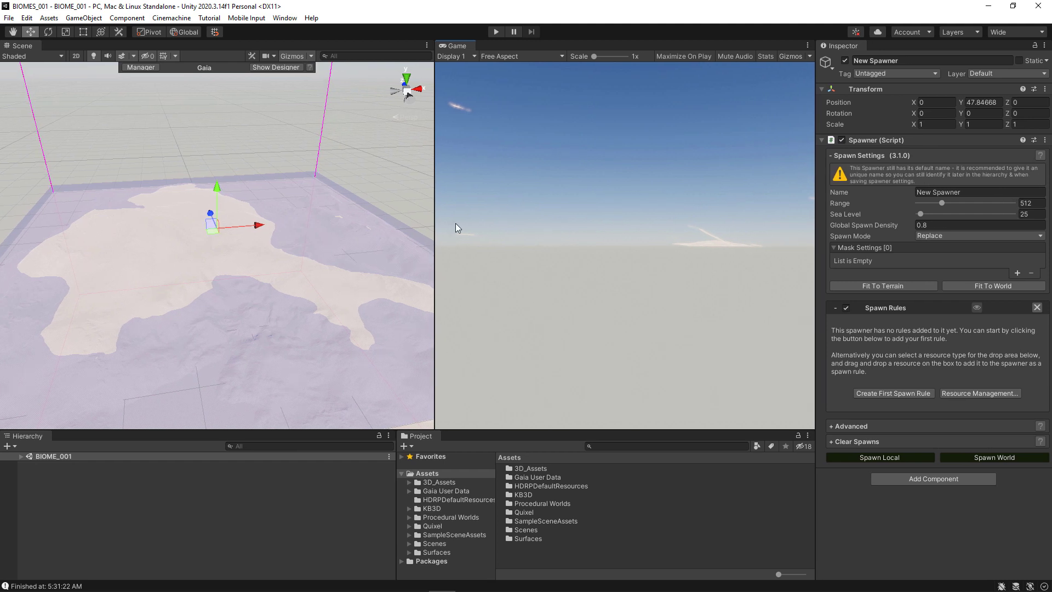
Raise the Main Camera above the terrain to a Y position of 55.
click(22, 457)
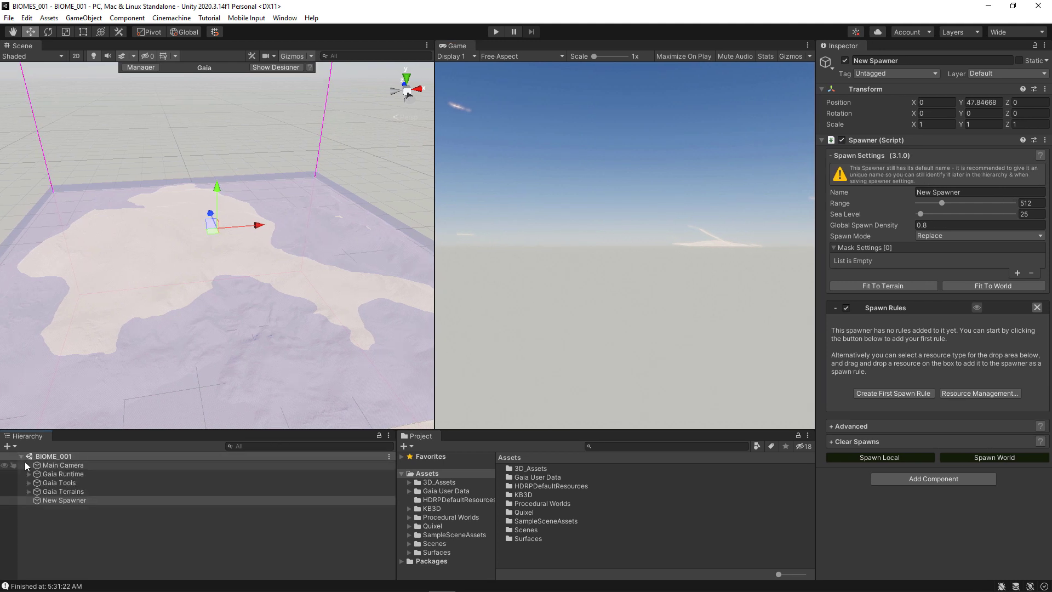
click(48, 465)
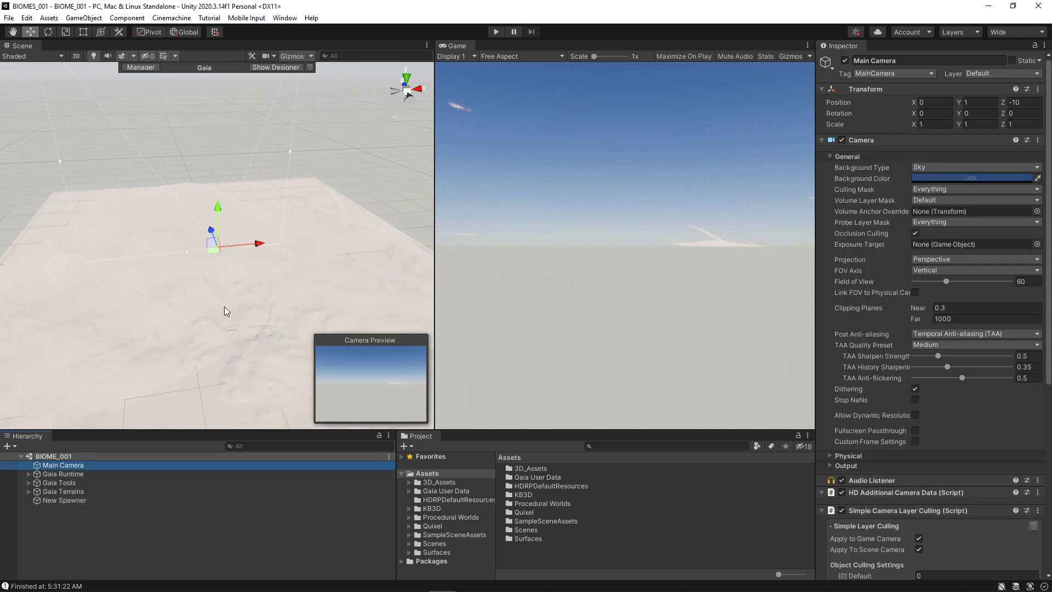
drag(218, 211, 219, 188)
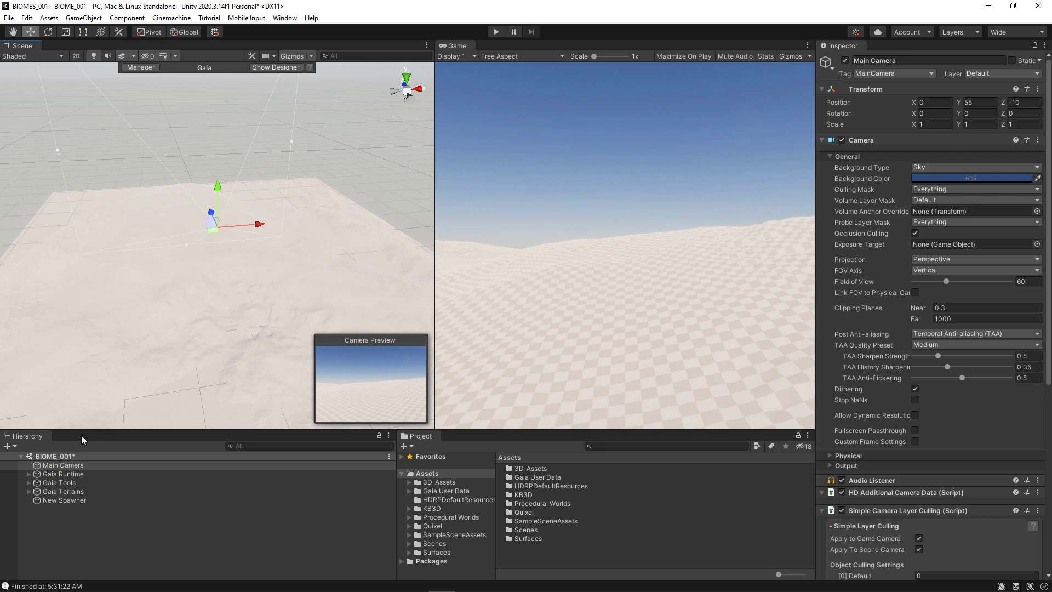
Rename the Custom Biome object under Gaia Tools to MY Custom Biome.
click(62, 500)
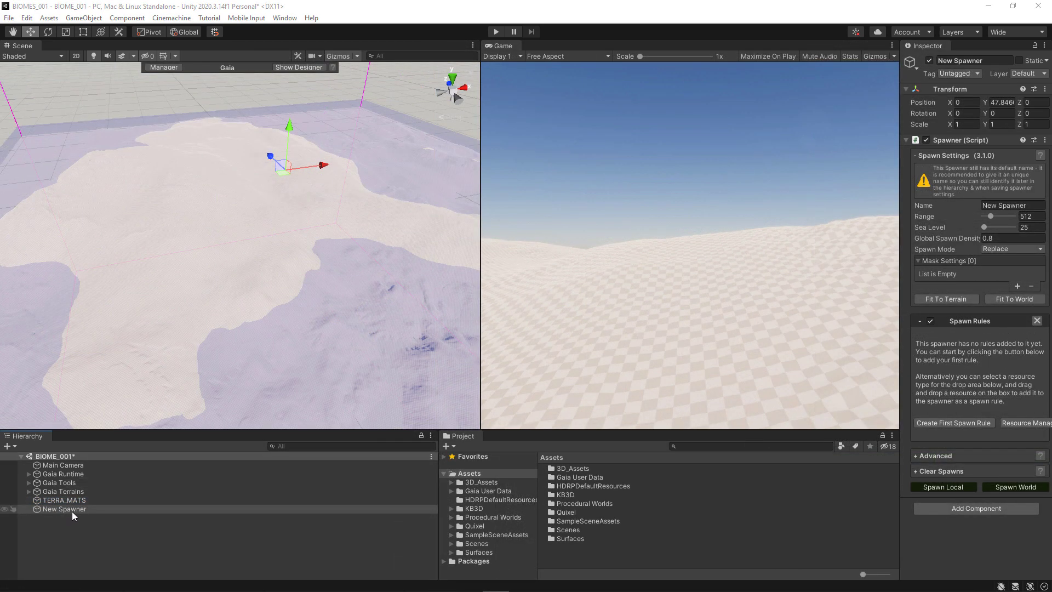
click(29, 482)
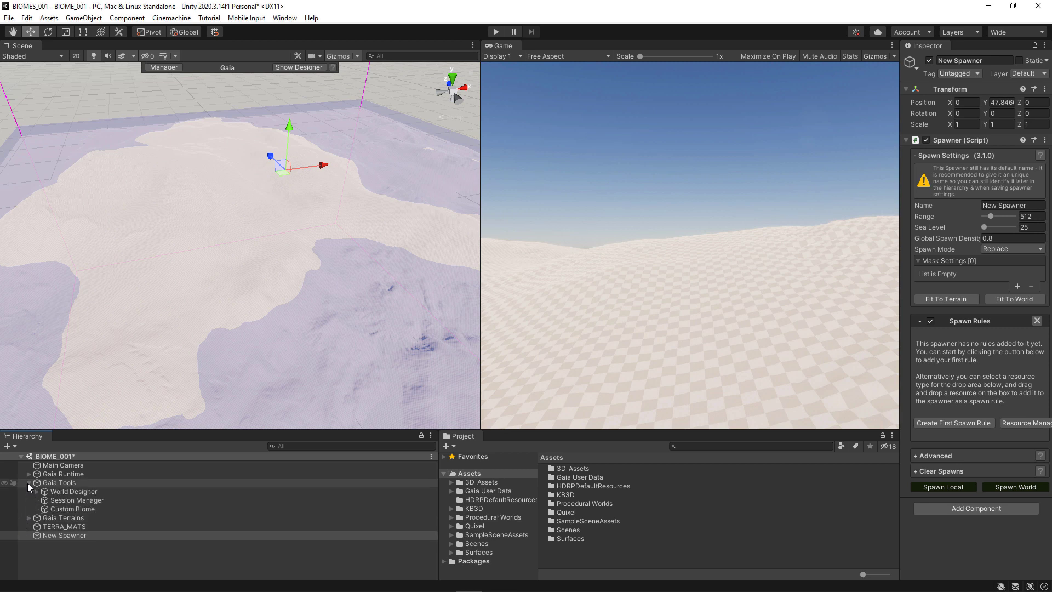
click(107, 509)
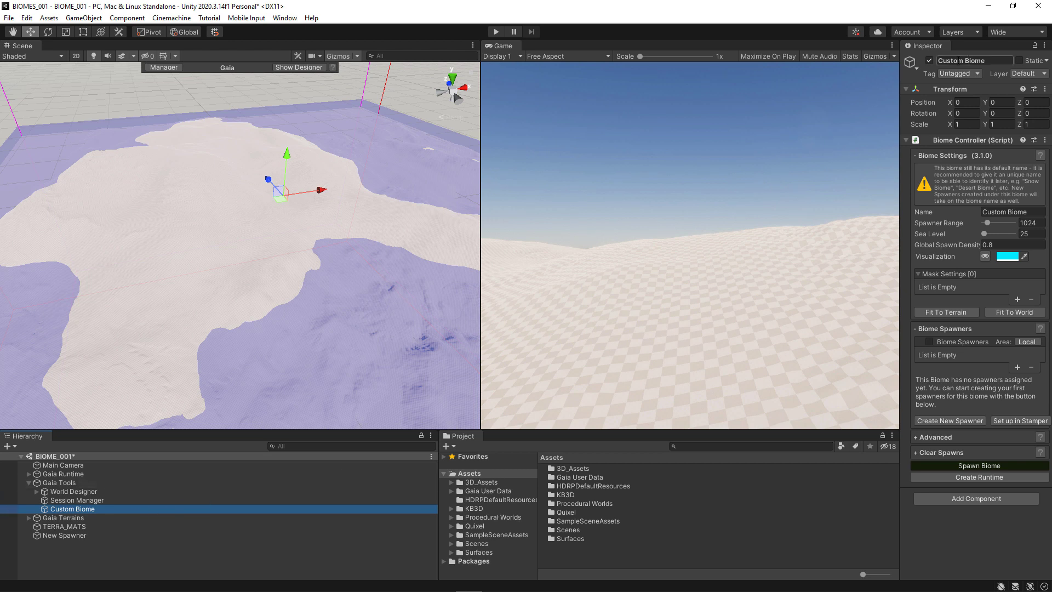
click(940, 63)
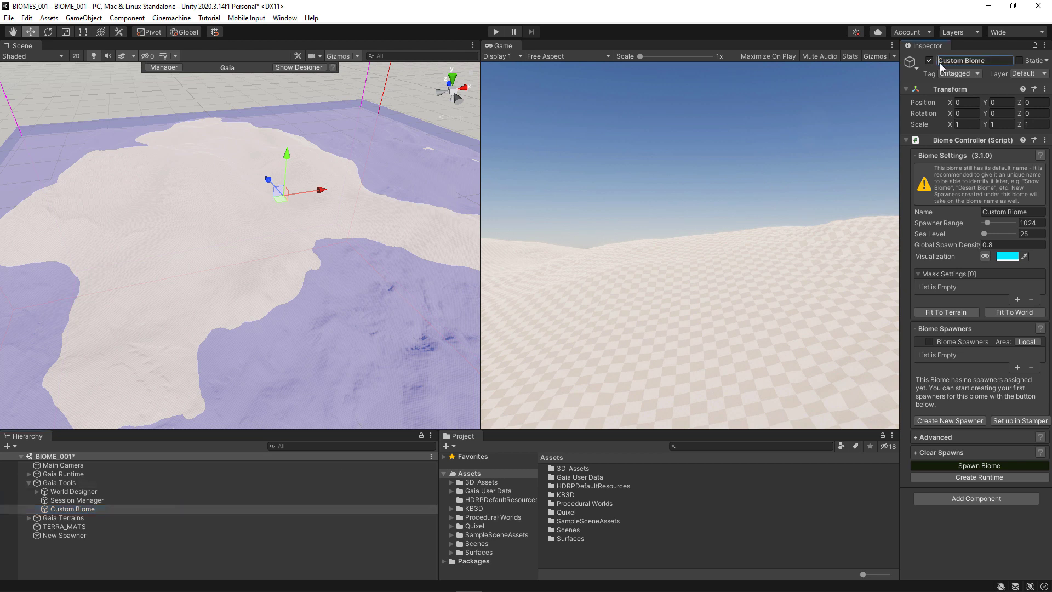
text(MY)
key(Return)
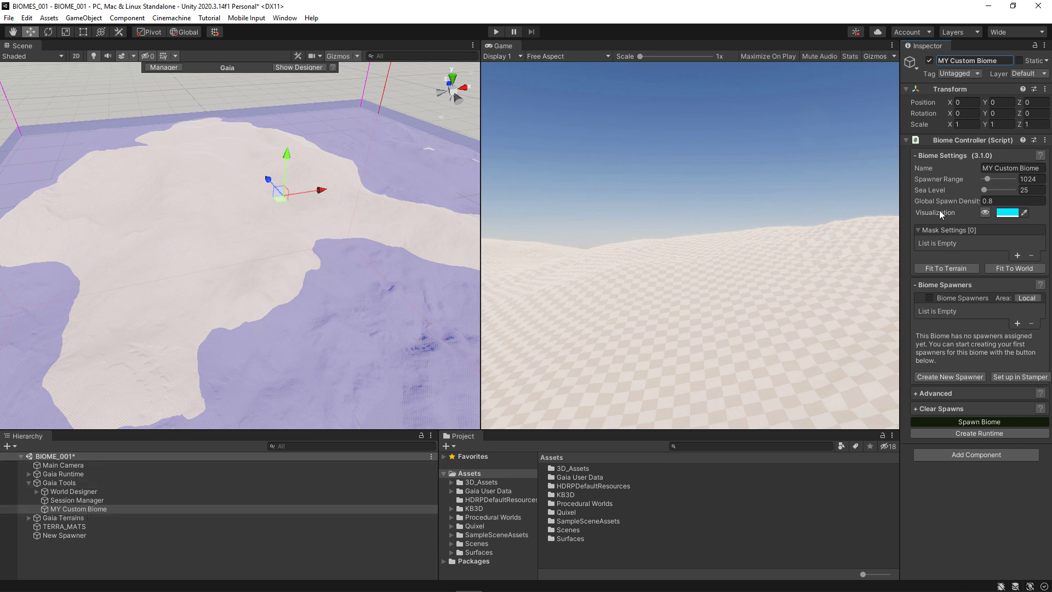
Create a new spawner inside MY Custom Biome and delete the standalone New Spawner from the scene.
click(946, 376)
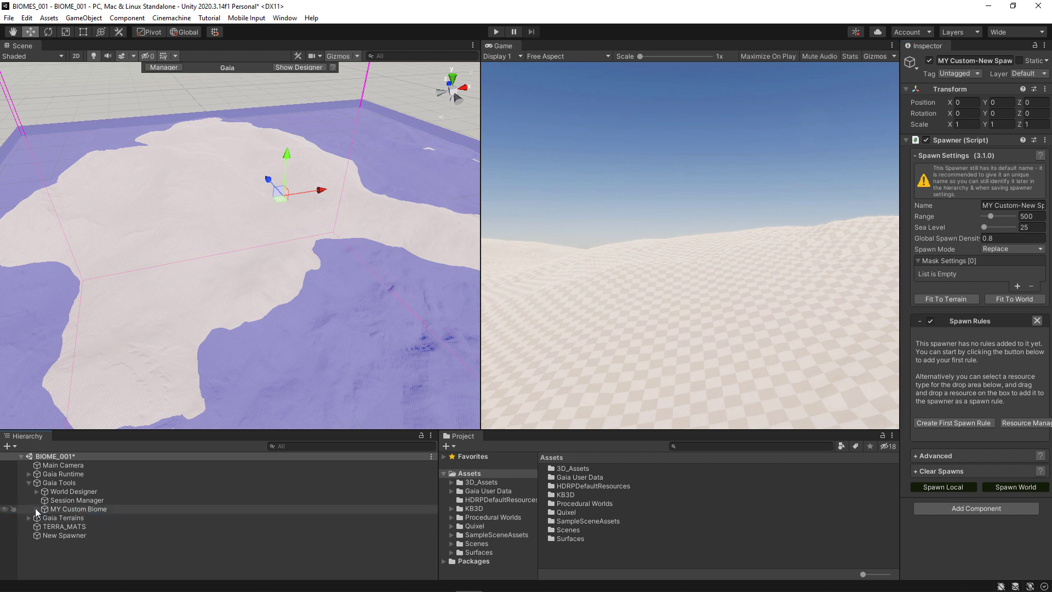
click(44, 517)
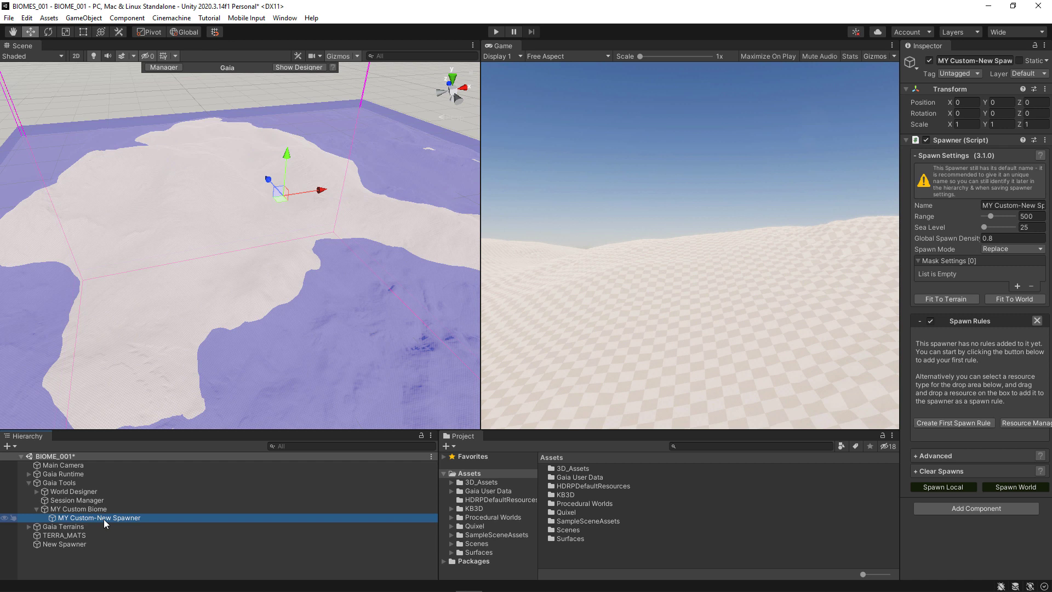
click(80, 544)
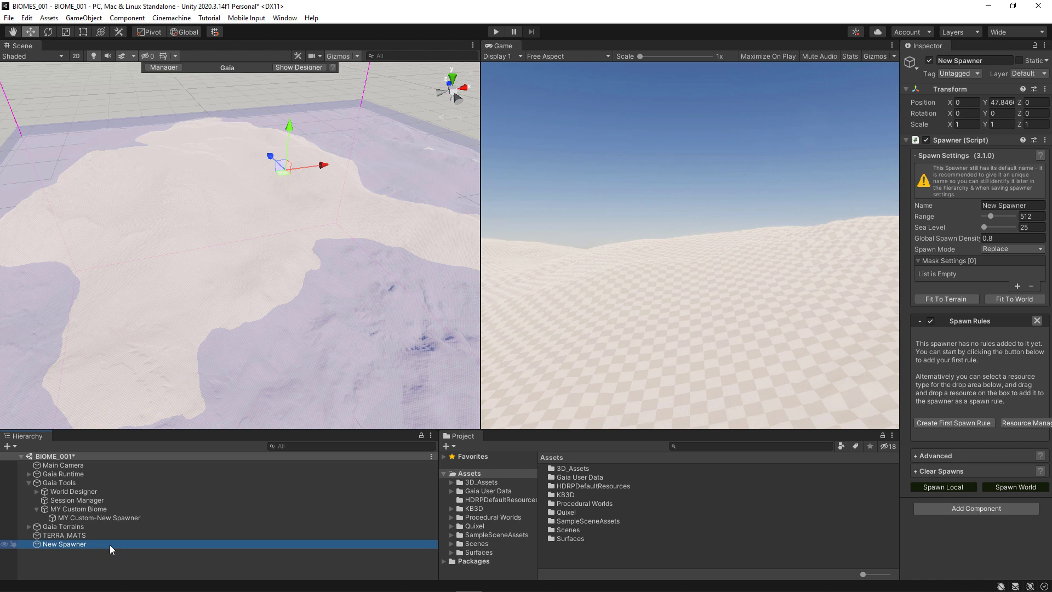
key(Delete)
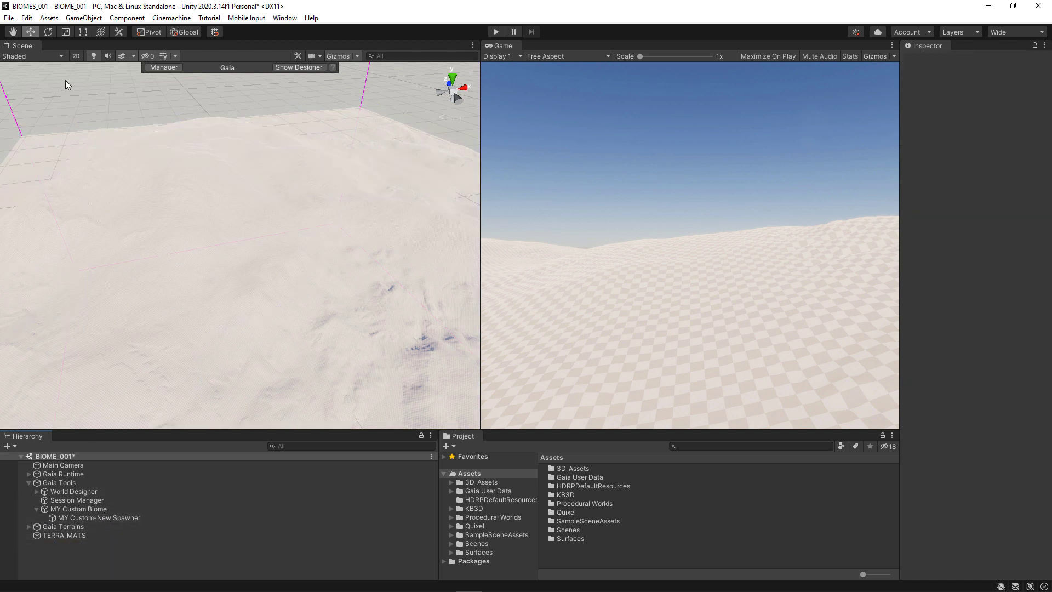
click(139, 518)
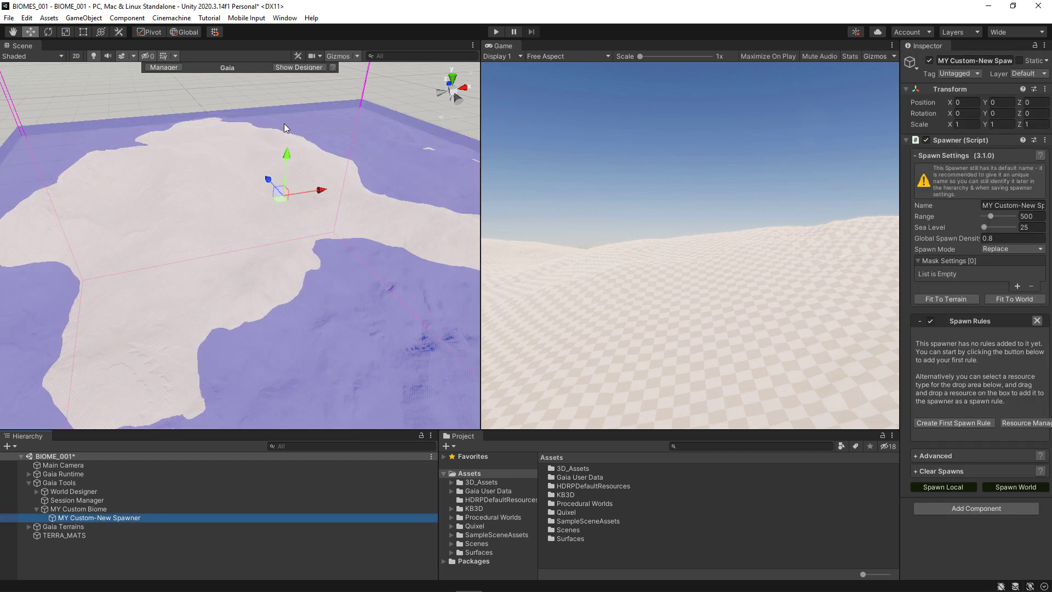
Save the scene and the project with the biome's spawner in place.
click(9, 18)
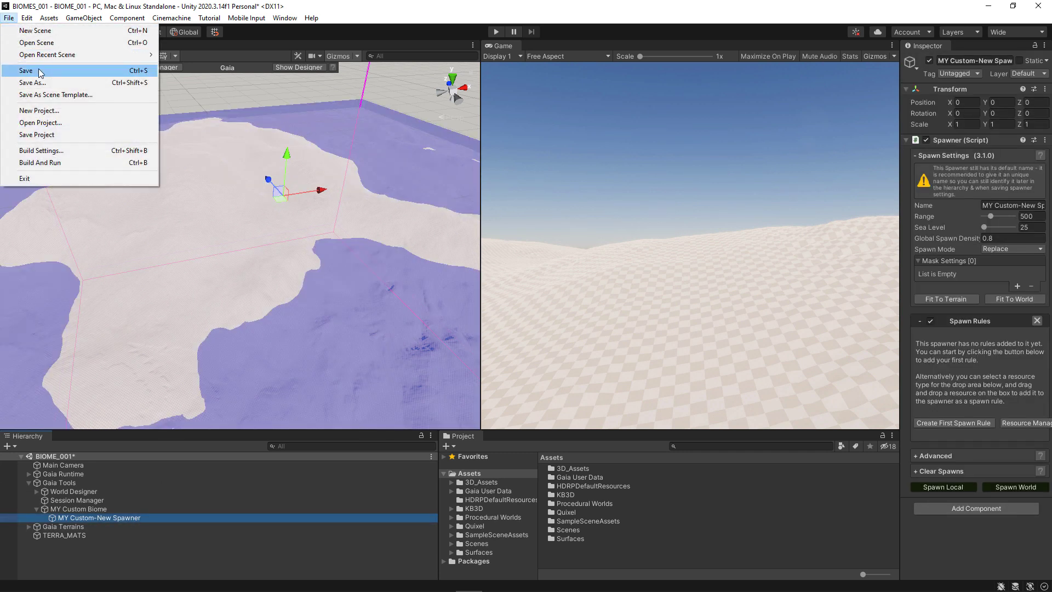
click(27, 71)
click(10, 18)
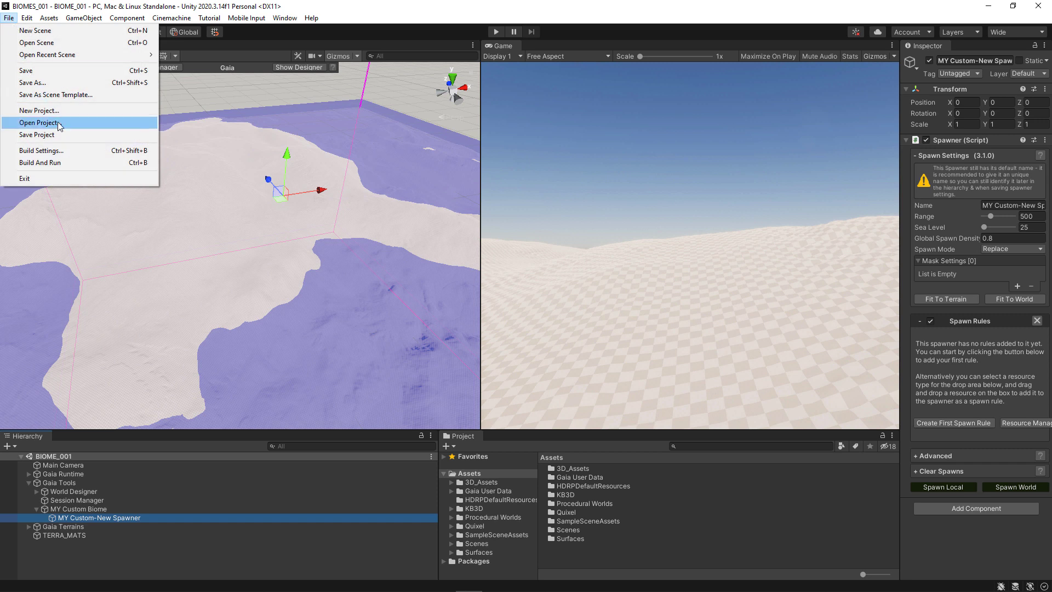
click(43, 134)
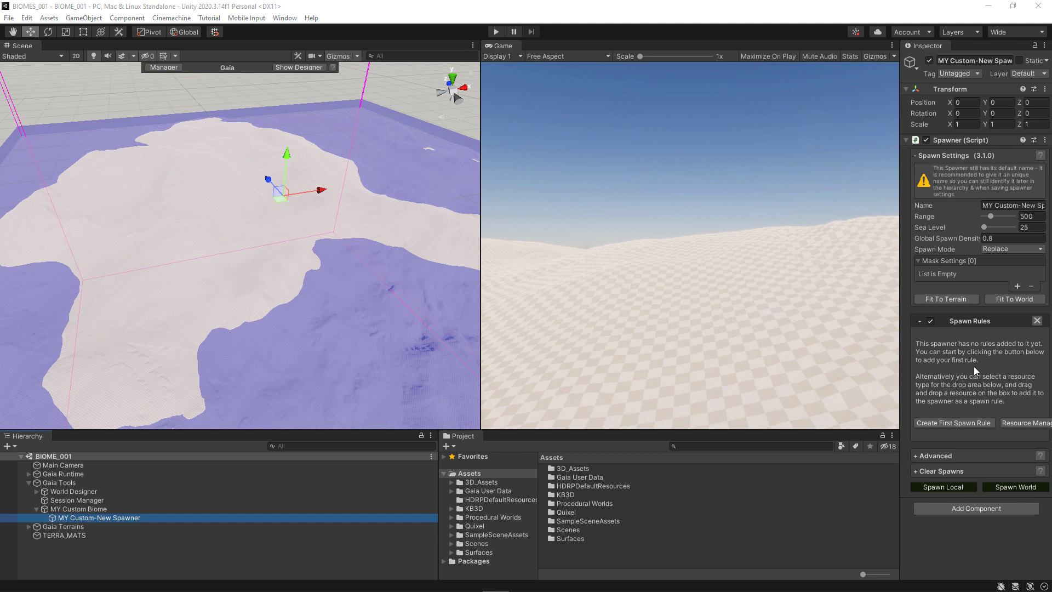
Create the first spawn rule in the MY Custom-New Spawner and name it SAND Spawn Rule.
click(971, 424)
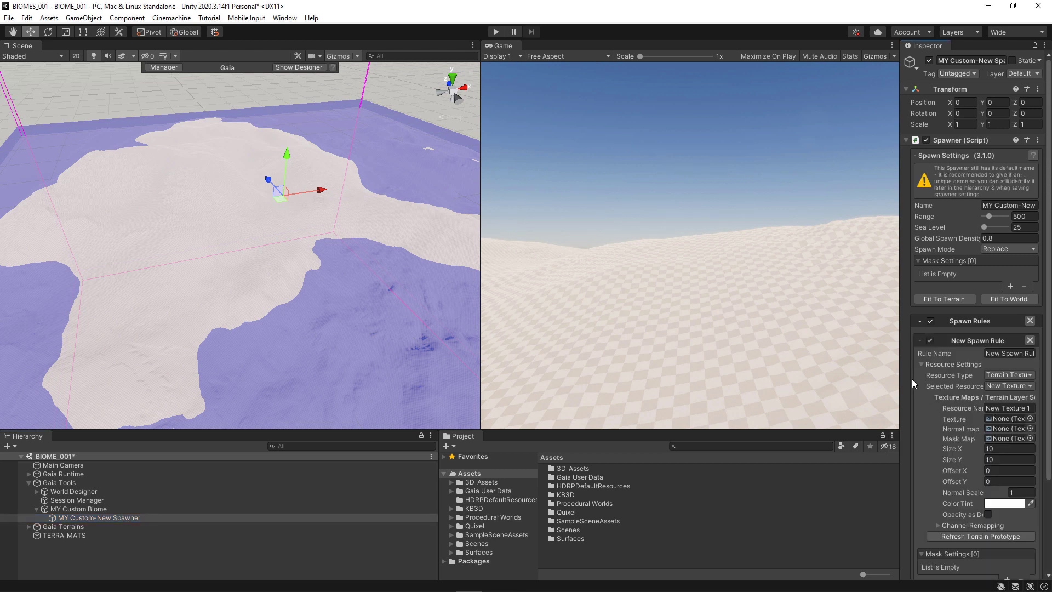
drag(898, 358, 804, 352)
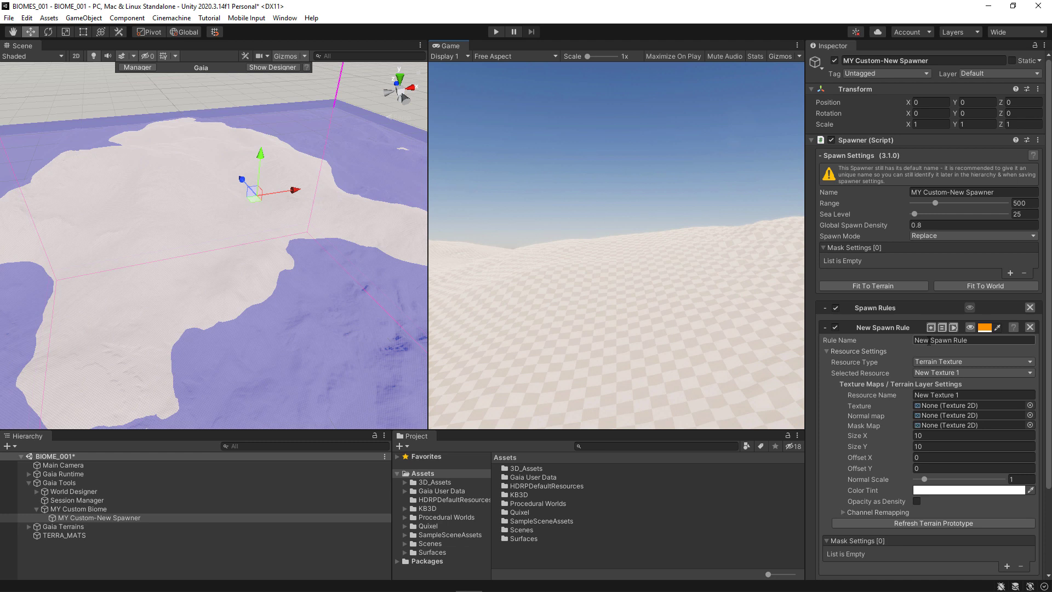
double_click(926, 340)
text(ule)
text(SAN)
text(D)
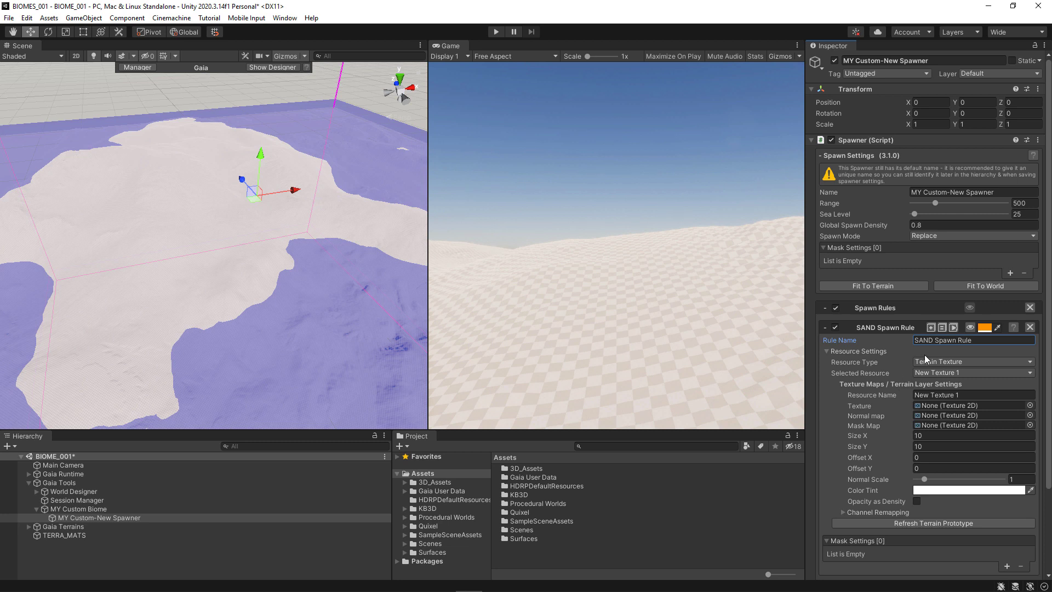
Review the resource types available for the SAND Spawn Rule and its terrain texture resource settings.
click(998, 362)
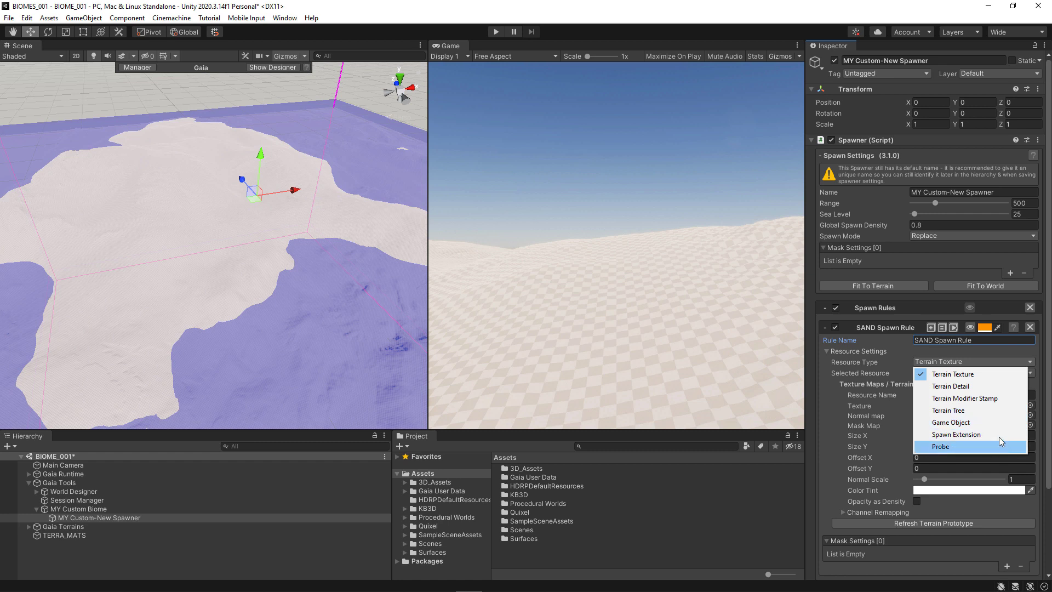
click(879, 354)
click(879, 354)
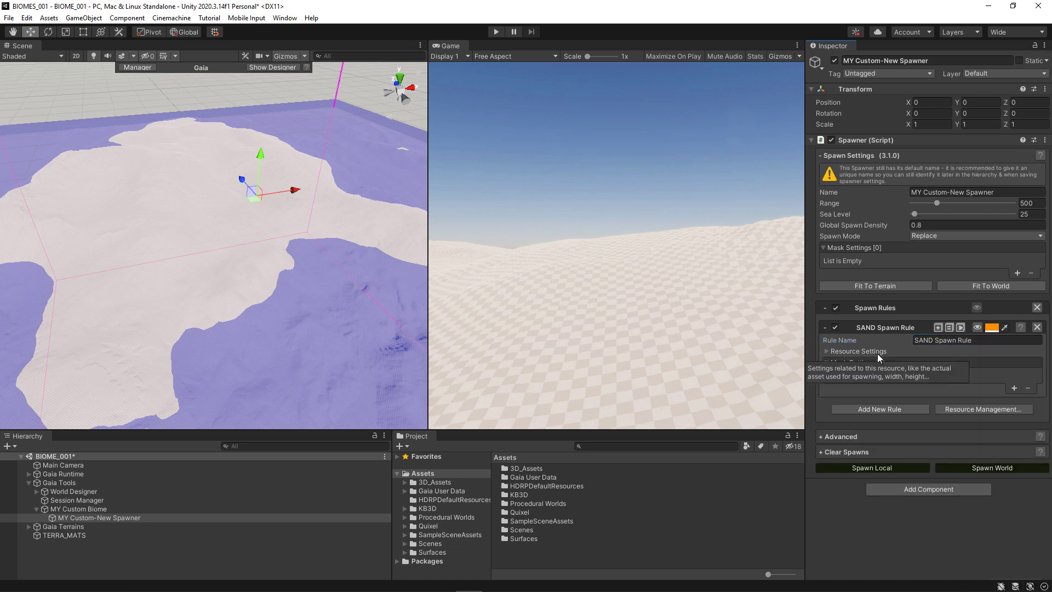
click(827, 352)
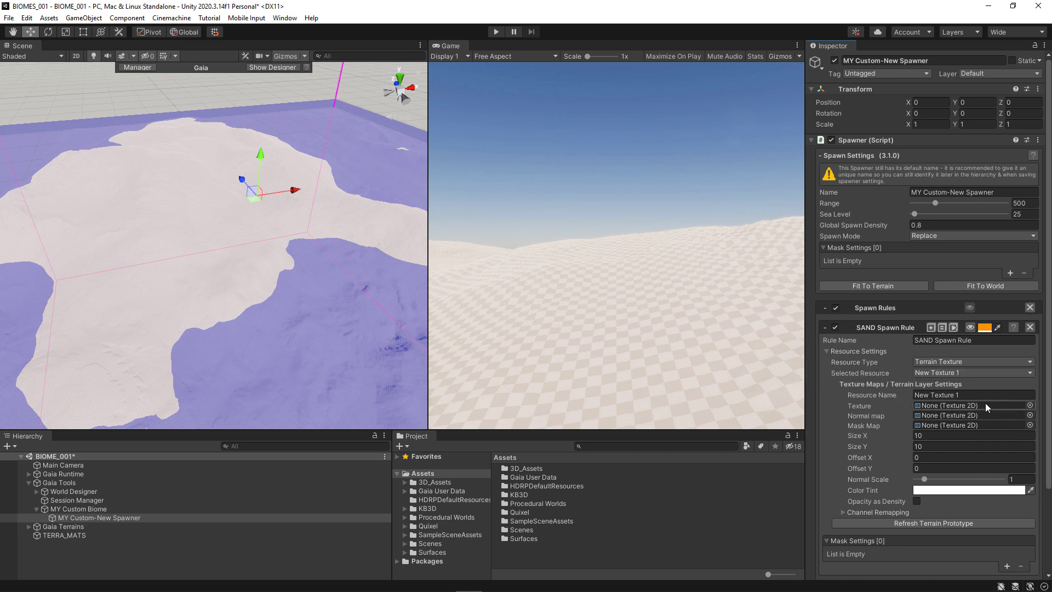
Assign T_Ground_Sand_02_A_Sm as the SAND Spawn Rule's texture and T_Ground_Sand_02_N as its normal map.
click(1030, 405)
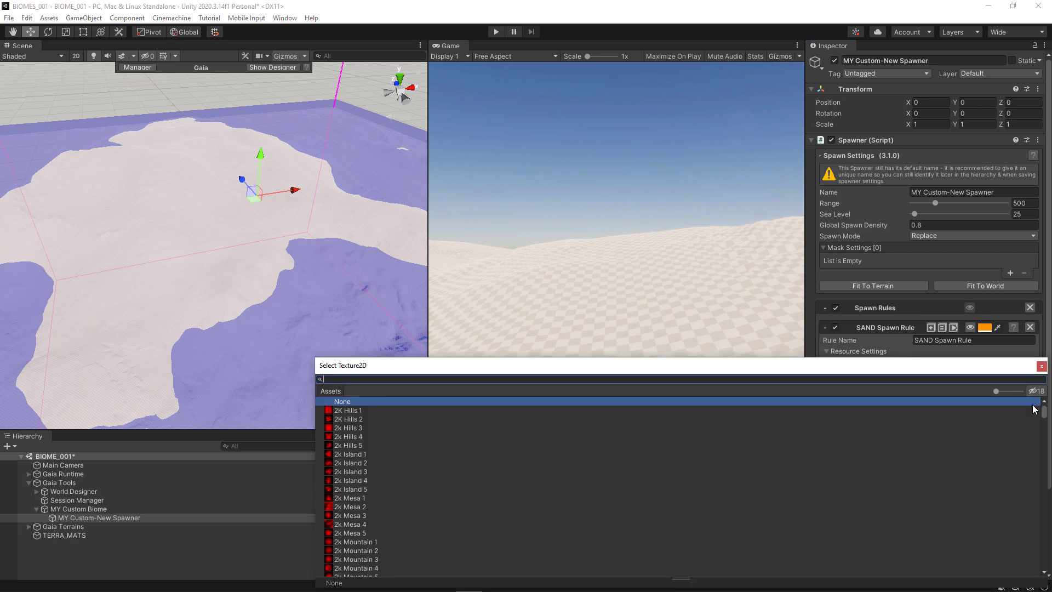
drag(816, 362, 712, 237)
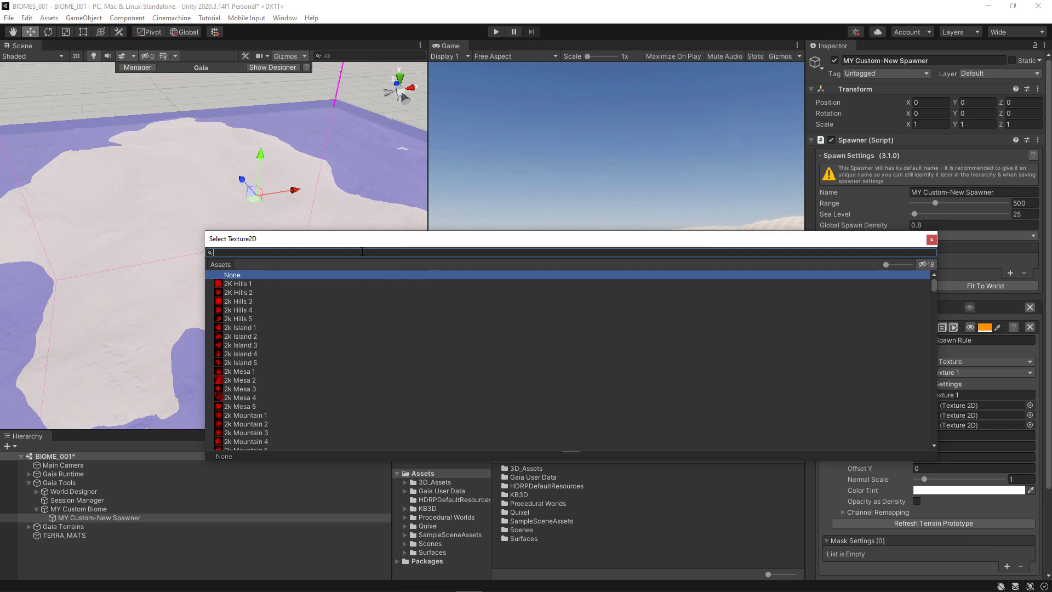
text(sand)
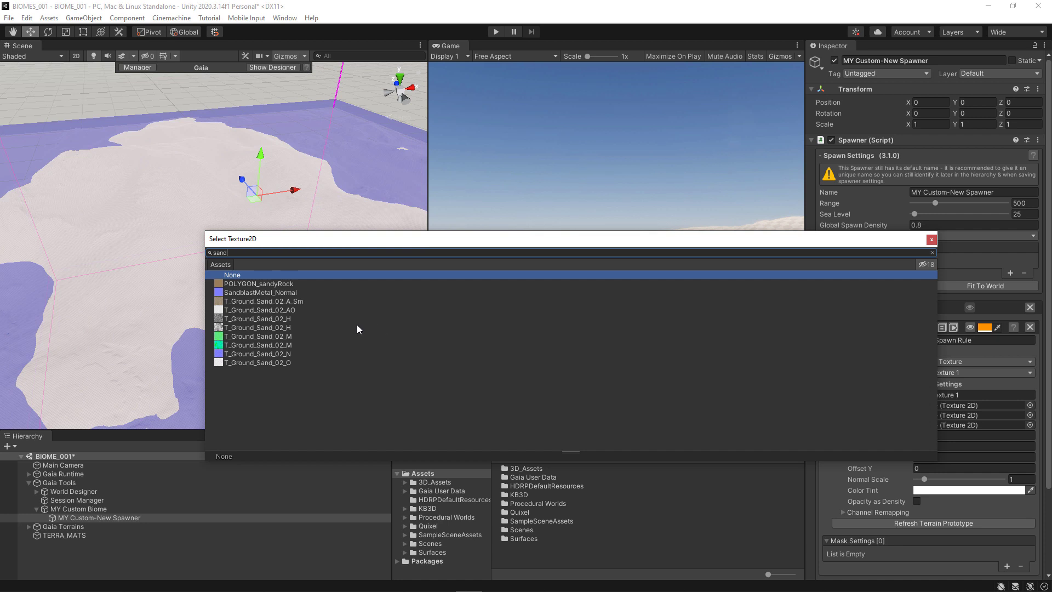
double_click(272, 301)
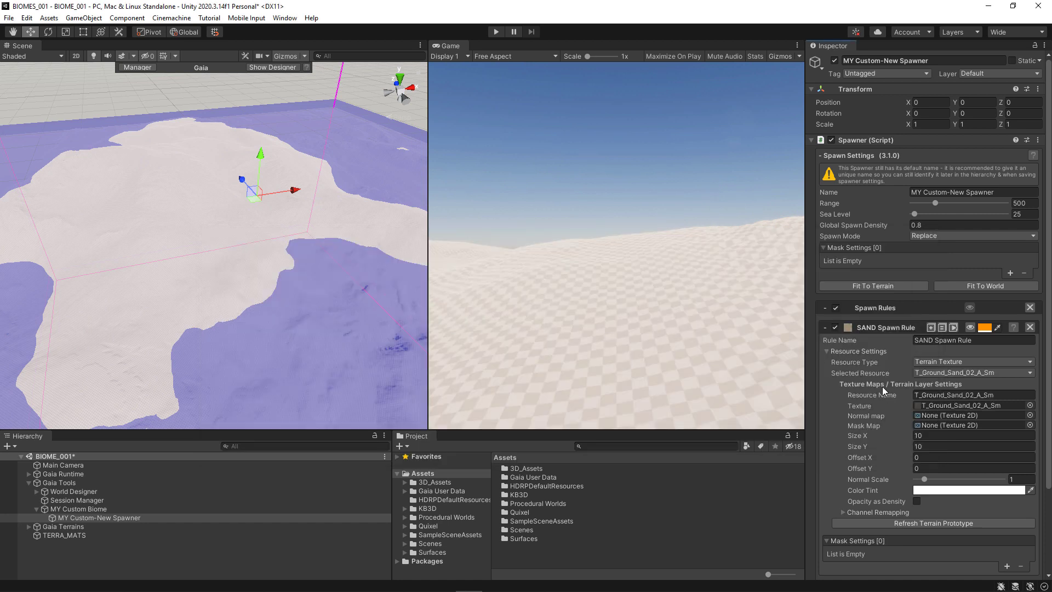
click(1030, 415)
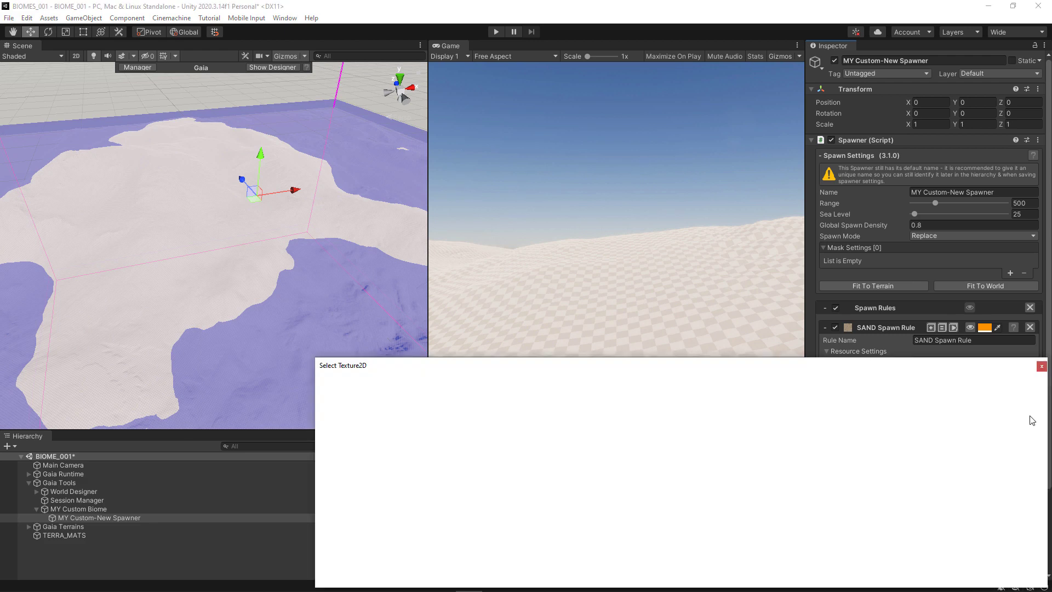
drag(603, 367, 409, 199)
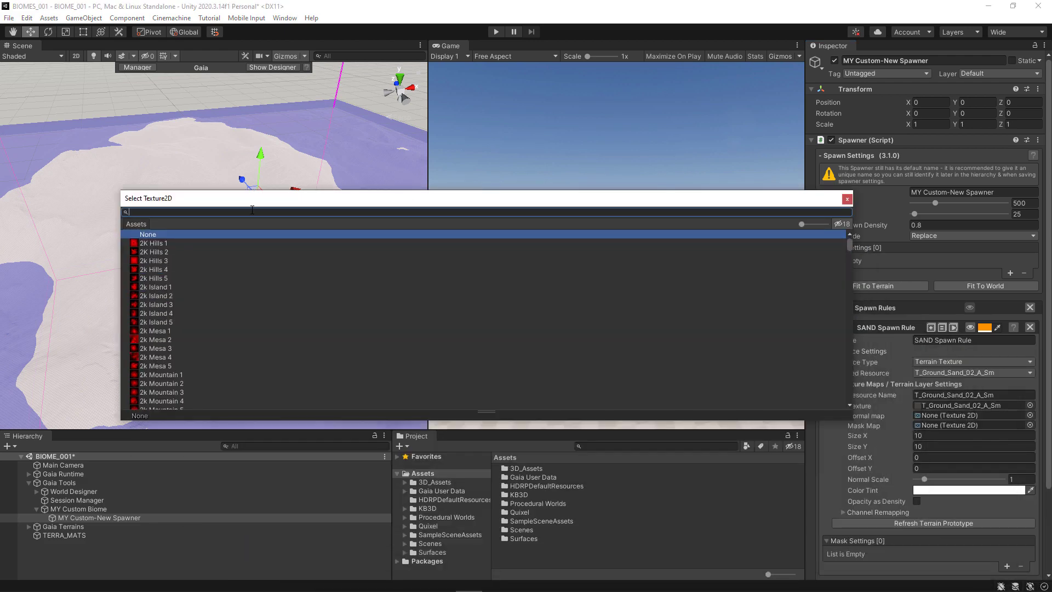
text(sand)
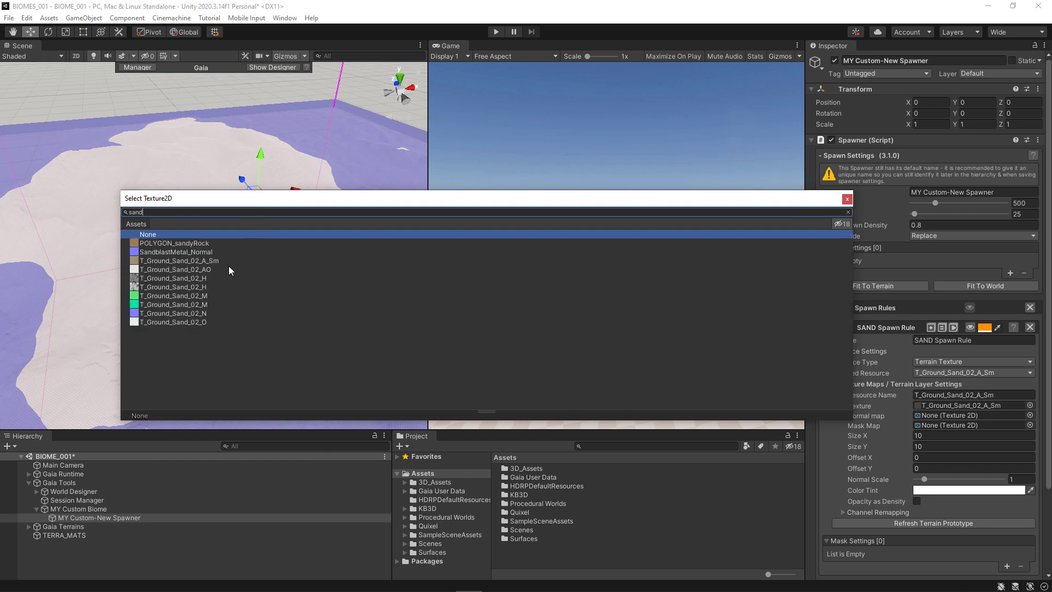
double_click(192, 314)
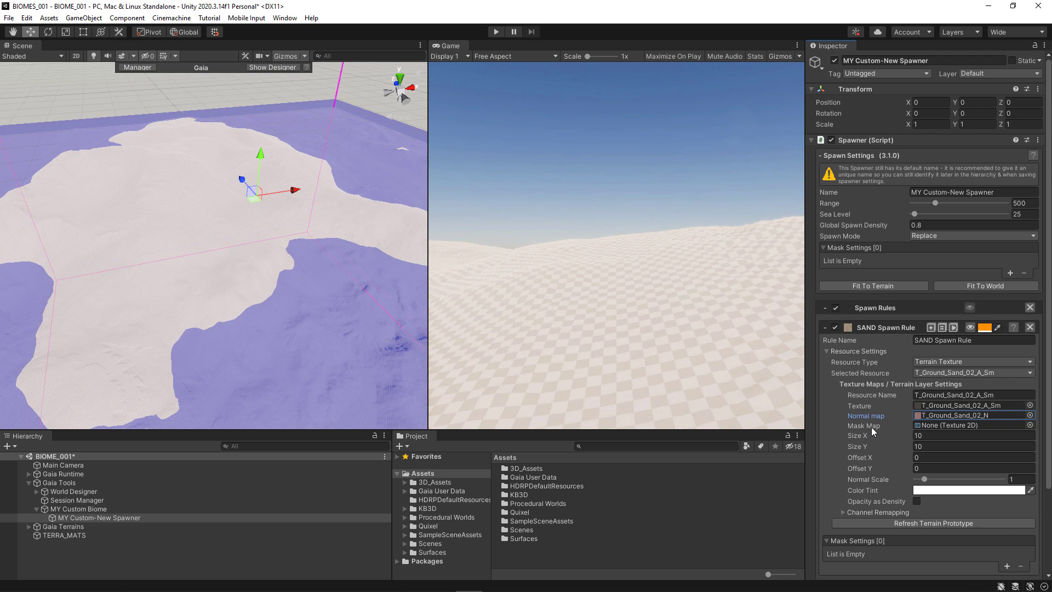
Assign T_Ground_Sand_02_M as the SAND Spawn Rule's mask map and refresh the terrain prototype, adding the texture to all active terrains.
click(1029, 425)
click(1032, 428)
drag(913, 369, 649, 164)
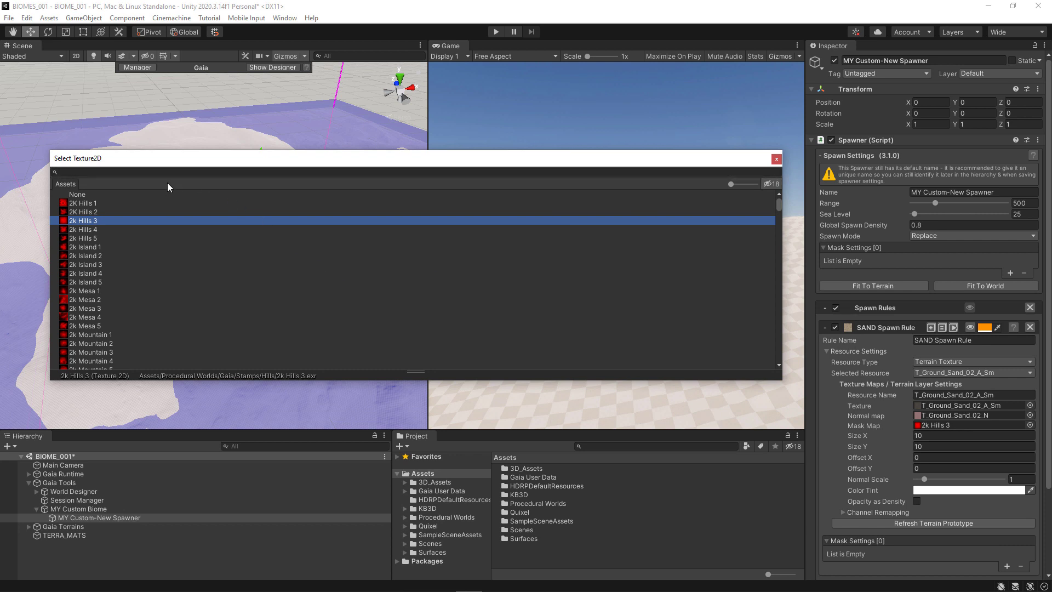
text(sa)
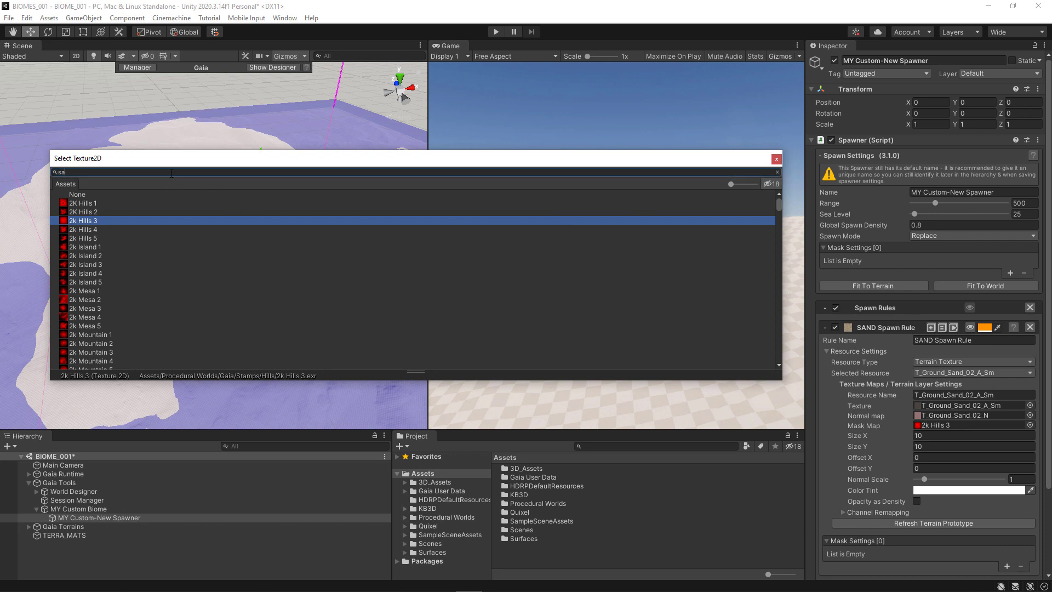
text(nd)
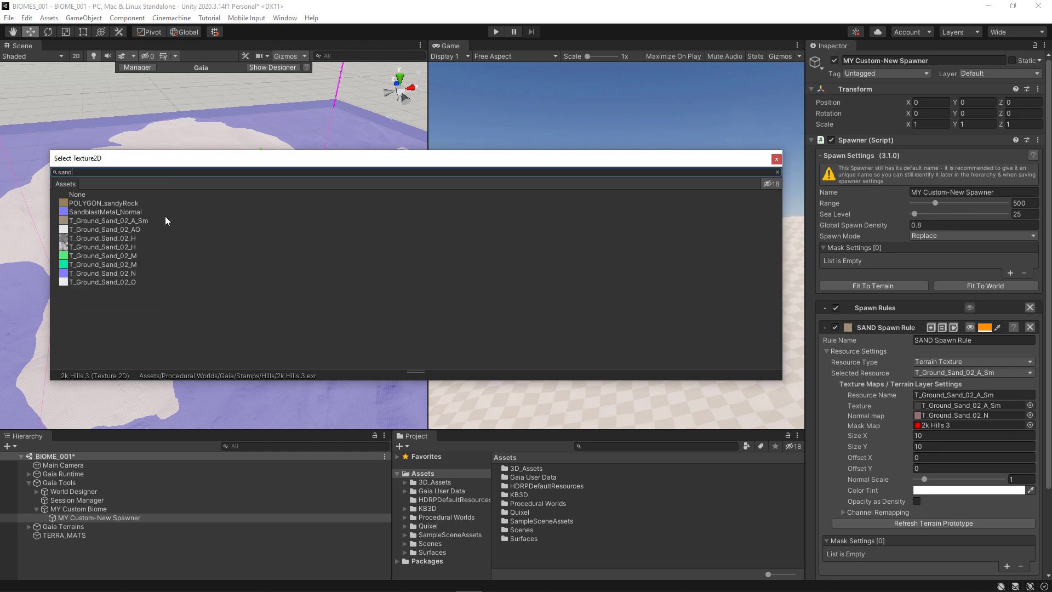
click(126, 257)
double_click(126, 256)
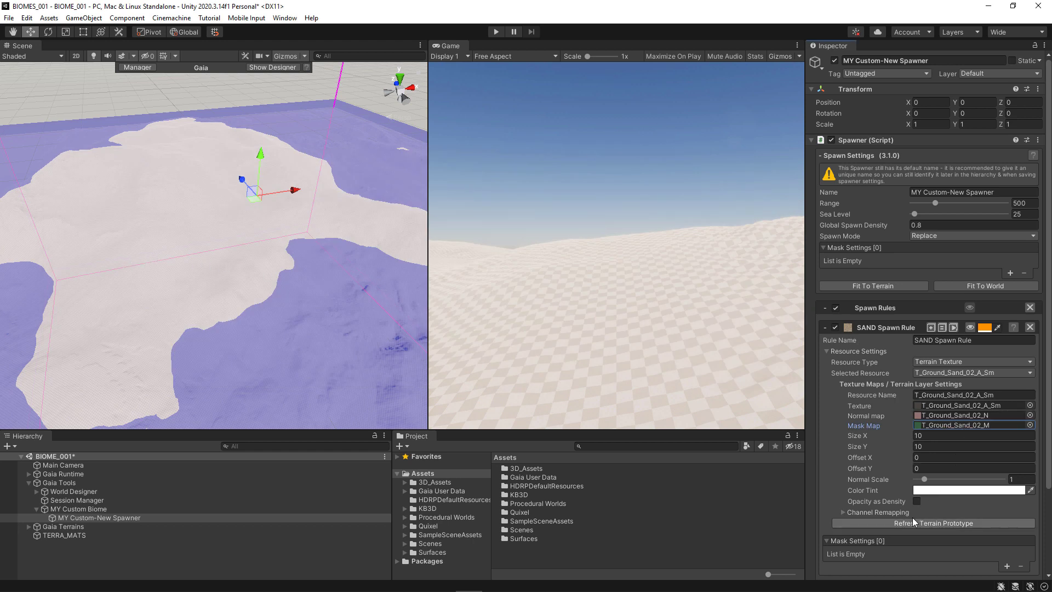
click(990, 522)
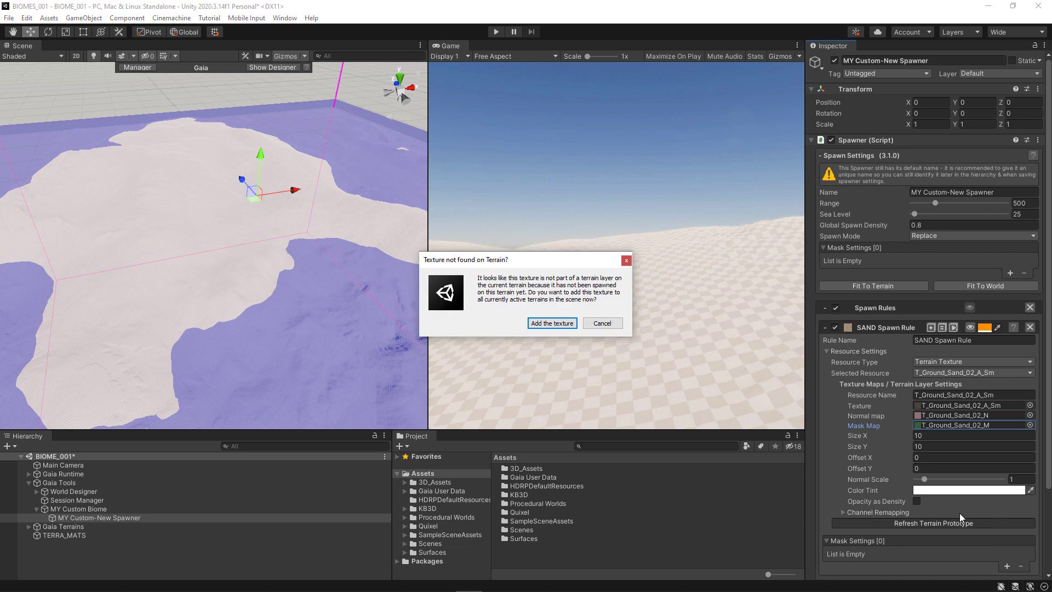
click(557, 324)
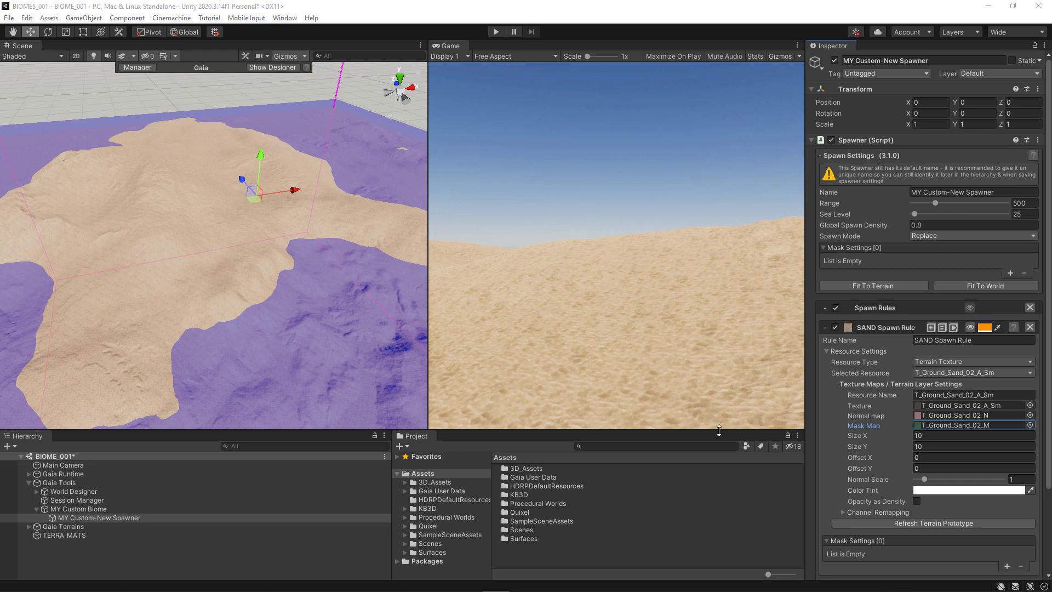
Add a second spawn rule to the spawner and name it GRASS Spawn Rule.
scroll(854, 478, down, 3)
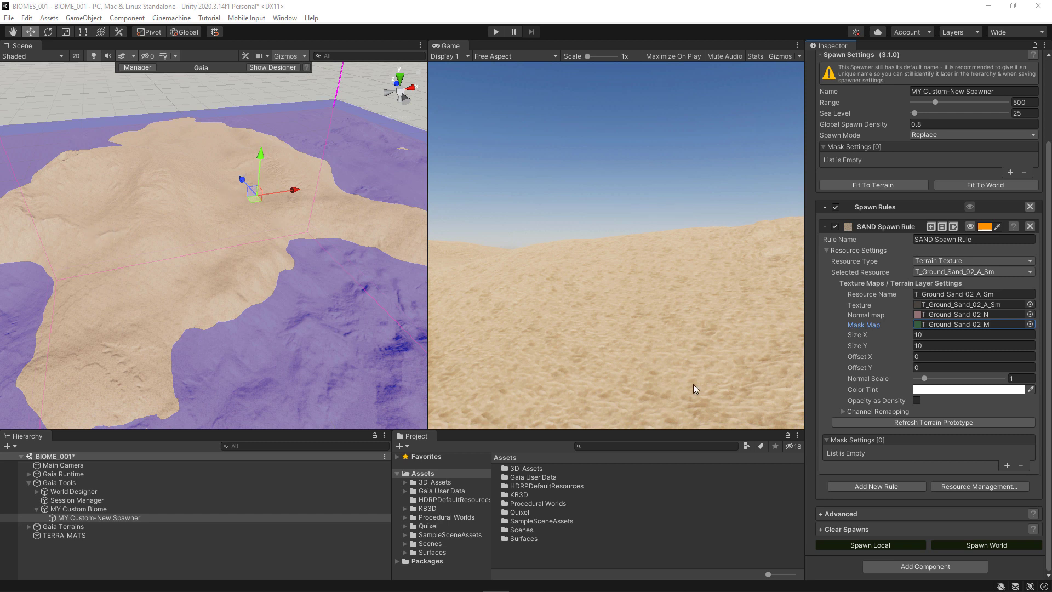
click(909, 487)
scroll(895, 489, down, 5)
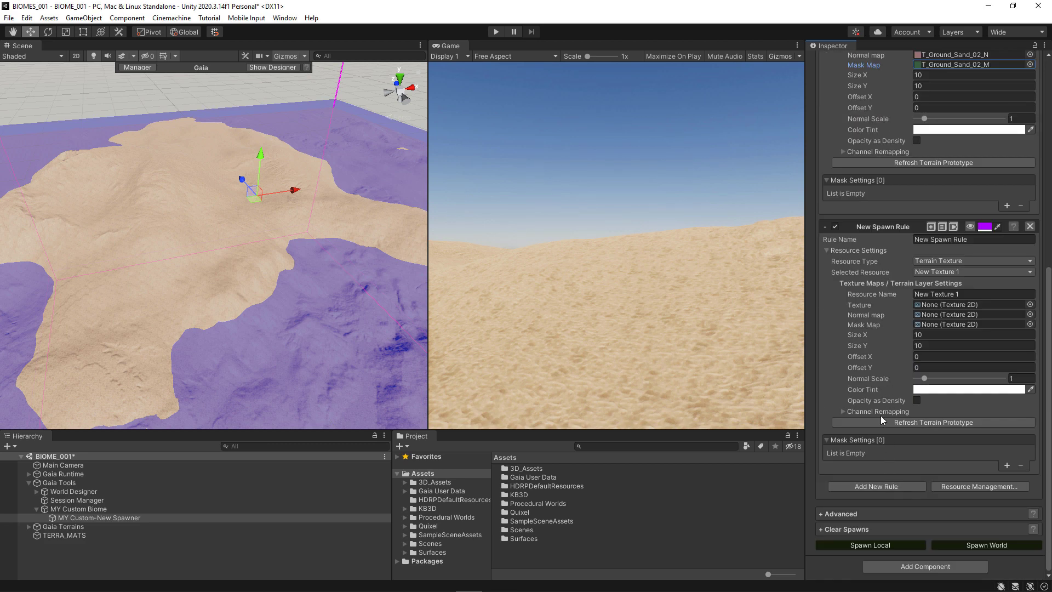
click(918, 241)
click(929, 241)
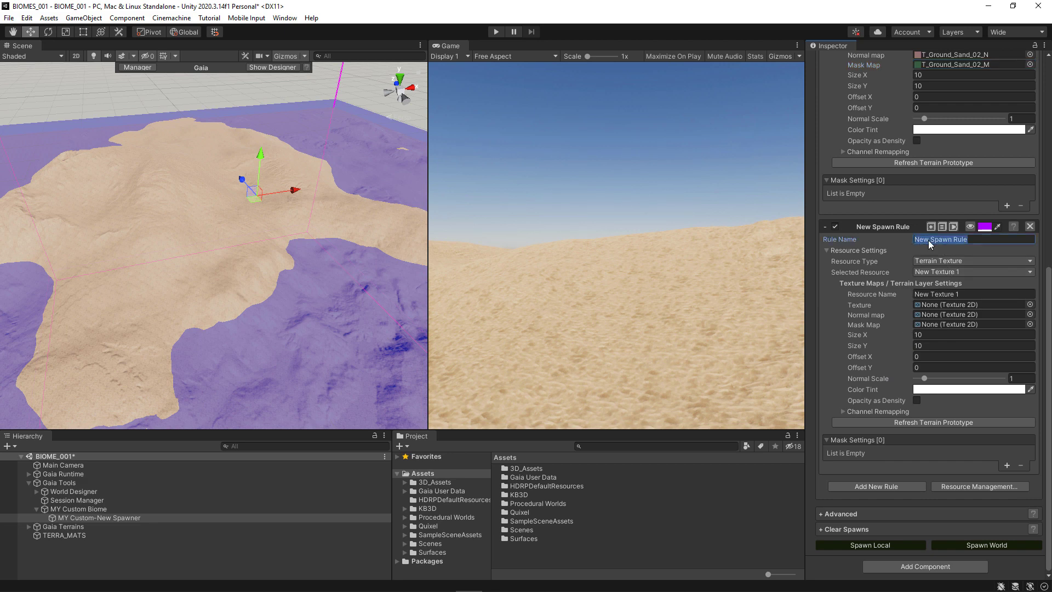
click(928, 241)
text(G)
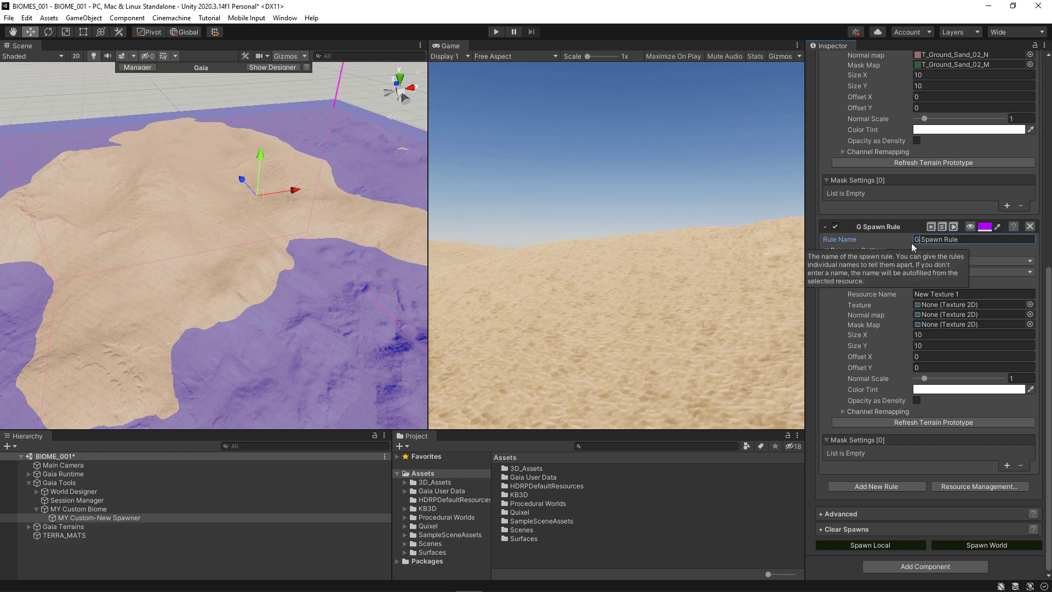
text(RASS)
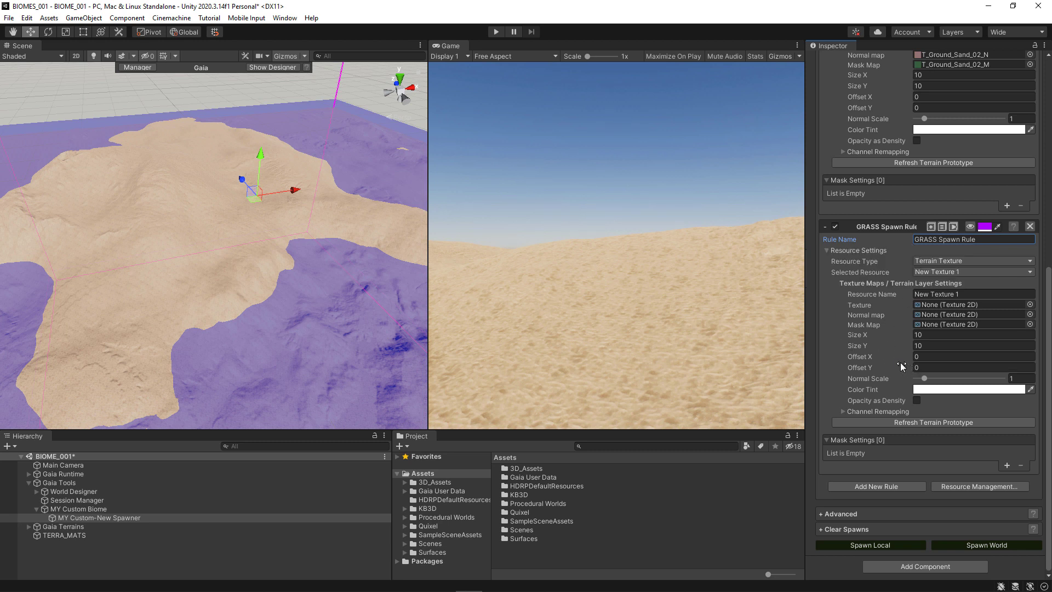
Assign PW_Grass_Mountain_01_D as the texture of the GRASS Spawn Rule.
click(1029, 304)
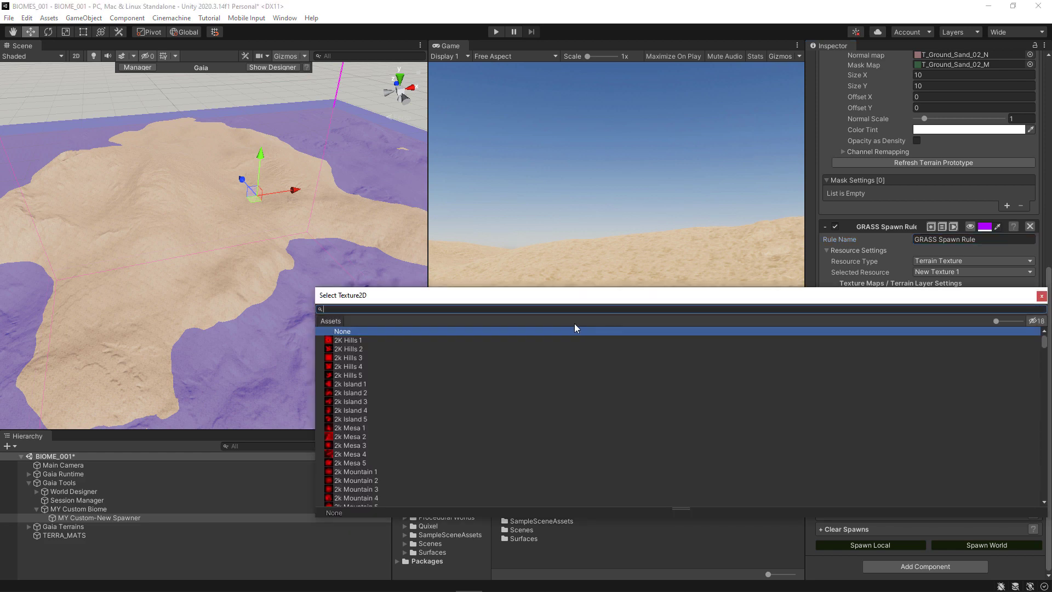
drag(547, 298, 454, 246)
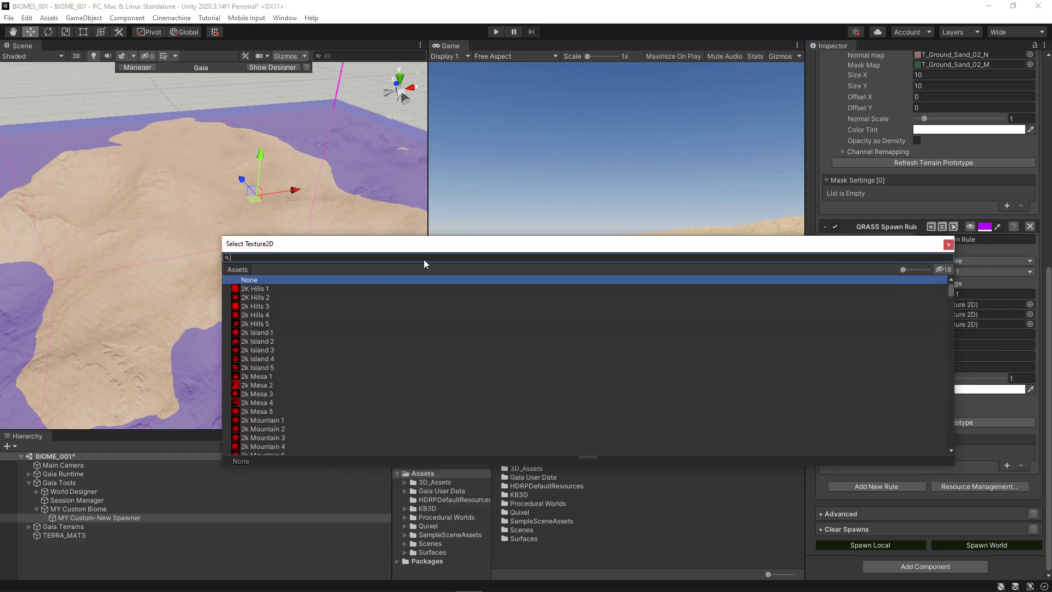
text(grass)
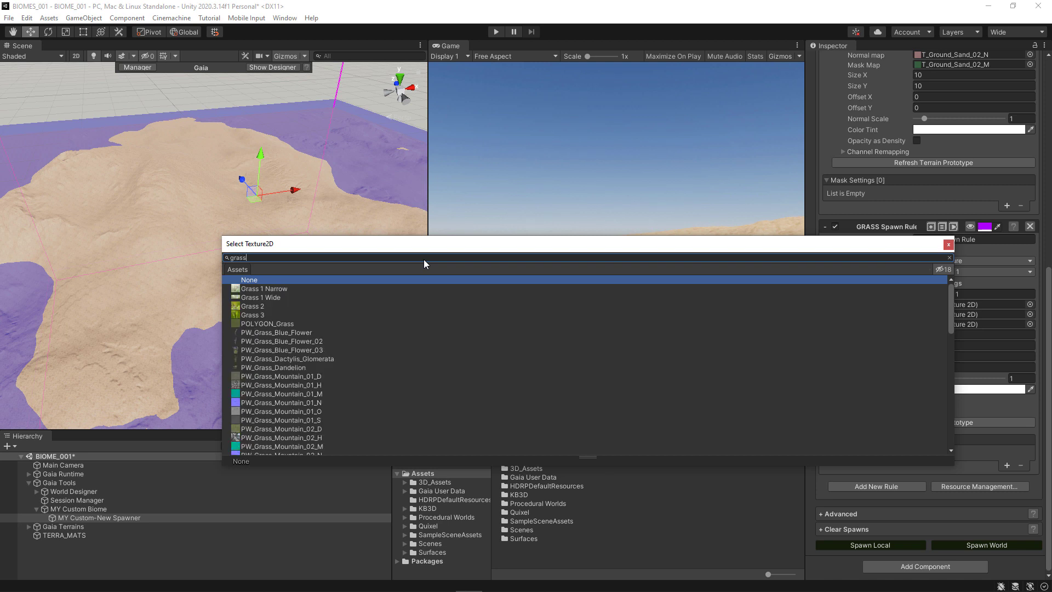
click(294, 376)
double_click(294, 377)
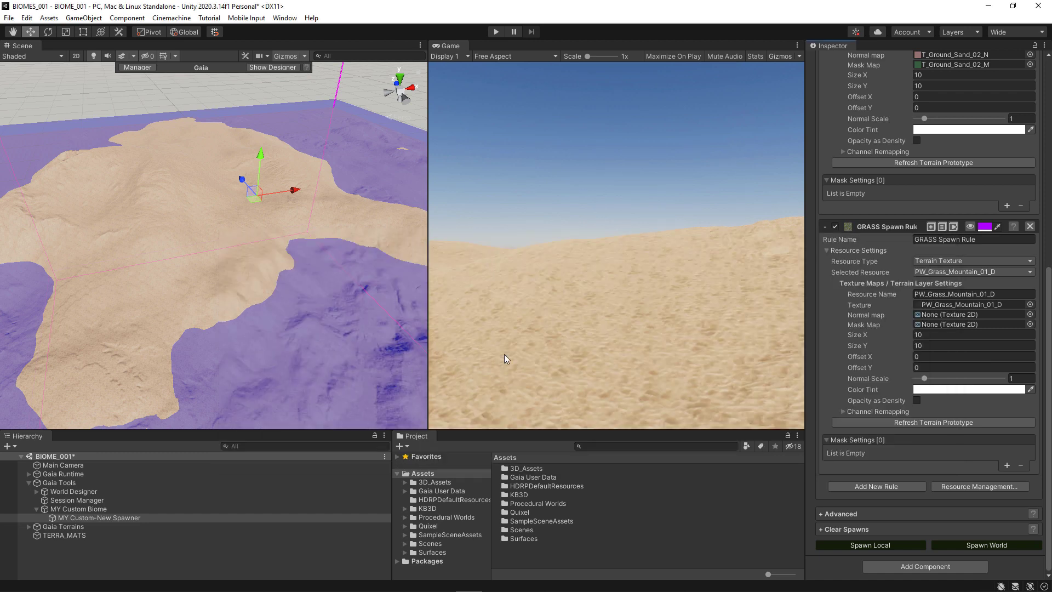
Assign PW_Grass_Mountain_01_N as the GRASS Spawn Rule's normal map and PW_Grass_Mountain_01_M as its mask map.
click(1030, 314)
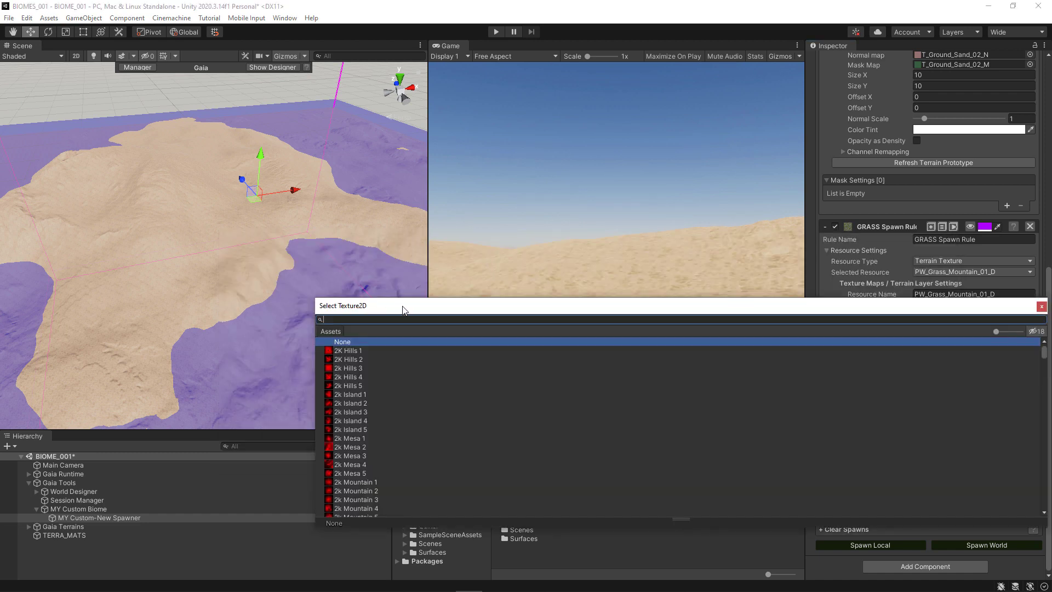
drag(400, 309, 284, 236)
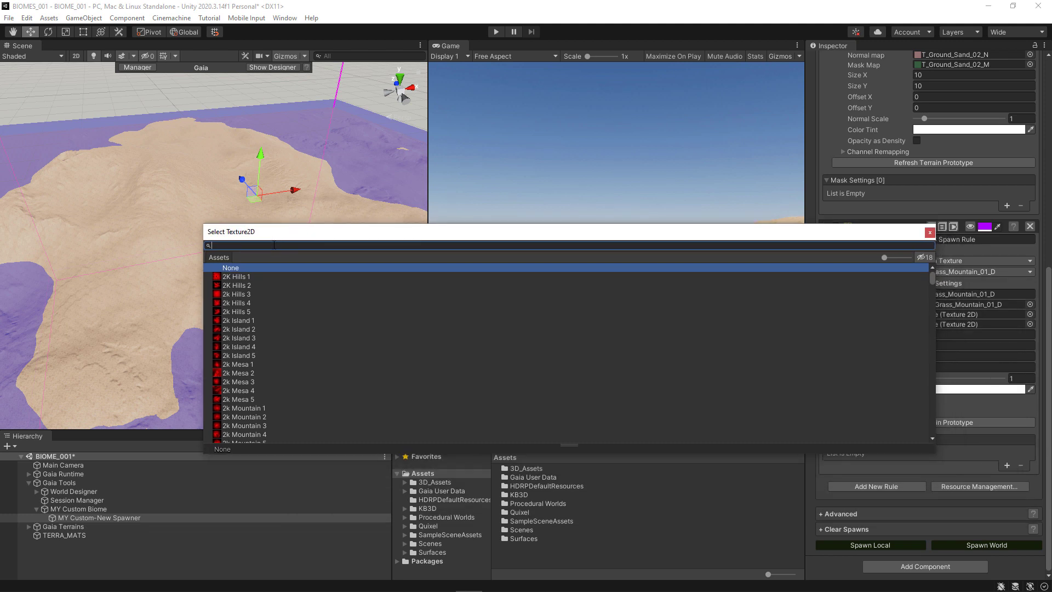
text(grass)
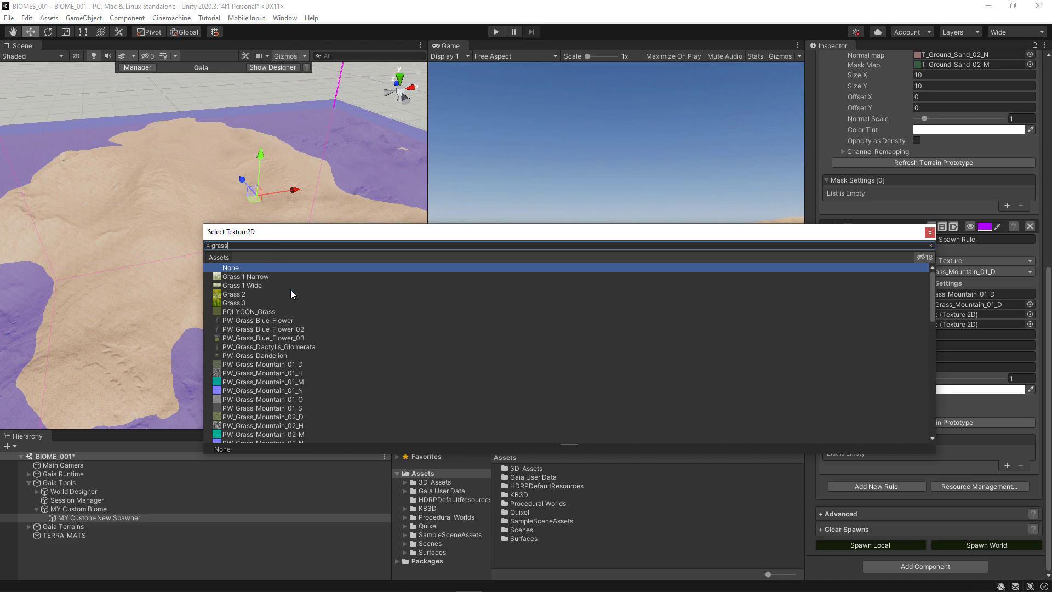
double_click(283, 390)
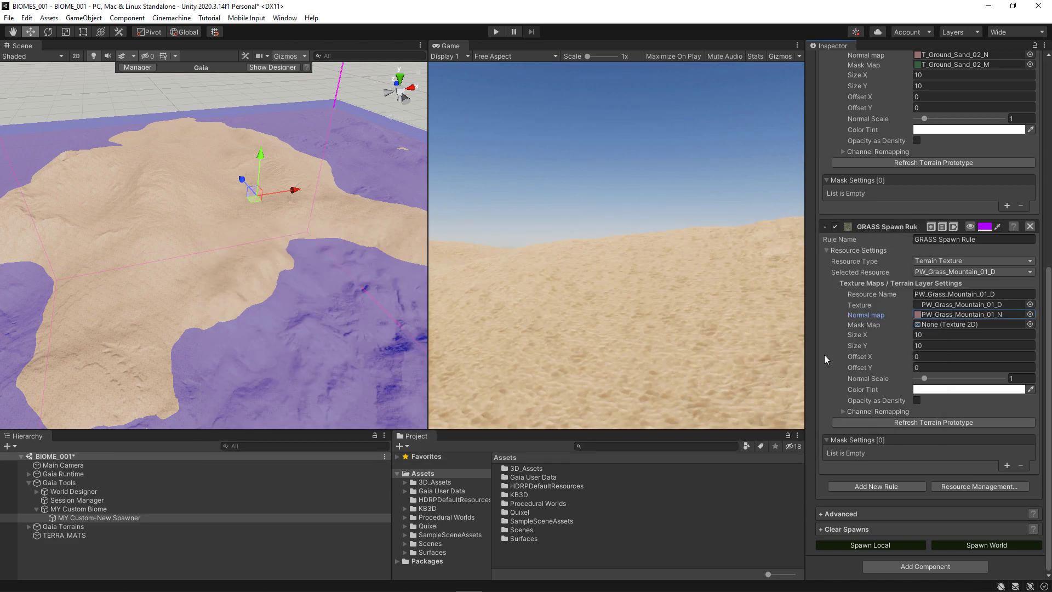
click(1029, 324)
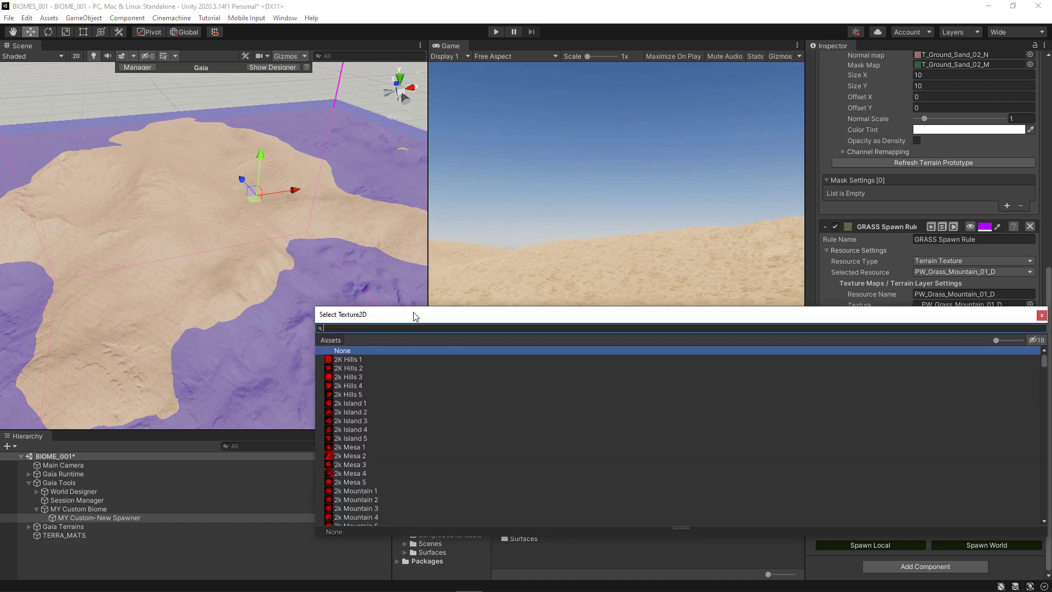
drag(414, 317, 316, 240)
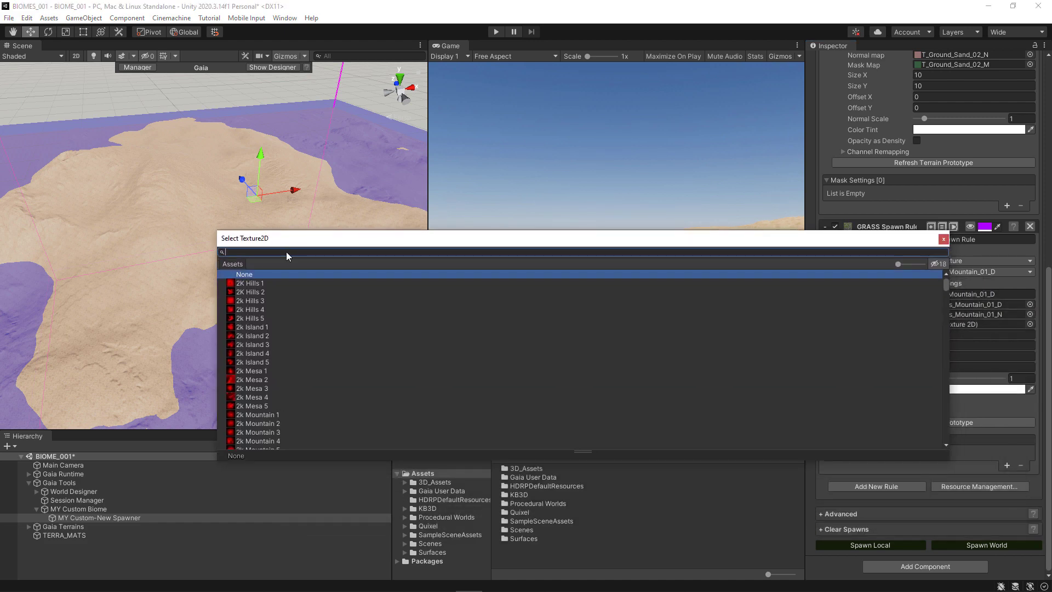
text(grass)
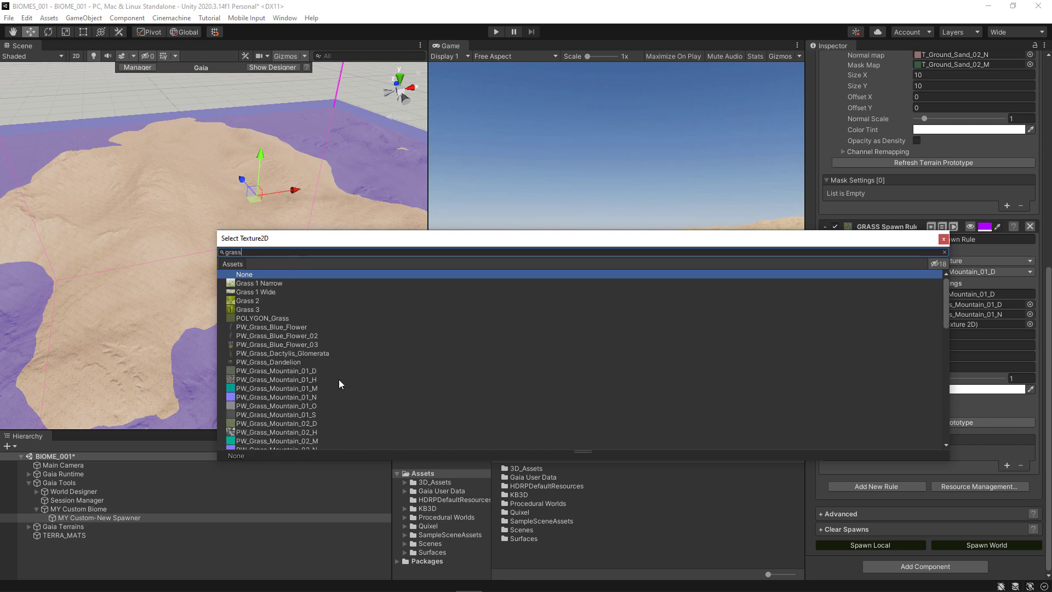
double_click(301, 389)
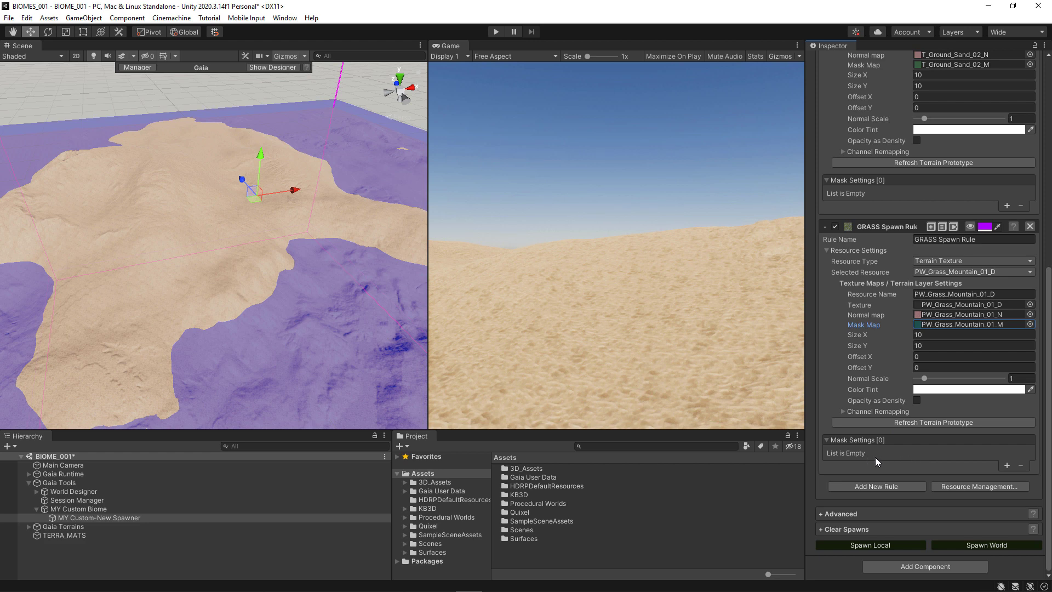
Add a mask to the GRASS Spawn Rule's mask settings and set its type to Height Mask.
click(1007, 464)
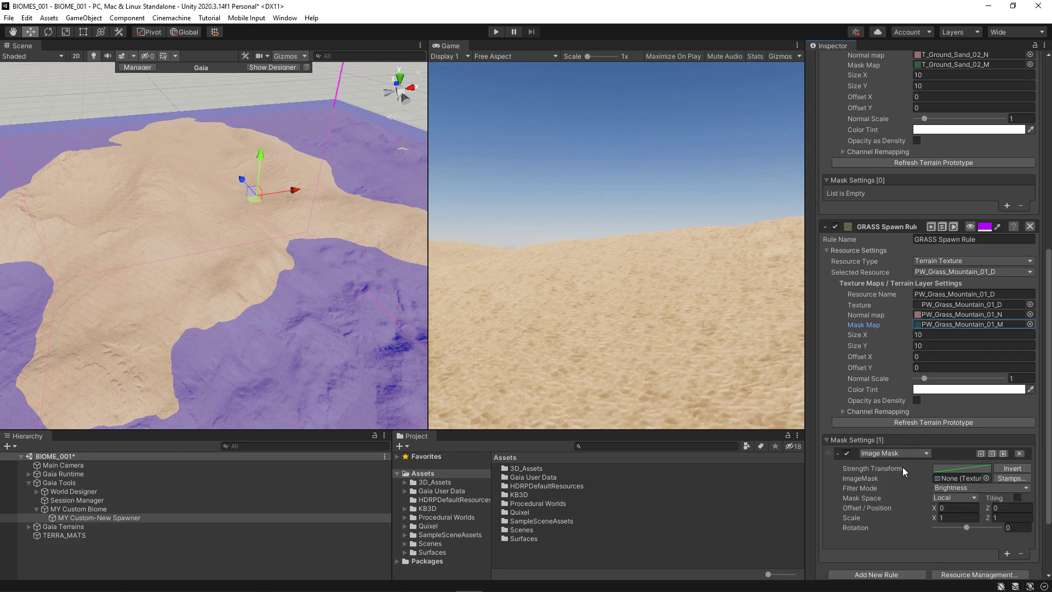
scroll(903, 462, down, 3)
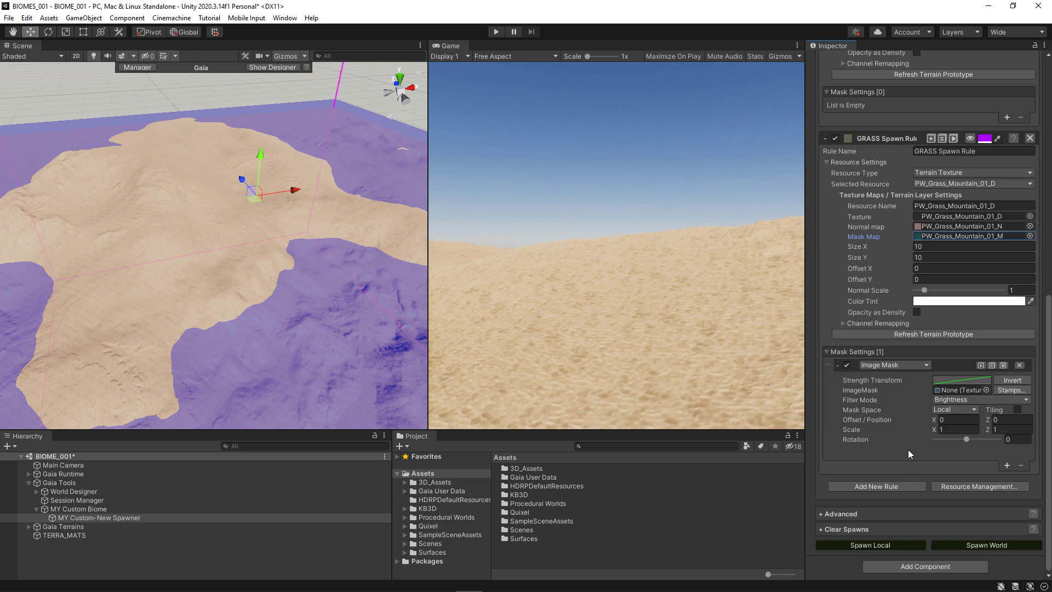
click(900, 366)
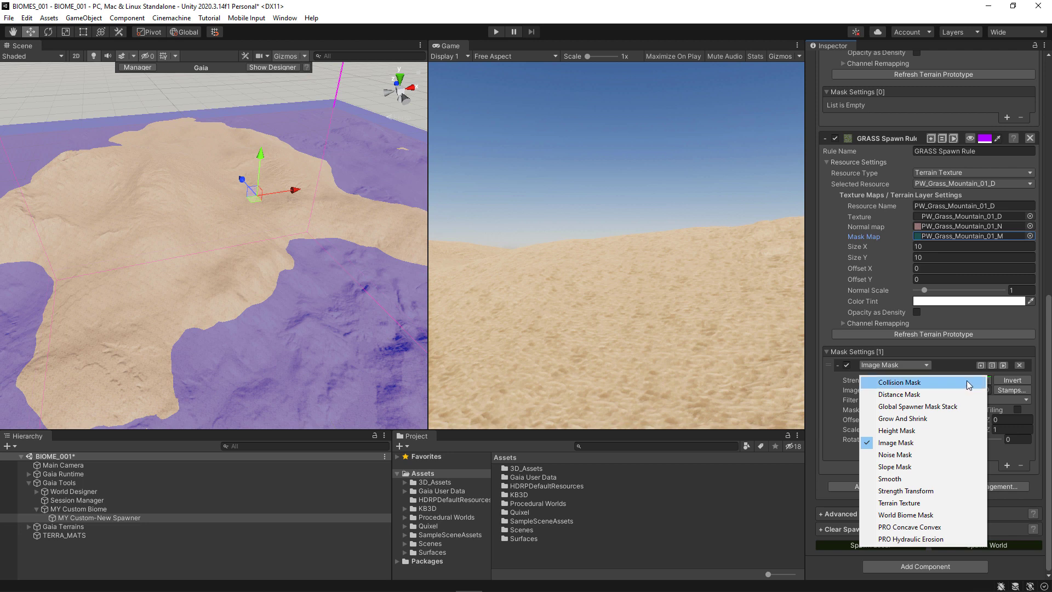
click(919, 431)
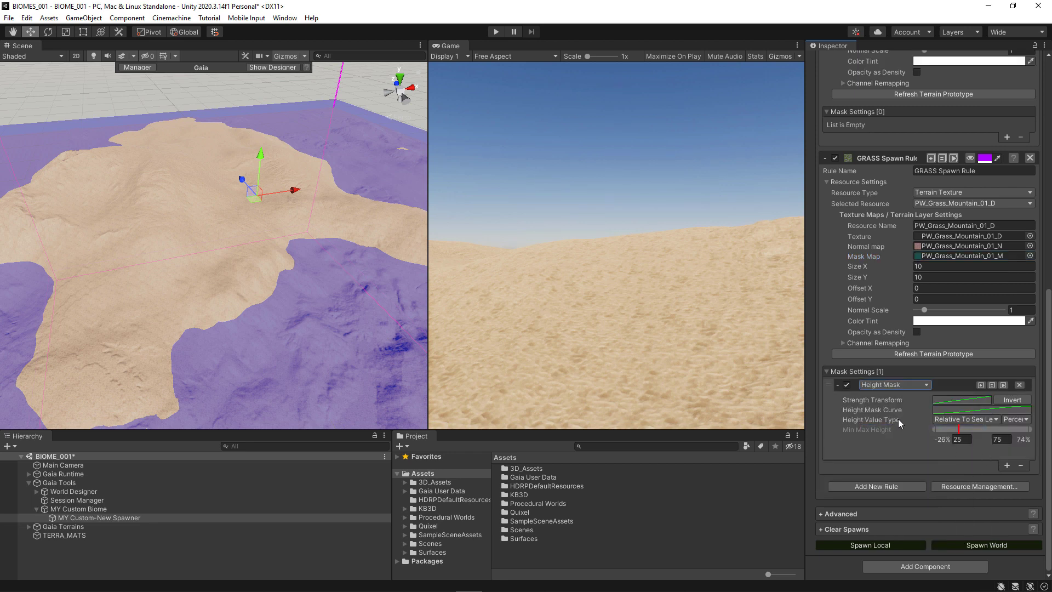
Refresh the GRASS Spawn Rule's terrain prototype, add its texture to all active terrains, and spawn it across the world.
mouse_move(898, 410)
click(942, 354)
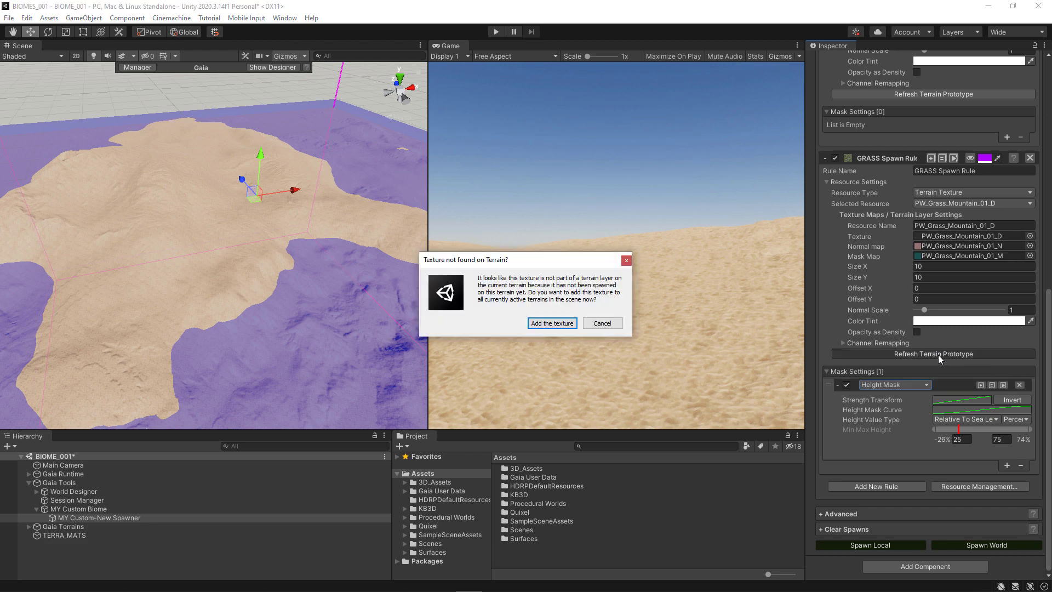
click(572, 323)
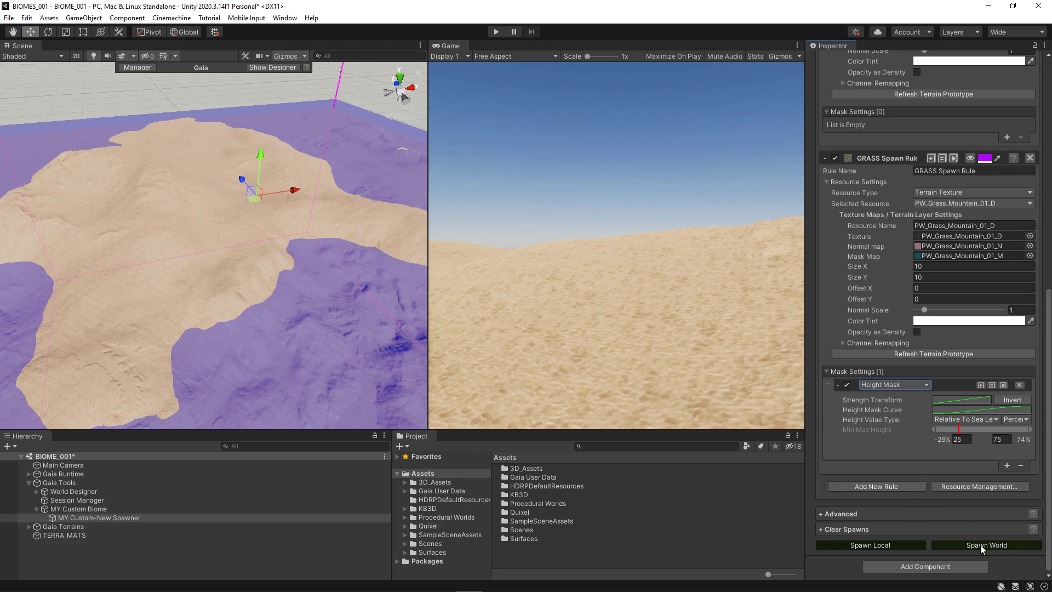
click(1007, 547)
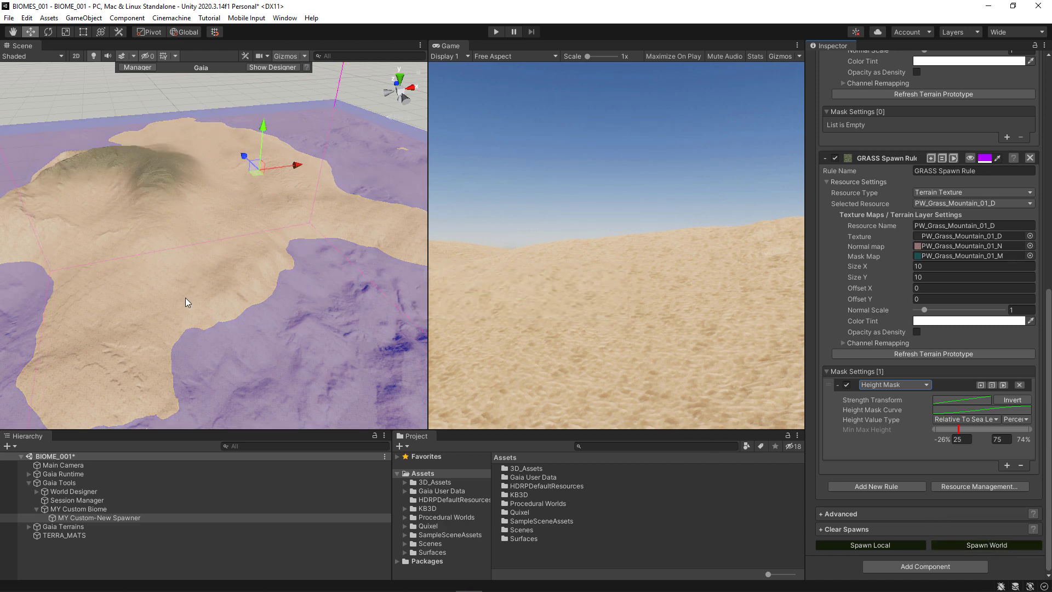
Widen the Scene view and examine the spawned grass texture on the mountain up close.
alt+drag(147, 282, 319, 253)
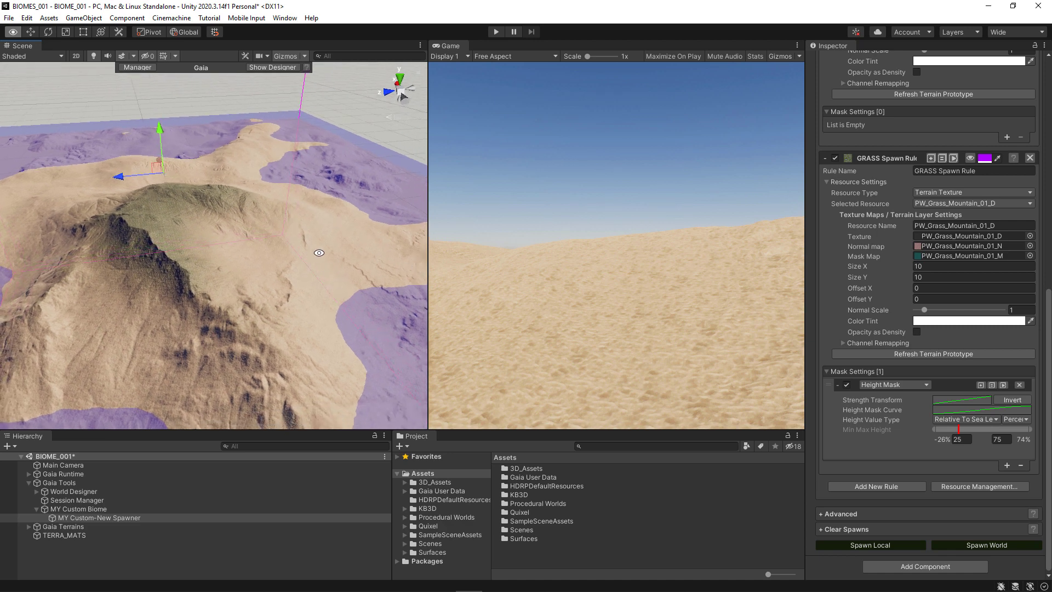
alt+right_drag(315, 254, 339, 308)
alt+drag(258, 284, 314, 298)
alt+right_drag(262, 283, 252, 260)
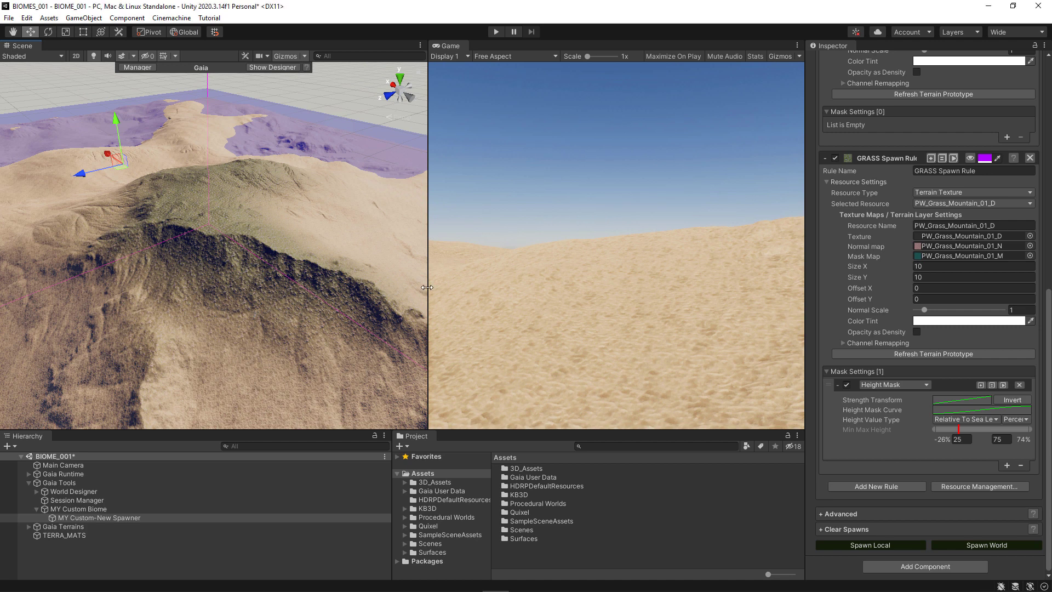
drag(426, 287, 580, 288)
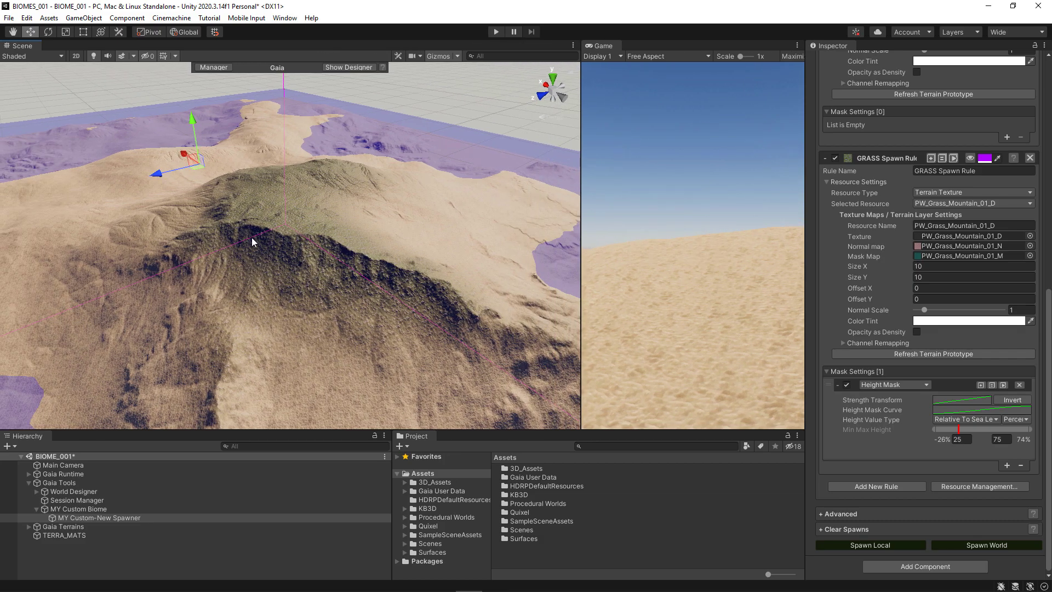
right_drag(183, 229, 487, 286)
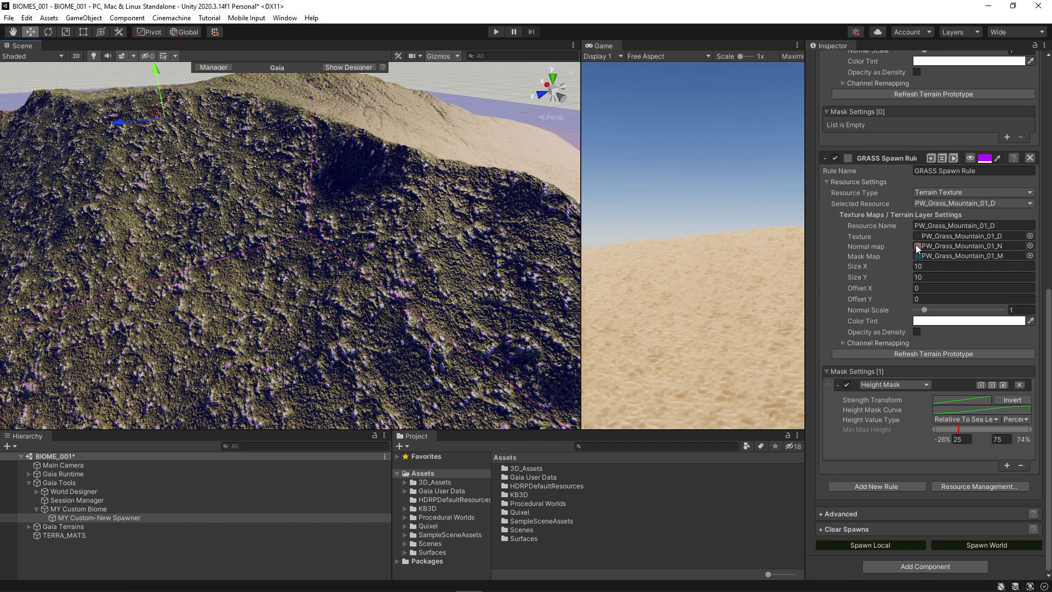
Set the GRASS Spawn Rule's texture Size X and Size Y to 5 and refresh its terrain prototype.
click(928, 267)
text(5)
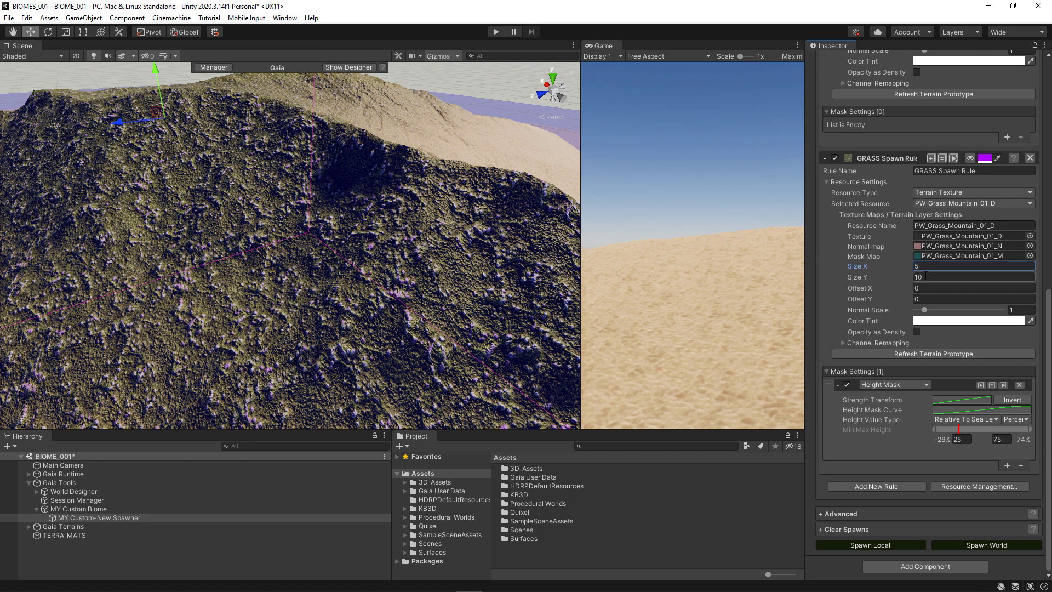
click(925, 277)
text(5)
click(946, 355)
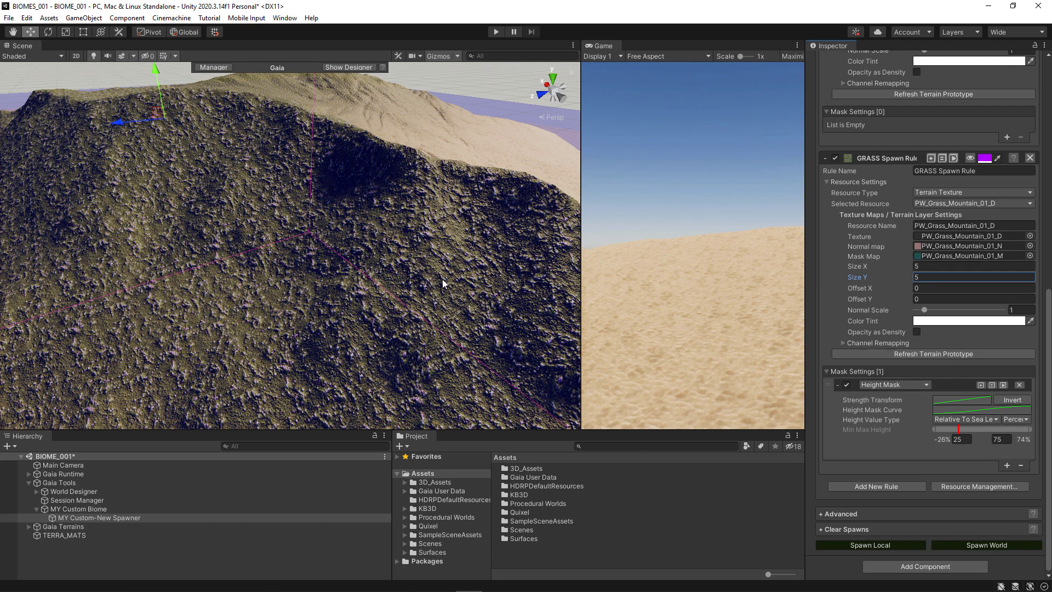
Set the SAND Spawn Rule's texture Size X and Size Y to 5 and refresh its terrain prototype.
scroll(887, 264, up, 9)
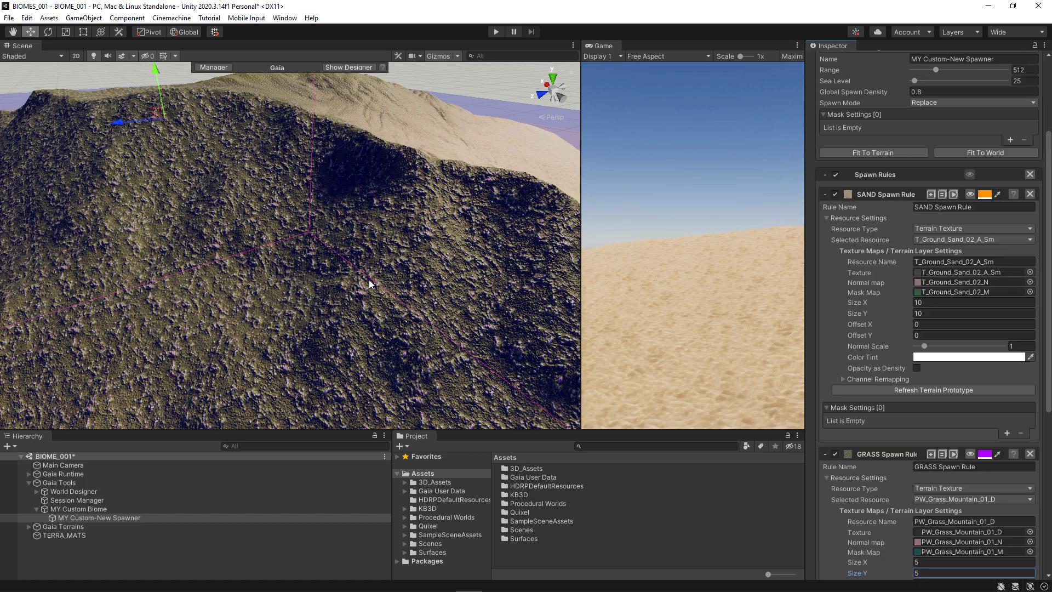
alt+right_drag(369, 281, 301, 275)
alt+drag(254, 284, 296, 246)
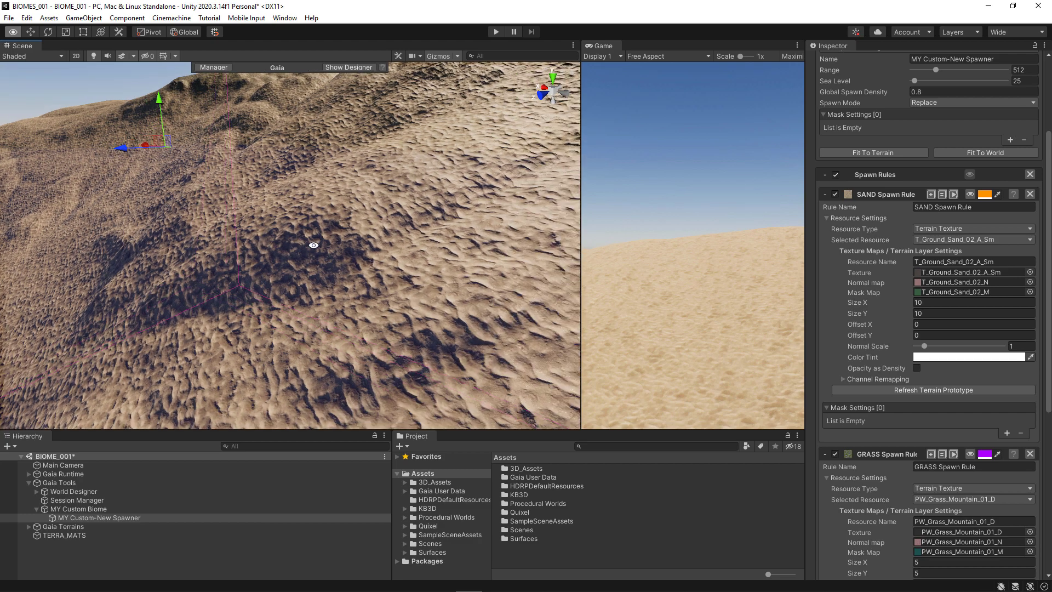
alt+right_drag(295, 246, 311, 246)
alt+drag(311, 246, 301, 250)
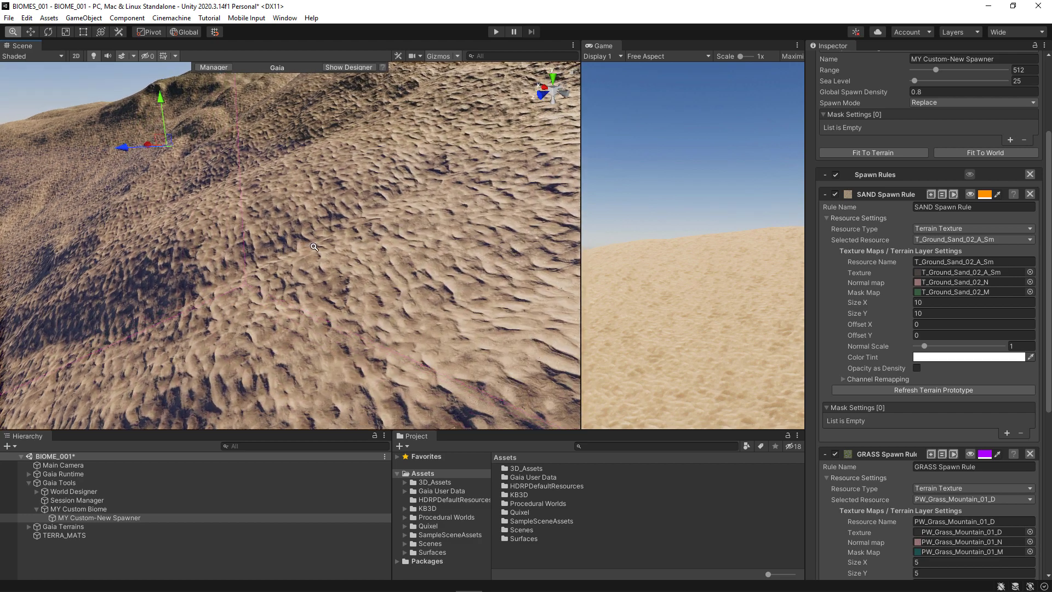
alt+right_drag(300, 251, 331, 251)
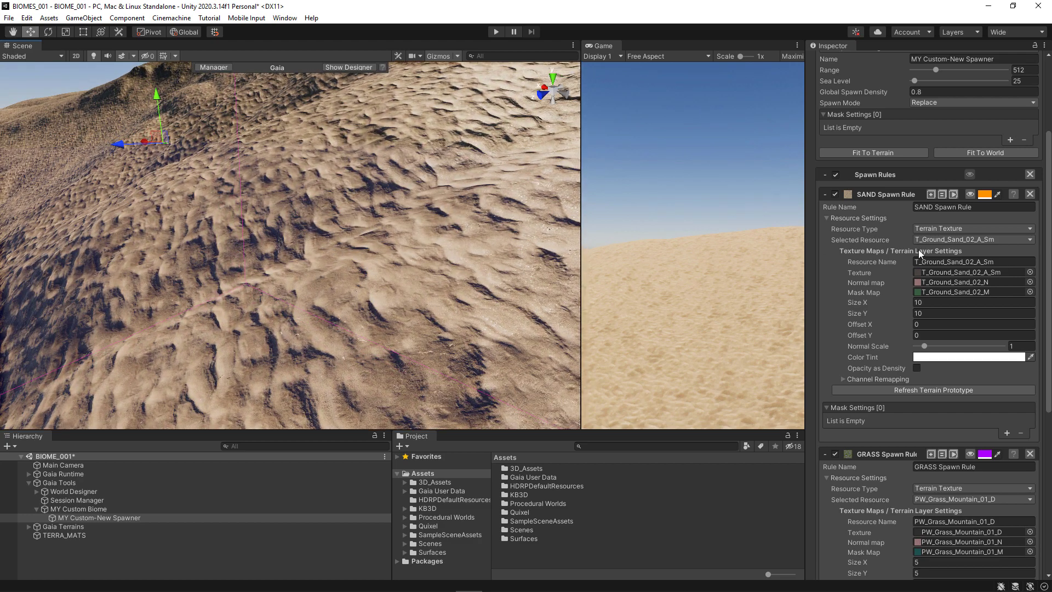
click(925, 303)
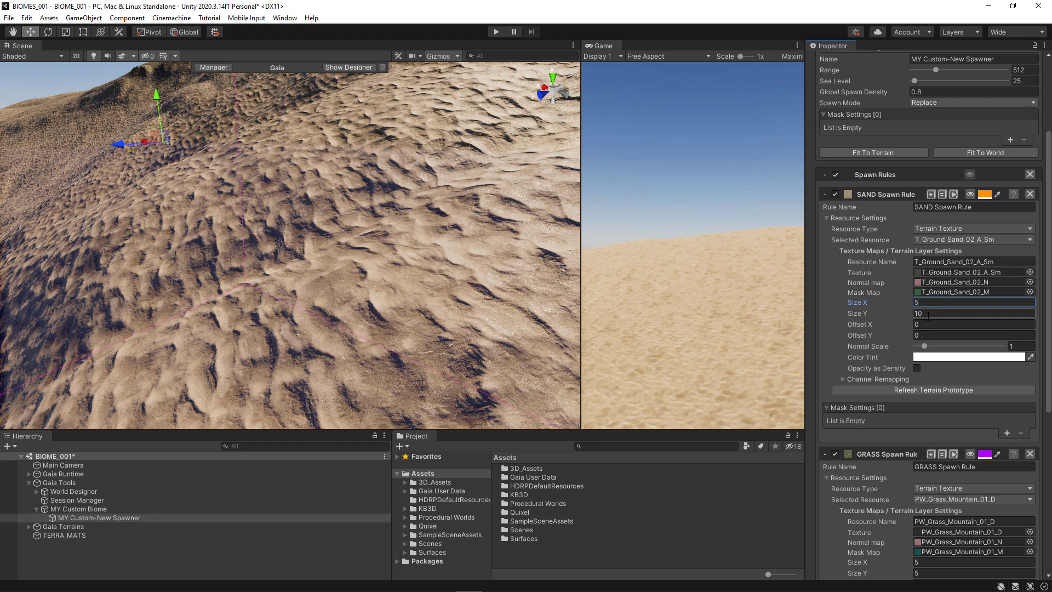
click(927, 316)
text(5)
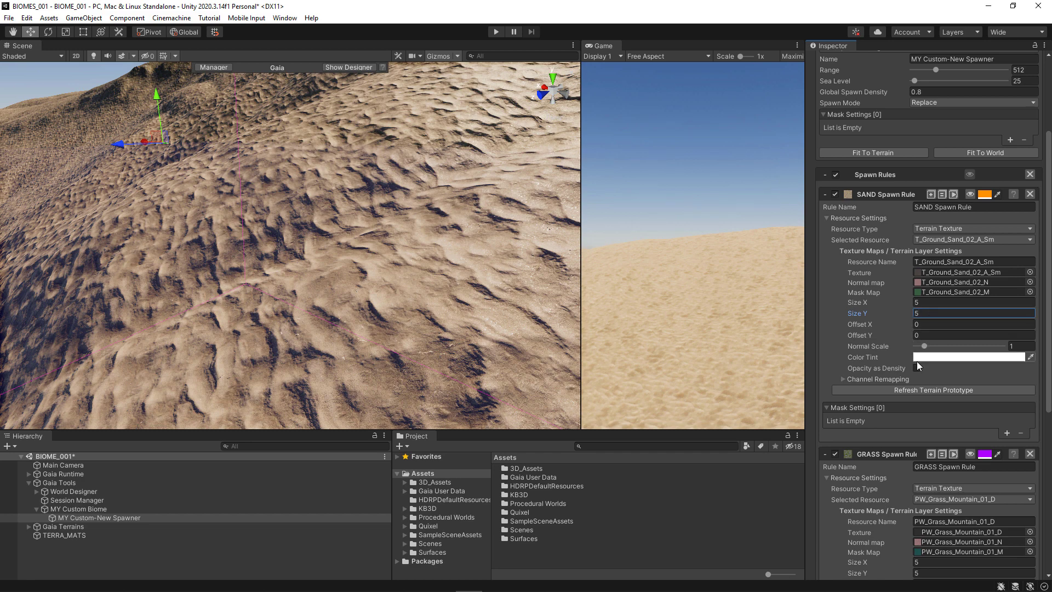
click(915, 389)
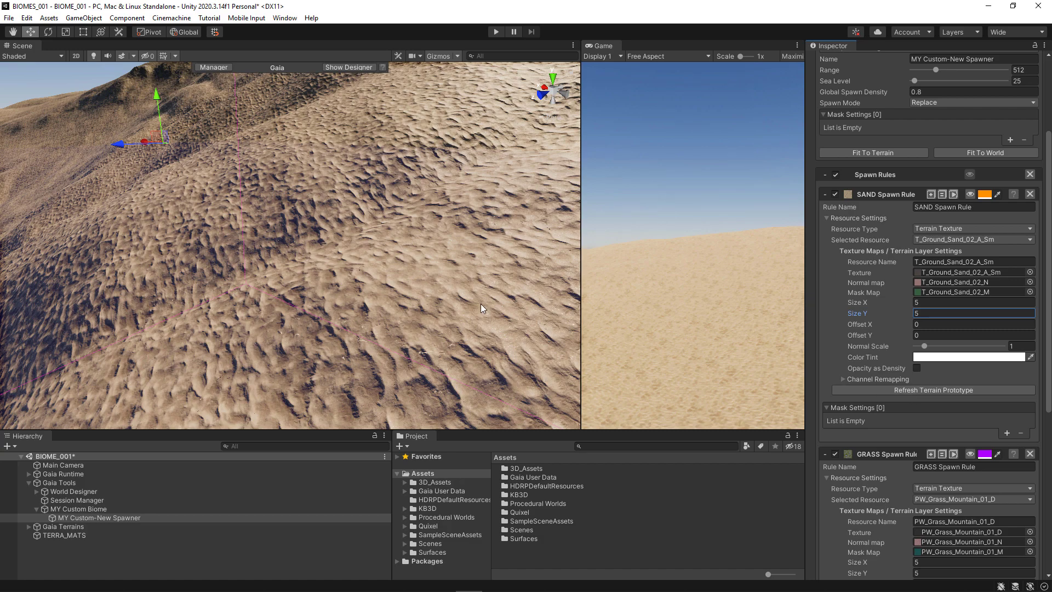
Reduce the SAND Spawn Rule's texture Size X and Size Y to 2 and refresh its terrain prototype.
alt+drag(481, 304, 422, 317)
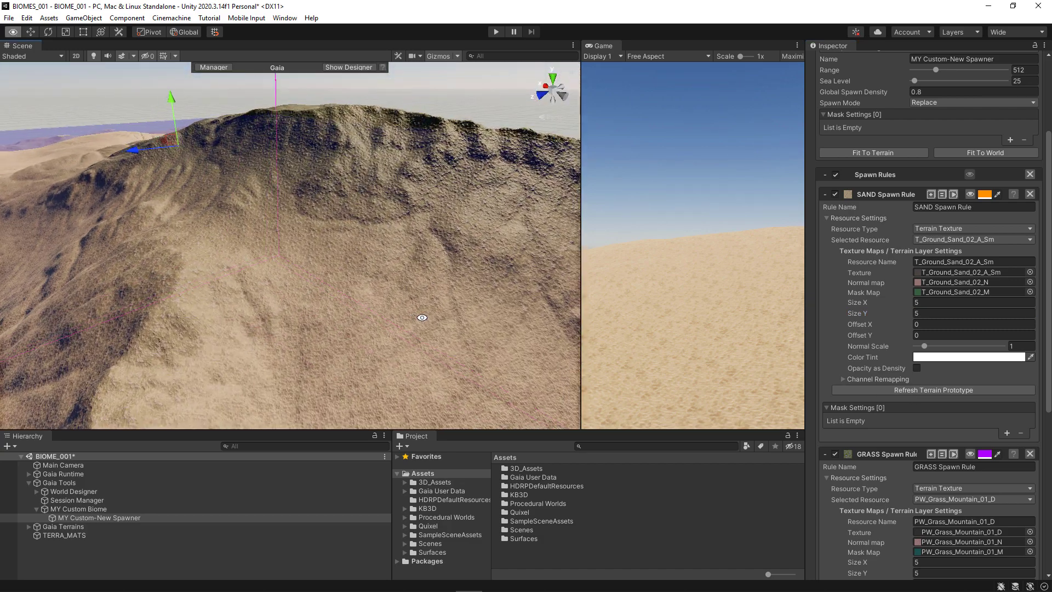
alt+right_drag(422, 317, 489, 329)
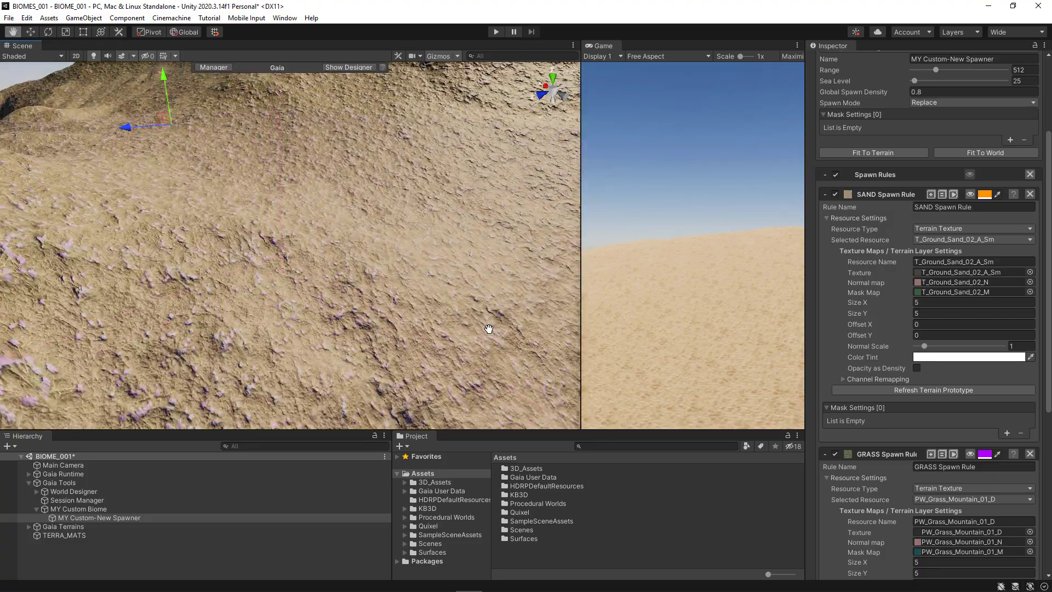
scroll(489, 326, down, 3)
alt+drag(490, 324, 546, 294)
alt+right_drag(493, 295, 535, 314)
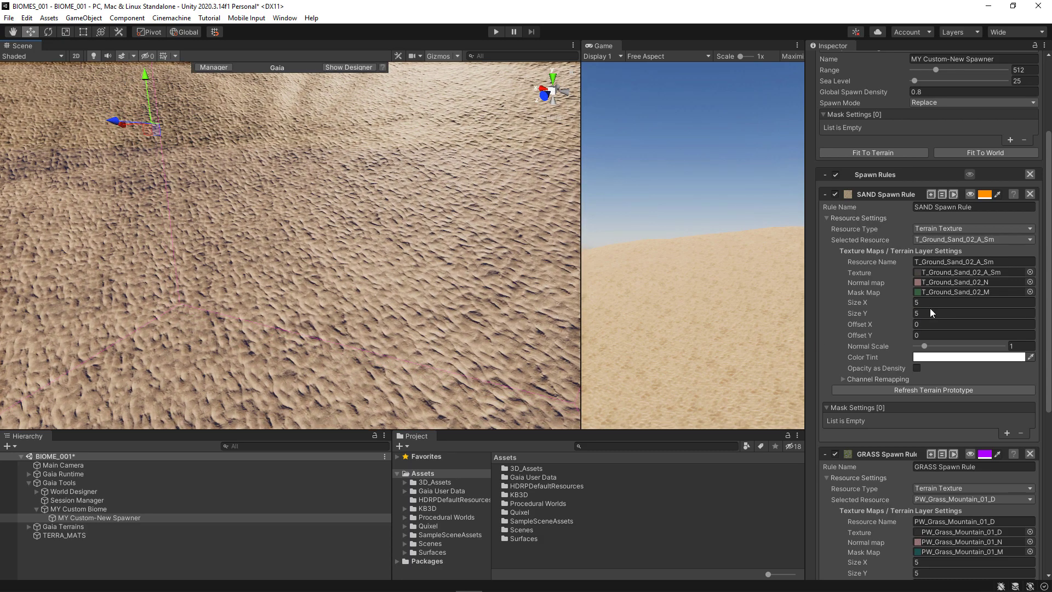
click(929, 304)
click(926, 313)
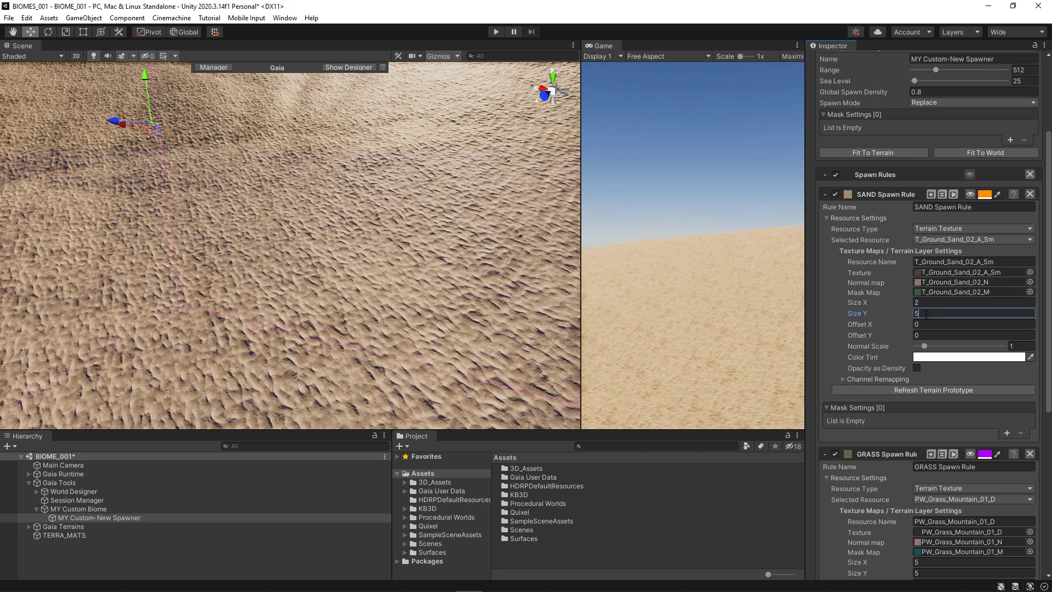
text(3)
key(BackSpace)
text(2)
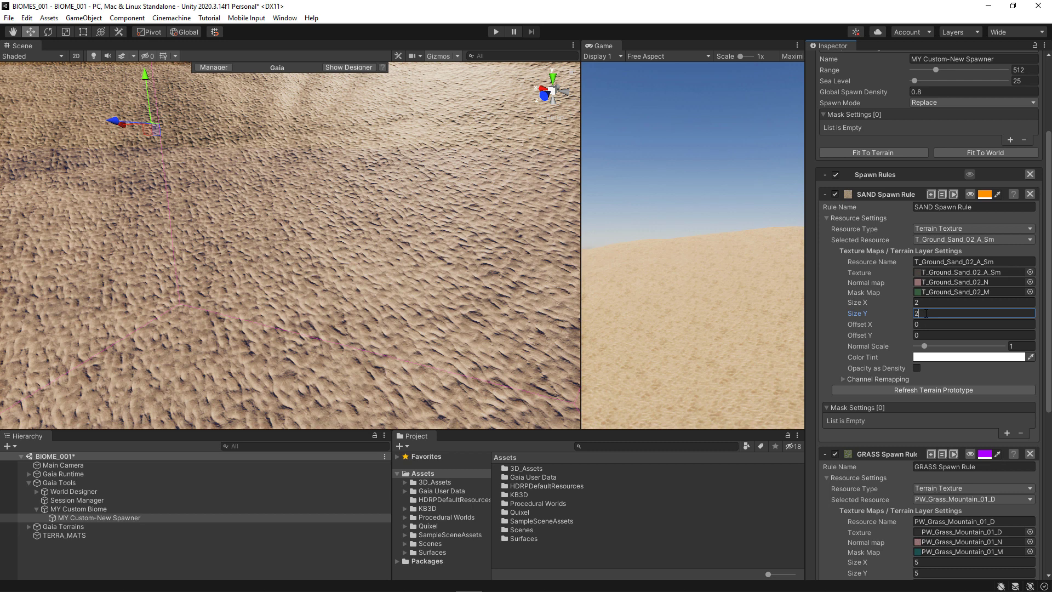
click(941, 390)
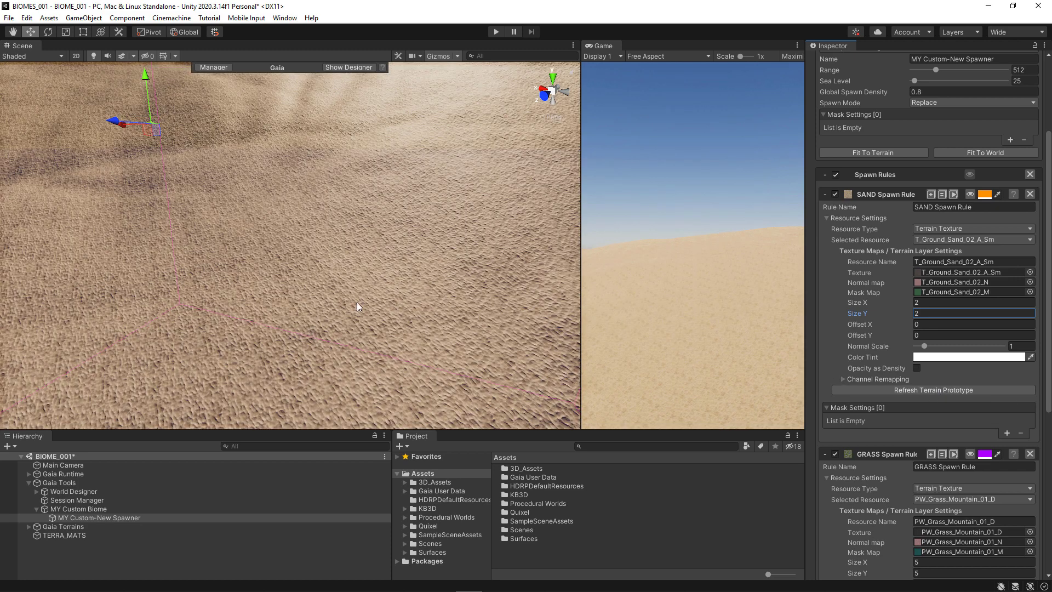
Switch the GRASS Spawn Rule's Height Mask values to Meter and set the minimum height to 2.5.
alt+right_drag(415, 314, 351, 296)
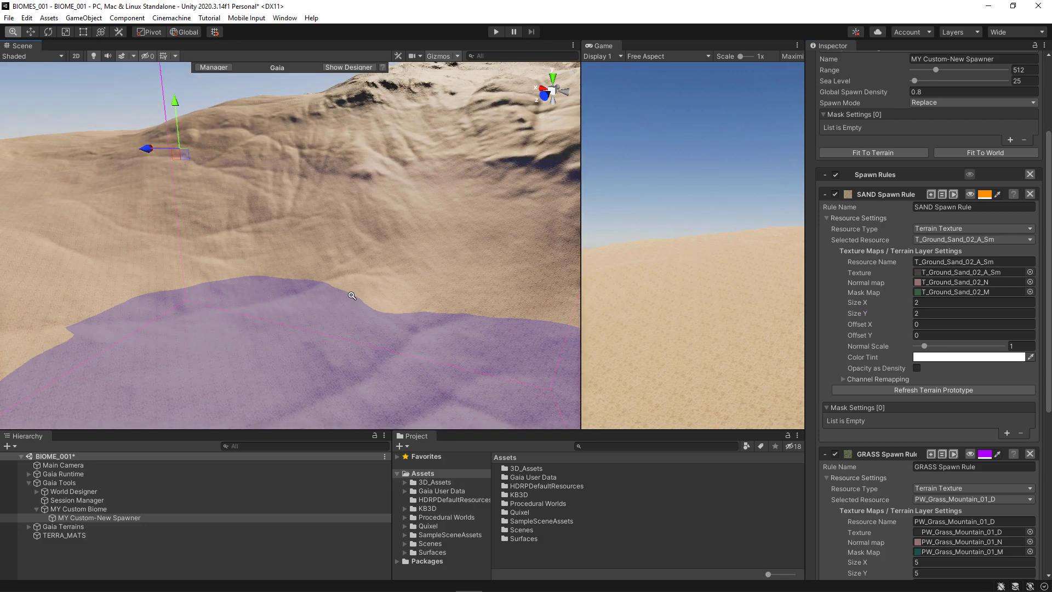
alt+drag(422, 290, 307, 322)
alt+right_drag(305, 312, 378, 341)
alt+drag(384, 342, 356, 318)
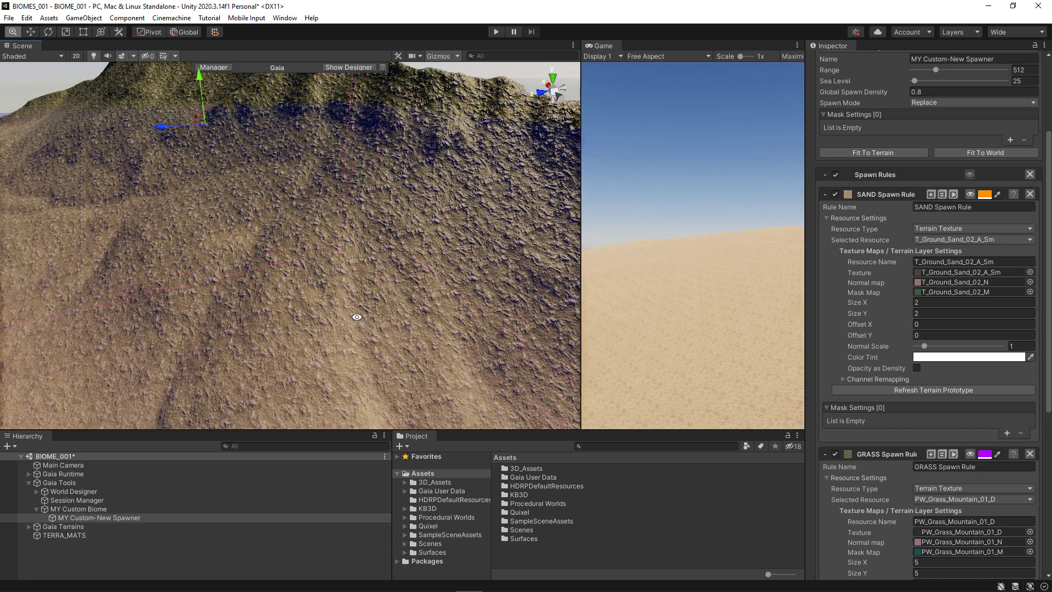
alt+right_drag(356, 318, 339, 316)
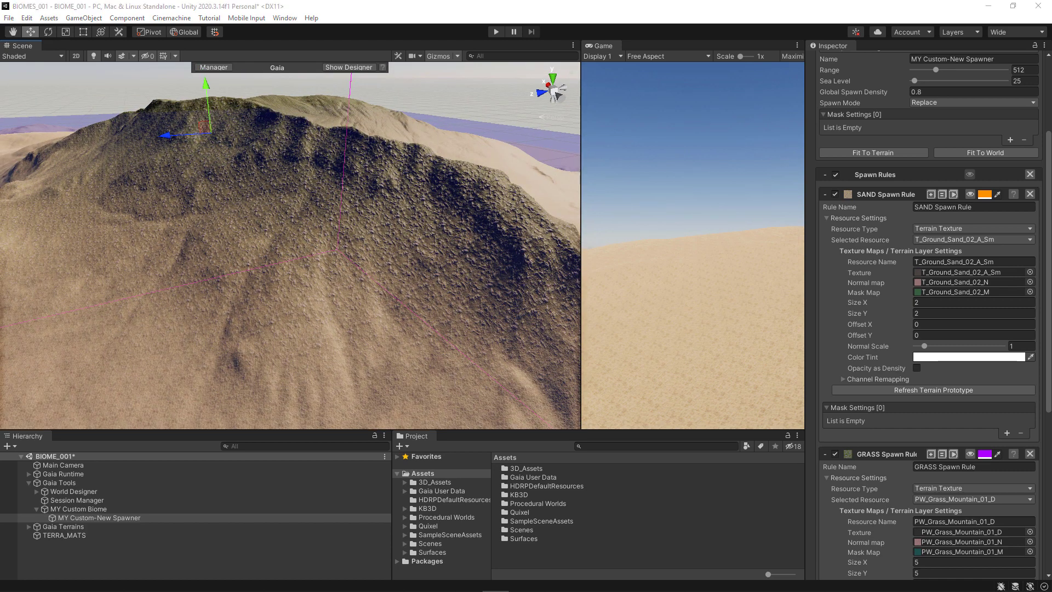
scroll(879, 356, down, 5)
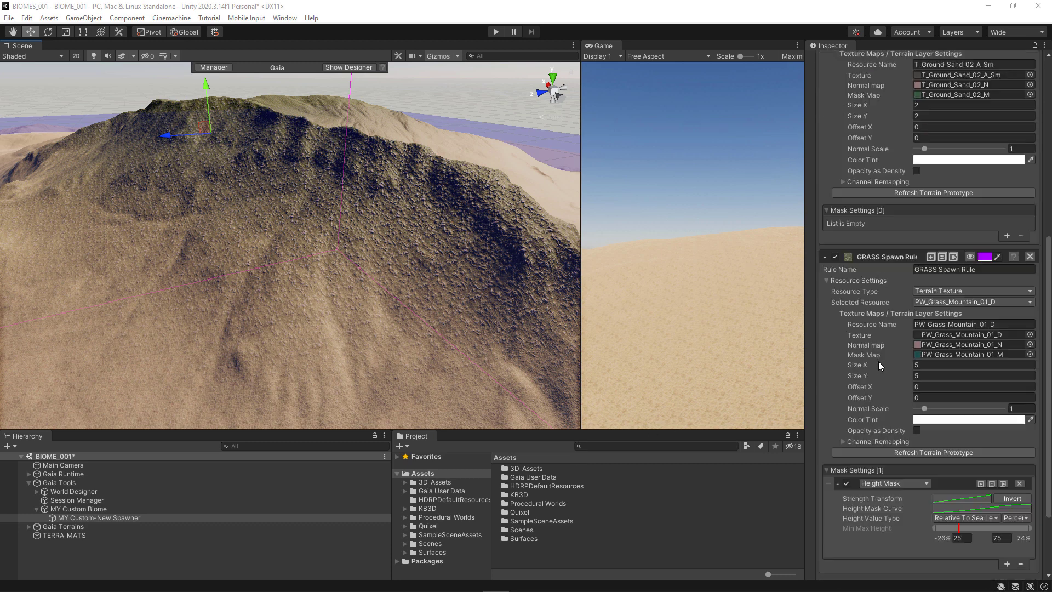
scroll(879, 365, down, 3)
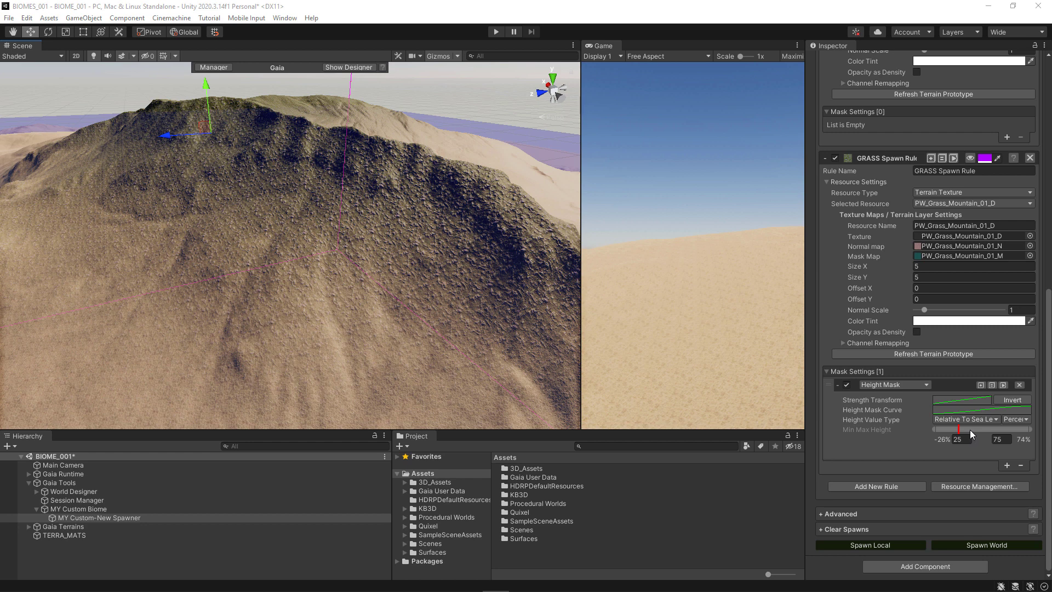
click(1014, 419)
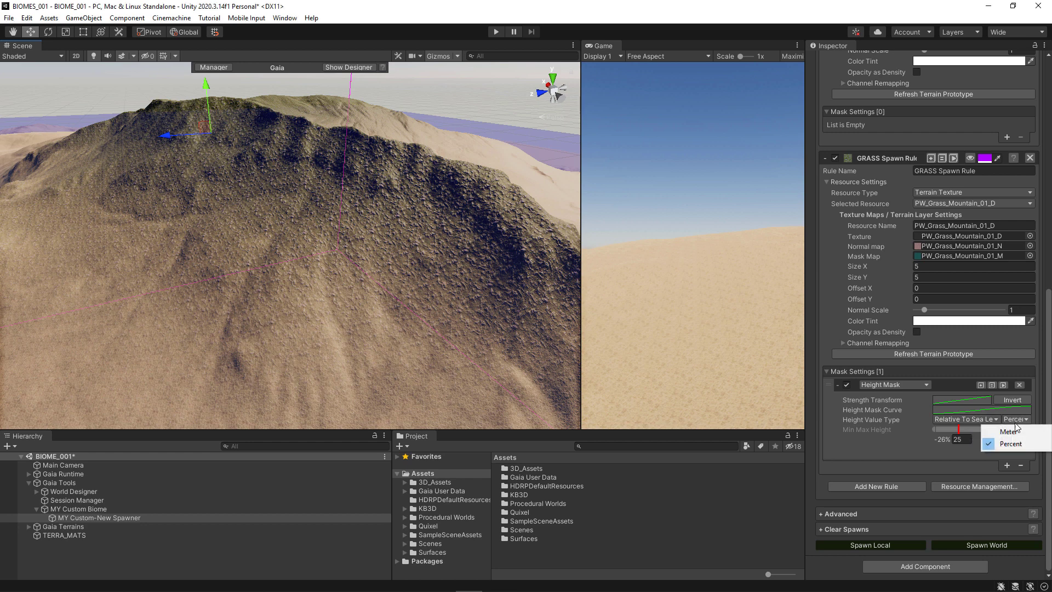
click(1009, 432)
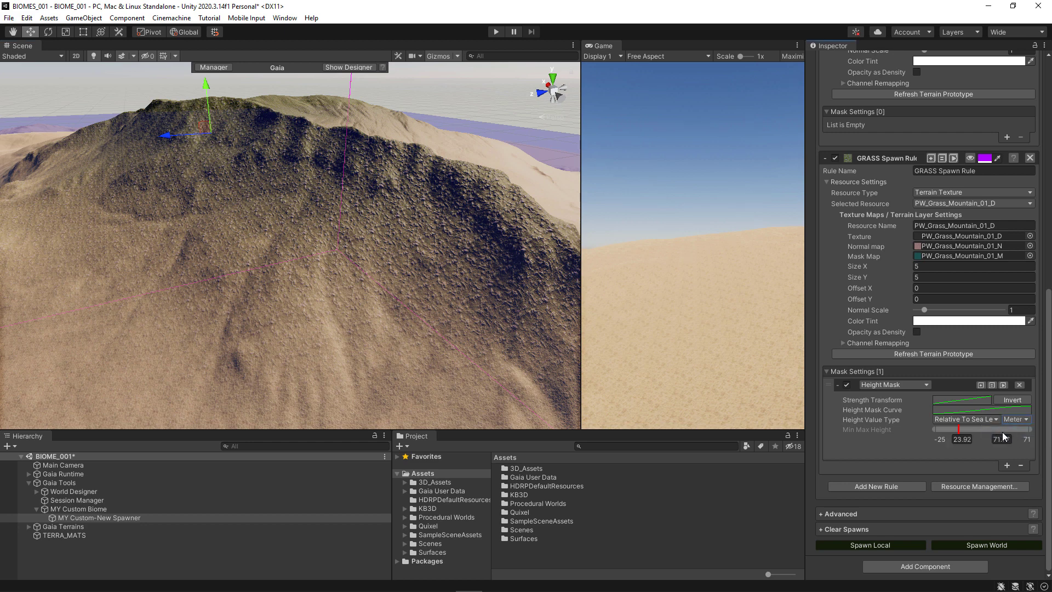
click(961, 439)
text(2.5)
Add a key to the GRASS Height Mask Curve and place it near the curve's start at a height of about 0.9.
click(948, 412)
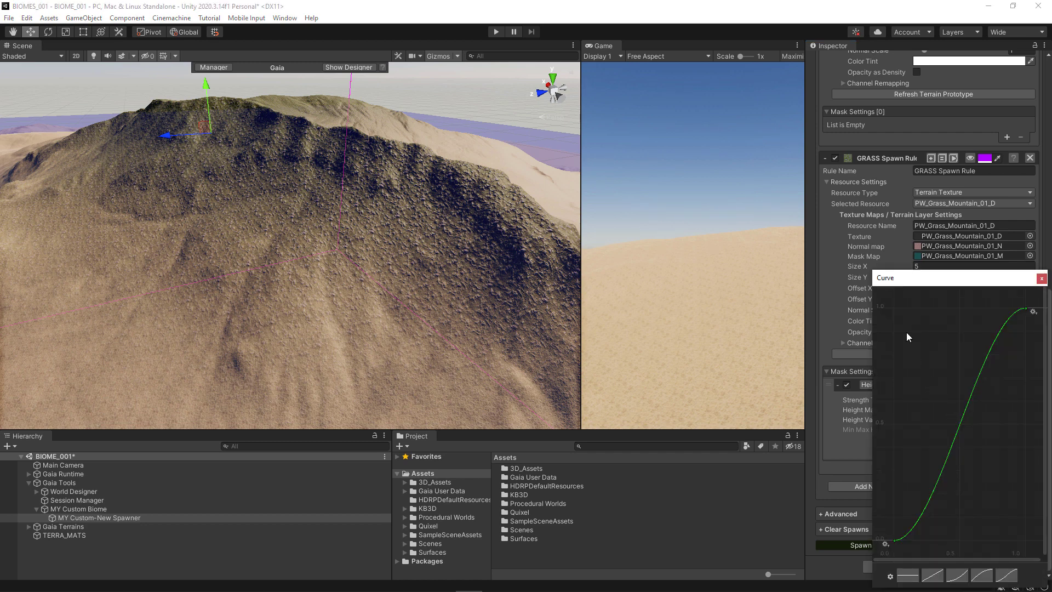
drag(919, 279, 639, 110)
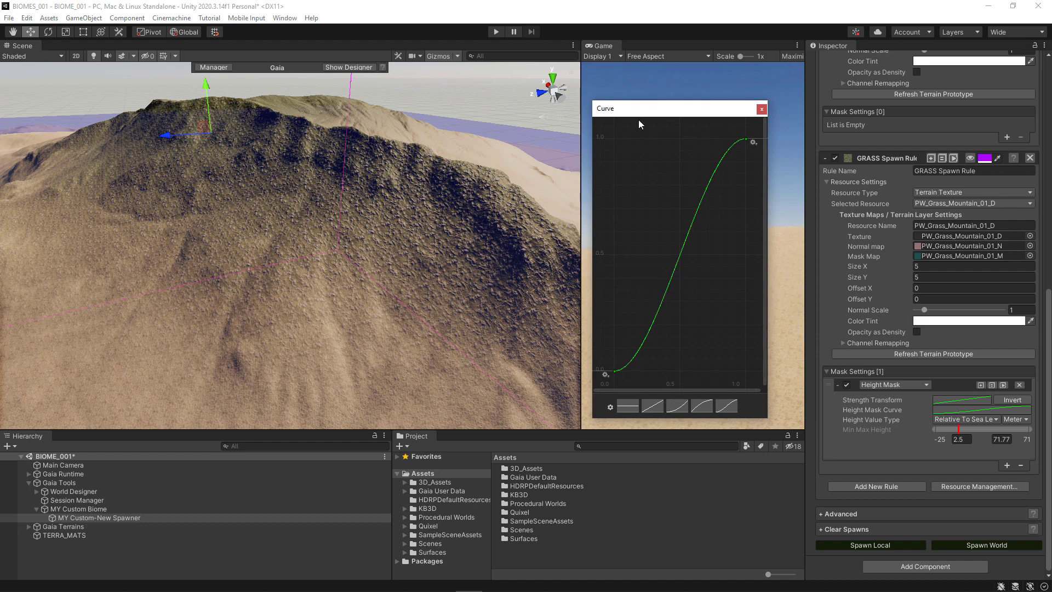
right_click(675, 274)
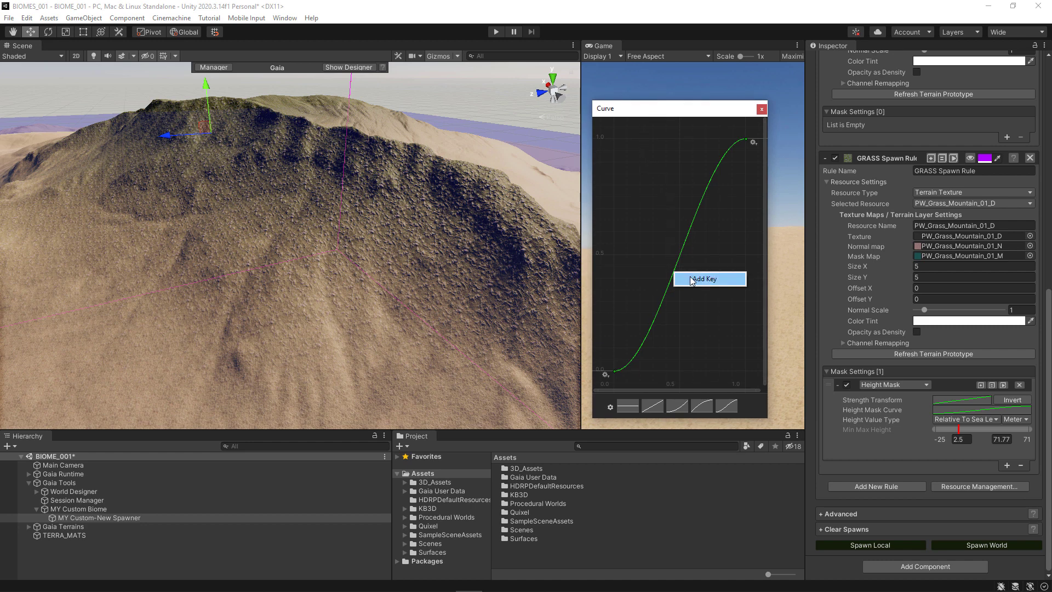
click(685, 279)
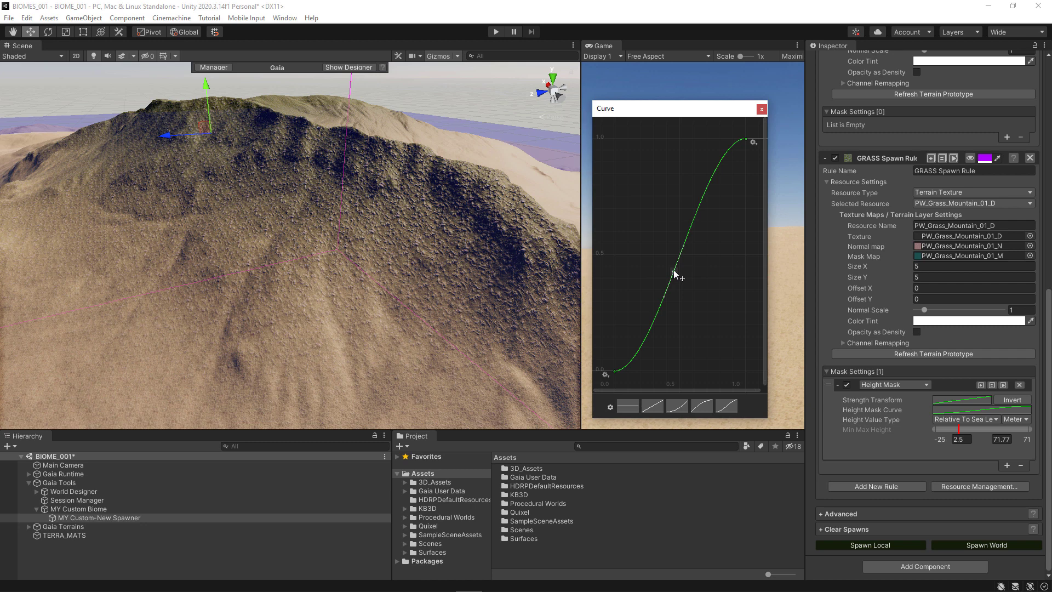
drag(674, 273, 620, 158)
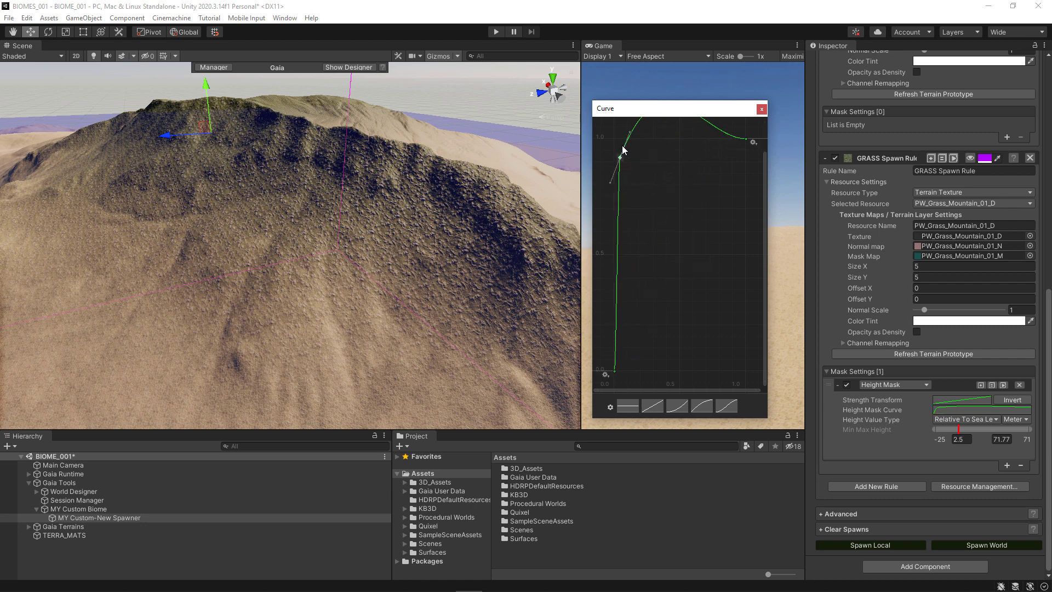
Break the added key's tangents, level its outgoing side just below 1.0 for a steep curve start, and run the spawner.
right_click(620, 157)
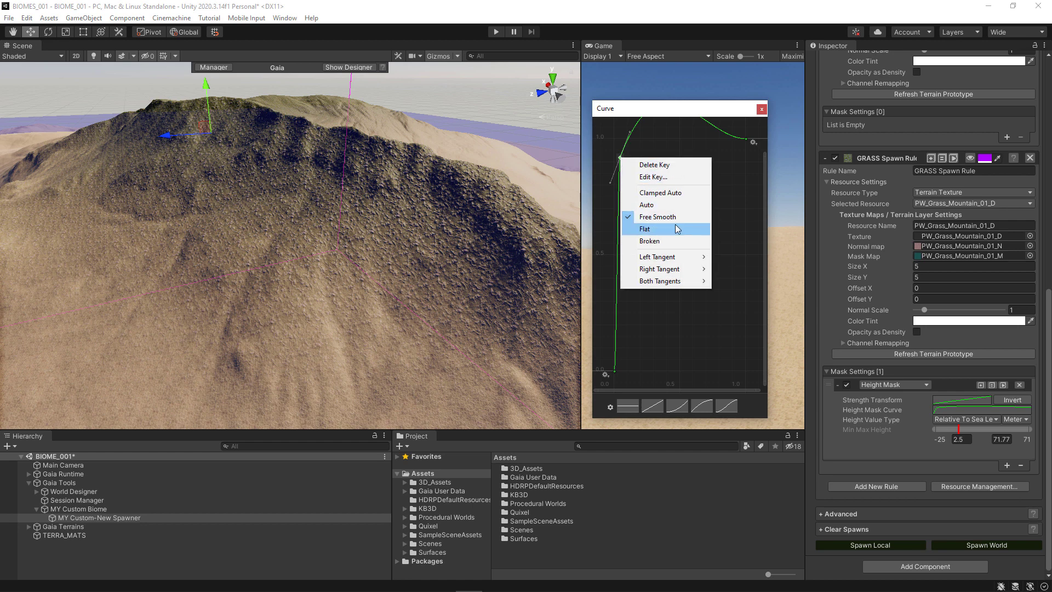
click(666, 241)
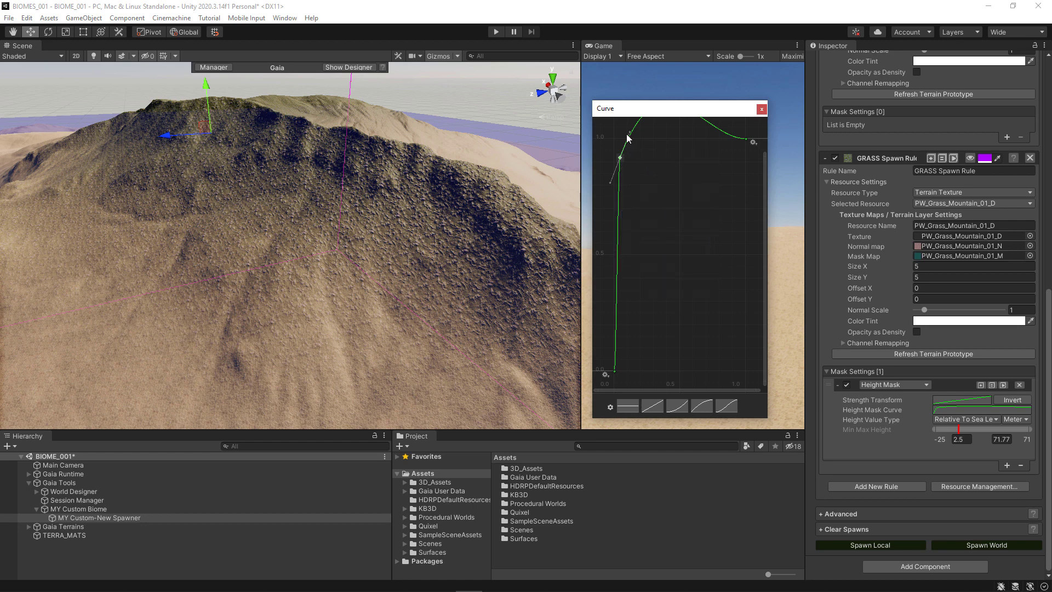
drag(630, 132, 643, 156)
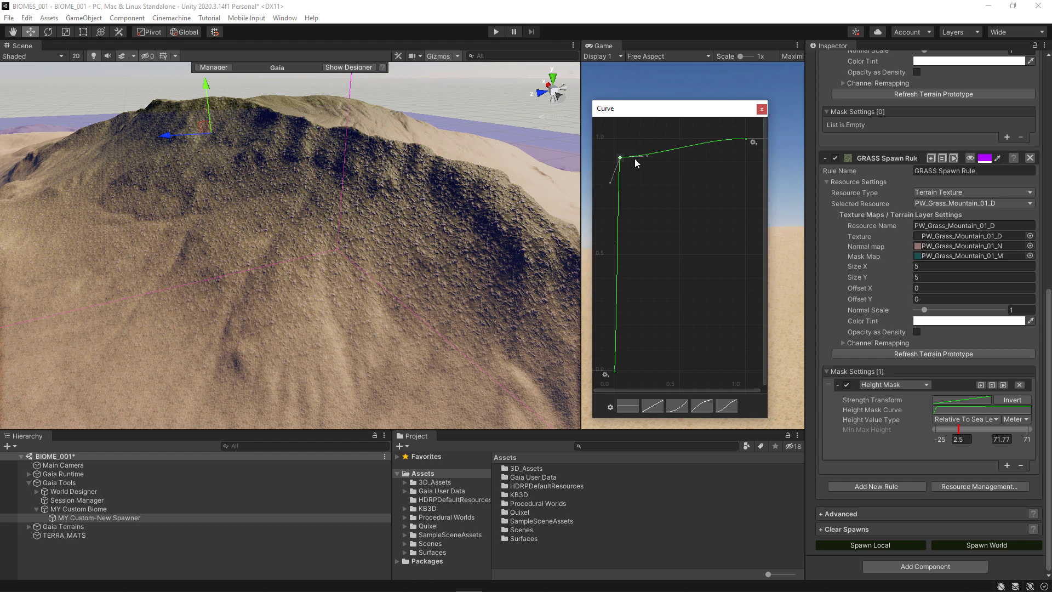
drag(620, 158, 616, 144)
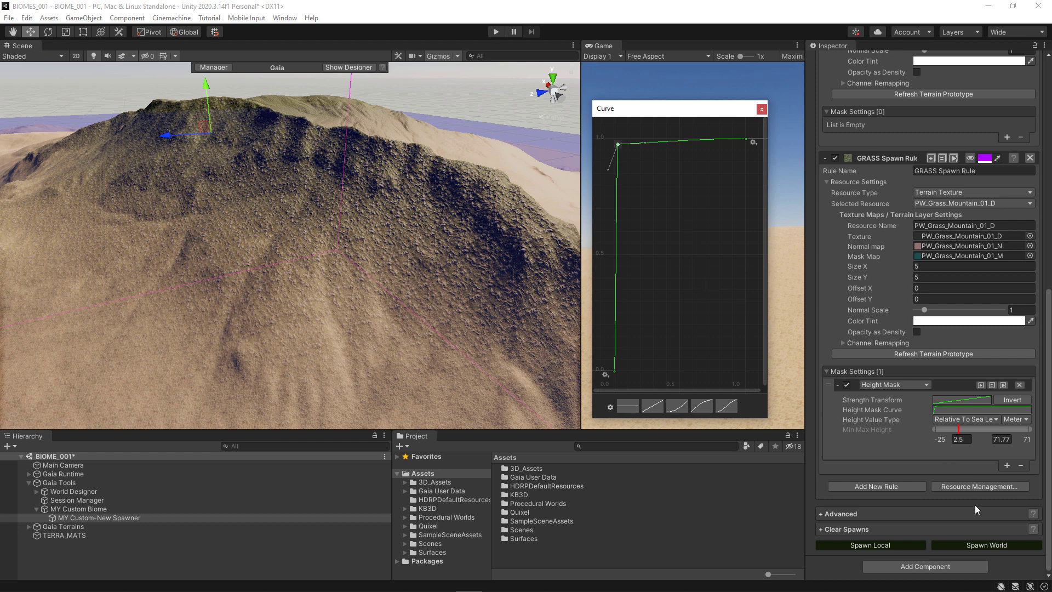
click(908, 545)
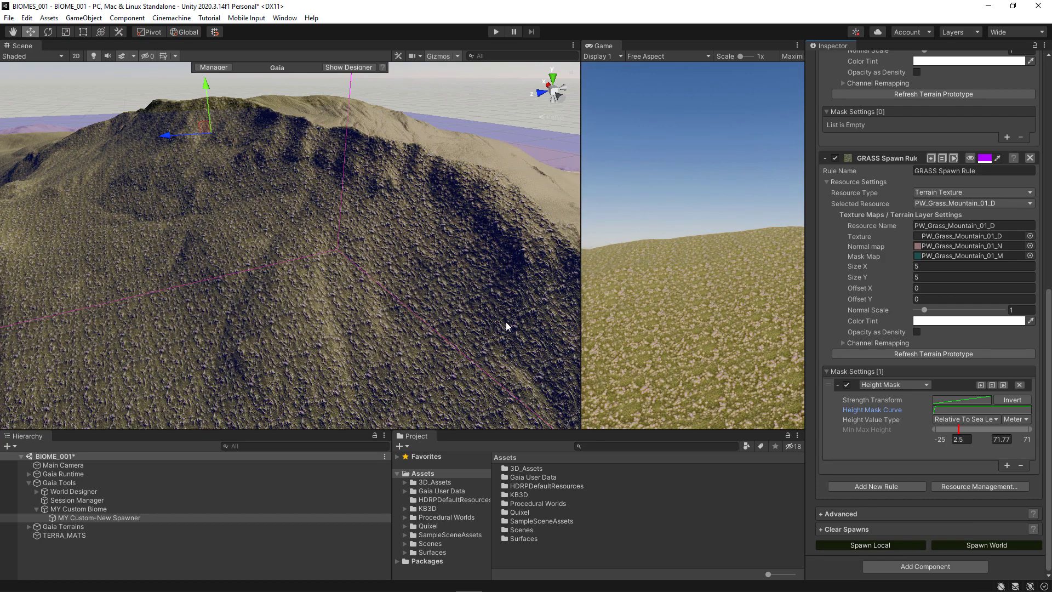
Set the GRASS Height Mask's minimum height to 2.2 and spawn the textures across the world.
middle_drag(337, 300, 289, 302)
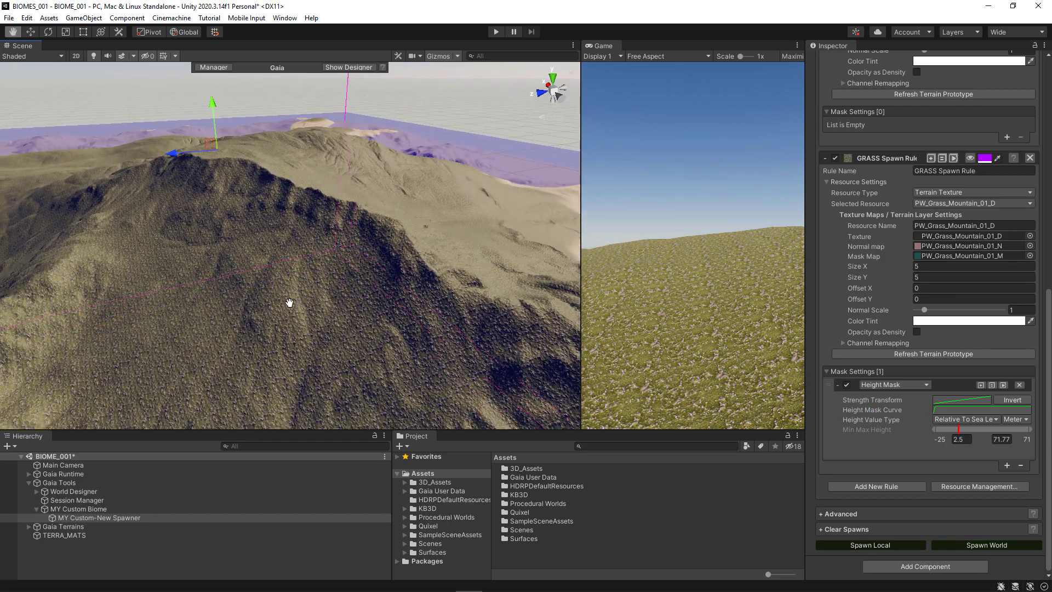
alt+drag(289, 303, 431, 285)
alt+right_drag(383, 280, 340, 283)
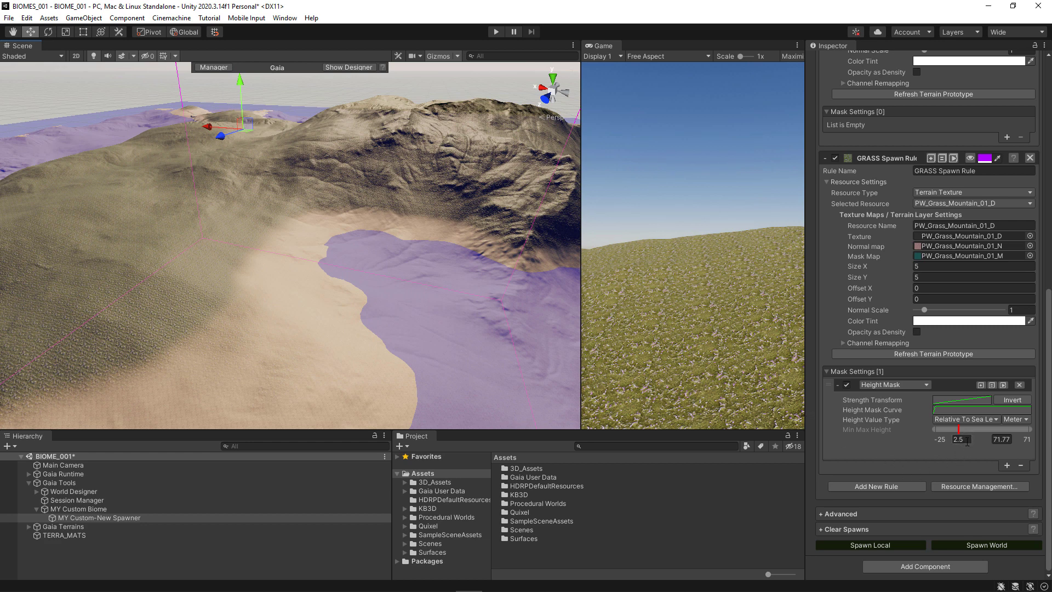
click(966, 439)
text(2.2)
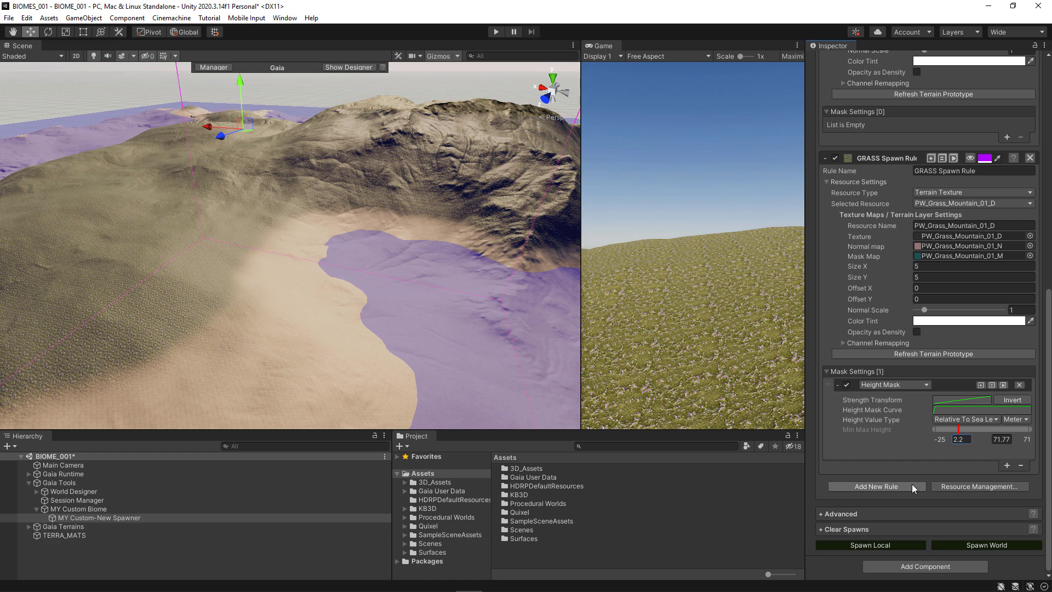
click(948, 544)
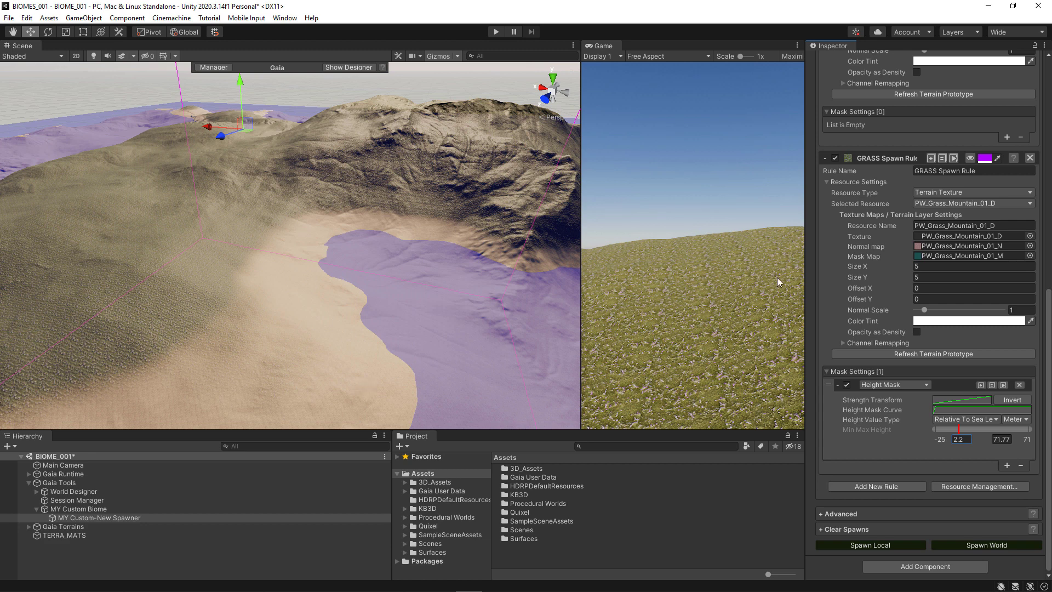
Move the Height Mask Curve's upper starting key to about 0.011, 0.983 and respawn the world.
click(974, 410)
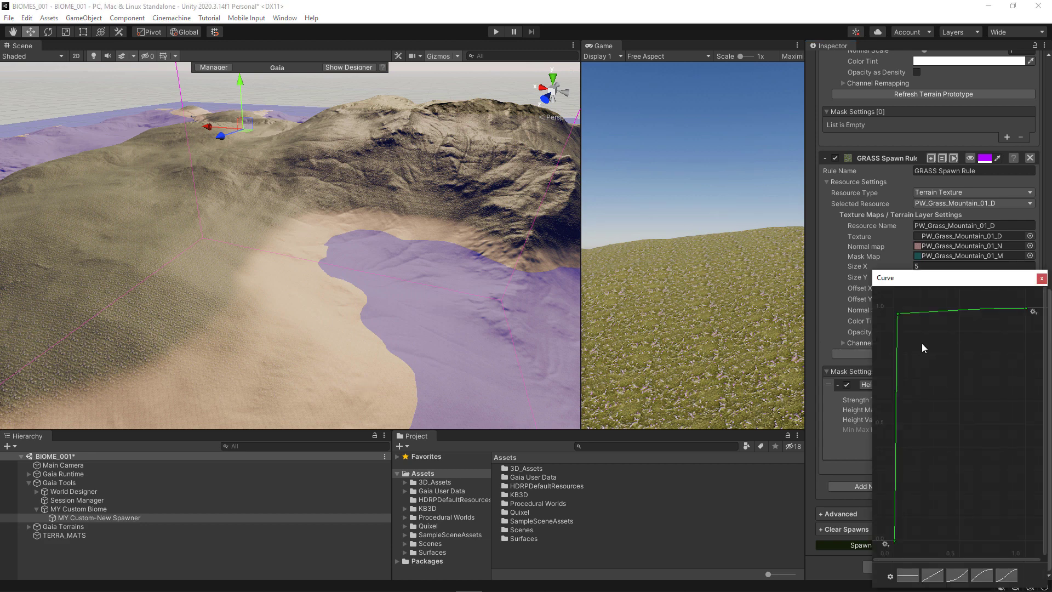
click(898, 314)
mouse_move(899, 314)
mouse_down()
mouse_move(908, 316)
mouse_move(896, 311)
mouse_up()
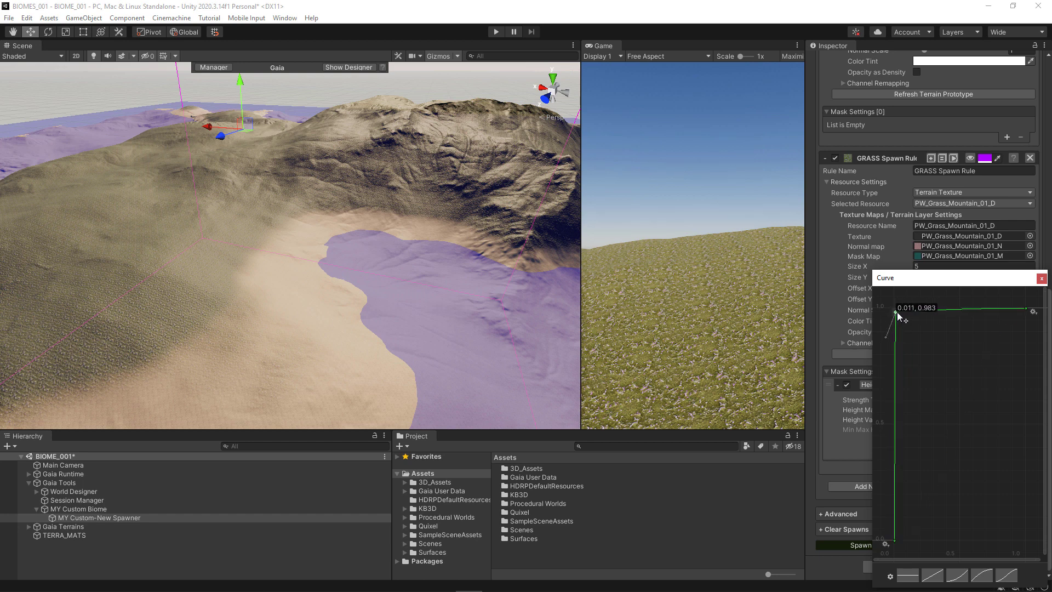
drag(900, 279, 638, 220)
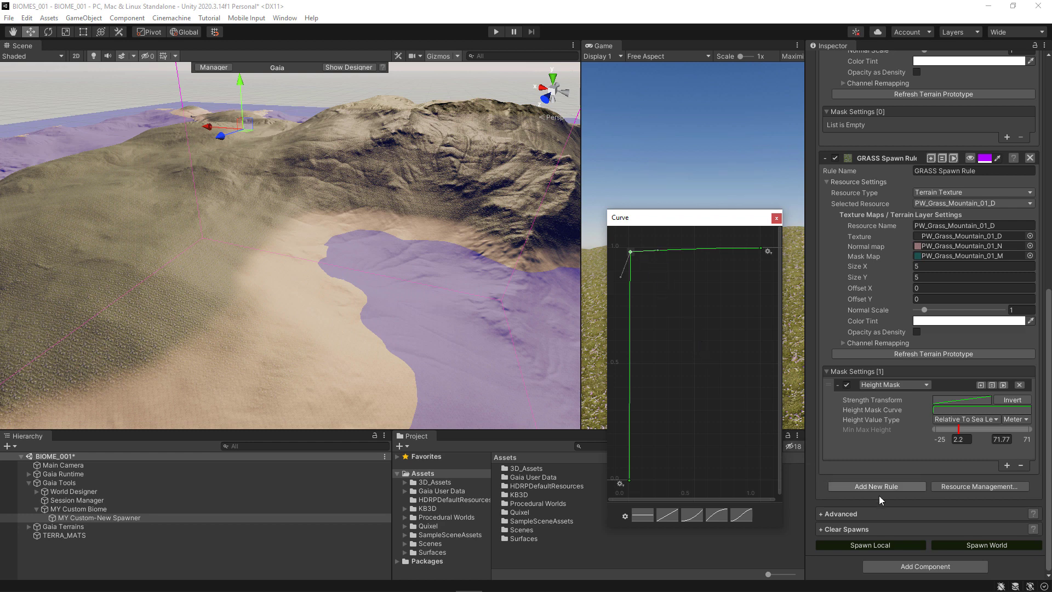
click(936, 546)
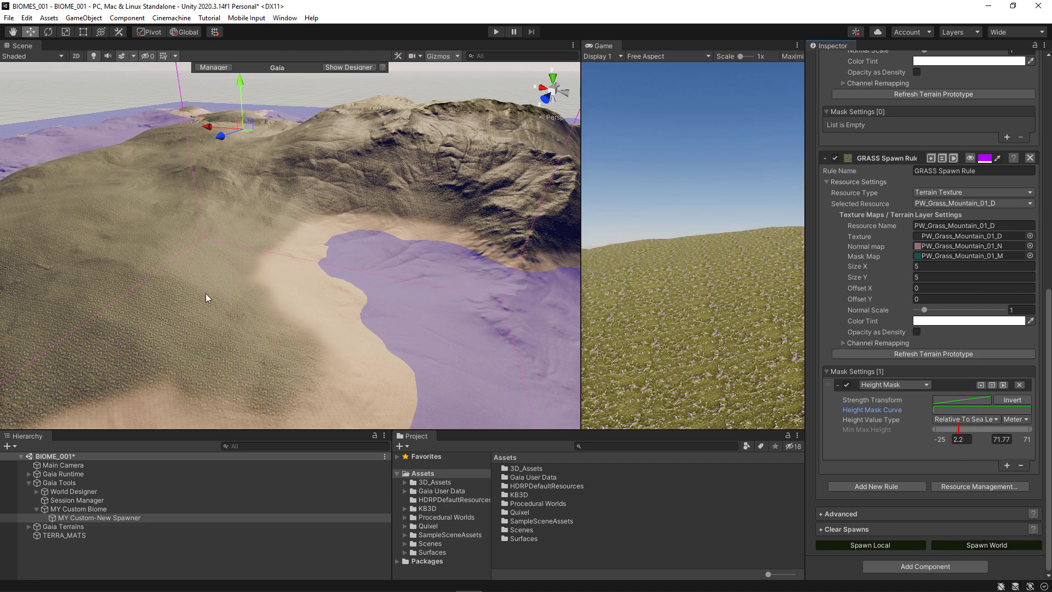
Try the flat constant preset on the GRASS Height Mask's Strength Transform curve and spawn the world.
alt+right_drag(206, 294, 510, 314)
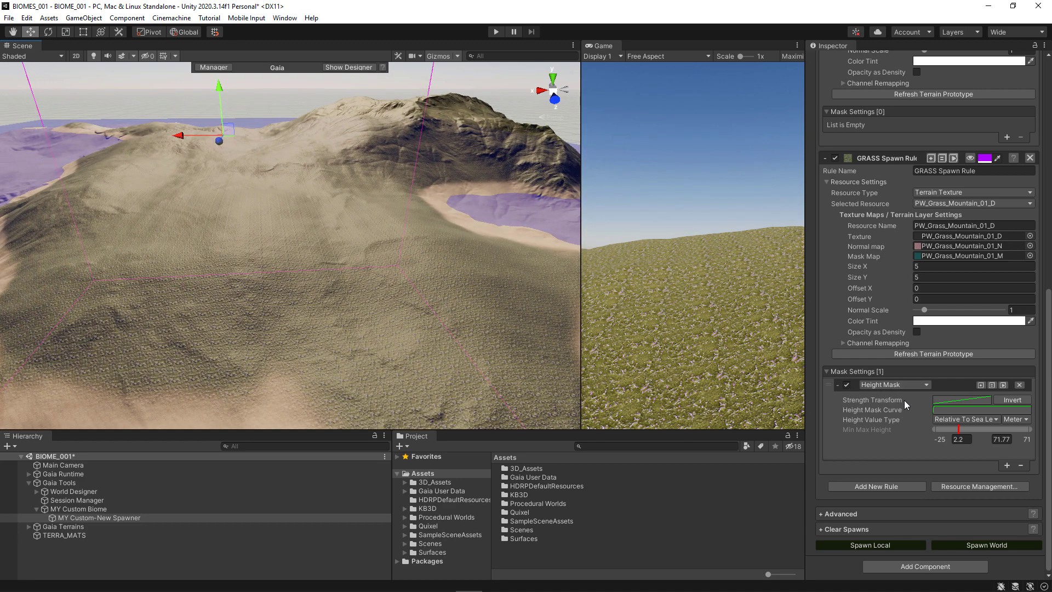
click(958, 399)
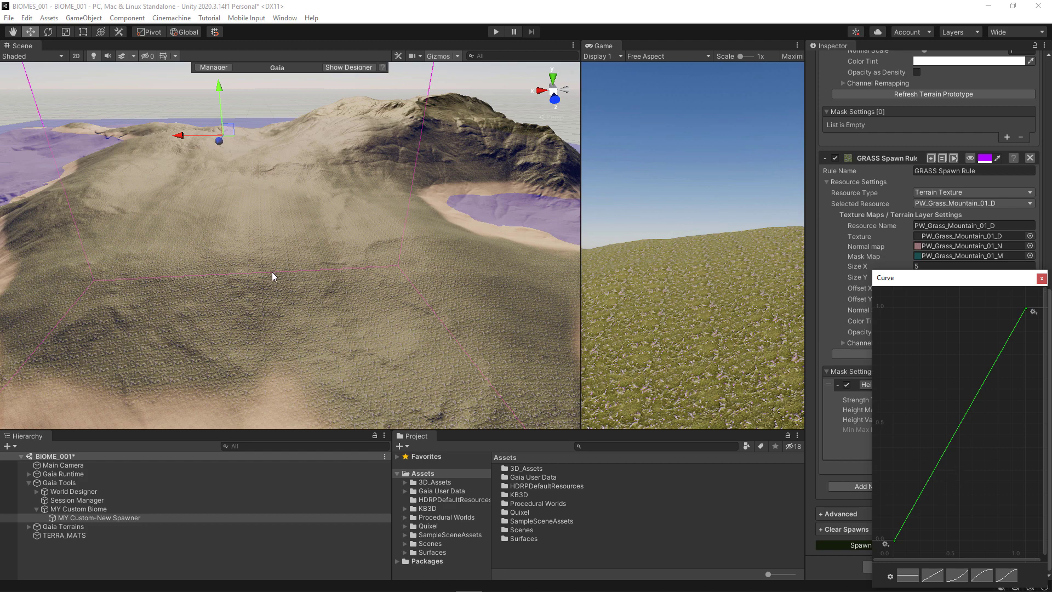
mouse_move(272, 273)
alt+mouse_down()
mouse_move(256, 266)
mouse_move(271, 272)
alt+mouse_up()
alt+right_drag(271, 272, 267, 277)
alt+middle_drag(267, 278, 286, 256)
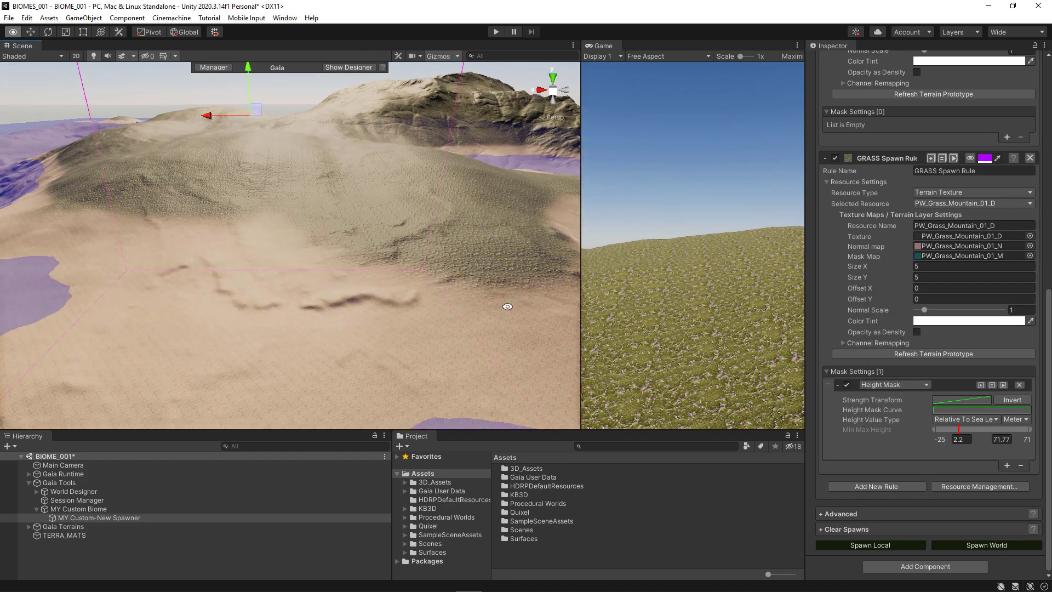
click(965, 398)
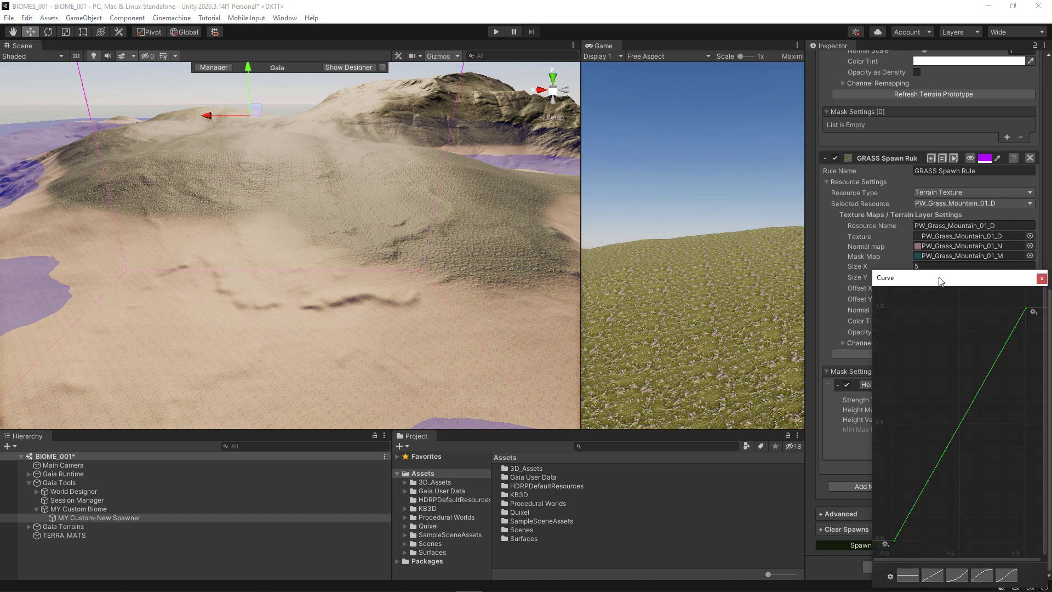
drag(940, 280, 804, 167)
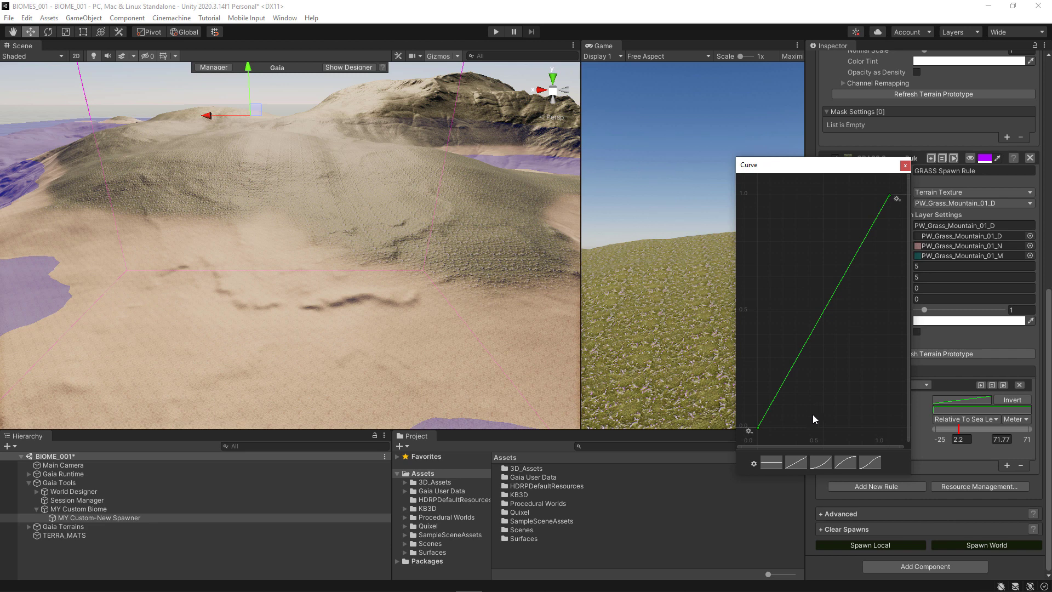
click(771, 463)
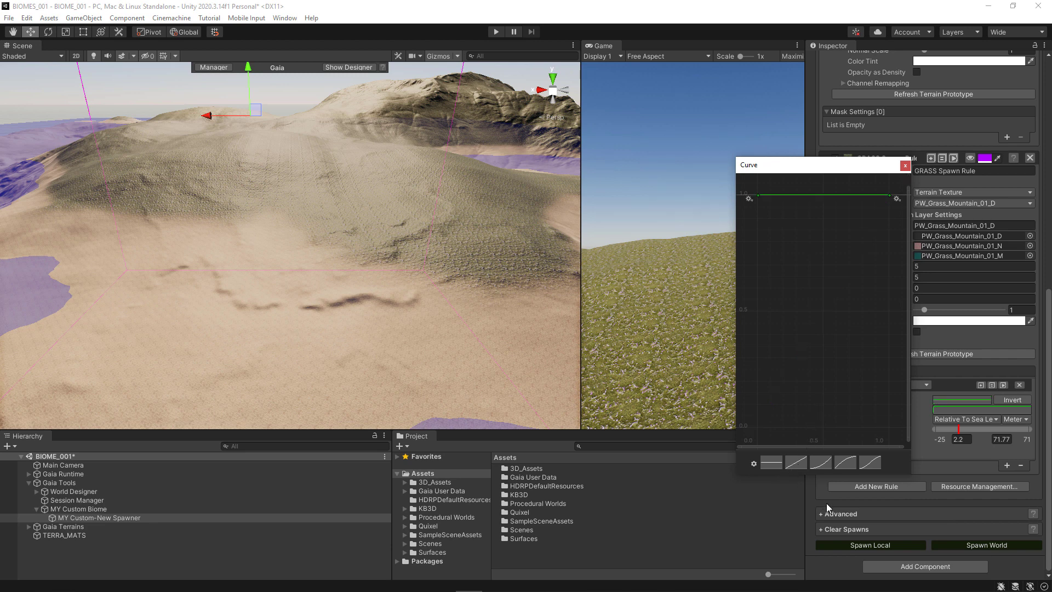
click(948, 544)
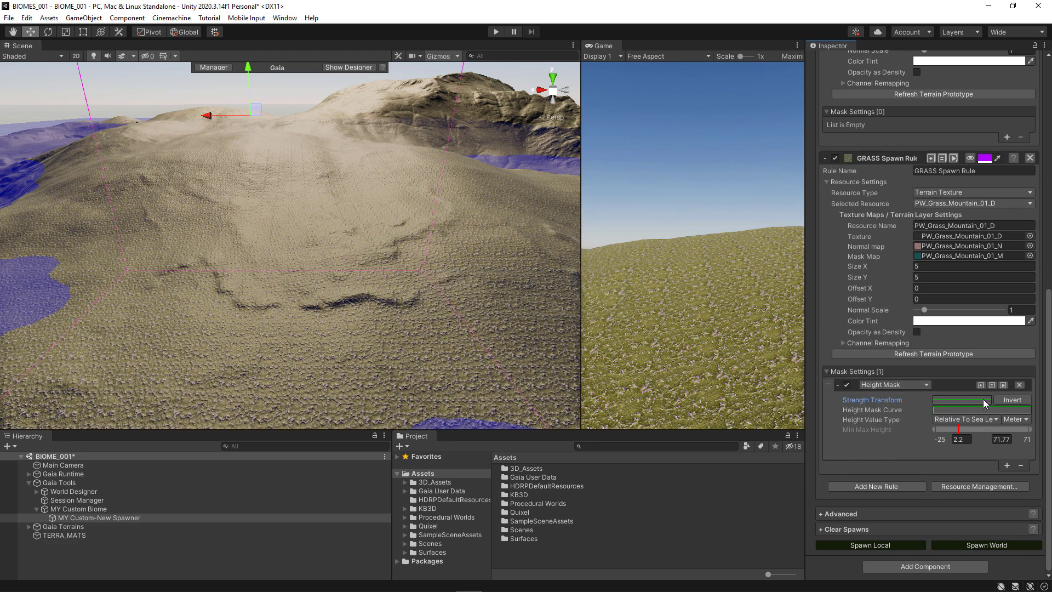
Try the ease-in preset that rises slowly at first on the Strength Transform curve and spawn the world.
click(961, 400)
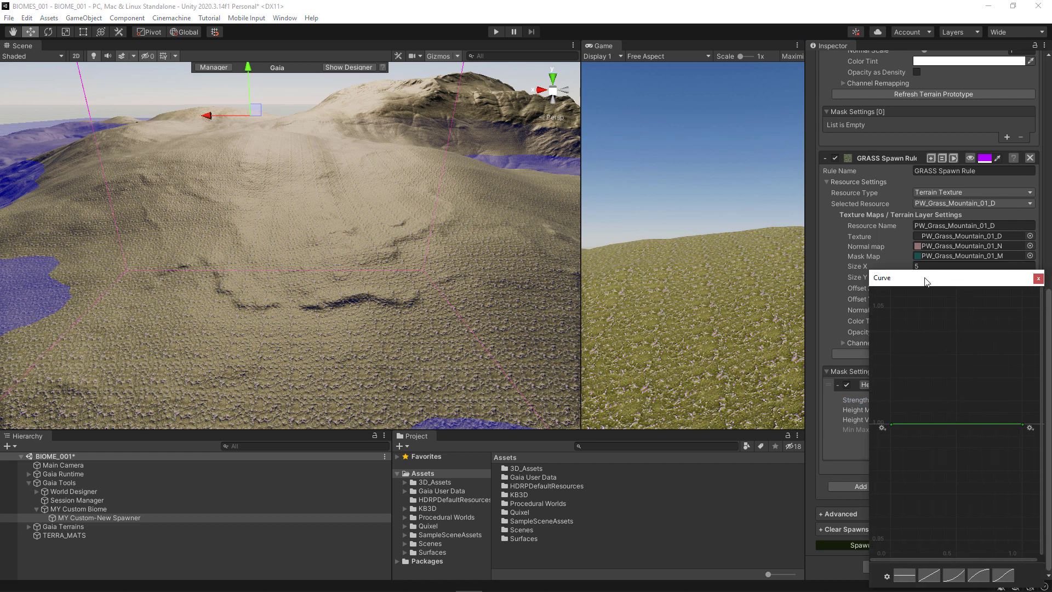
drag(957, 279, 676, 162)
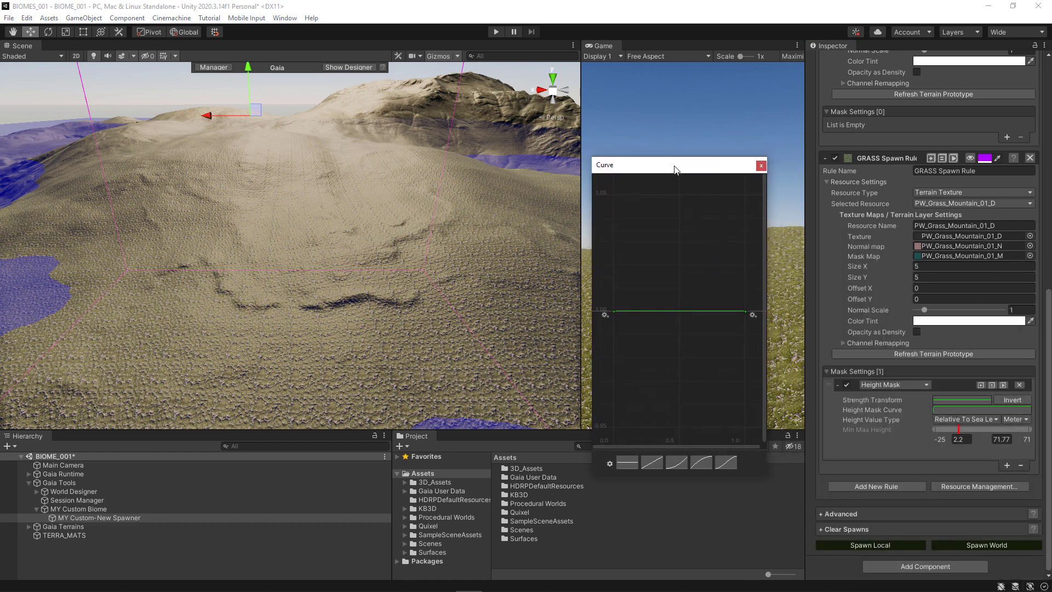
click(674, 458)
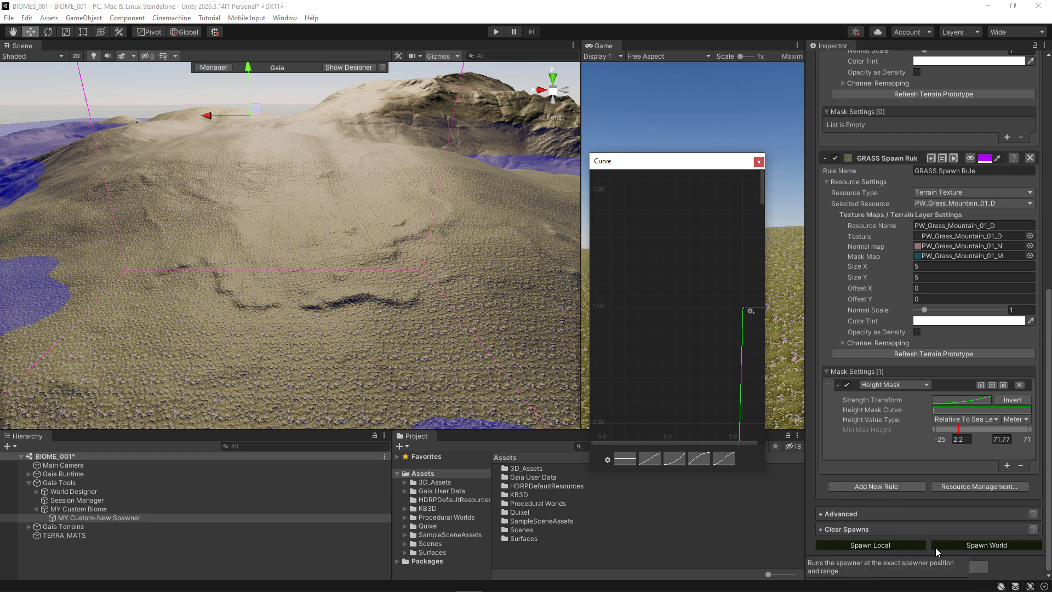
click(986, 543)
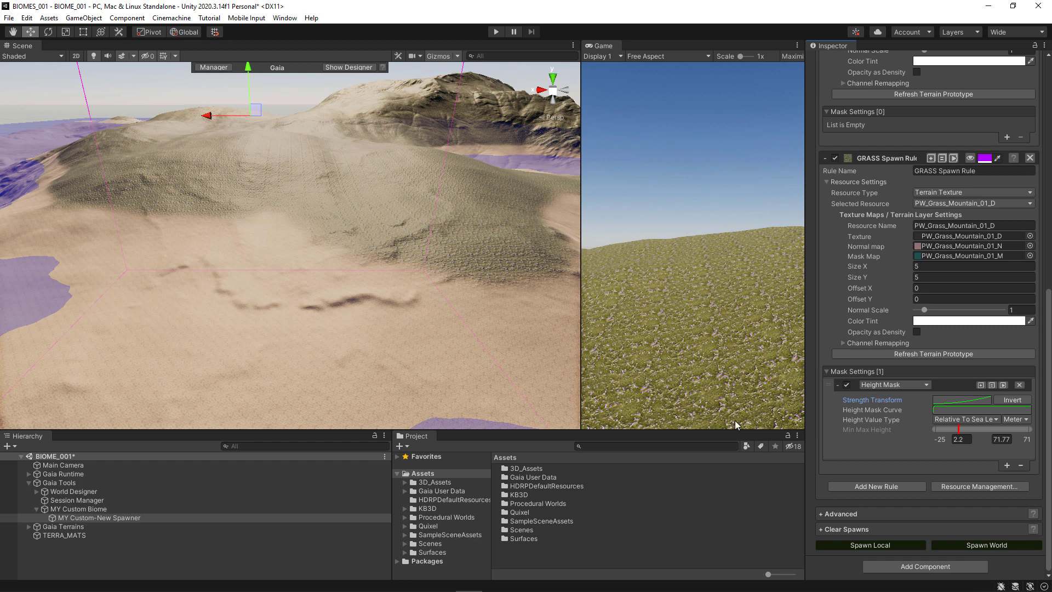
Apply the ease-out preset that rises quickly and levels off to the Strength Transform curve, and spawn the world.
click(952, 398)
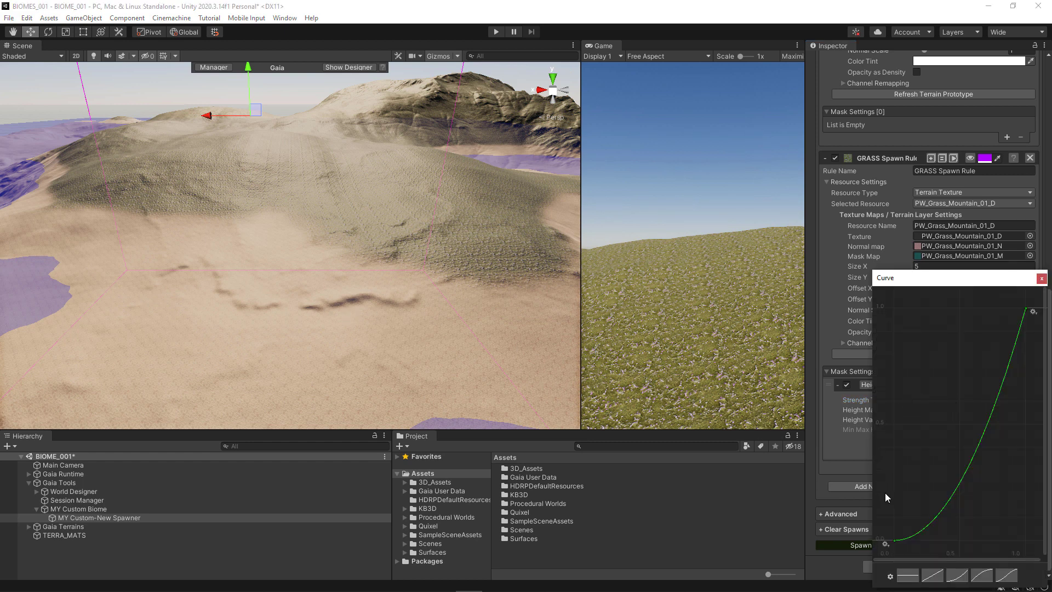
click(939, 575)
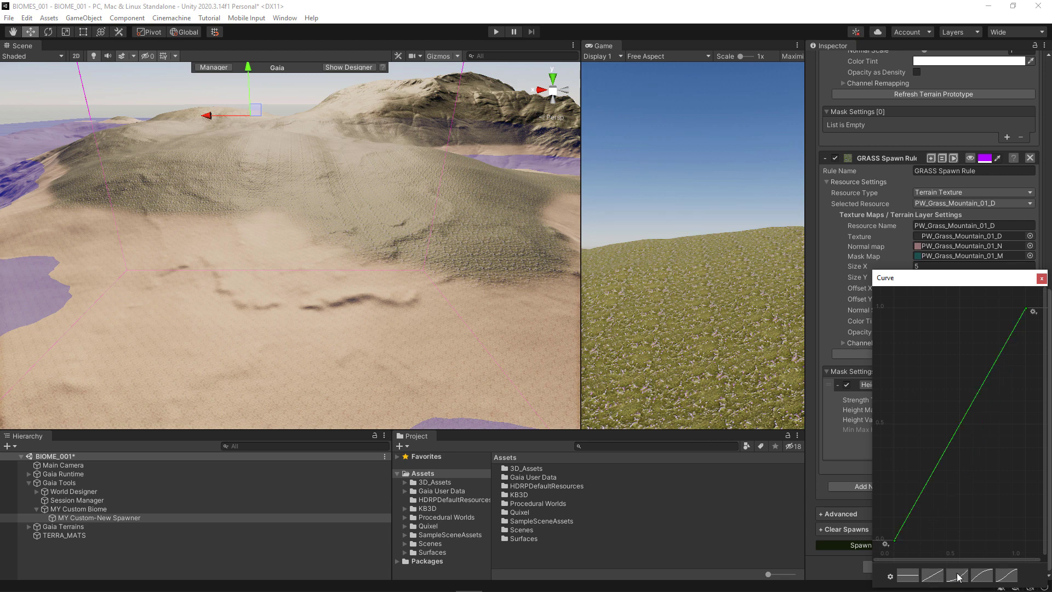
click(987, 575)
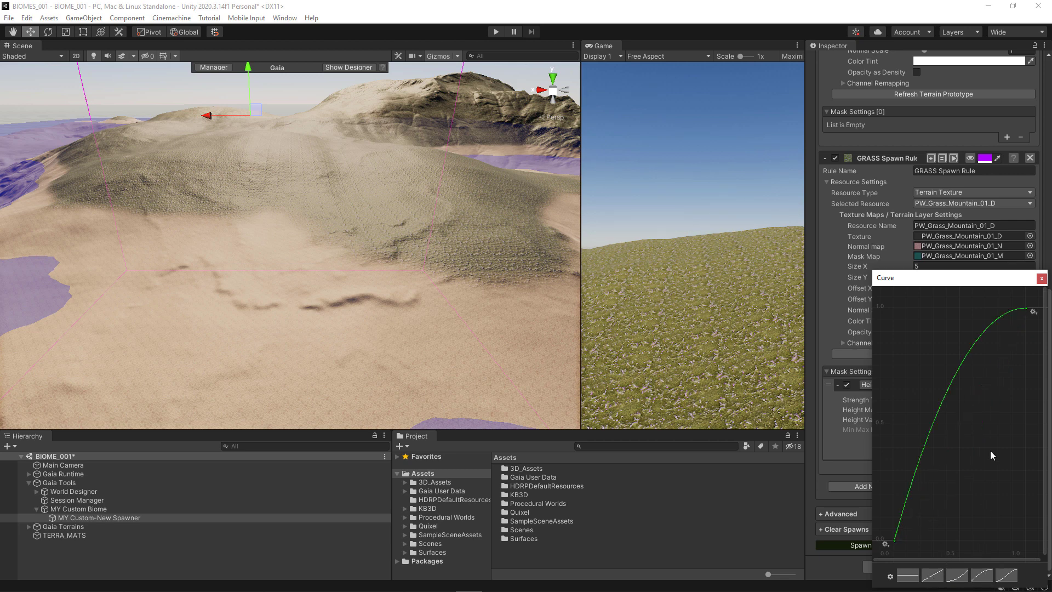
drag(938, 278, 789, 211)
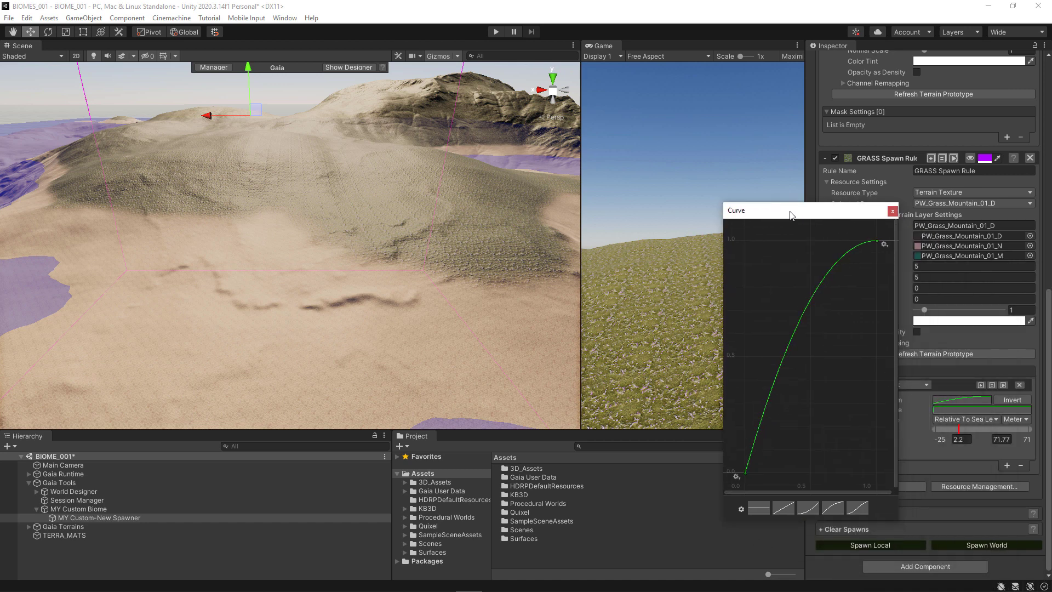
click(991, 544)
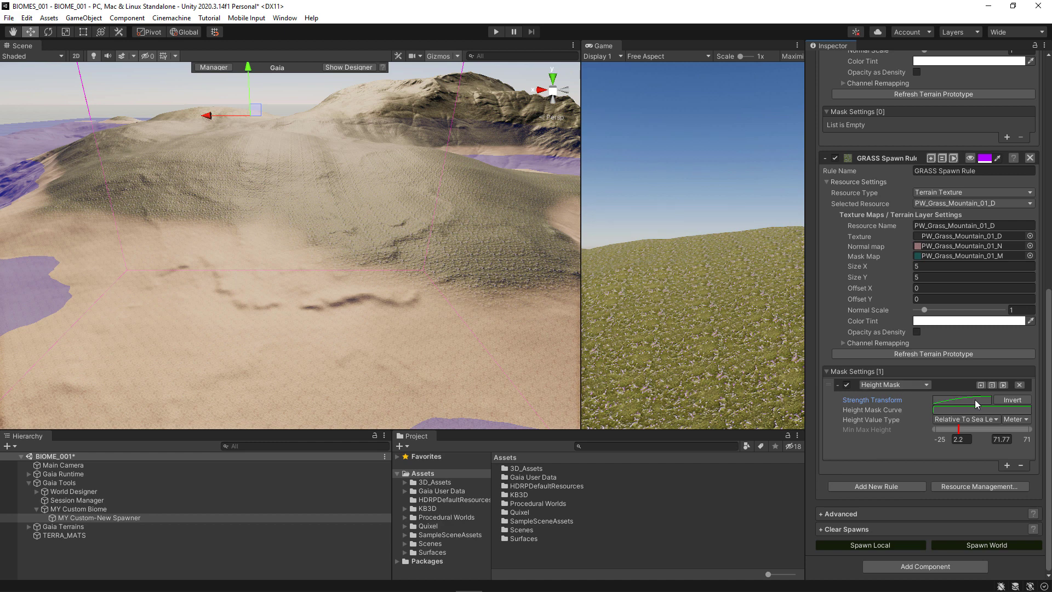
Try inverting the GRASS Height Mask's Strength Transform, spawning the world once inverted and once with the inversion reverted.
click(1002, 399)
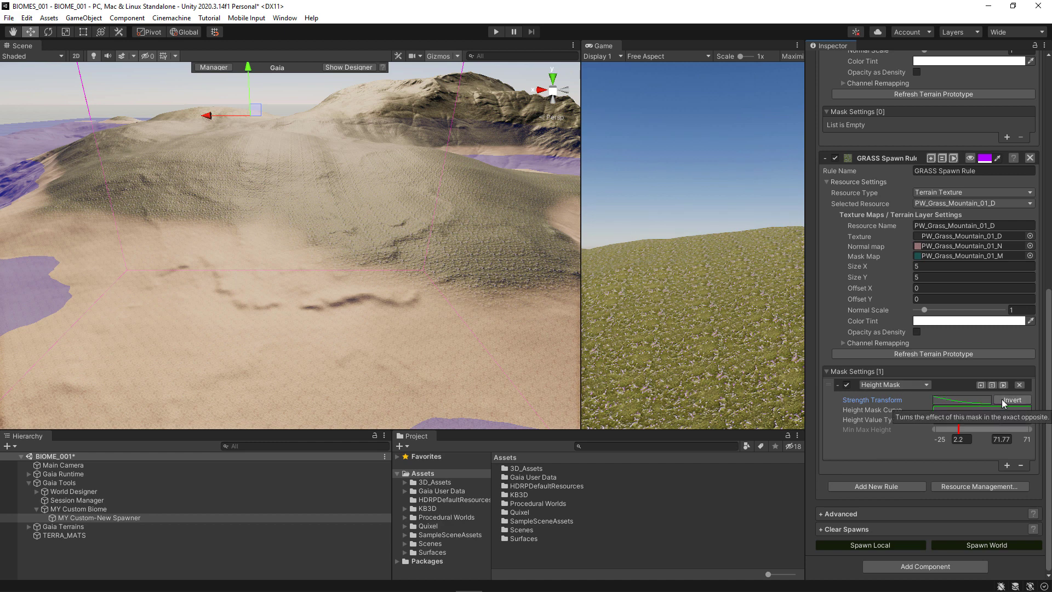
click(989, 544)
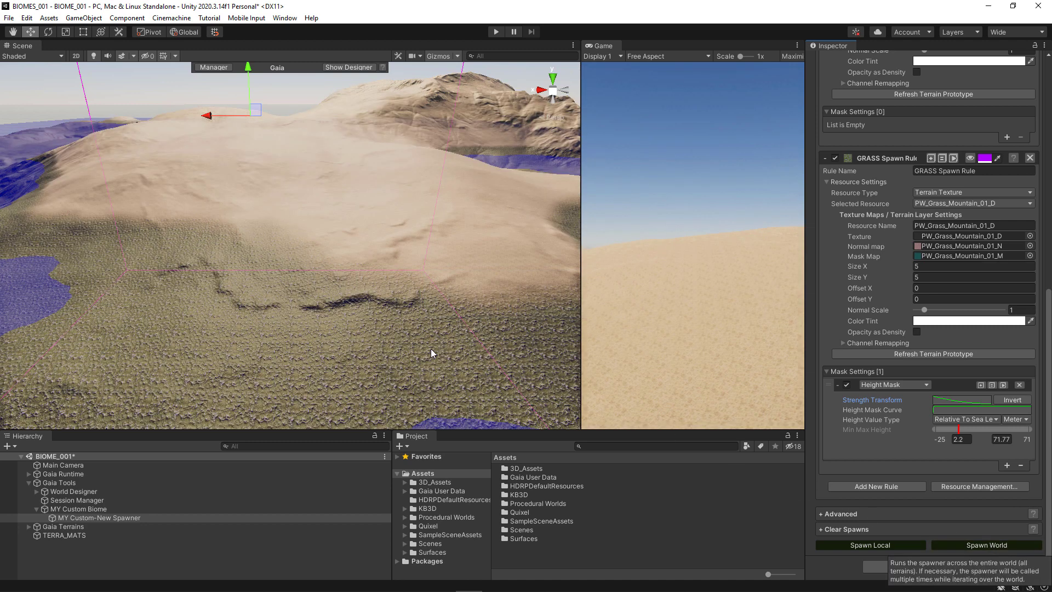
click(1008, 400)
click(981, 543)
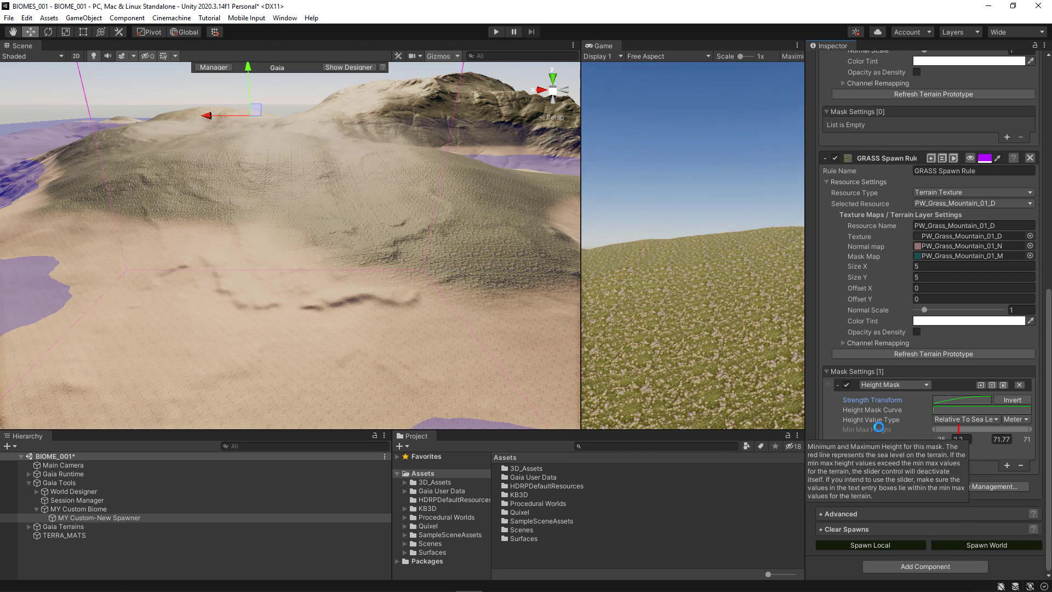
Apply the straight linear preset to the GRASS Height Mask's Strength Transform curve and spawn the world.
click(954, 409)
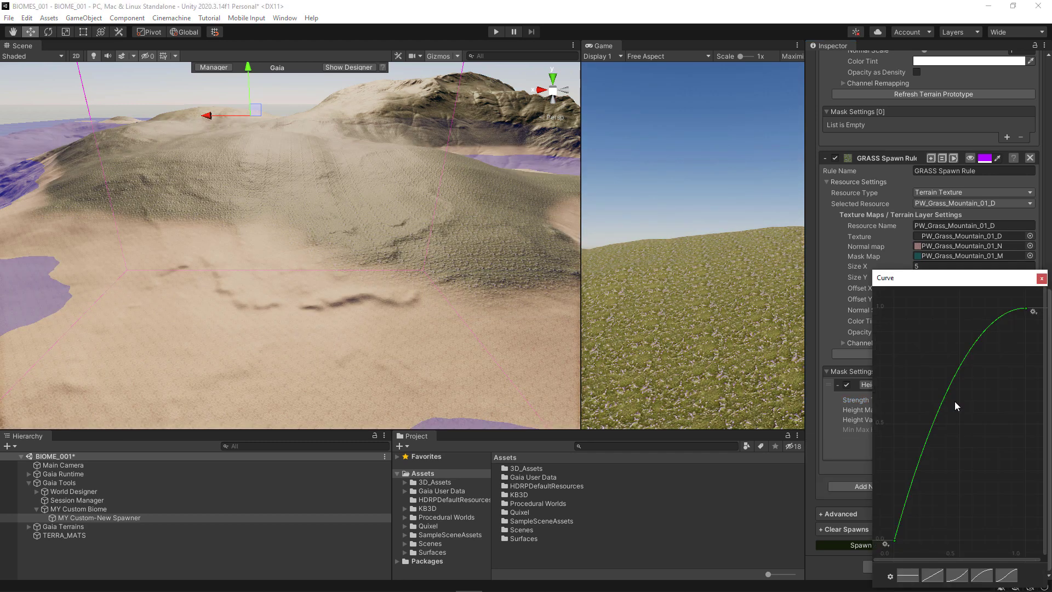
drag(948, 286, 738, 177)
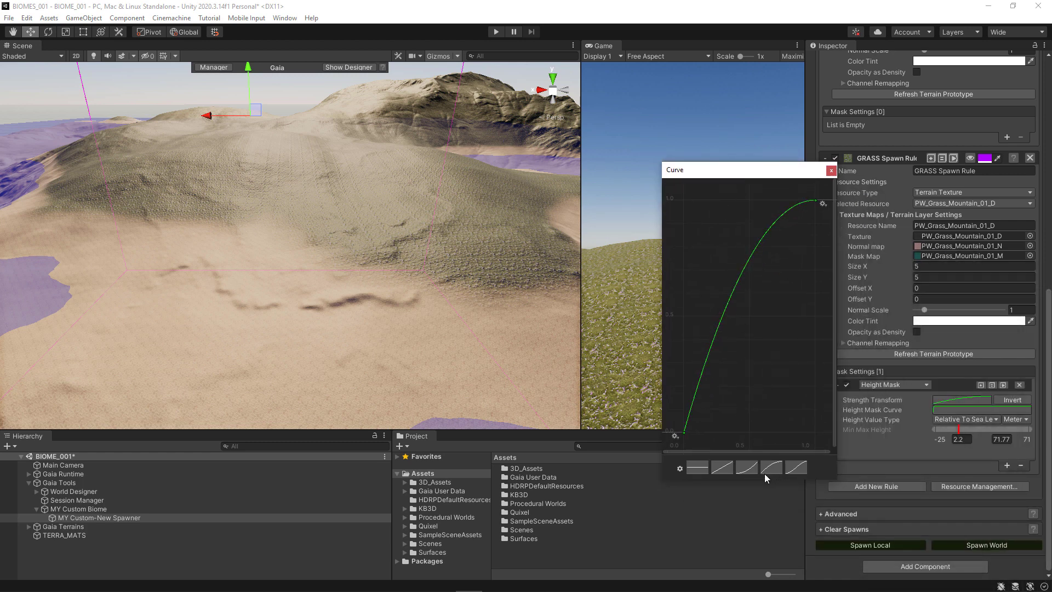
click(721, 467)
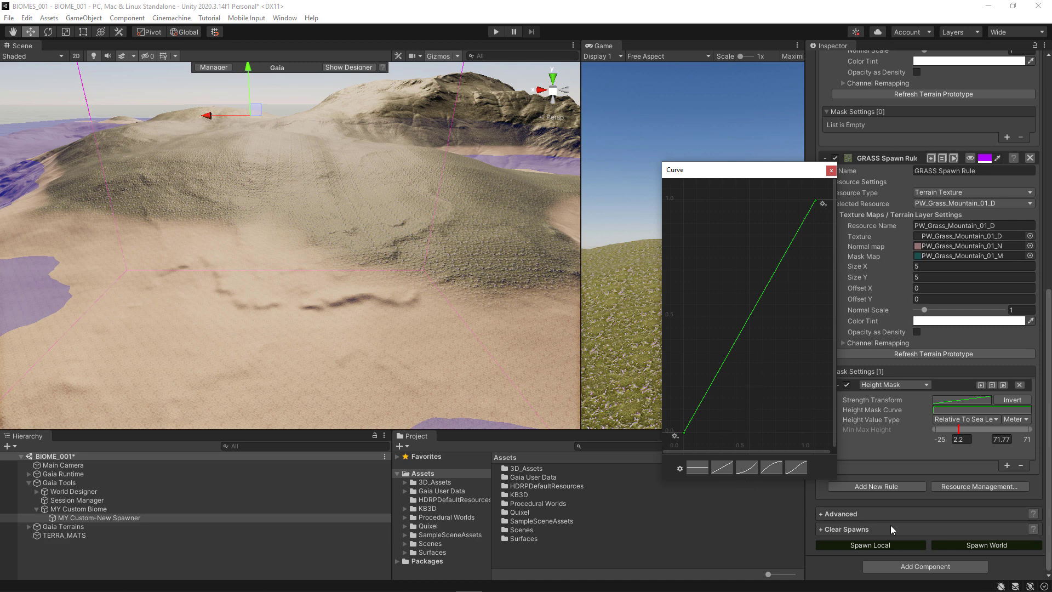
click(831, 170)
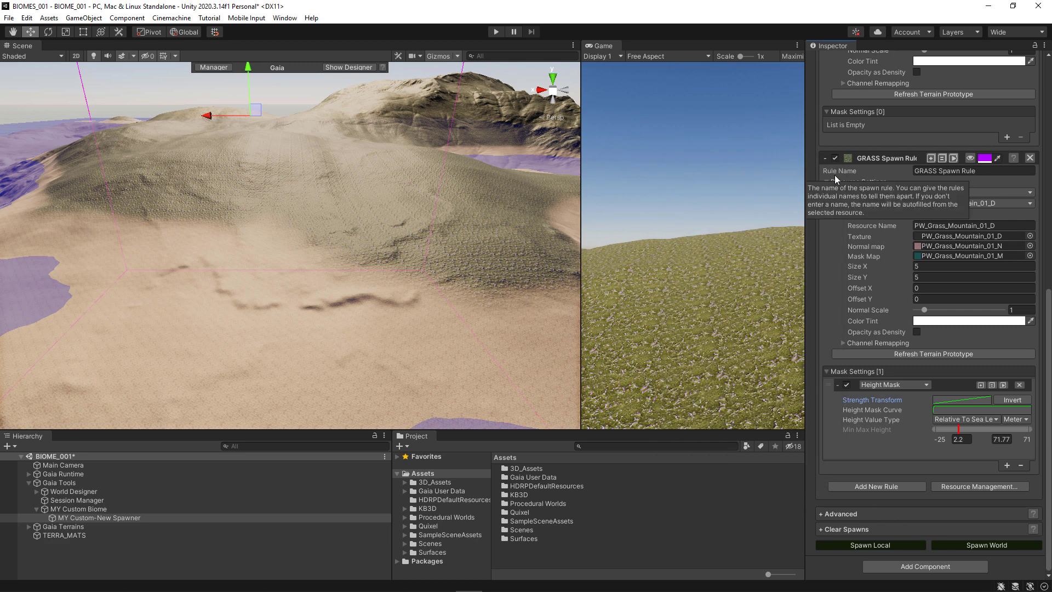
click(982, 546)
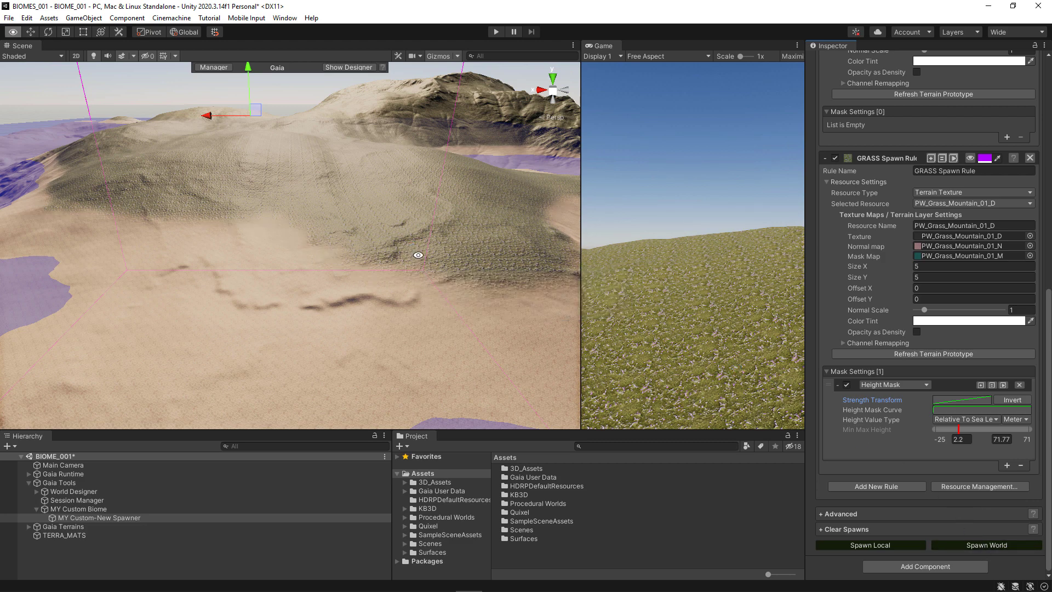
alt+drag(417, 255, 370, 277)
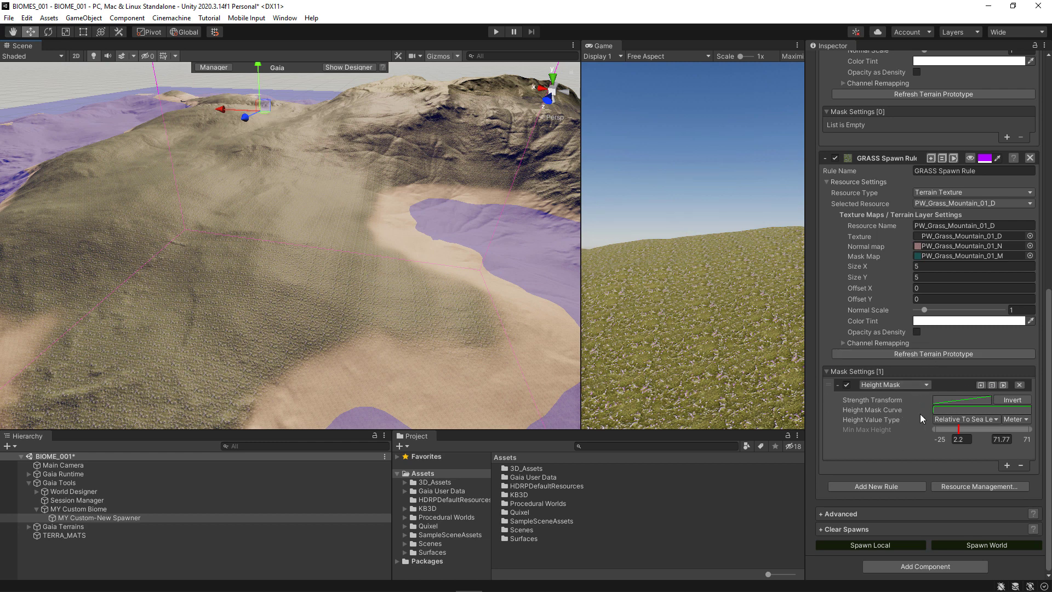
Save the BIOME_001 scene and the project.
scroll(907, 306, up, 5)
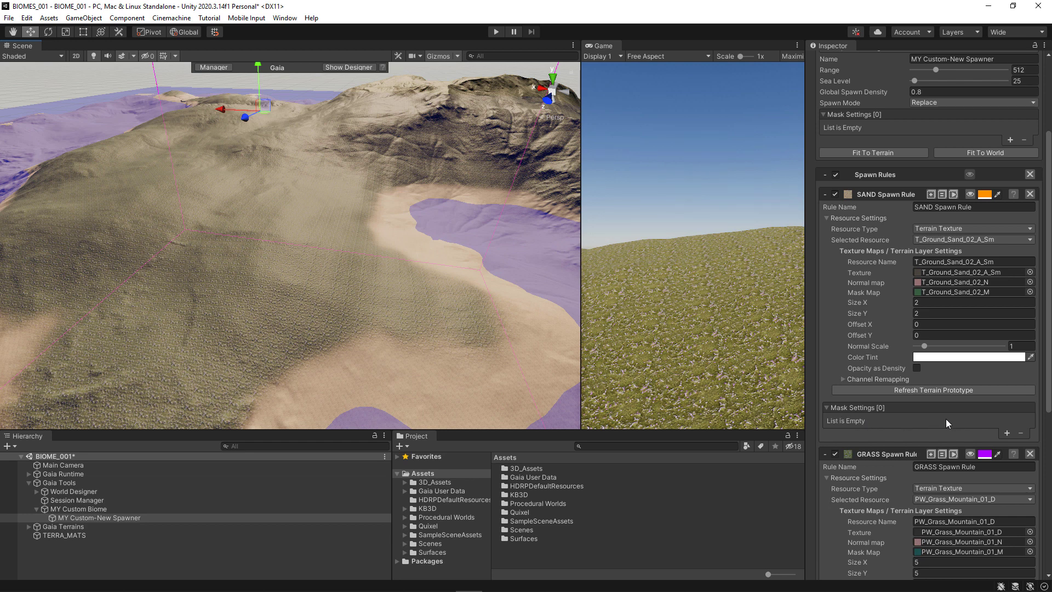
scroll(945, 418, down, 5)
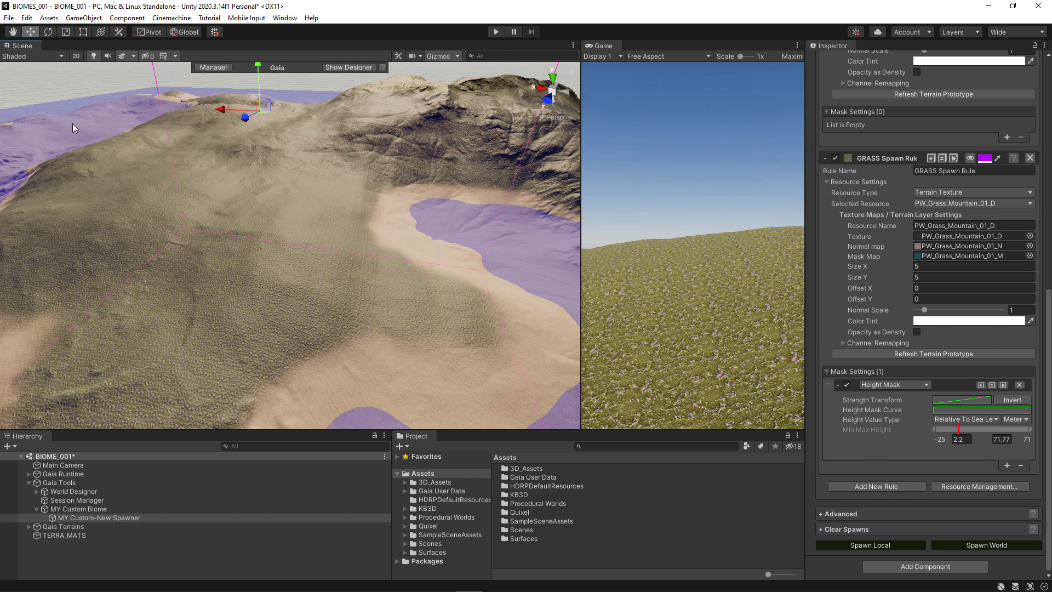
click(8, 17)
click(32, 77)
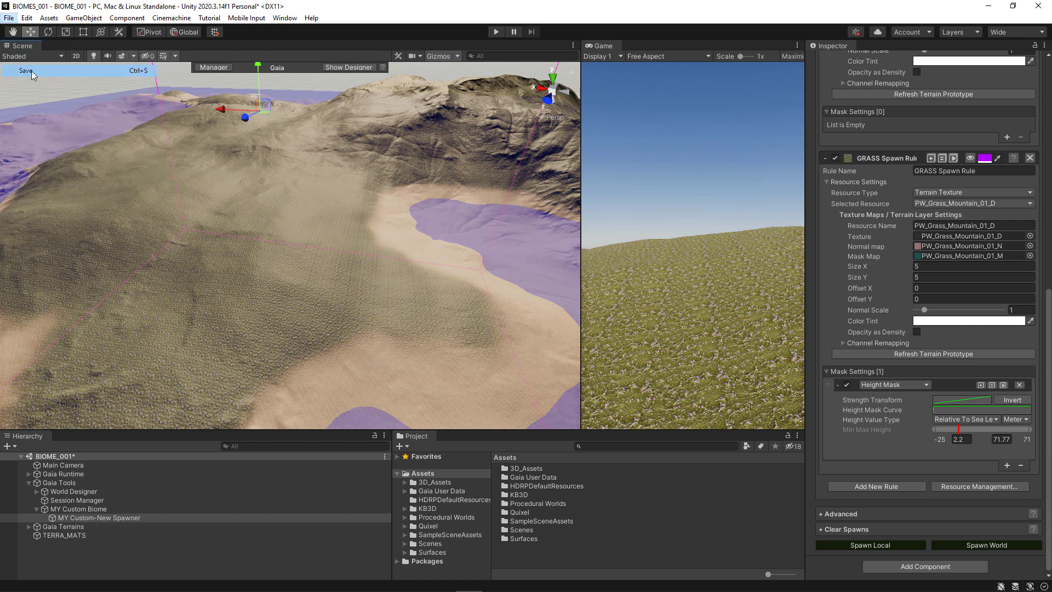
click(8, 17)
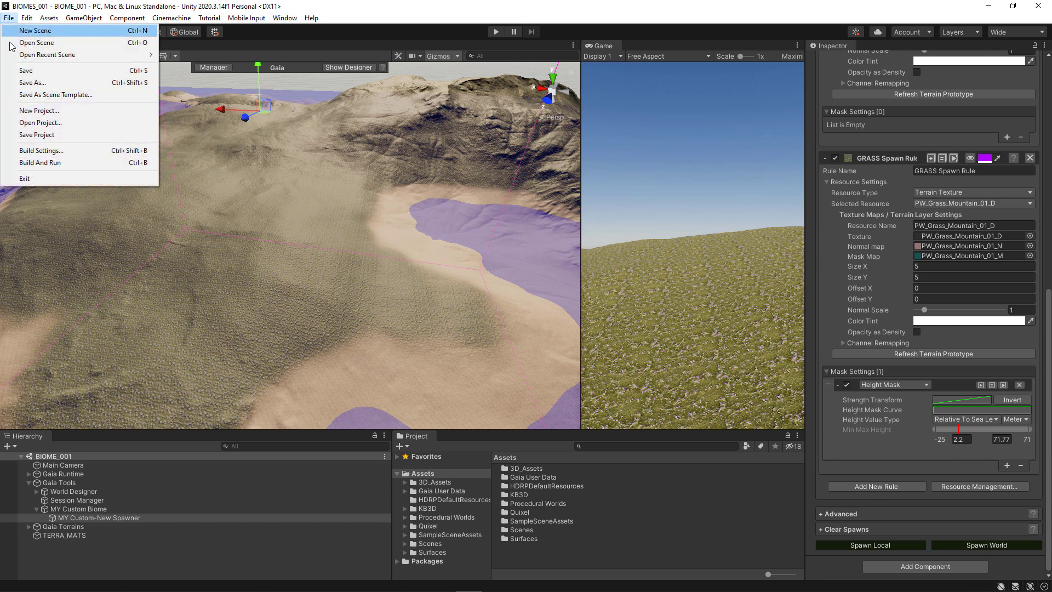
click(37, 134)
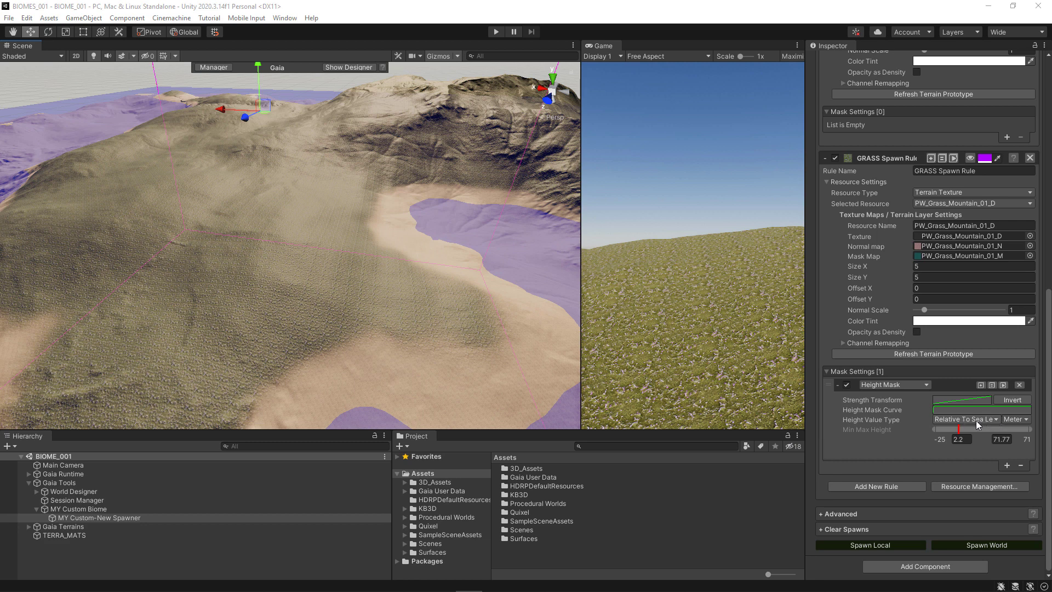
Examine the GRASS Height Mask's Height Value Type and unit choices together with its minimum and maximum height values.
click(994, 419)
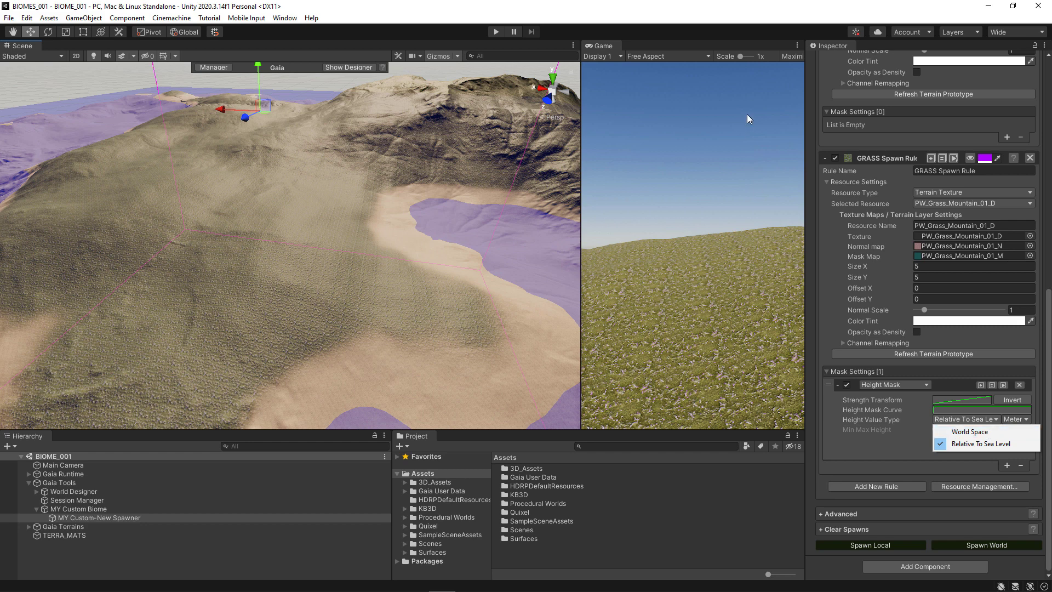
click(724, 15)
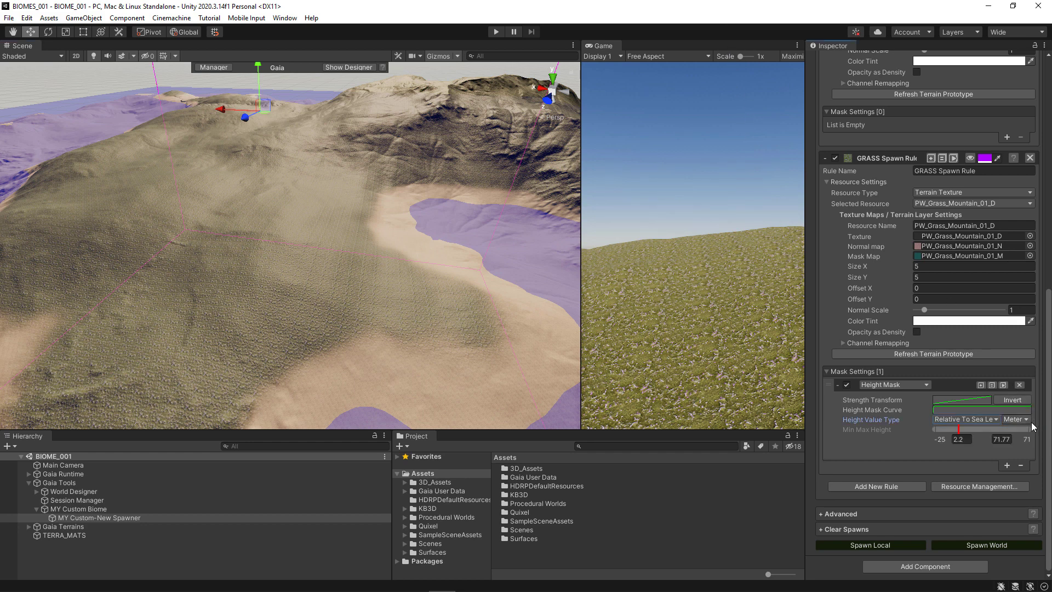
click(1024, 420)
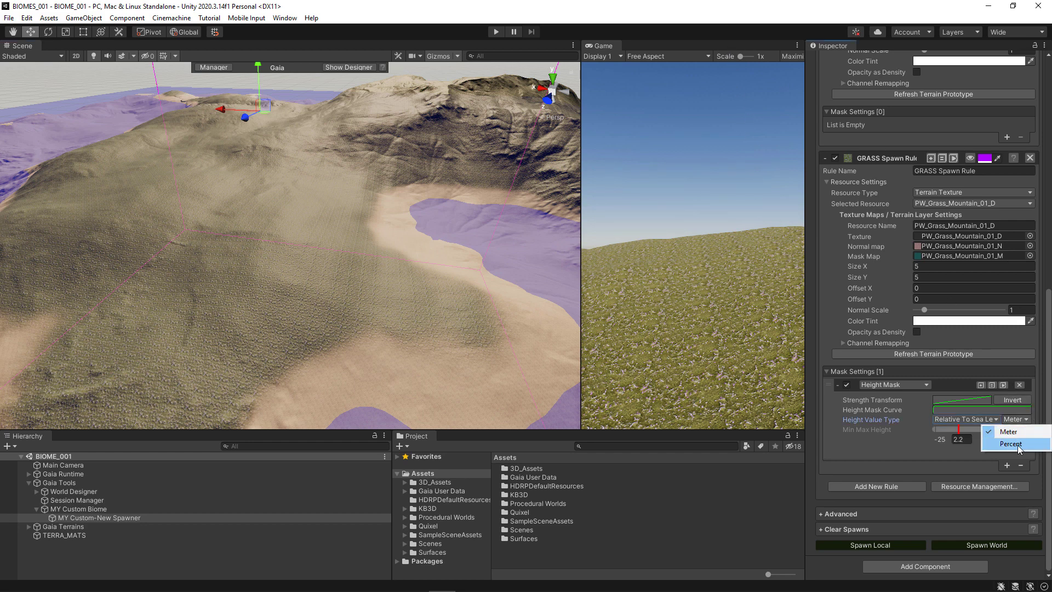
click(945, 456)
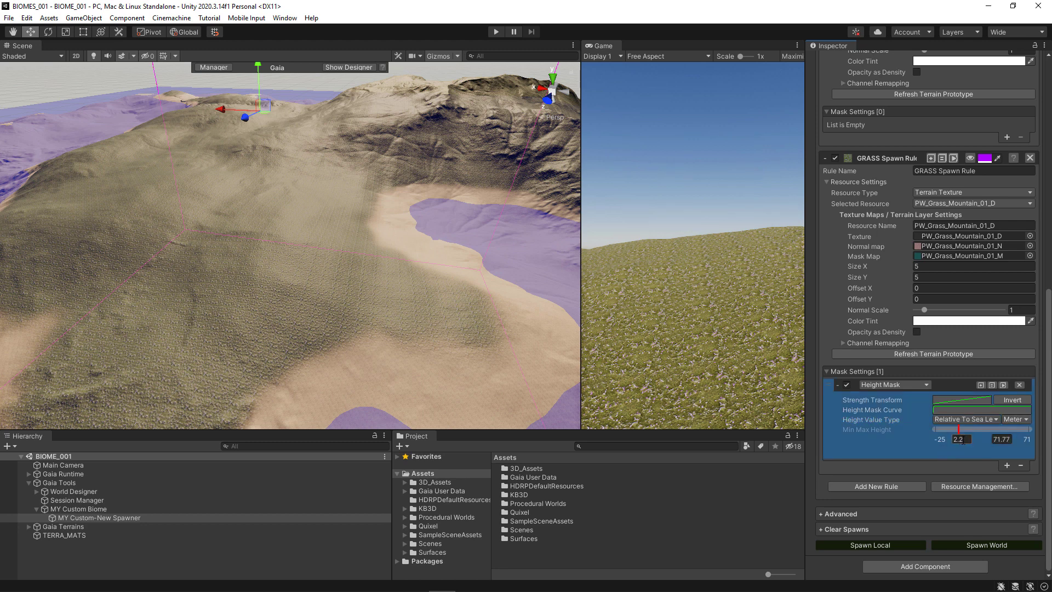
click(1004, 439)
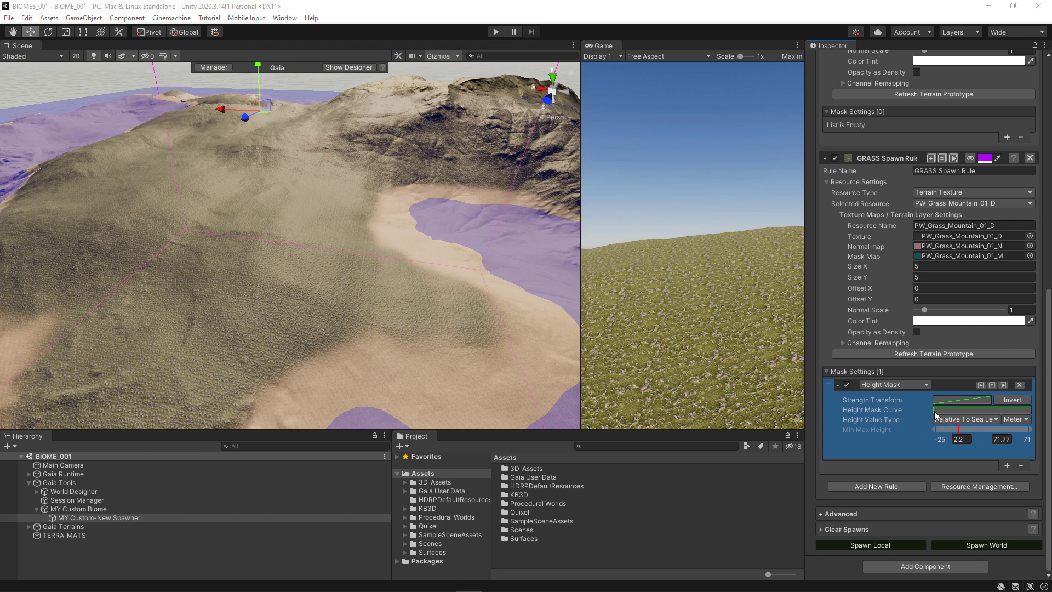
Raise the spawner's Sea Level to 36 and spawn the world to test how the grass height mask follows it.
scroll(876, 313, up, 12)
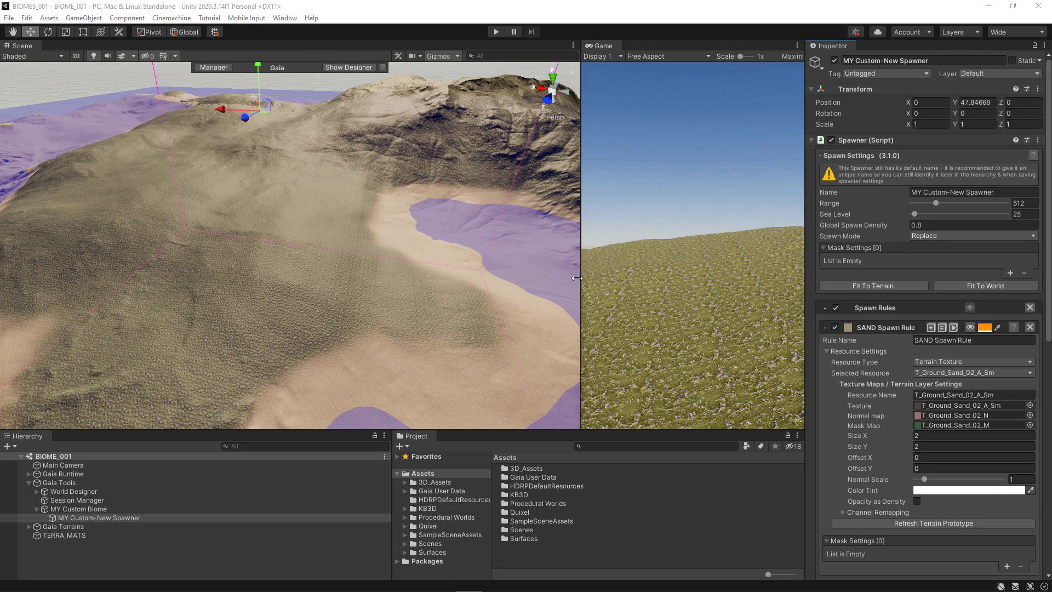
scroll(381, 290, down, 5)
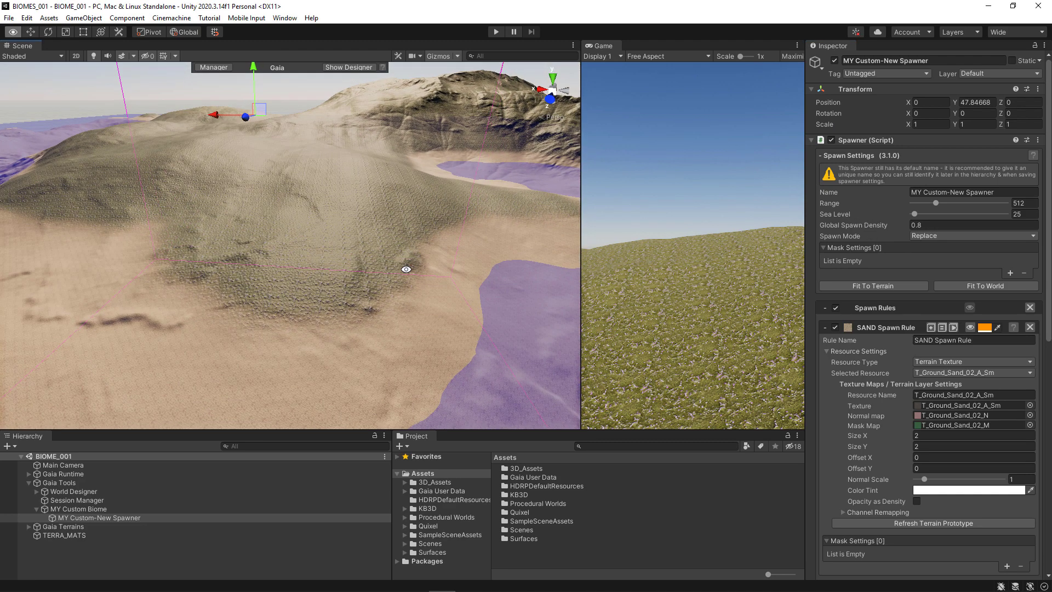
scroll(405, 275, down, 1)
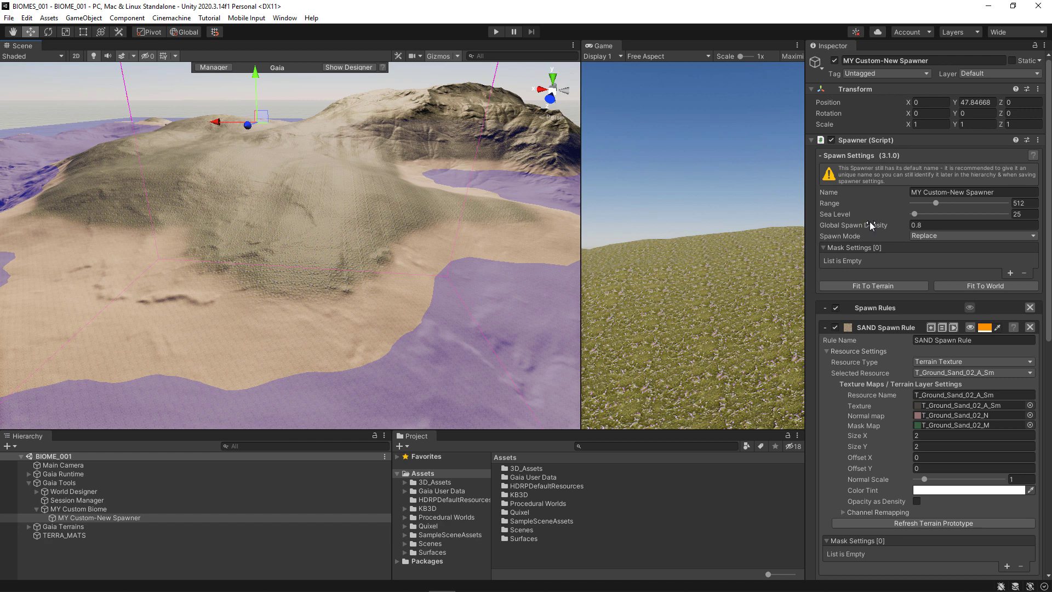
click(914, 214)
drag(916, 214, 918, 221)
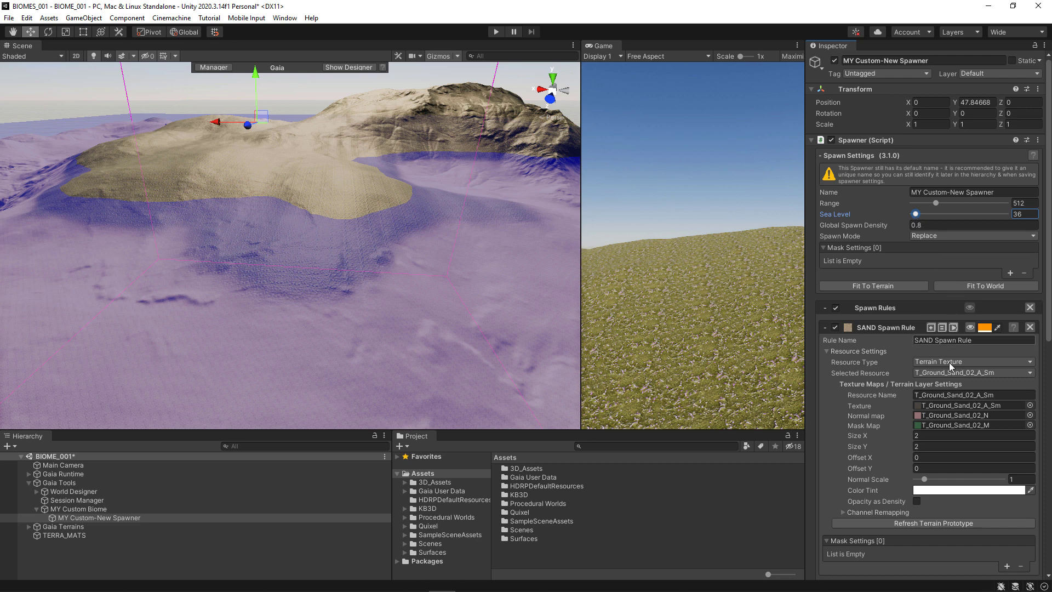
scroll(899, 405, down, 5)
scroll(965, 470, down, 5)
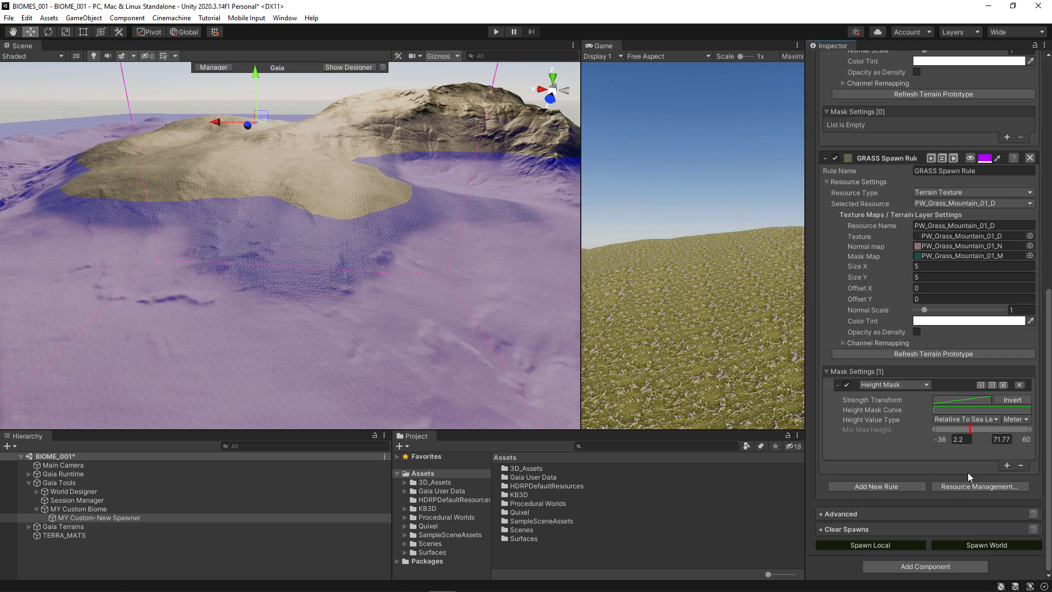
click(985, 545)
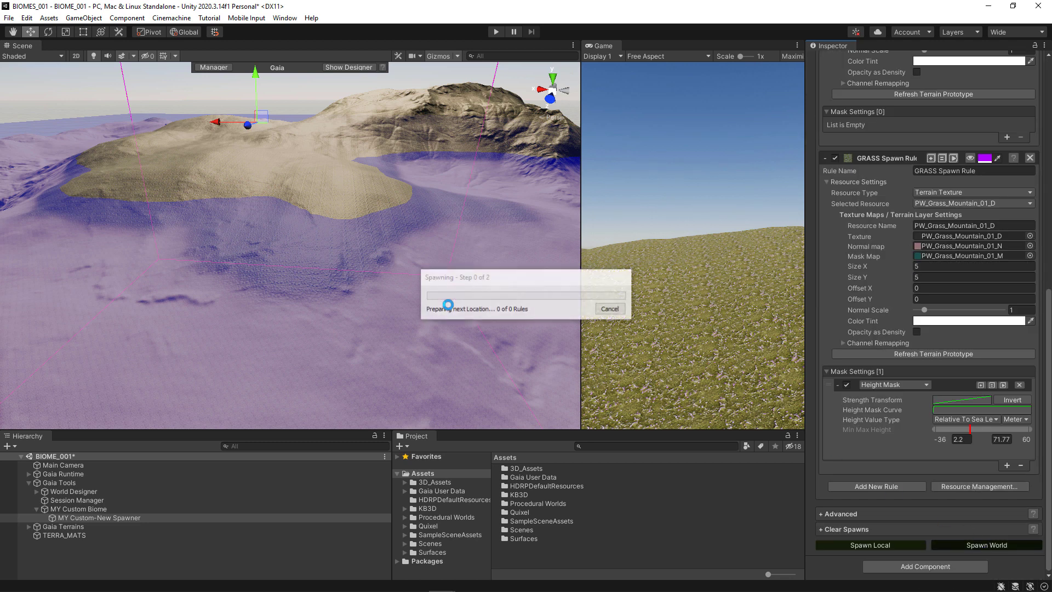
alt+drag(340, 214, 261, 310)
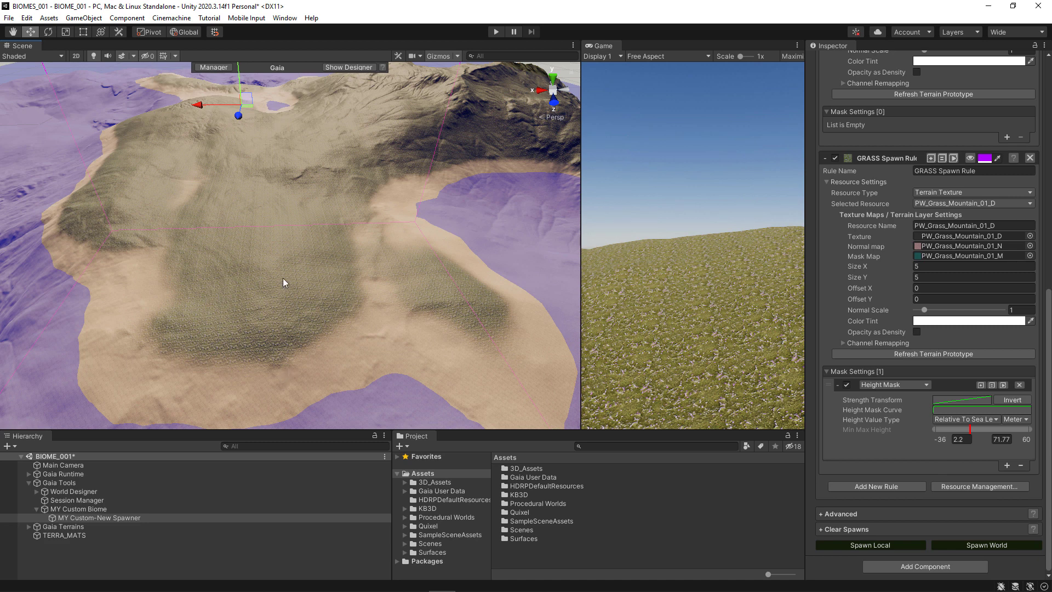
Set the spawner's Sea Level to 25, spawn the world and inspect the grass coverage along the shoreline.
scroll(892, 221, up, 8)
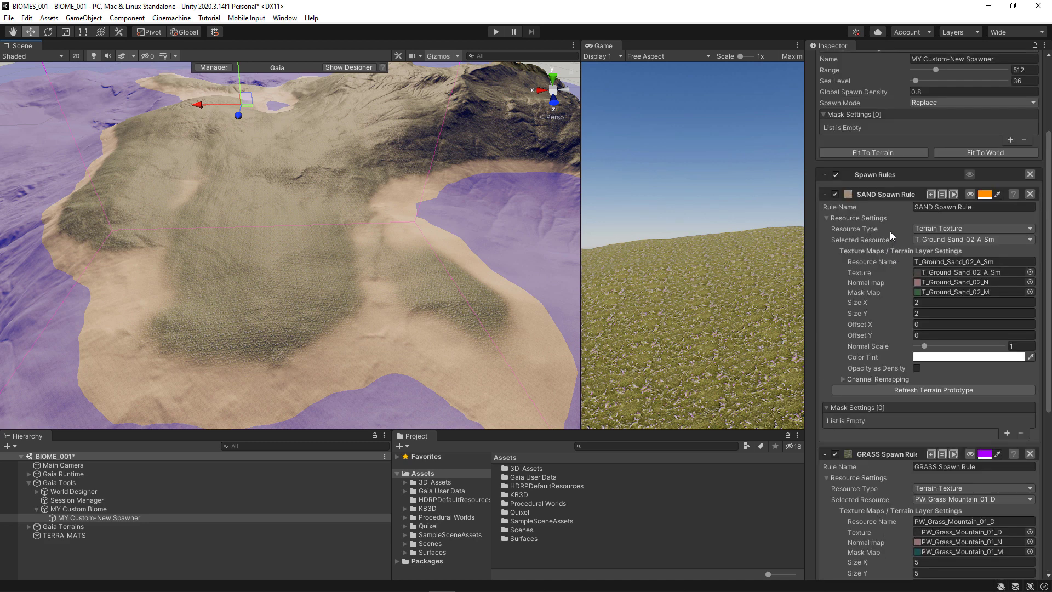
scroll(885, 254, down, 3)
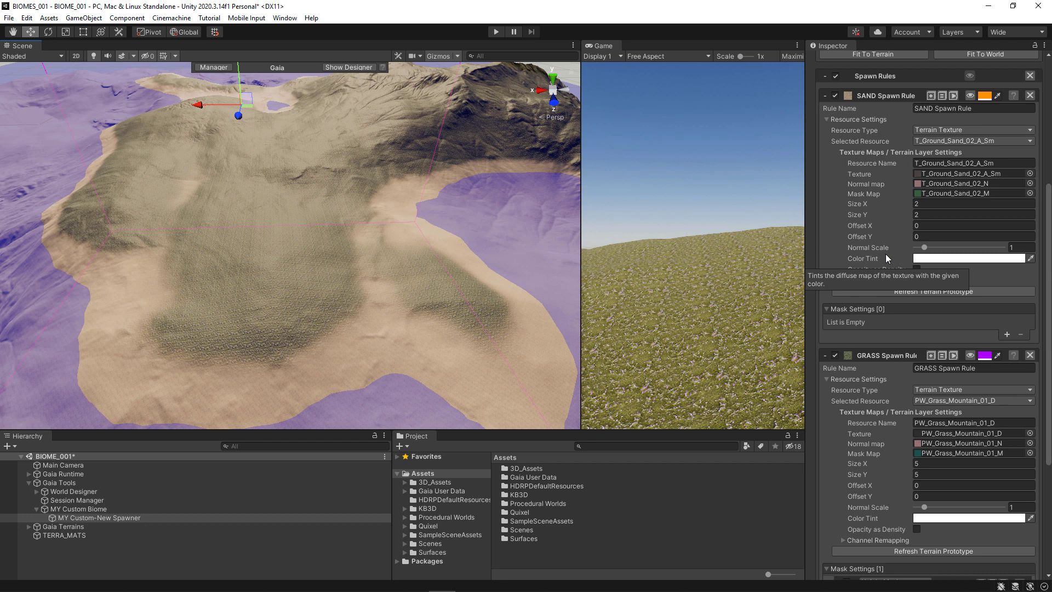
scroll(886, 254, up, 6)
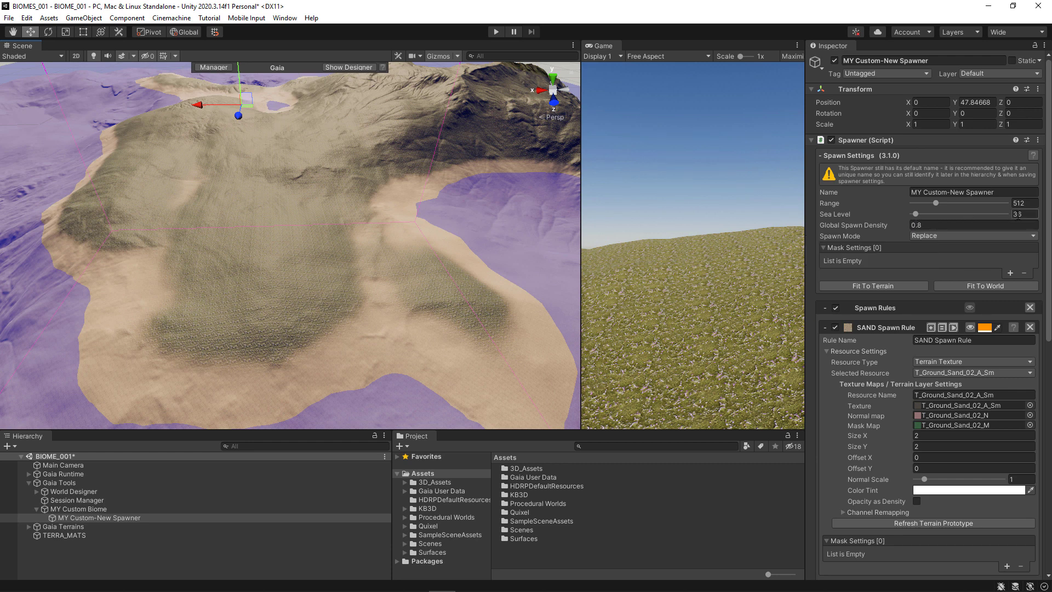
click(1017, 214)
text(25)
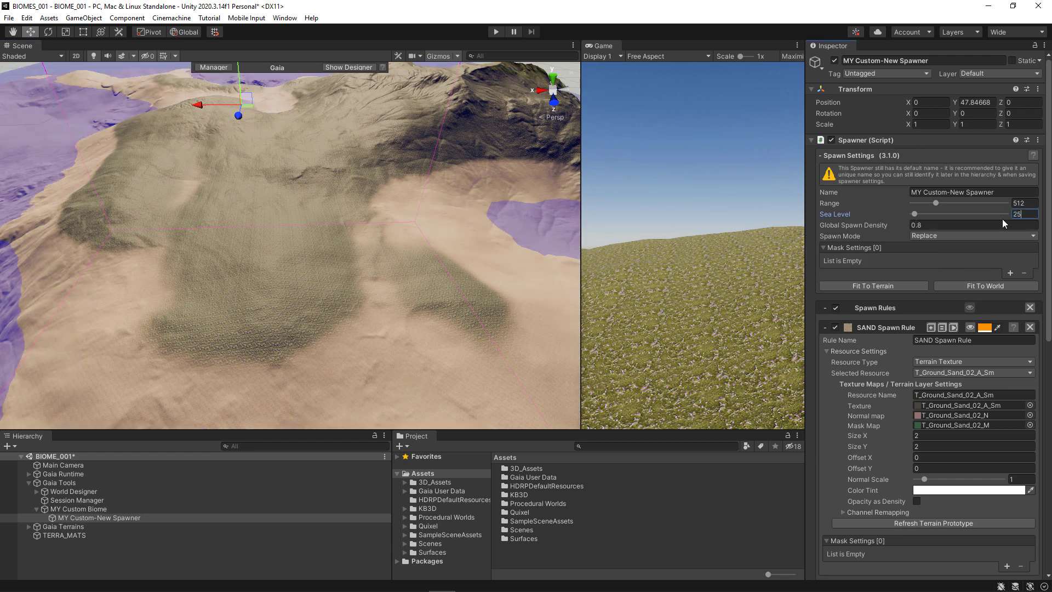
key(Return)
scroll(886, 382, down, 12)
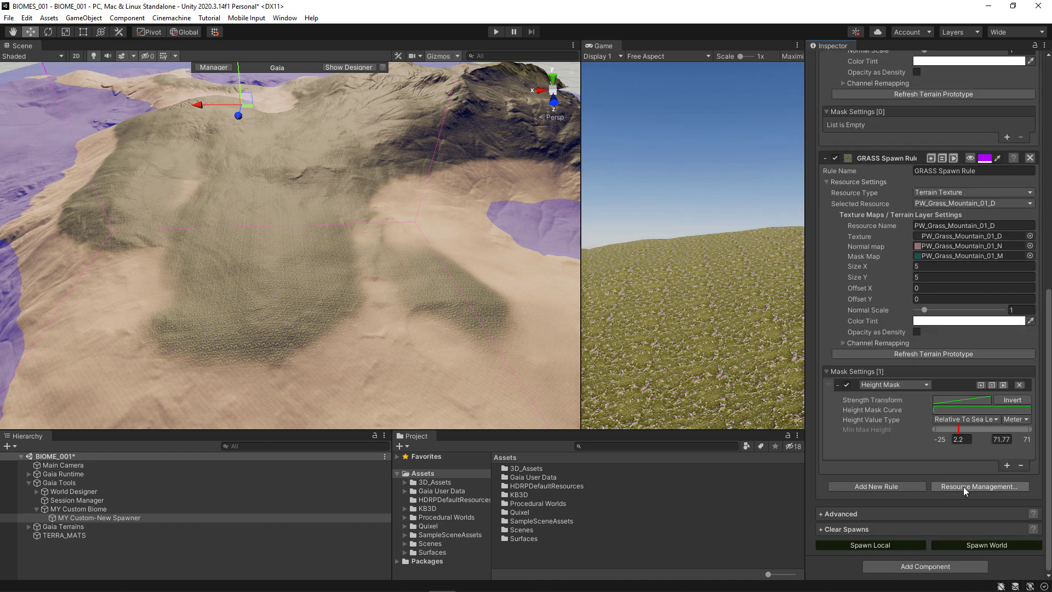
click(979, 543)
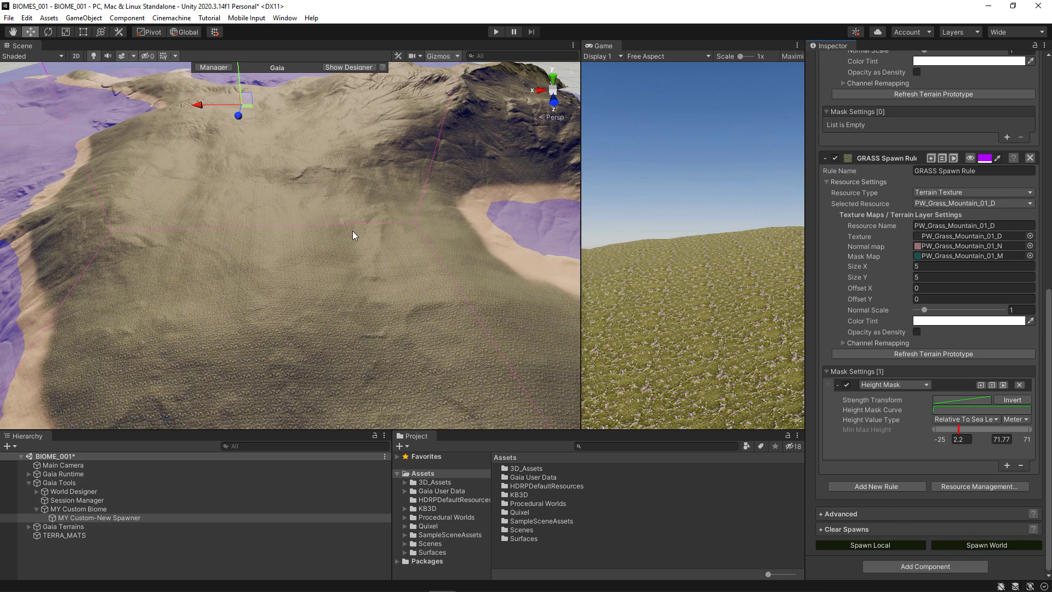
alt+drag(356, 253, 231, 287)
mouse_move(307, 310)
alt+right_down()
mouse_move(318, 308)
mouse_move(303, 303)
alt+right_up()
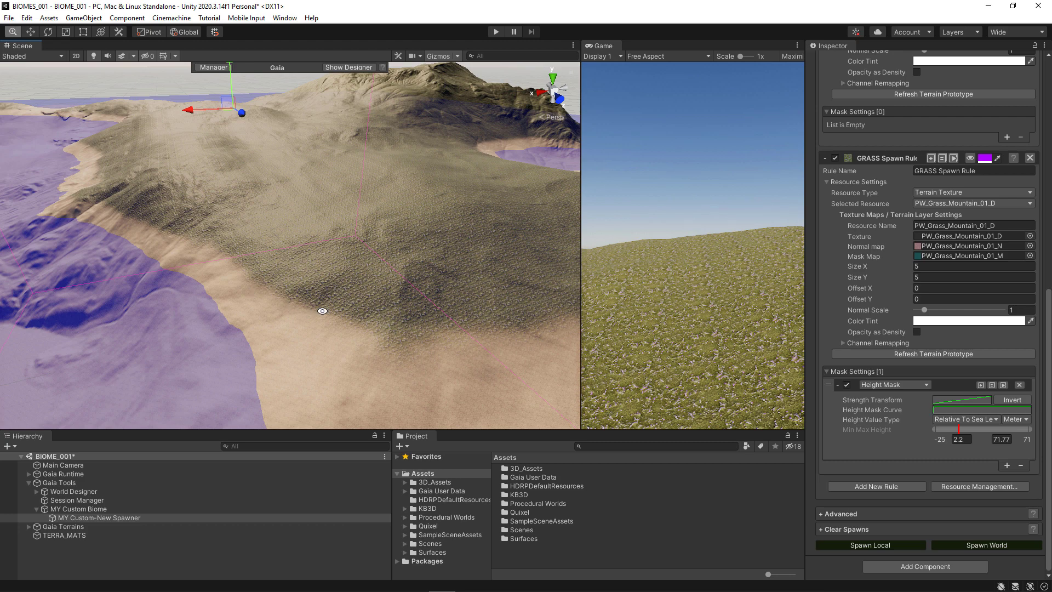
alt+drag(304, 303, 276, 291)
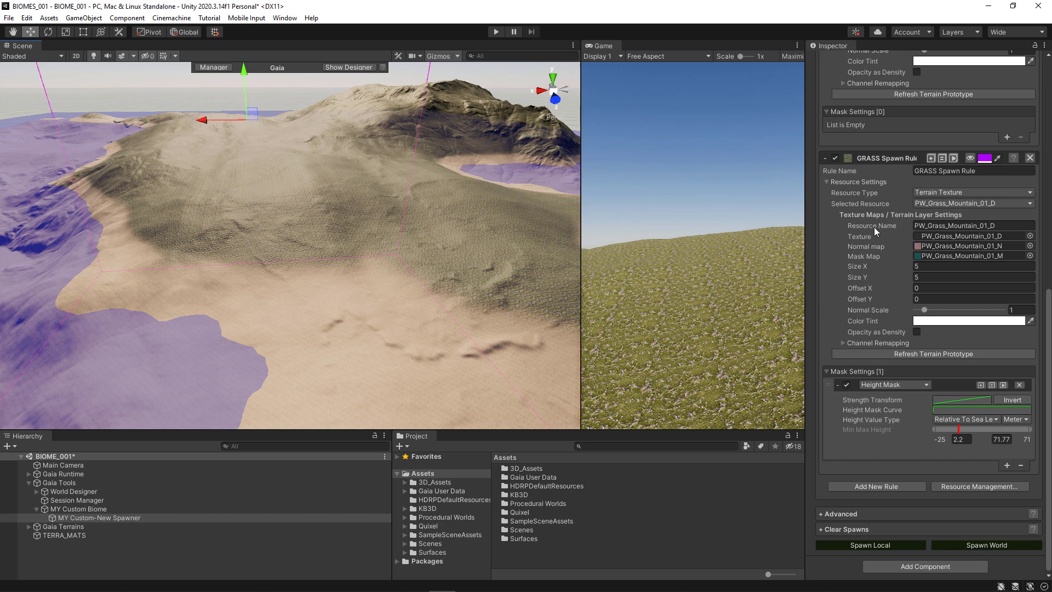
scroll(868, 236, up, 10)
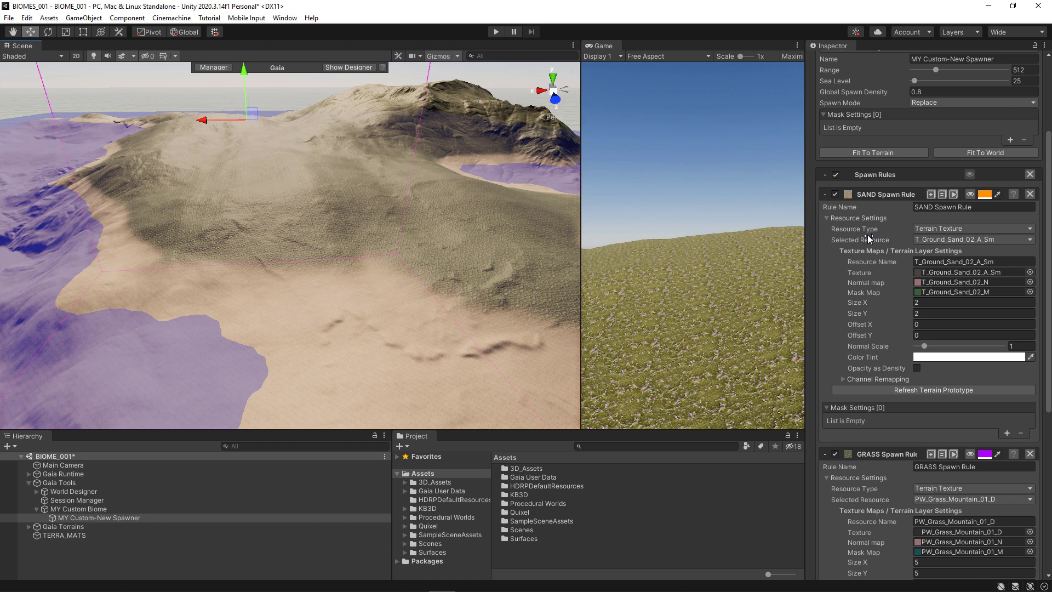
Set the spawner's Sea Level to 22 and spawn the world to update the sand and grass textures.
scroll(867, 238, up, 5)
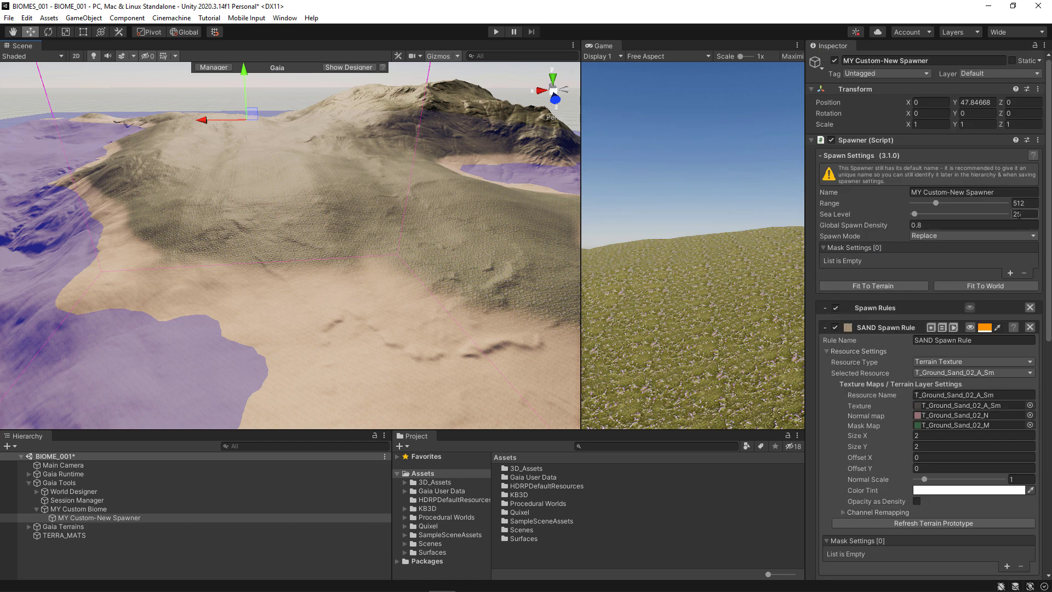
click(1022, 214)
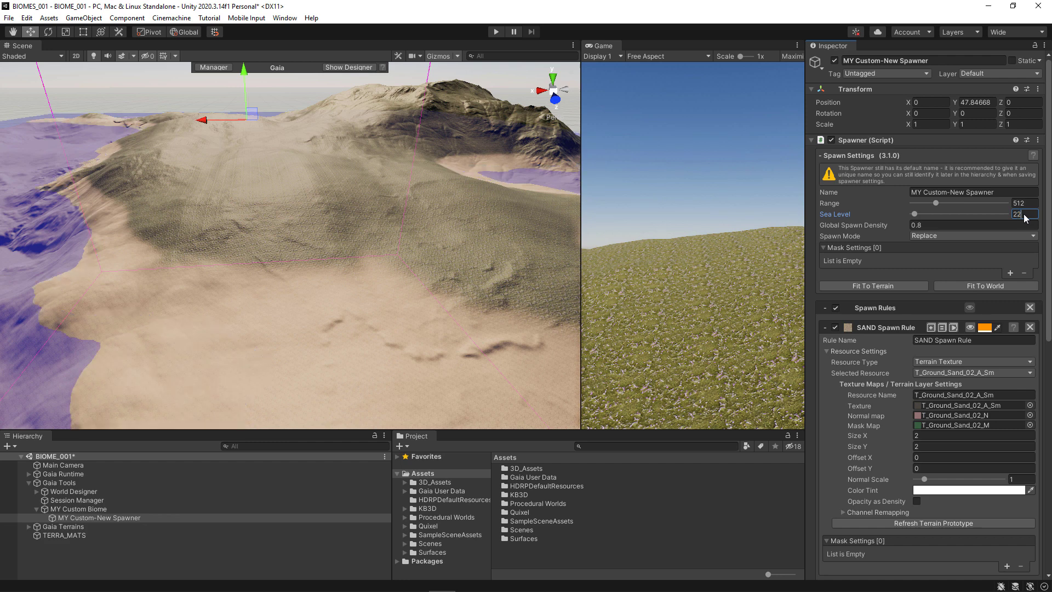
scroll(913, 341, down, 10)
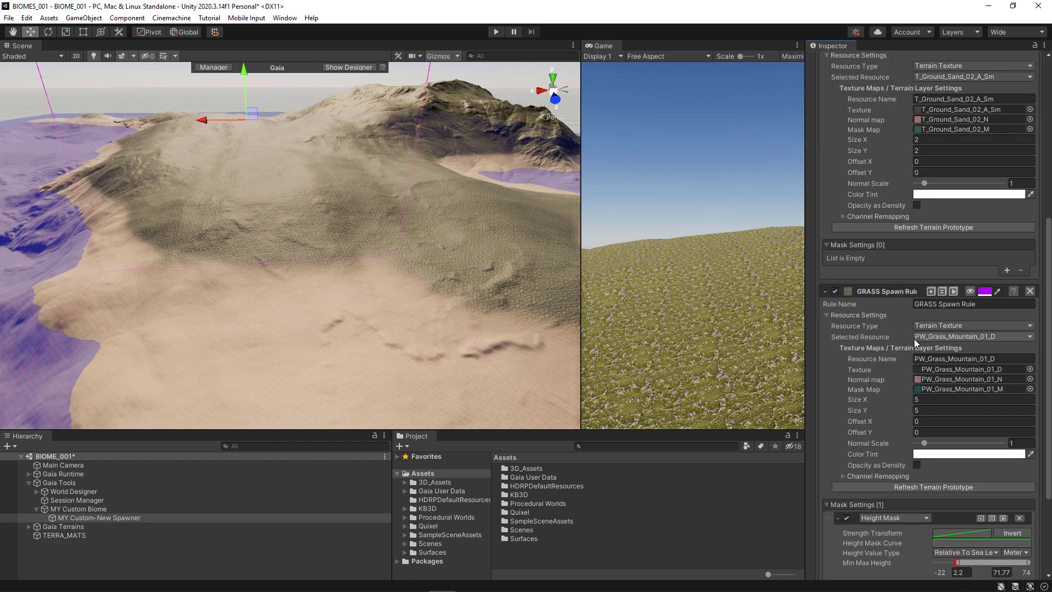
scroll(914, 338, down, 5)
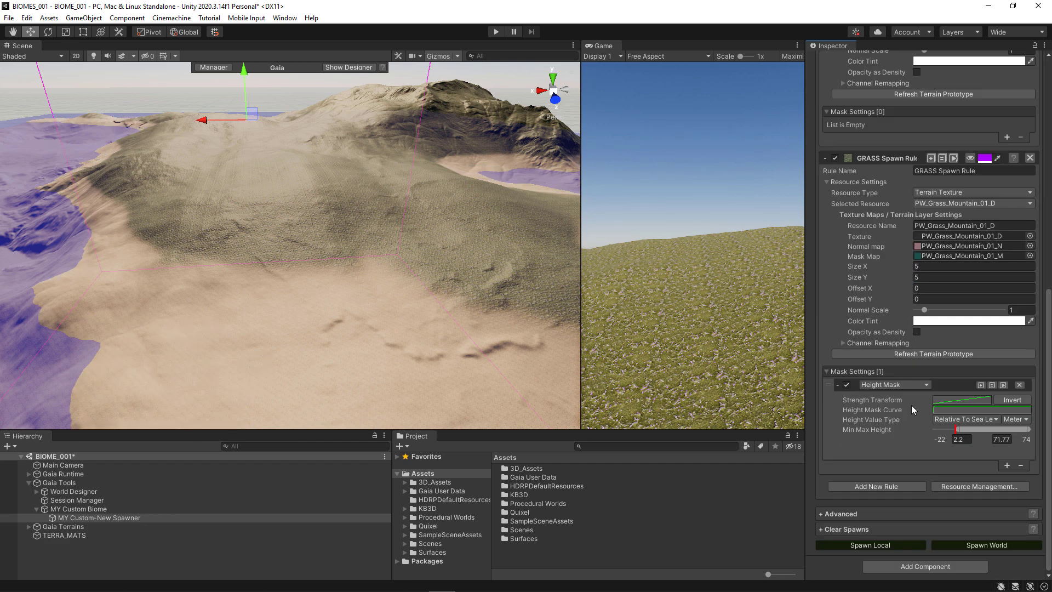
click(981, 545)
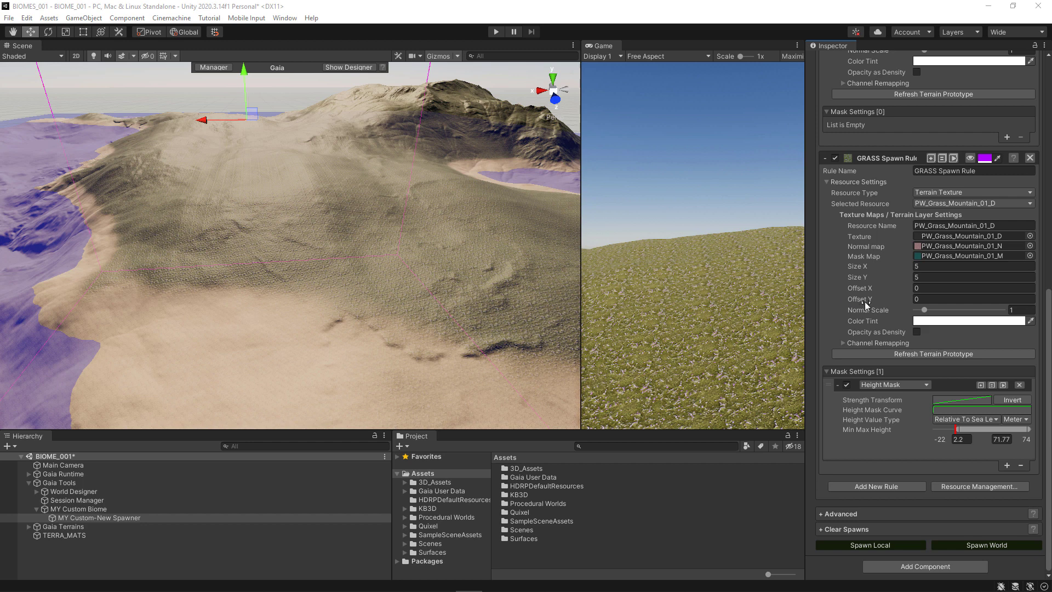
scroll(934, 334, up, 10)
scroll(932, 341, up, 5)
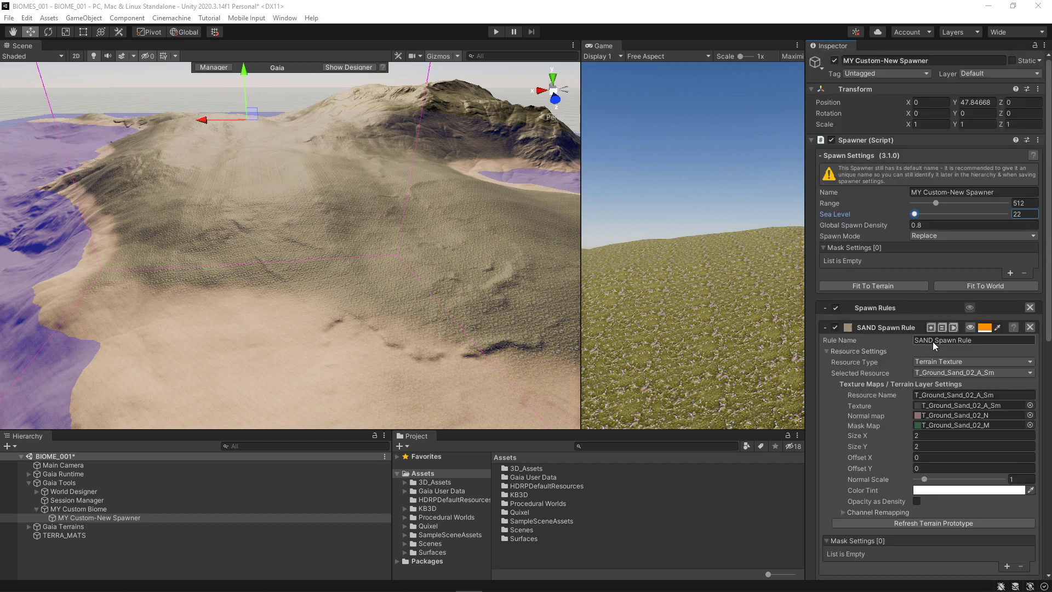
scroll(931, 337, down, 15)
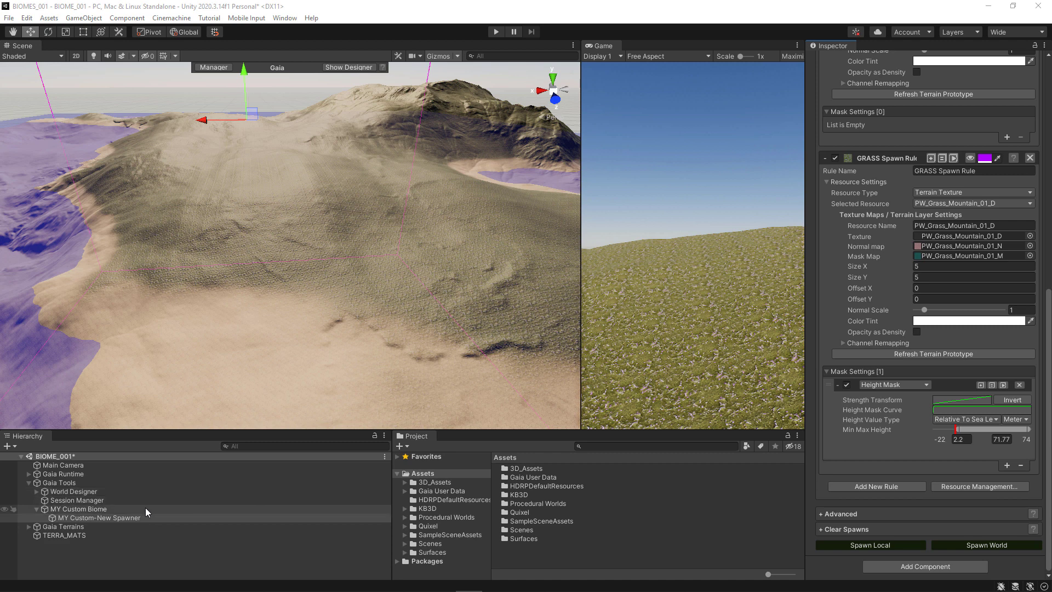
Save MY Custom Biome as a biome preset named MY FIRST BIOME.asset in the Gaia User Data Biomes folder.
click(91, 509)
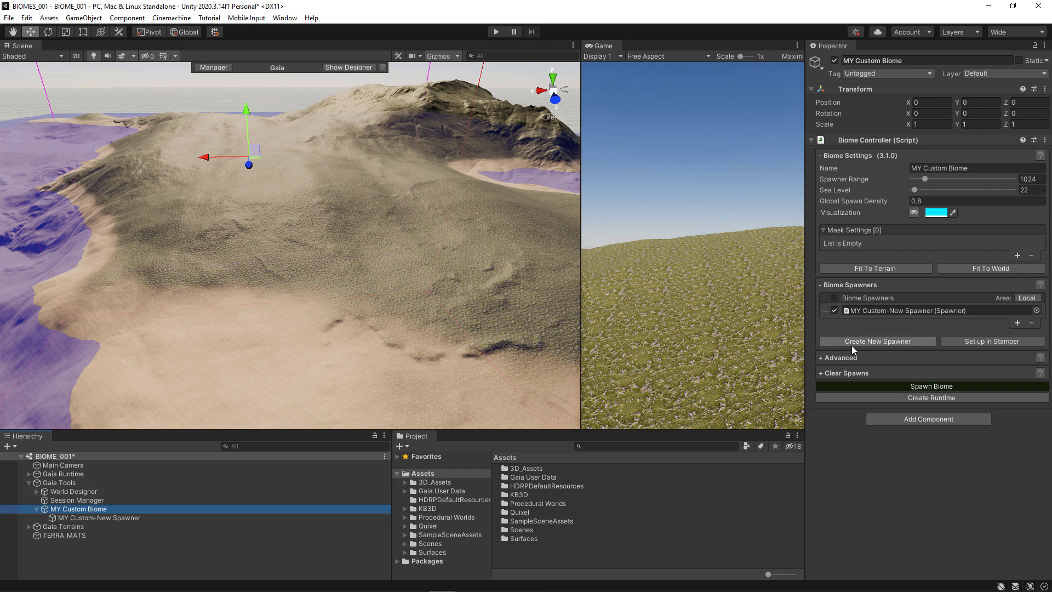
click(821, 357)
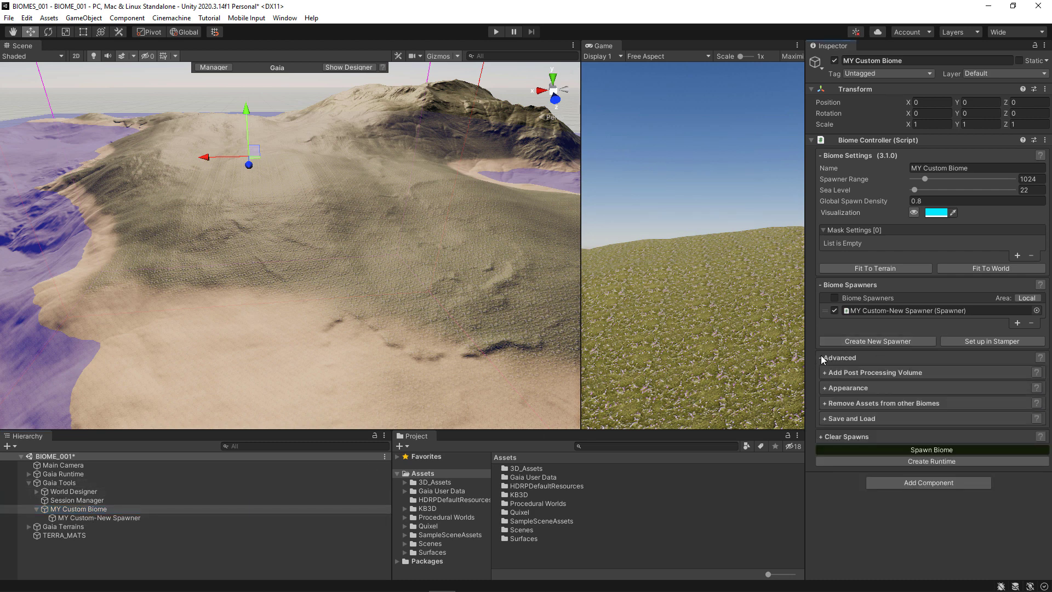
click(827, 418)
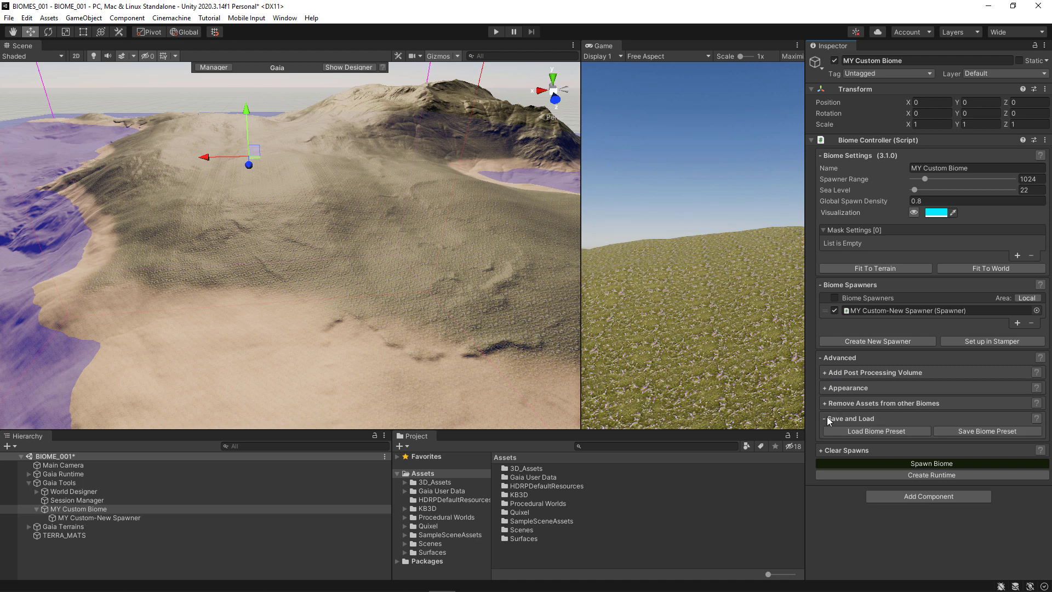
click(971, 431)
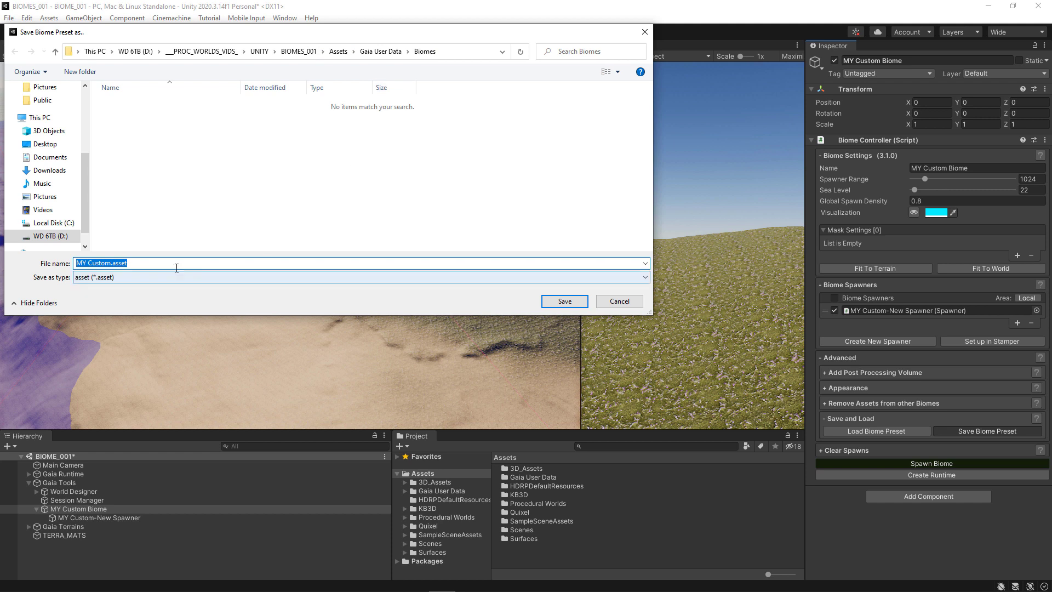
click(124, 262)
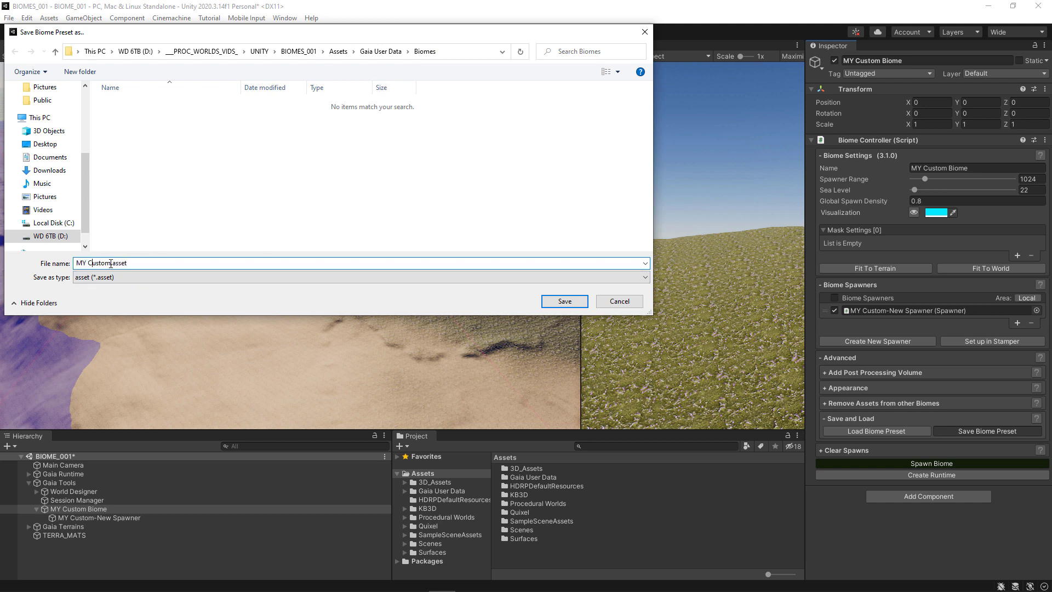
drag(110, 264, 91, 263)
text(First Biome)
drag(91, 263, 121, 264)
key(BackSpace)
text(IRST BIOME)
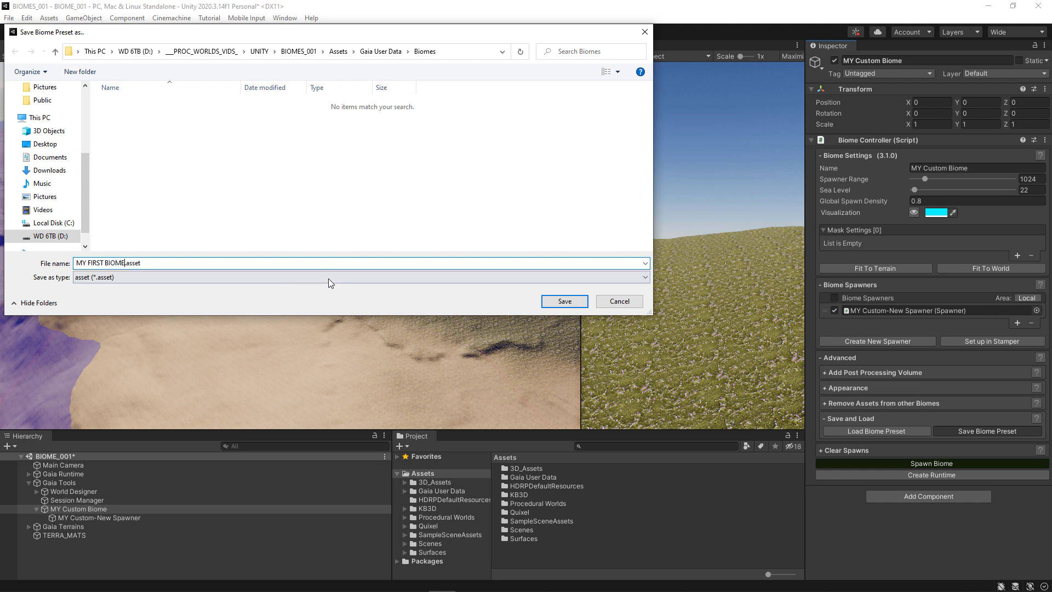
click(565, 301)
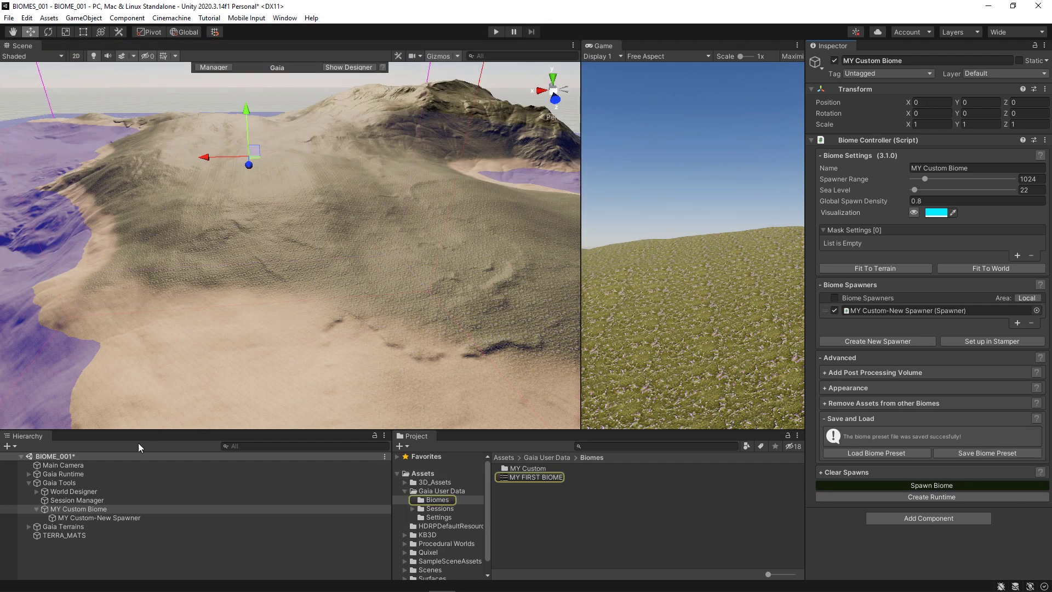
Reselect MY Custom-New Spawner and examine the saved preset files in the project's Biomes folder and its MY Custom subfolder.
click(108, 517)
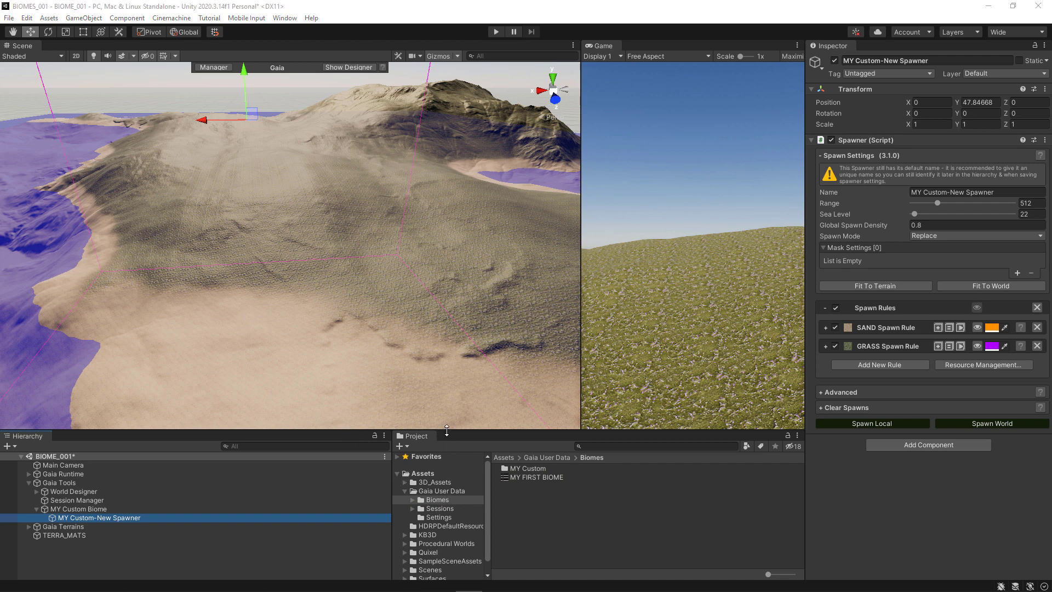
drag(447, 430, 447, 378)
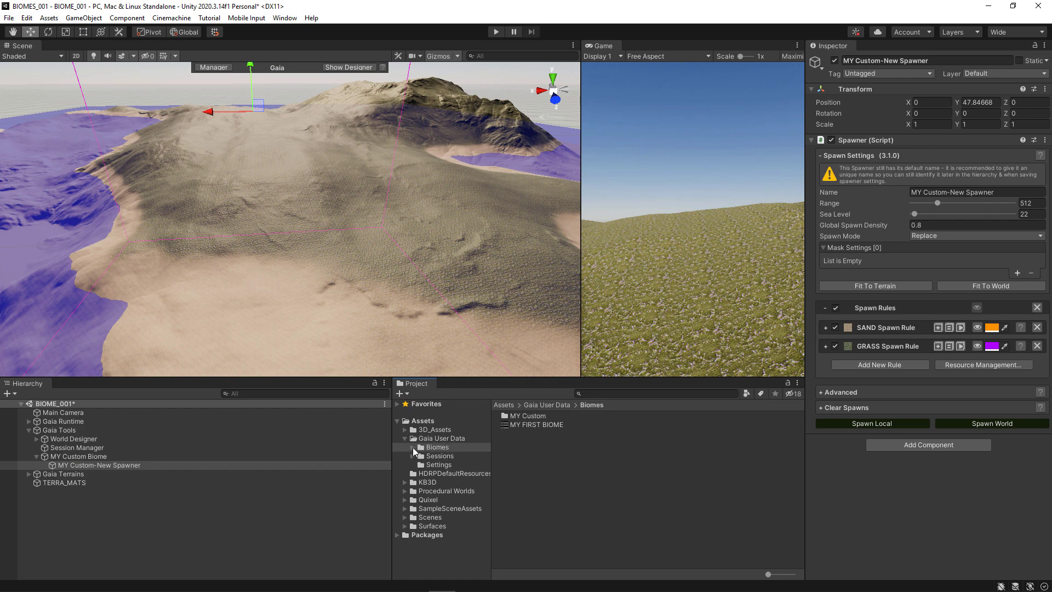
click(413, 447)
click(444, 456)
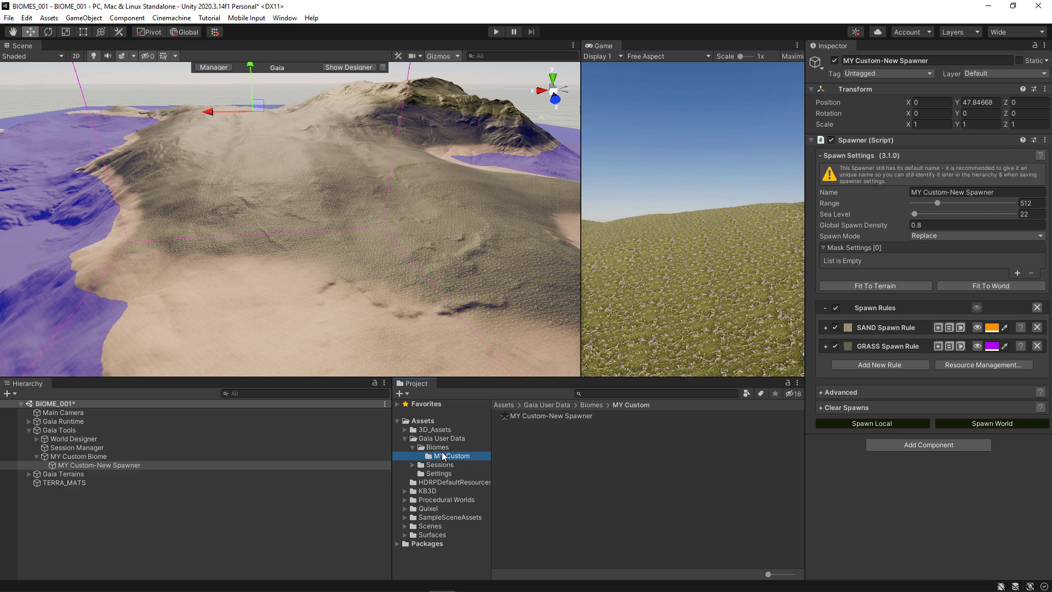
click(456, 448)
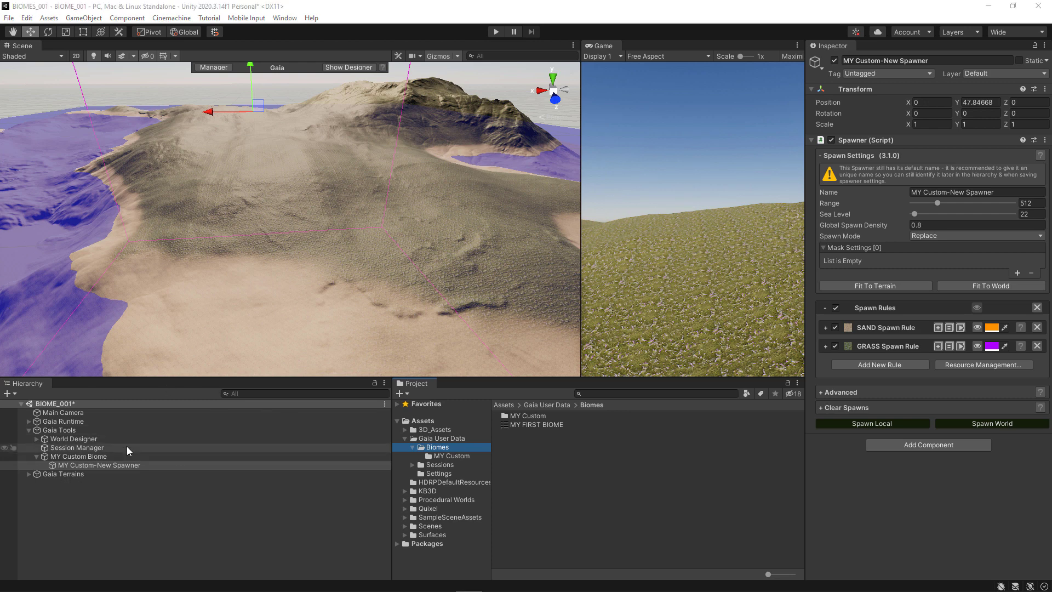
Add a second mask to the GRASS Spawn Rule and make it a Noise Mask.
click(825, 346)
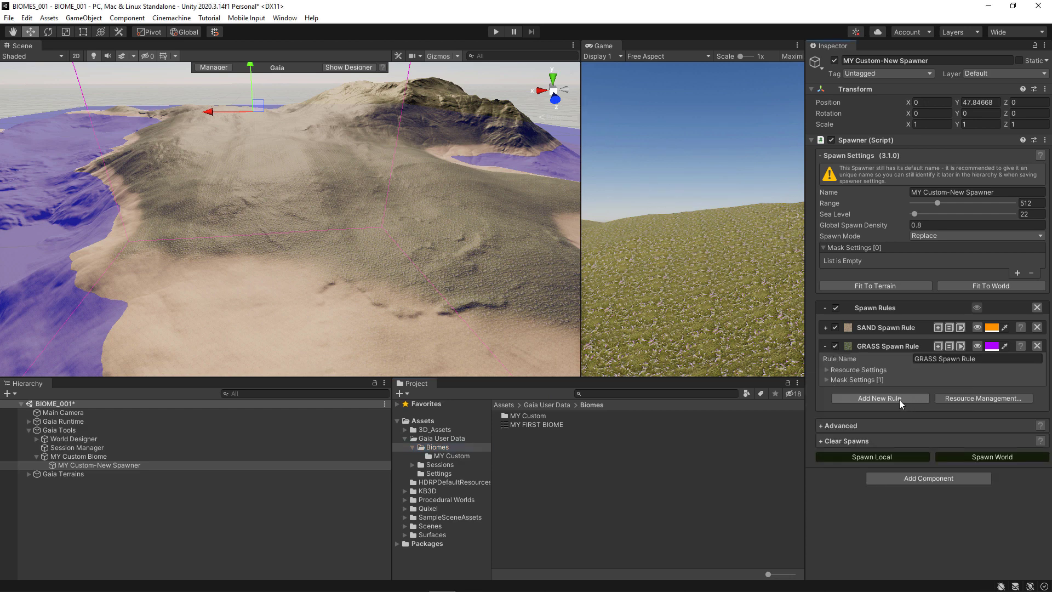
click(827, 380)
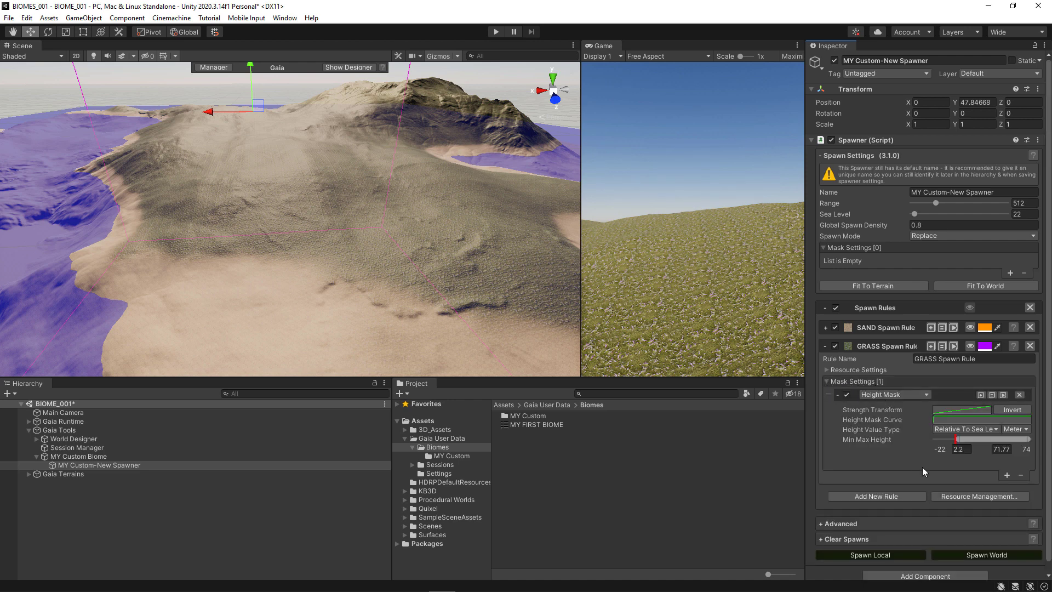
click(1006, 475)
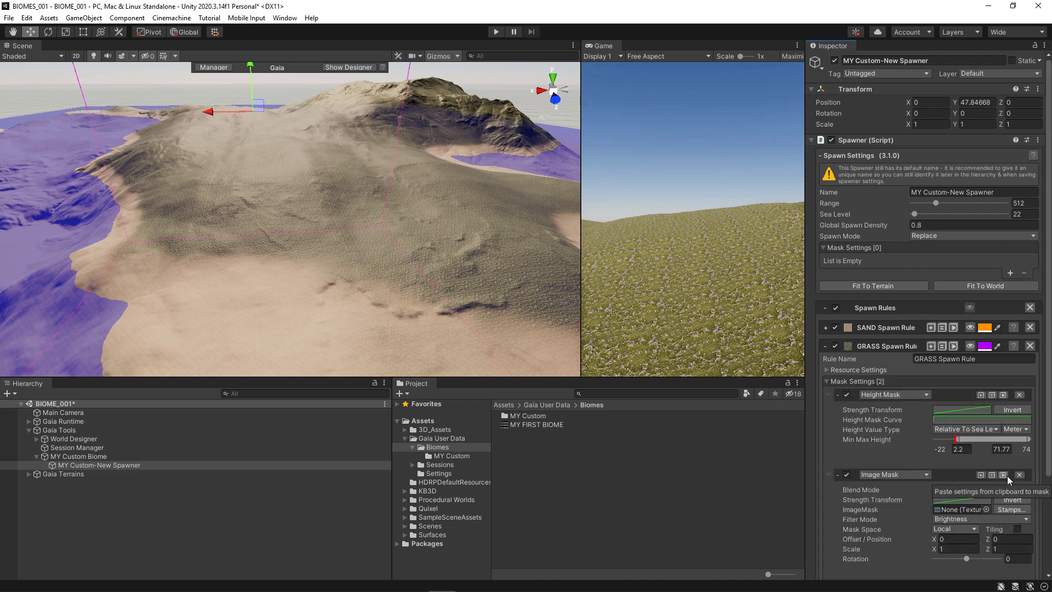
scroll(890, 448, down, 5)
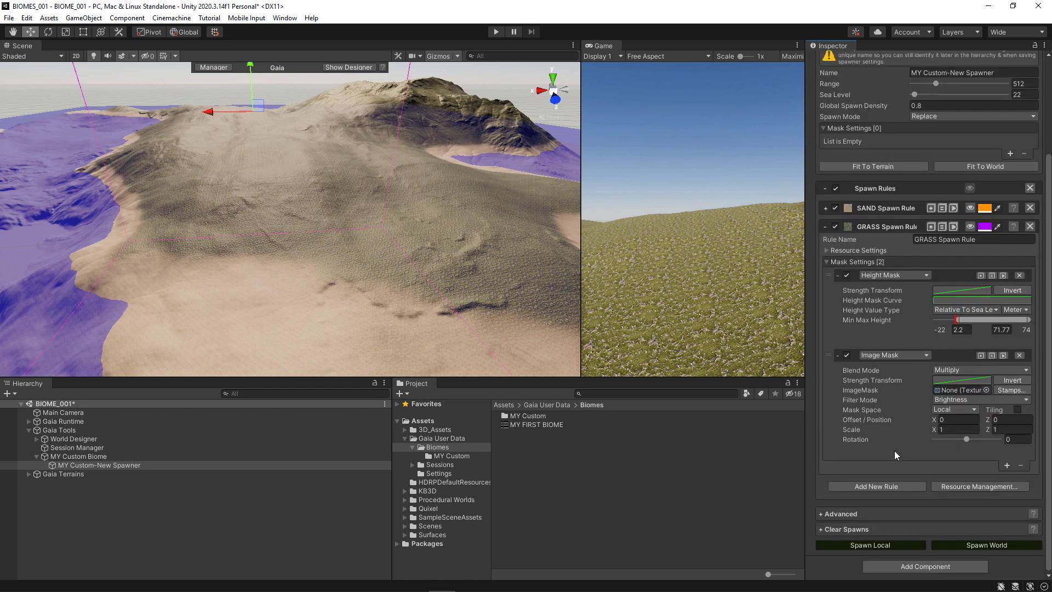
click(892, 358)
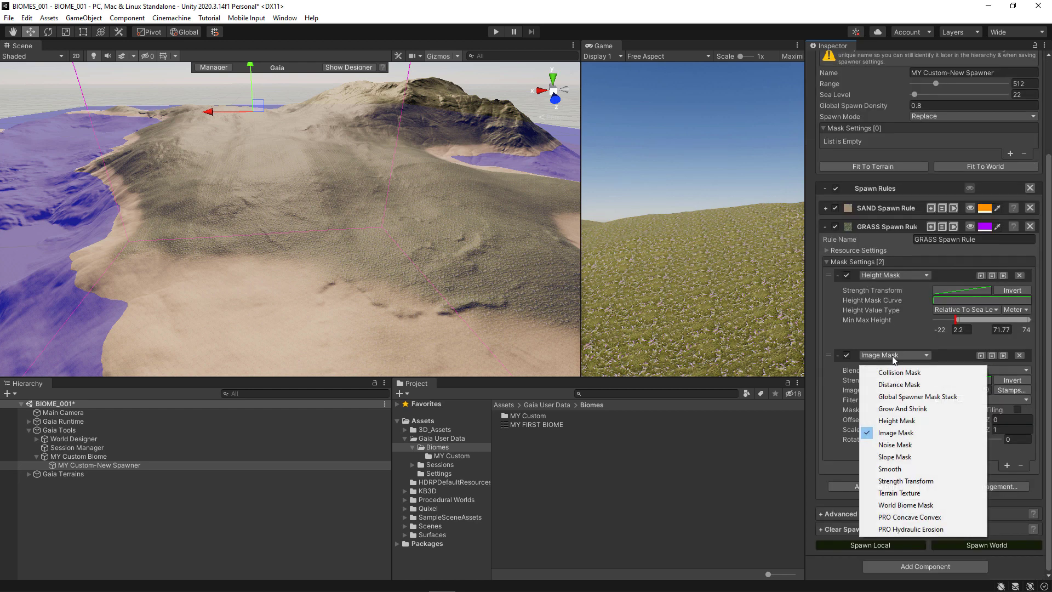
click(893, 445)
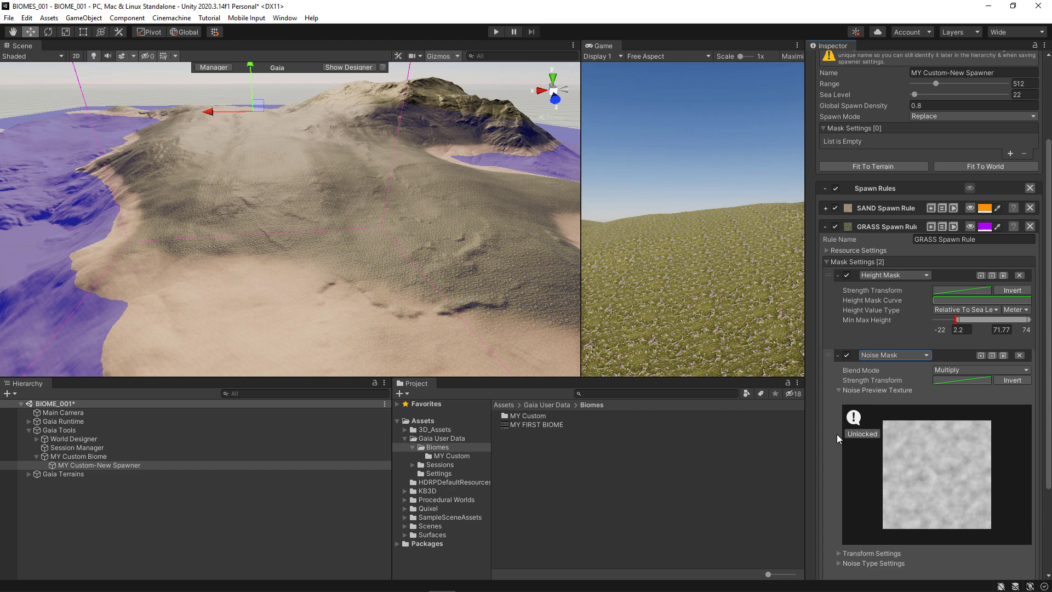
scroll(837, 433, down, 5)
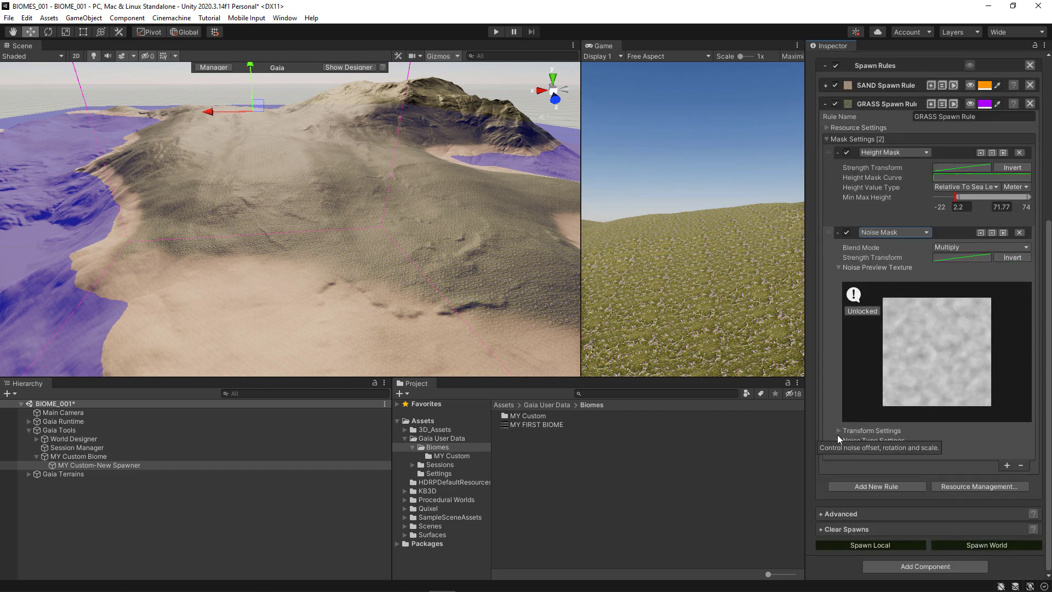
scroll(837, 435, up, 4)
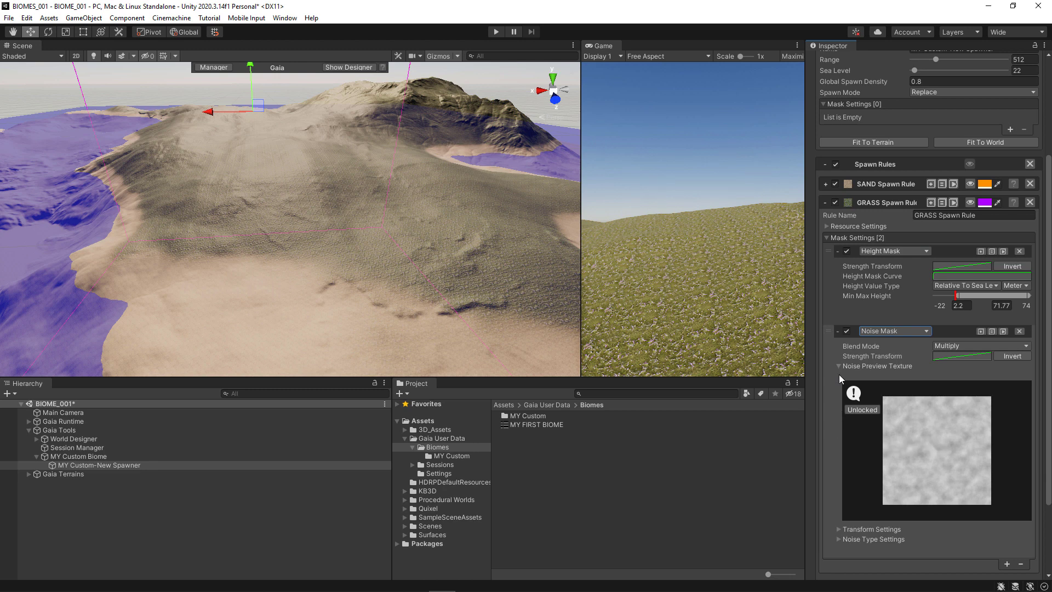
scroll(839, 374, down, 4)
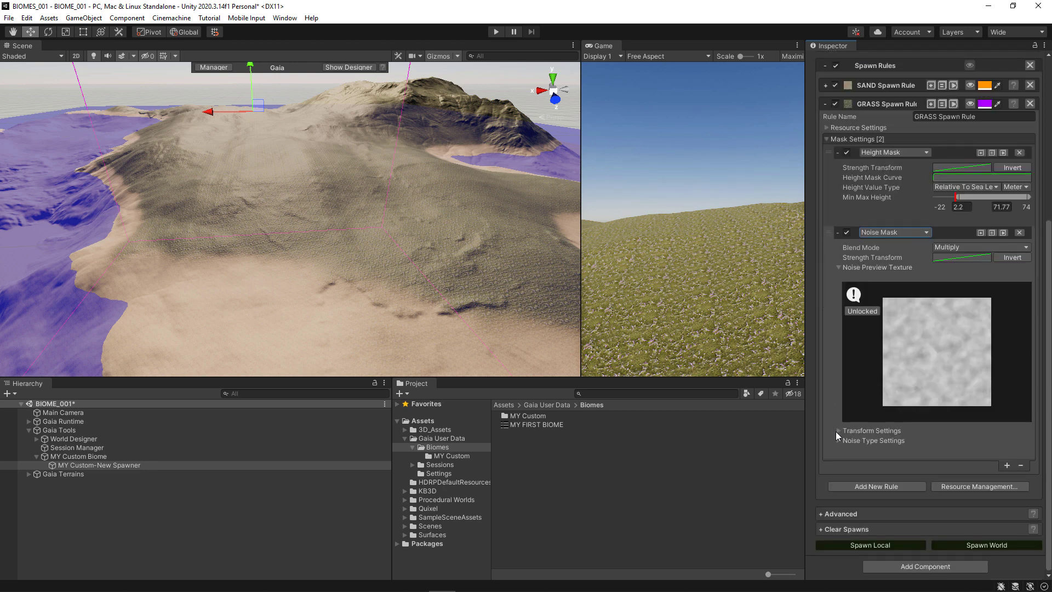
Spawn the world with the noise mask and inspect the grass distribution across the terrain from several angles.
click(969, 544)
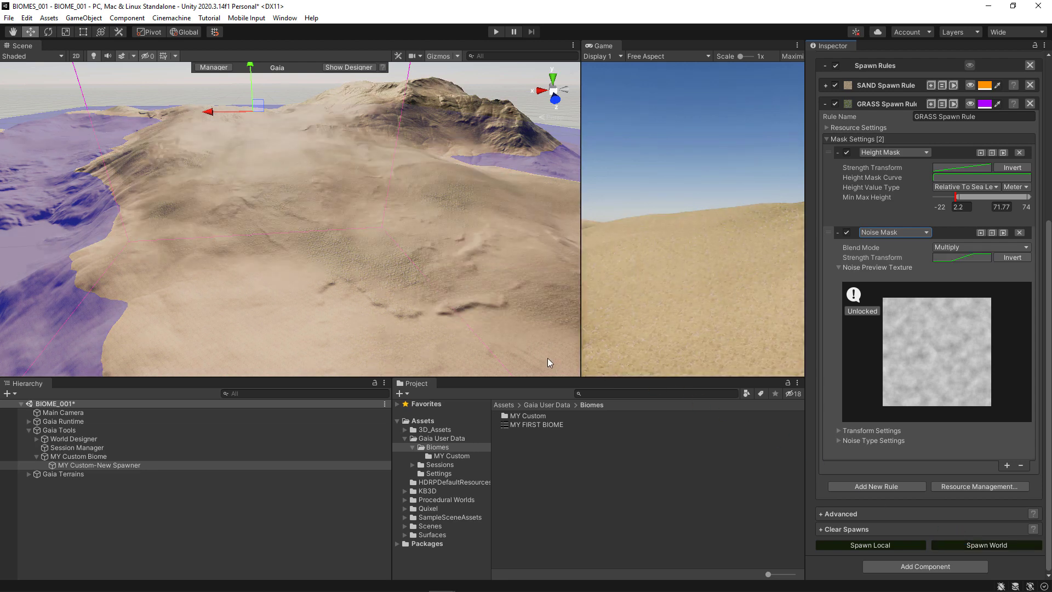
alt+drag(400, 279, 486, 198)
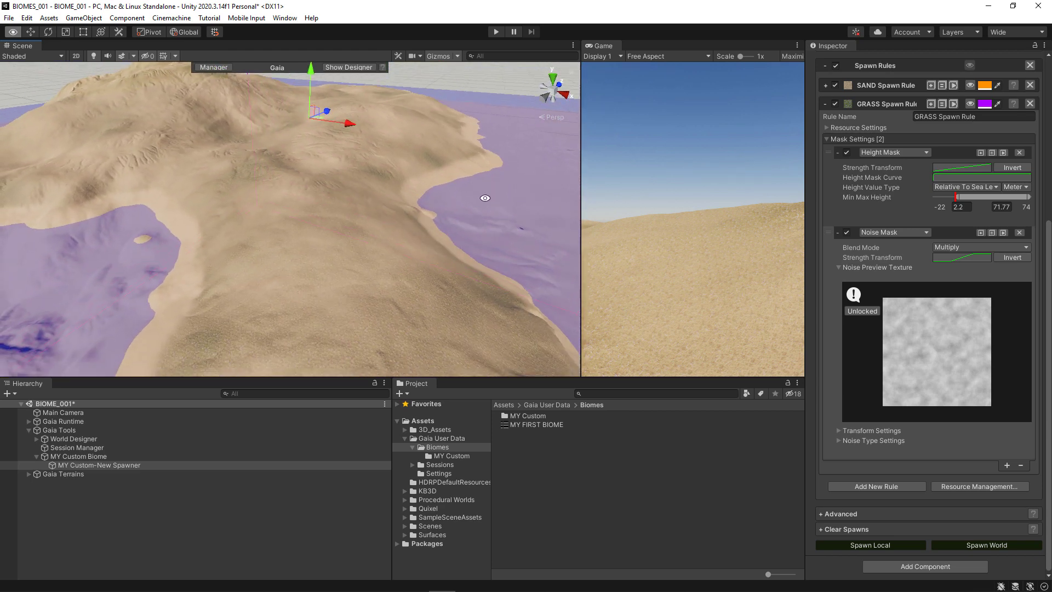
alt+right_drag(427, 209, 463, 272)
right_drag(445, 280, 395, 295)
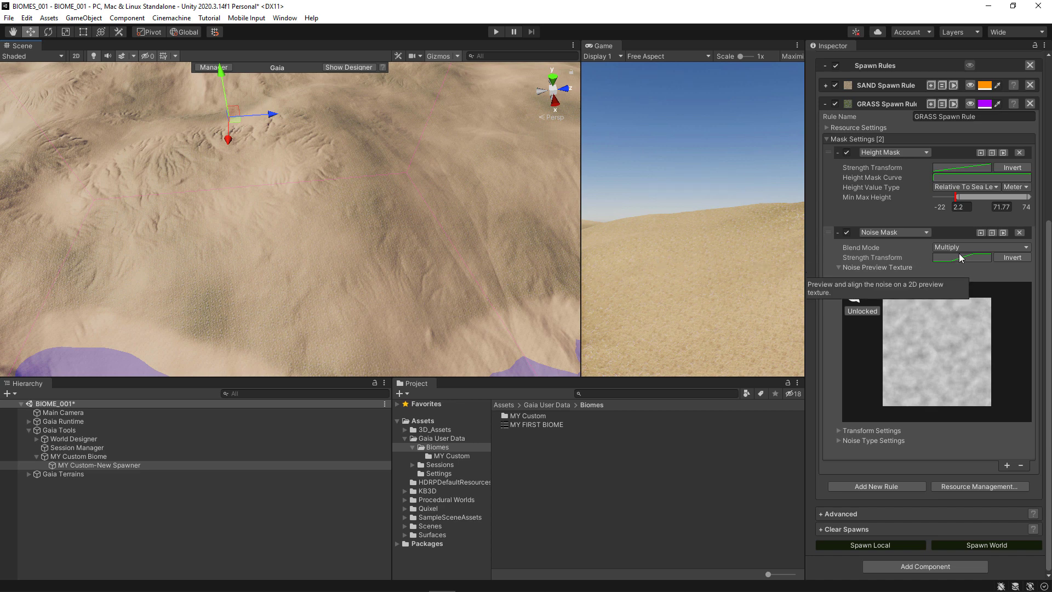
Try the Greater Than blend mode on the GRASS rule's Noise Mask with a world spawn and return it to Multiply.
click(984, 248)
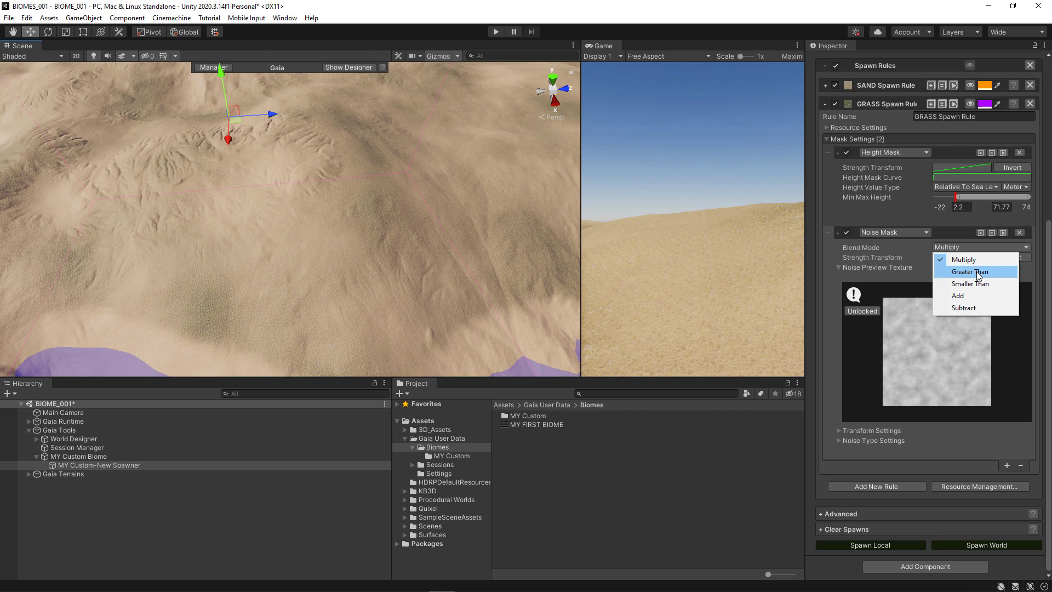
click(978, 272)
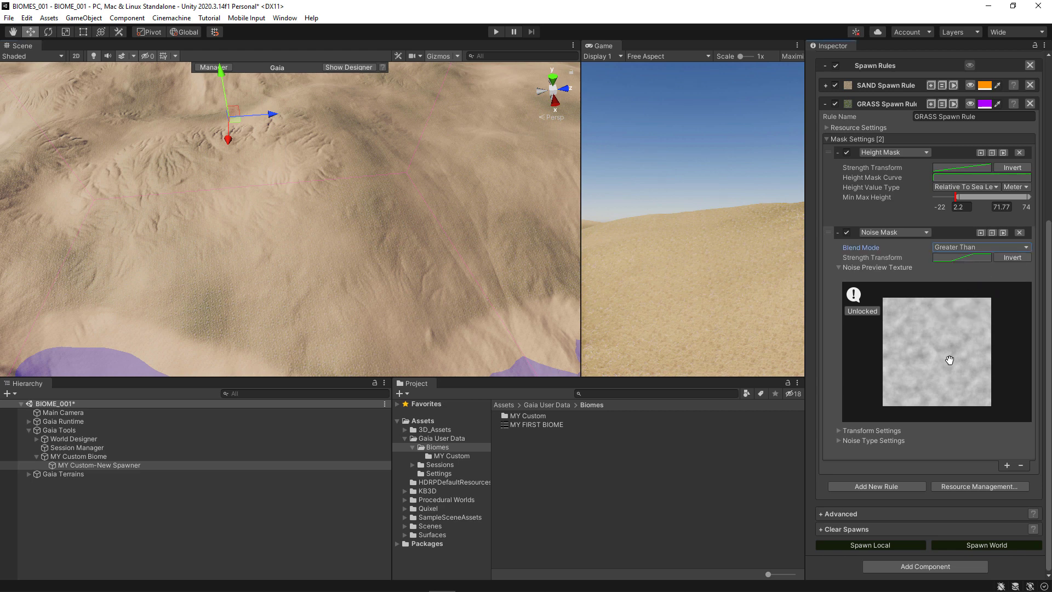
click(981, 544)
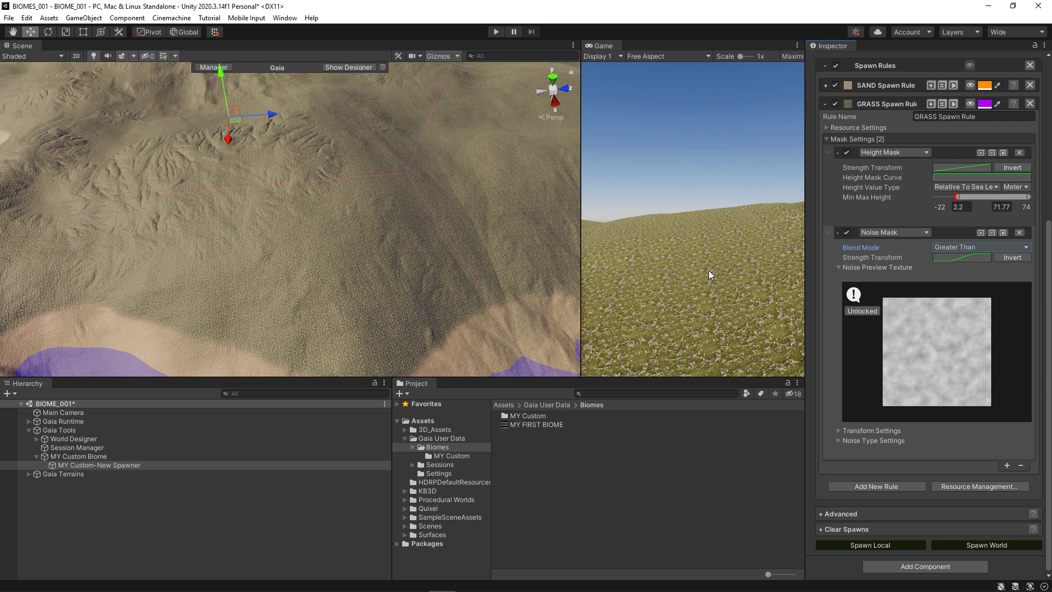
click(978, 248)
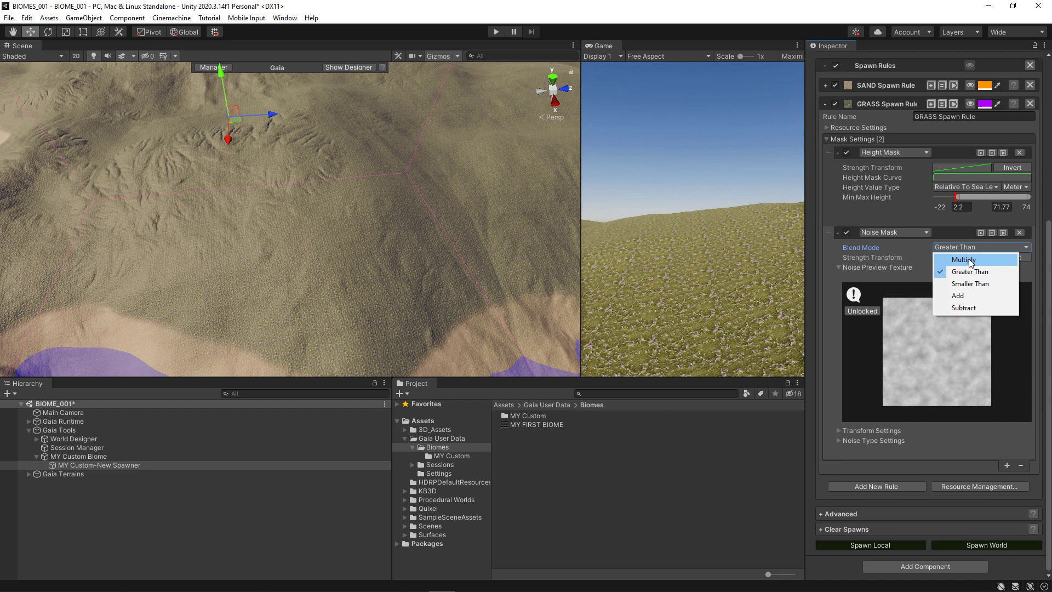
click(968, 260)
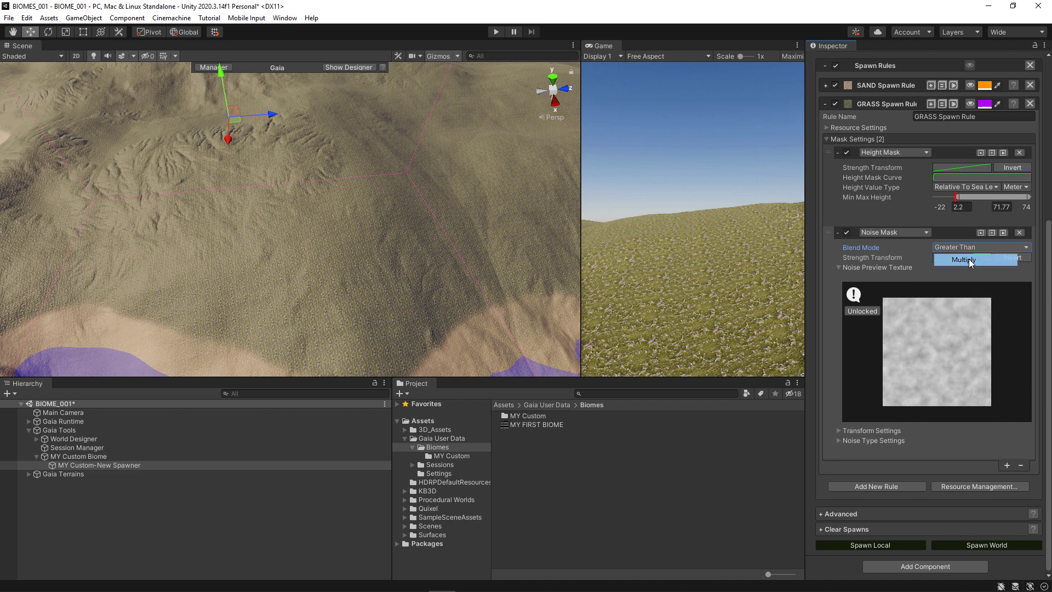
Spawn the world with the Multiply blend mode and set the Noise Mask's Amplitude to 0.431 and Lacunarity to 1.86.
click(994, 547)
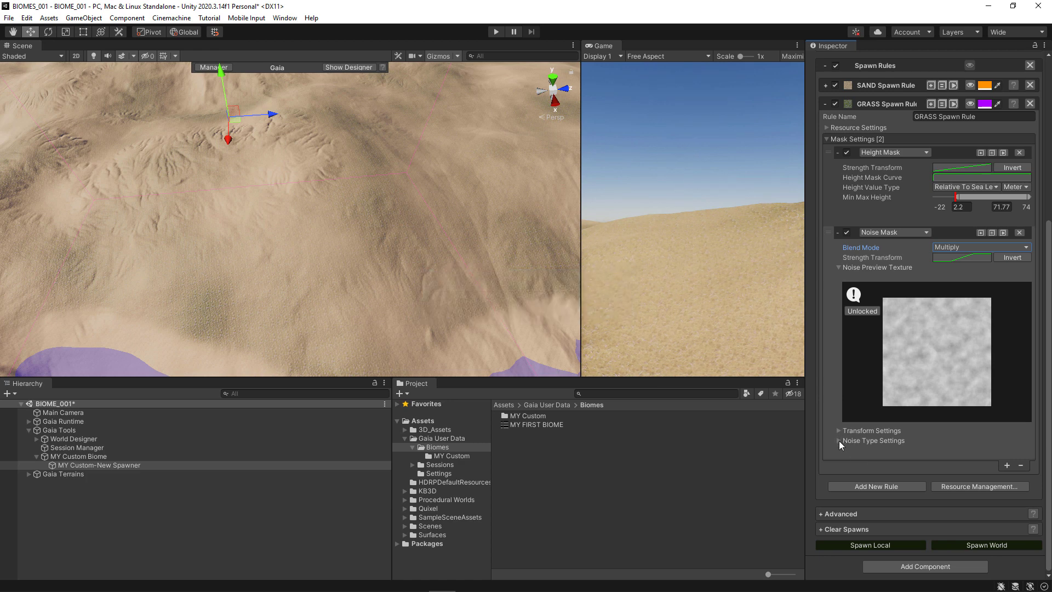
click(839, 441)
scroll(899, 435, down, 3)
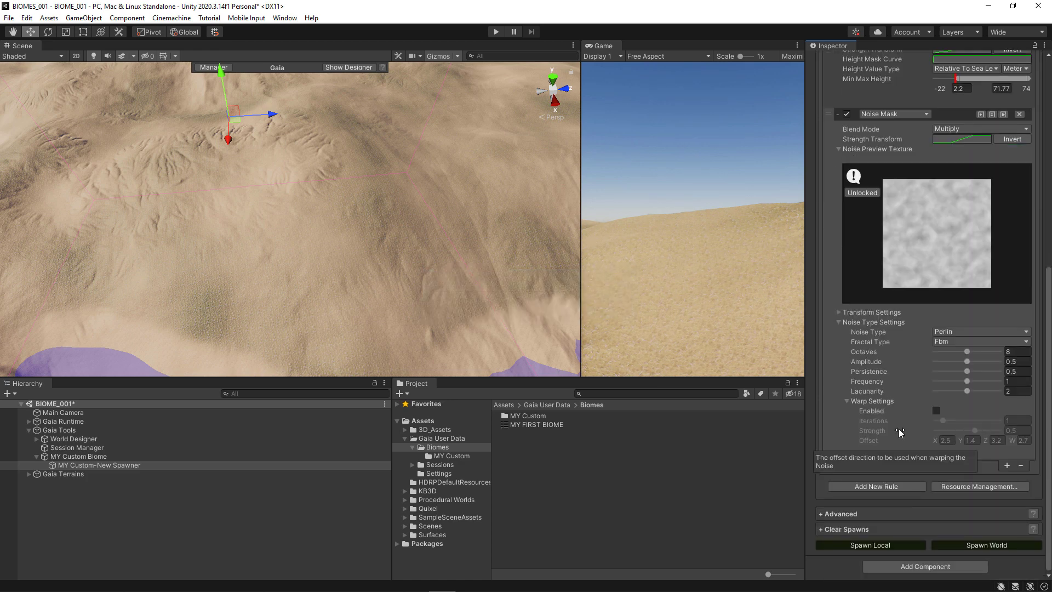
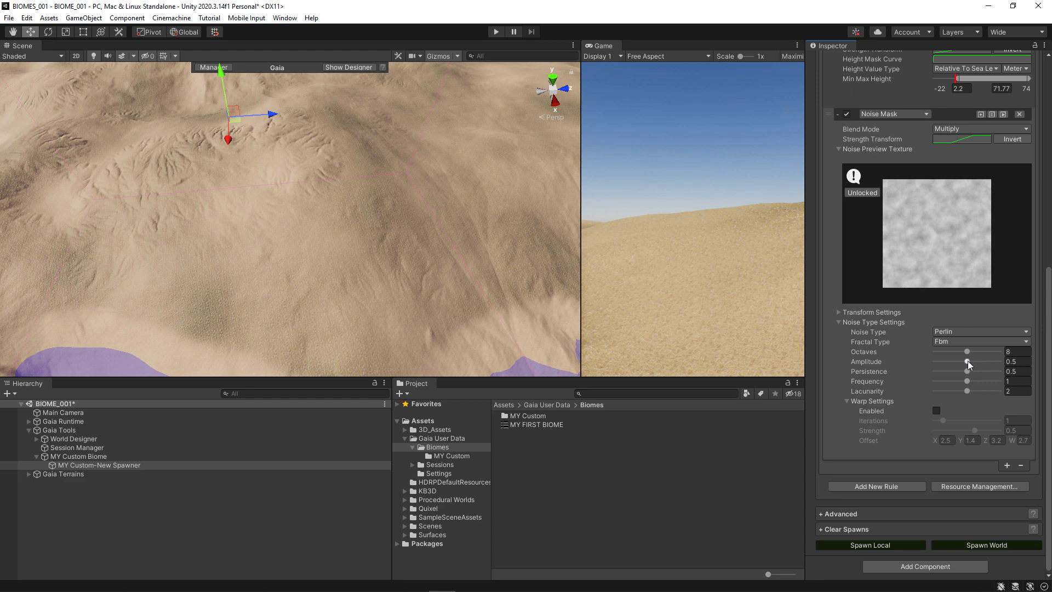
mouse_move(968, 360)
mouse_down()
mouse_move(983, 362)
mouse_move(963, 362)
mouse_up()
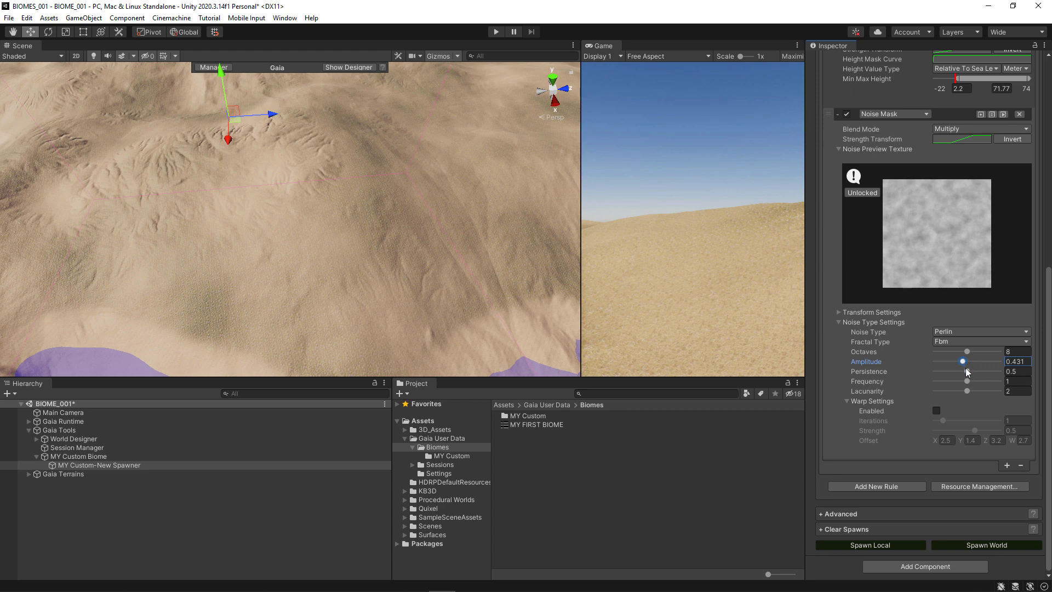
drag(967, 391, 966, 392)
Try Octaves values of 1.7 and 15.9 on the GRASS rule's Noise Mask, spawning the world with each.
drag(966, 354, 941, 354)
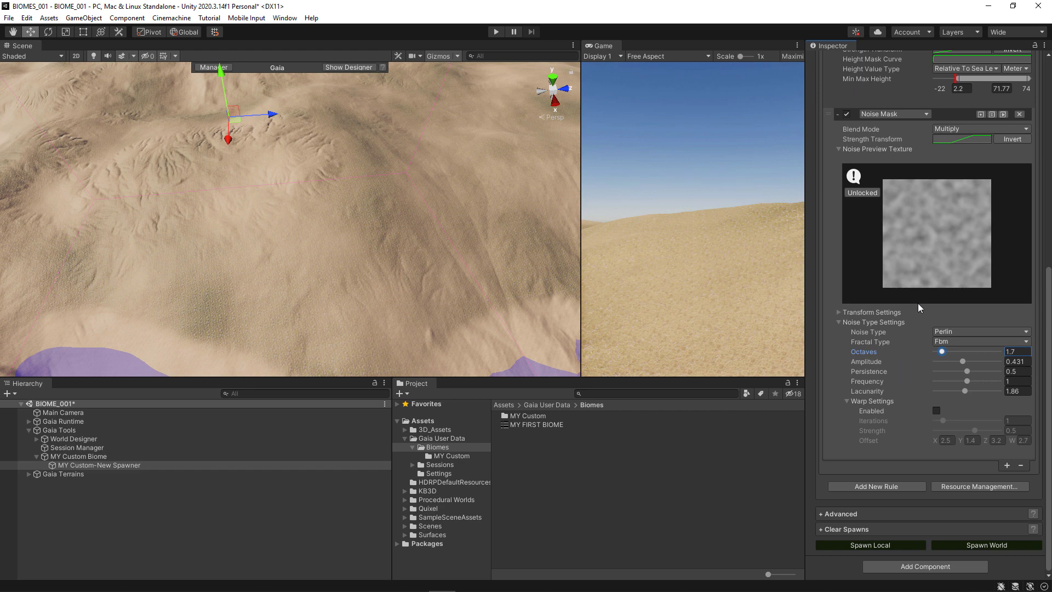
click(981, 545)
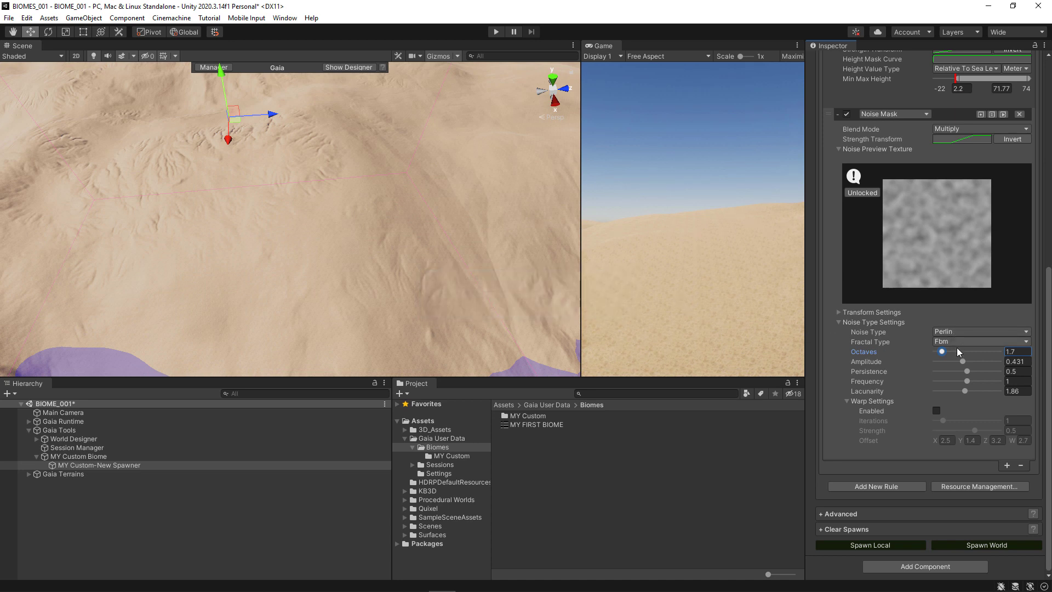
drag(943, 351, 999, 360)
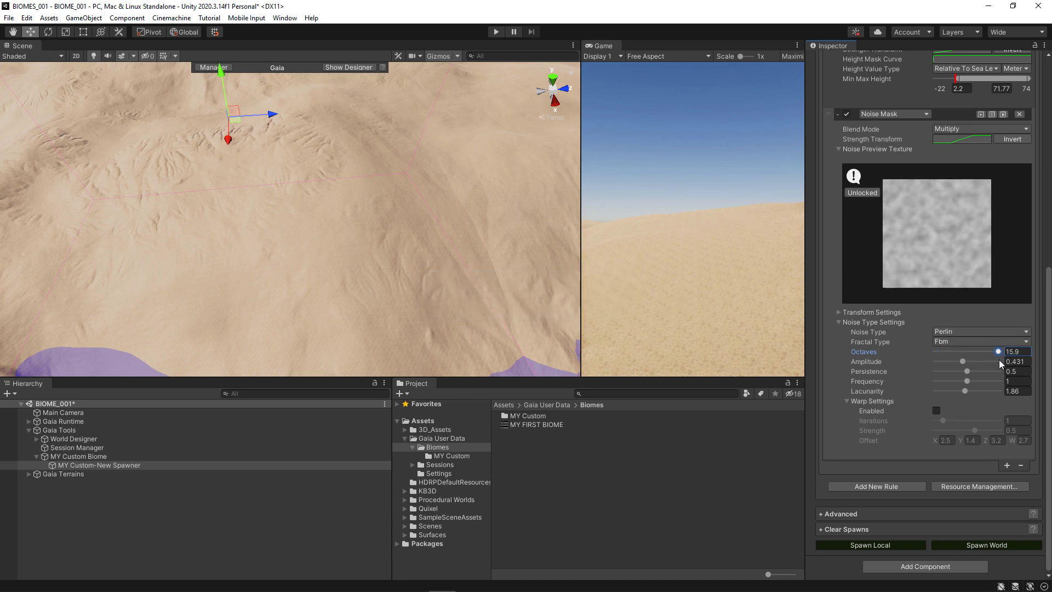
click(997, 545)
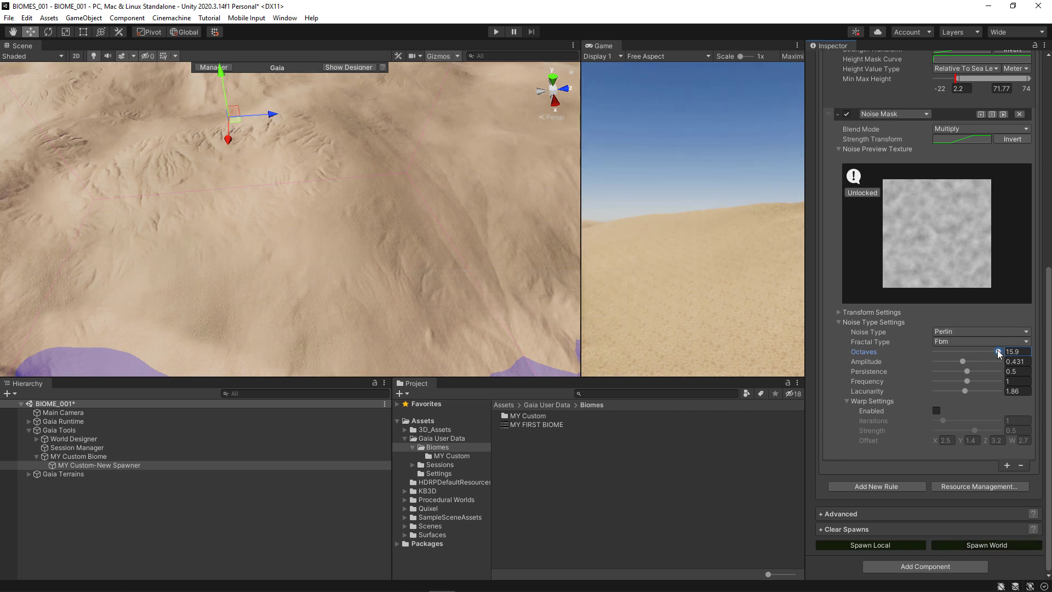
Set the Noise Mask's Octaves to 7.5 and invert its Strength Transform, spawning the world after each change.
drag(998, 353, 965, 355)
click(1000, 544)
click(1002, 140)
click(1021, 547)
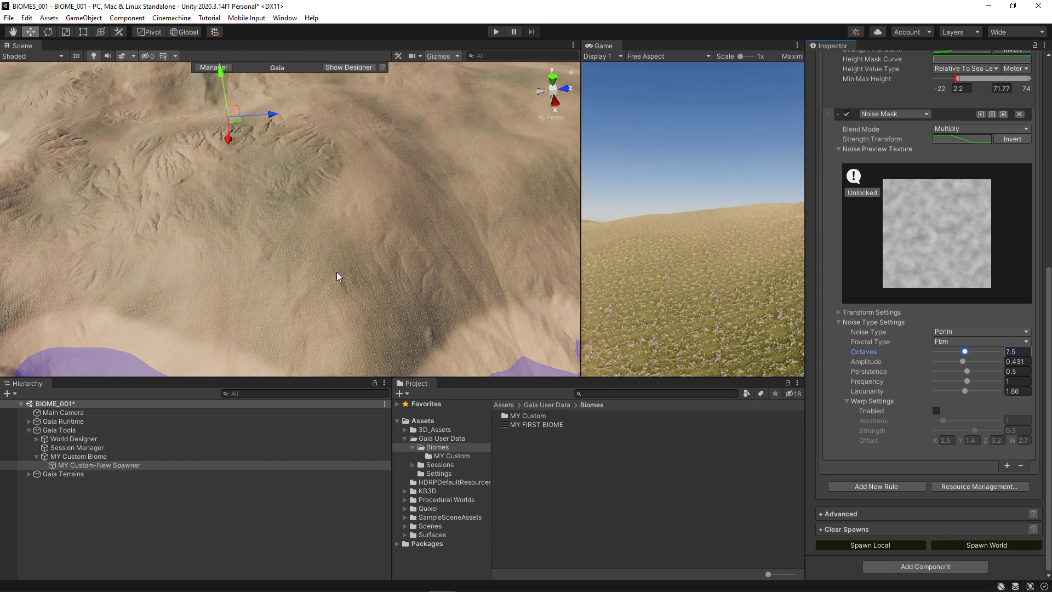
Steepen the Noise Mask's Strength Transform curve by moving its lower key to about 0.55 horizontally, and spawn the world.
alt+drag(309, 248, 192, 242)
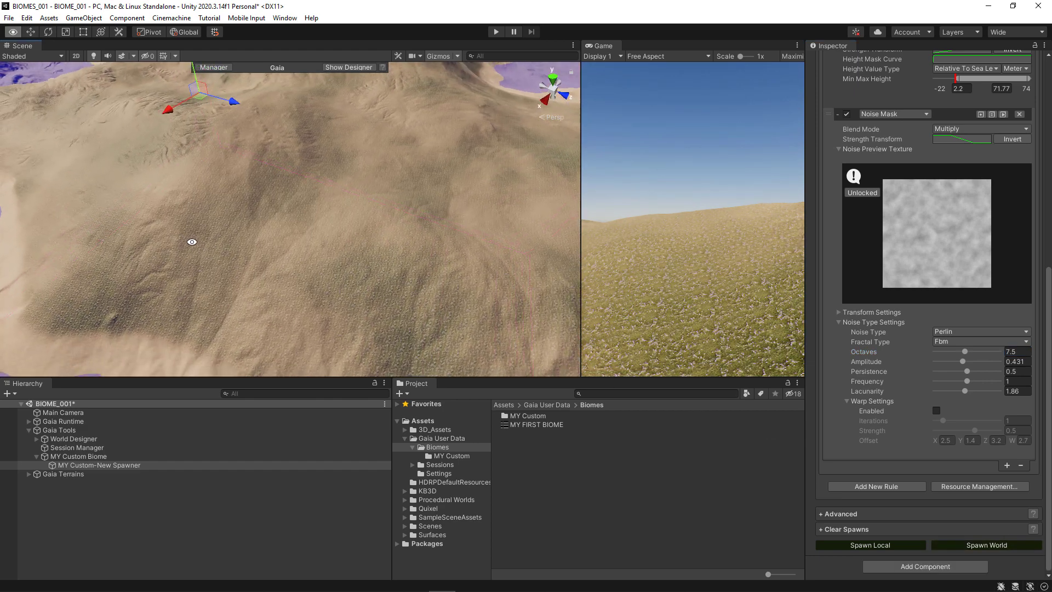
alt+right_drag(325, 255, 274, 254)
alt+drag(369, 256, 219, 242)
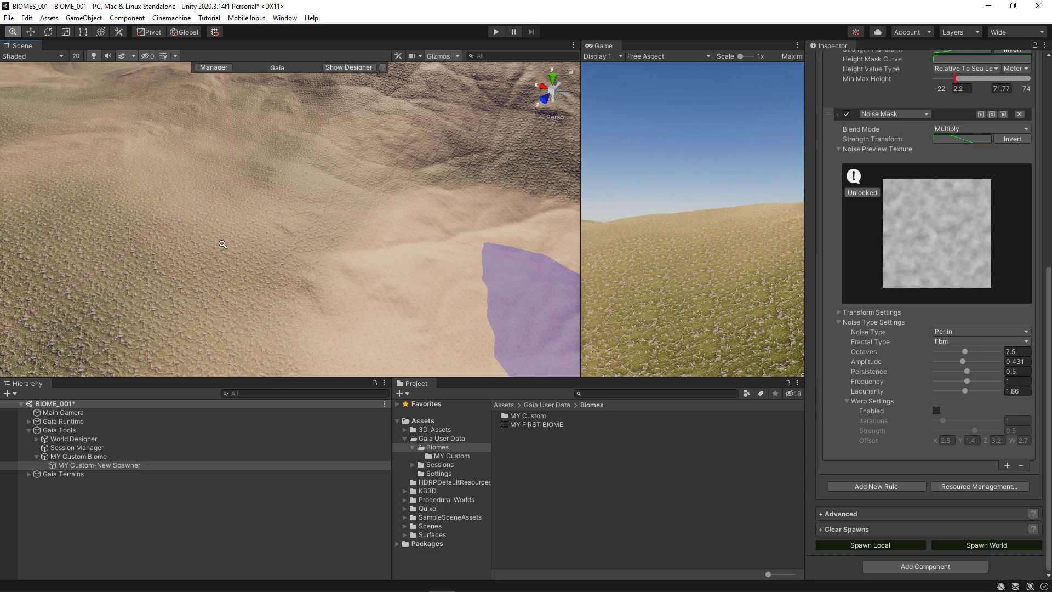
alt+right_drag(219, 243, 177, 236)
alt+drag(178, 236, 193, 240)
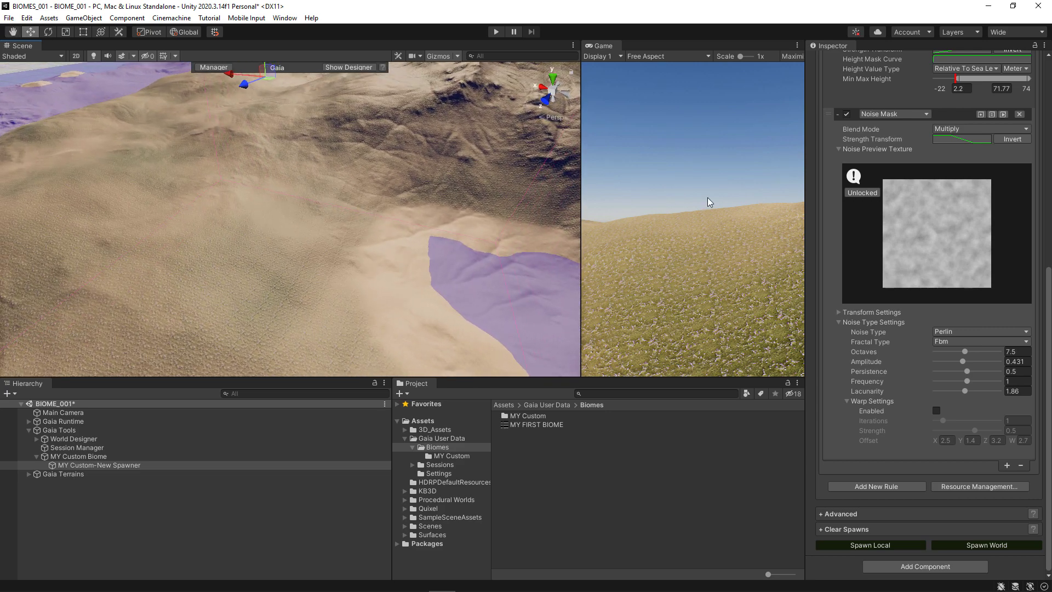
click(955, 139)
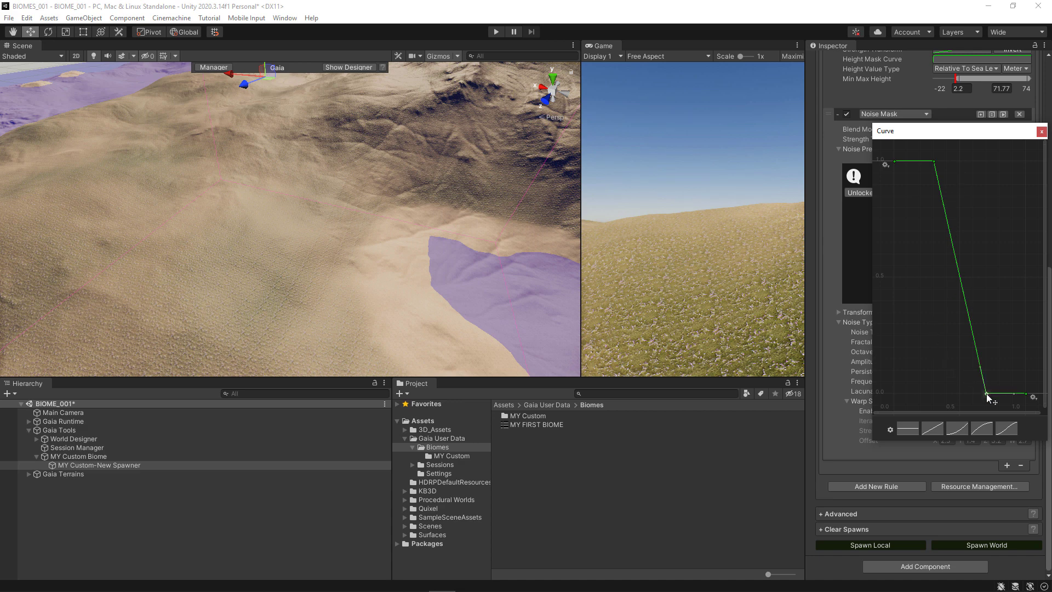
drag(986, 393, 940, 392)
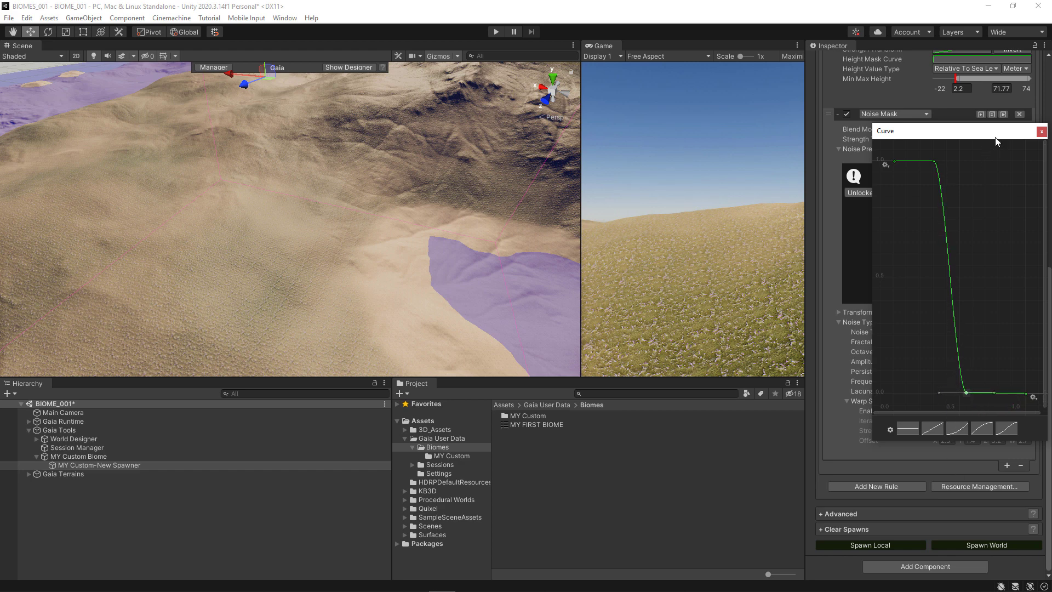
click(1041, 131)
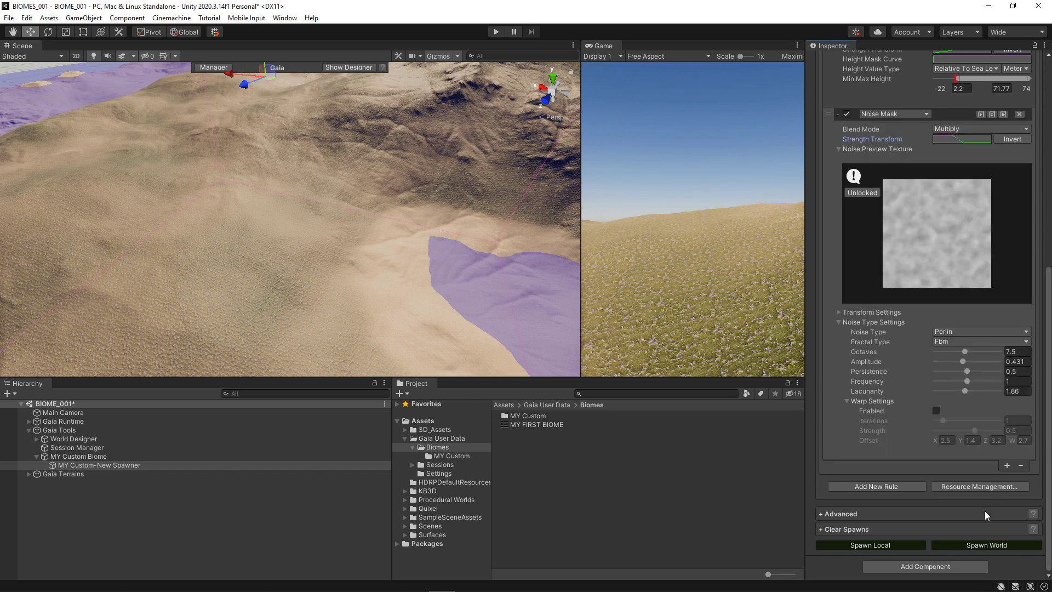
click(982, 545)
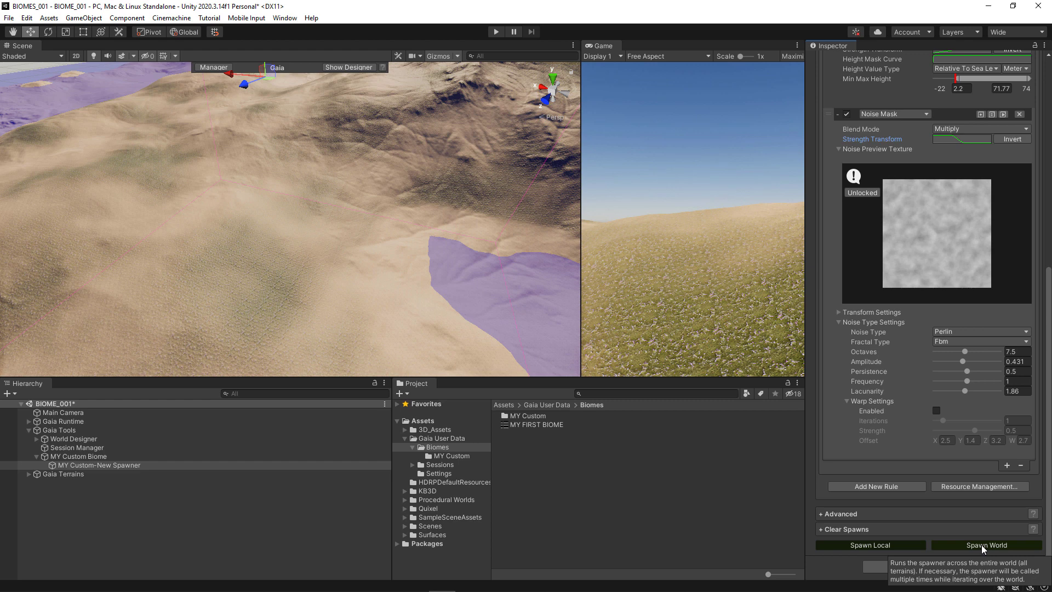
Soften the Noise Mask's Strength Transform falloff by moving the curve's lower key to about 0.65 horizontally, and respawn the world.
click(952, 139)
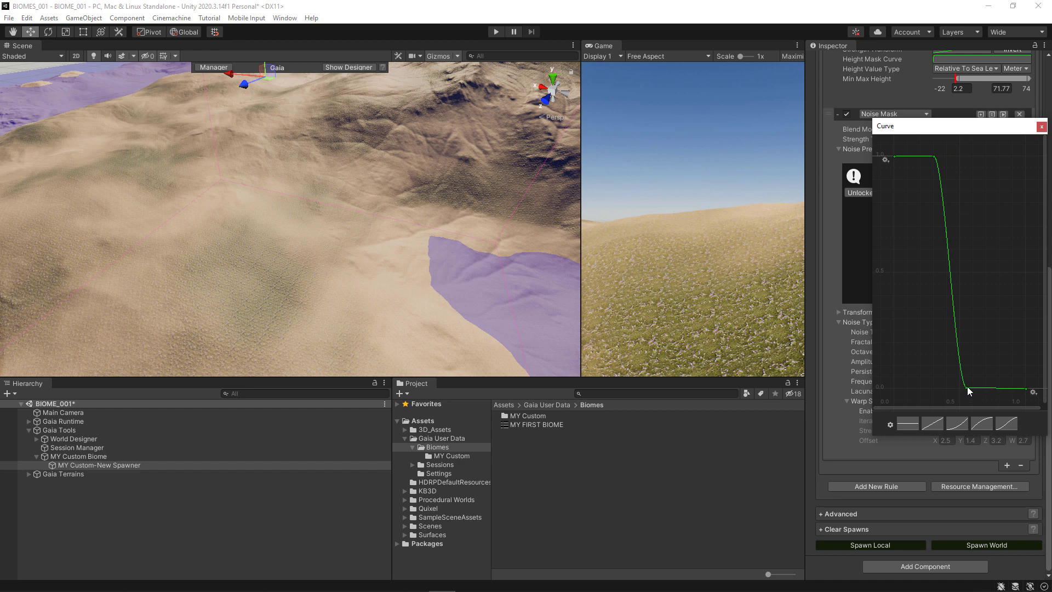
drag(968, 386, 980, 389)
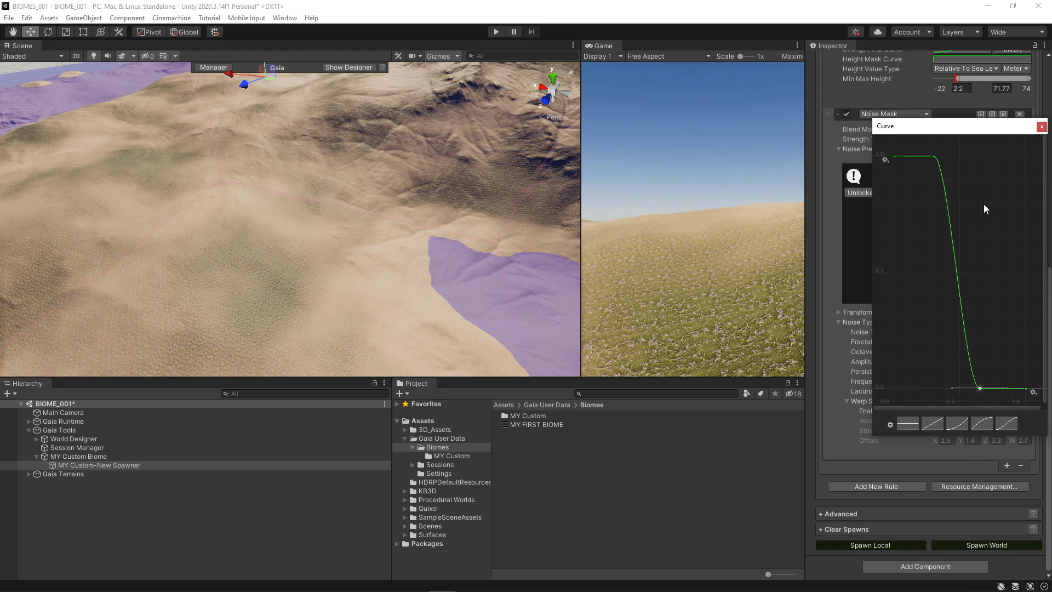
click(1040, 127)
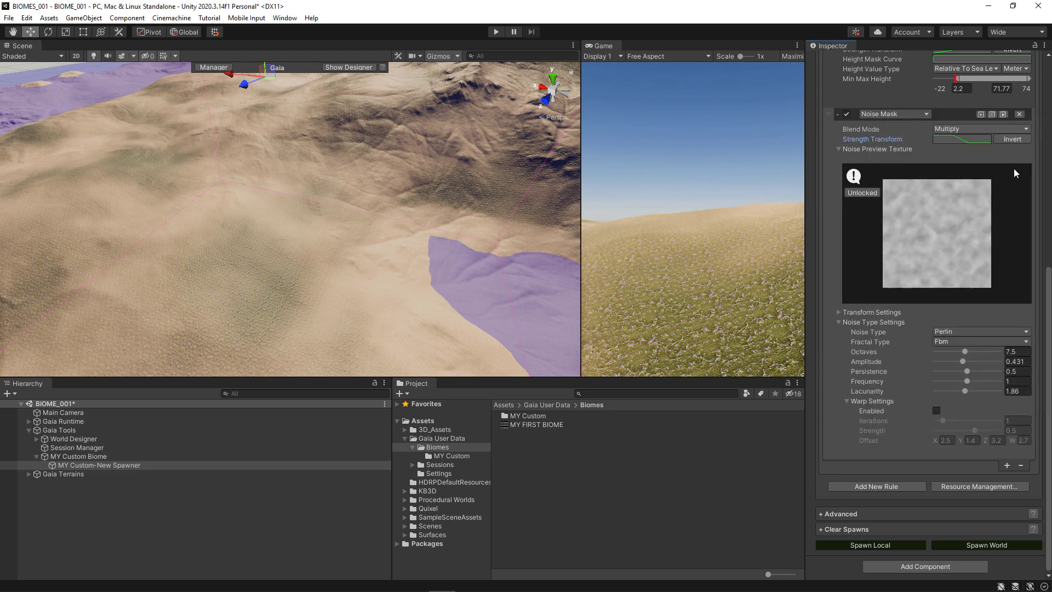
click(985, 543)
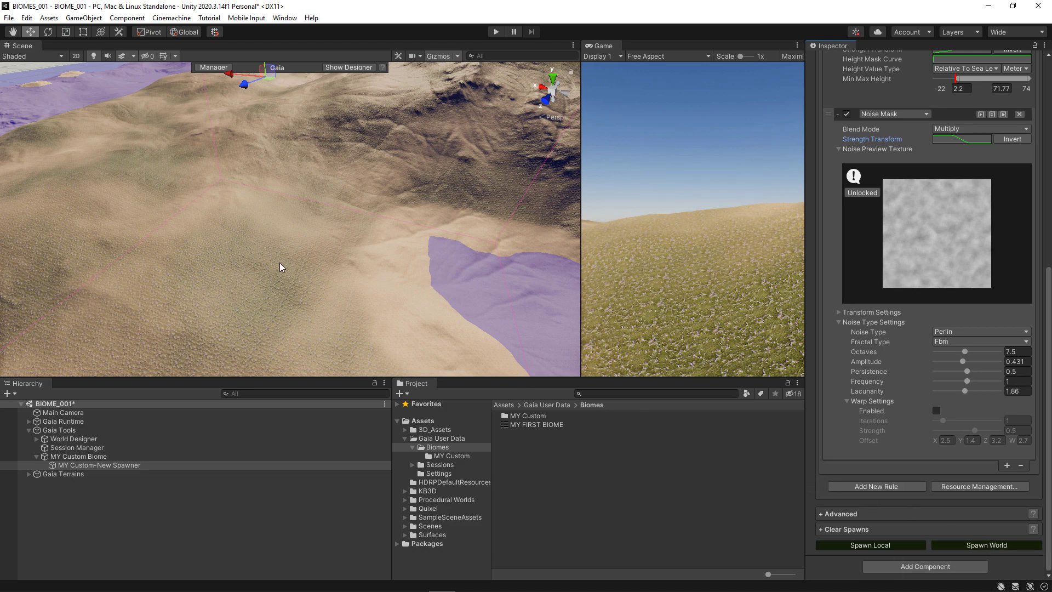
Examine the noise-masked grass distribution over the hills, slopes and shoreline from several angles.
scroll(258, 263, up, 2)
right_drag(259, 263, 495, 275)
alt+drag(495, 275, 389, 258)
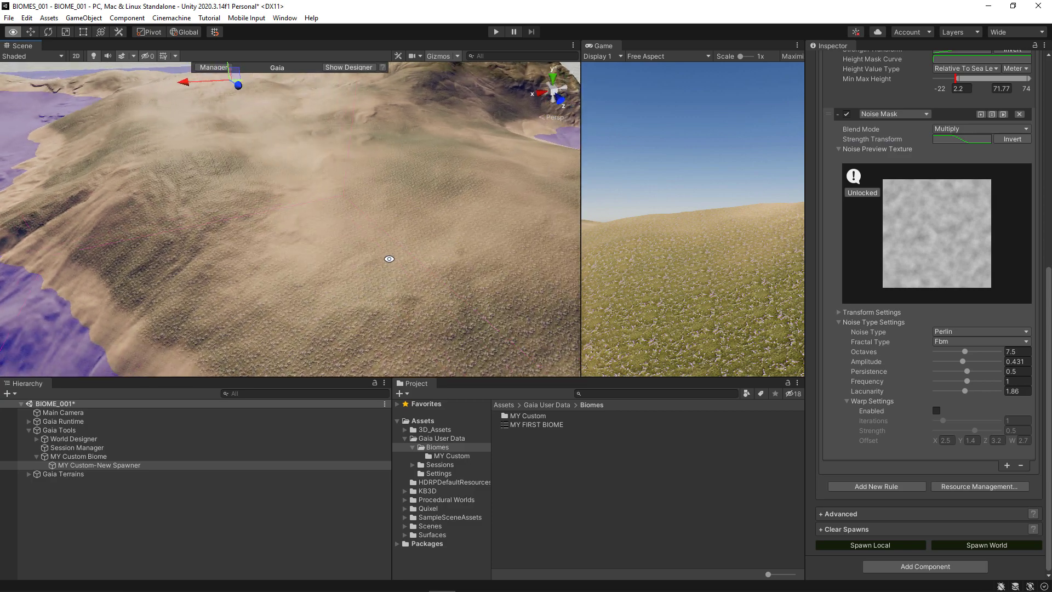
alt+right_drag(389, 258, 396, 269)
alt+drag(396, 269, 173, 258)
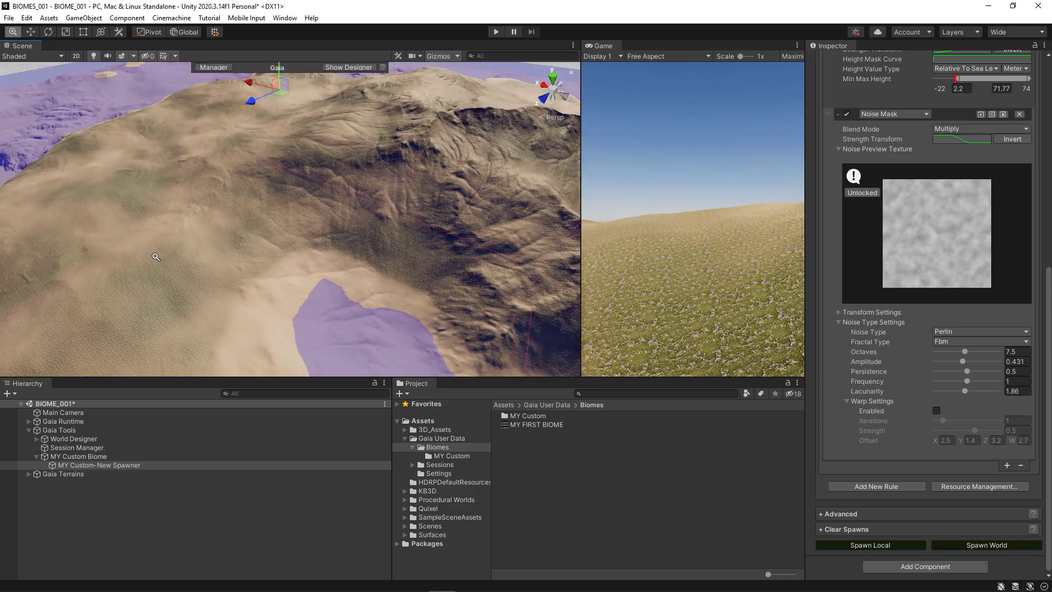
alt+drag(272, 270, 157, 242)
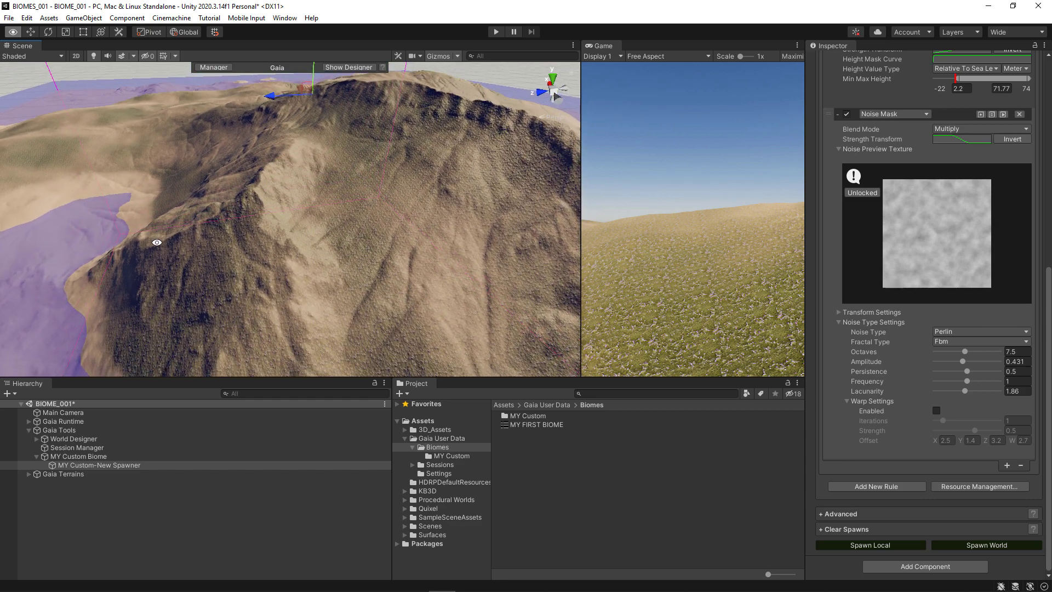
alt+right_drag(304, 263, 280, 257)
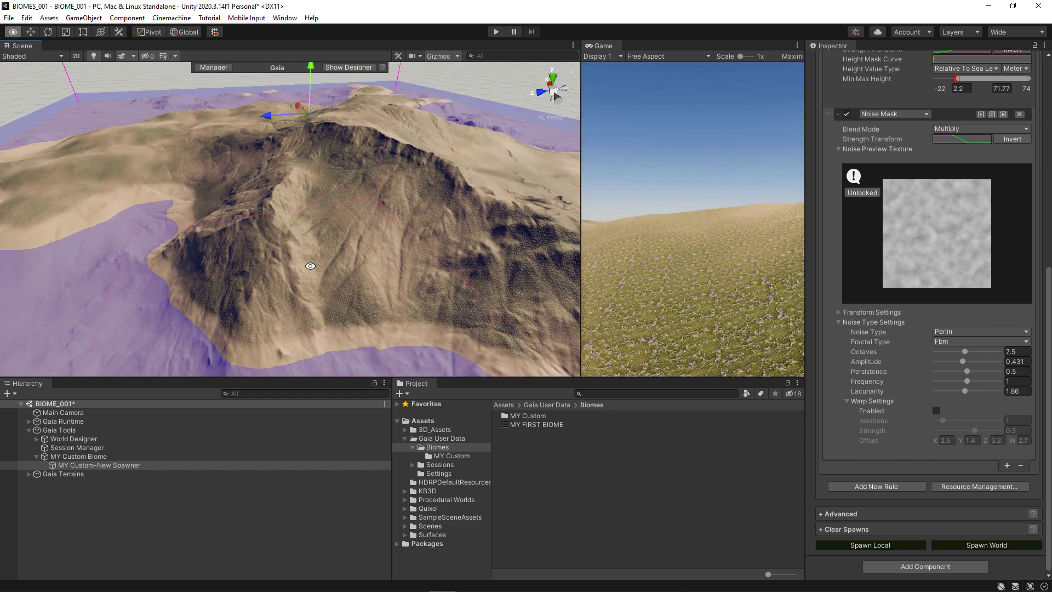
alt+drag(310, 266, 284, 273)
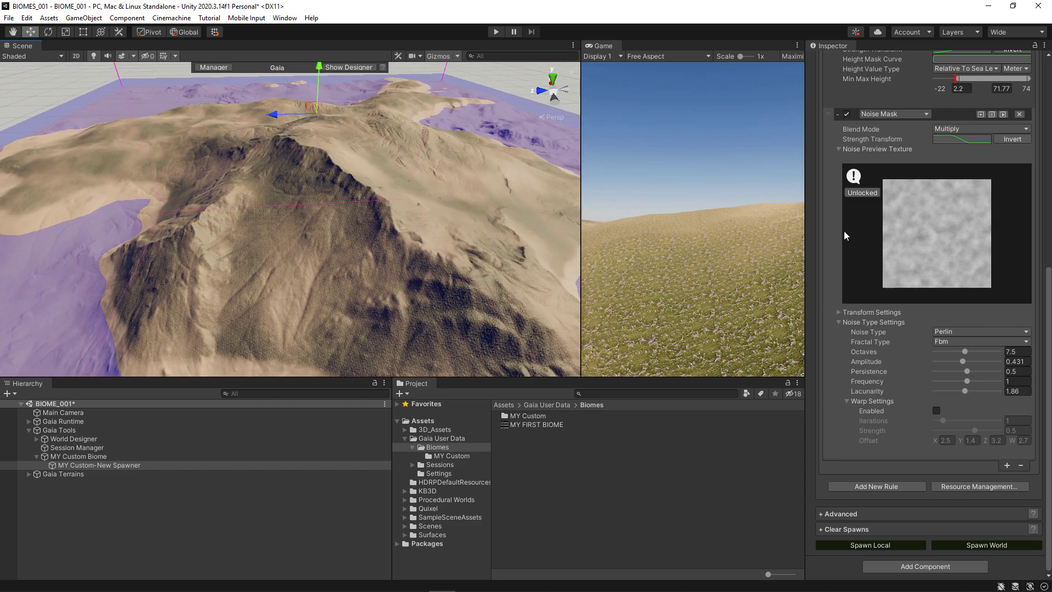
Collapse the Noise Mask and save the spawner settings over MY Custom-New Spawner.asset in the Biomes MY Custom folder, checking that folder in the project.
scroll(843, 231, up, 10)
scroll(843, 231, down, 6)
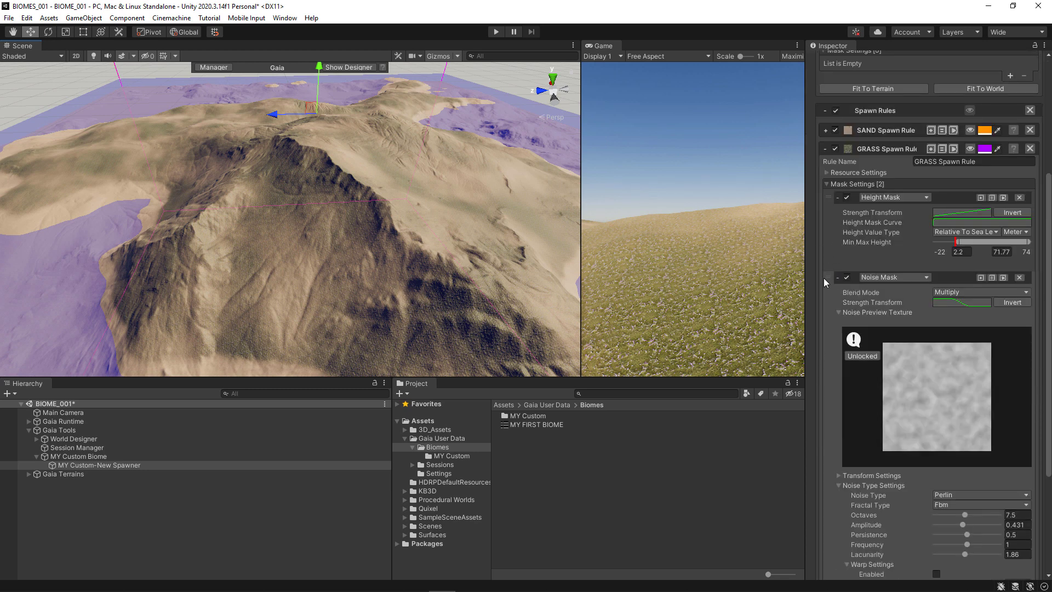
click(837, 279)
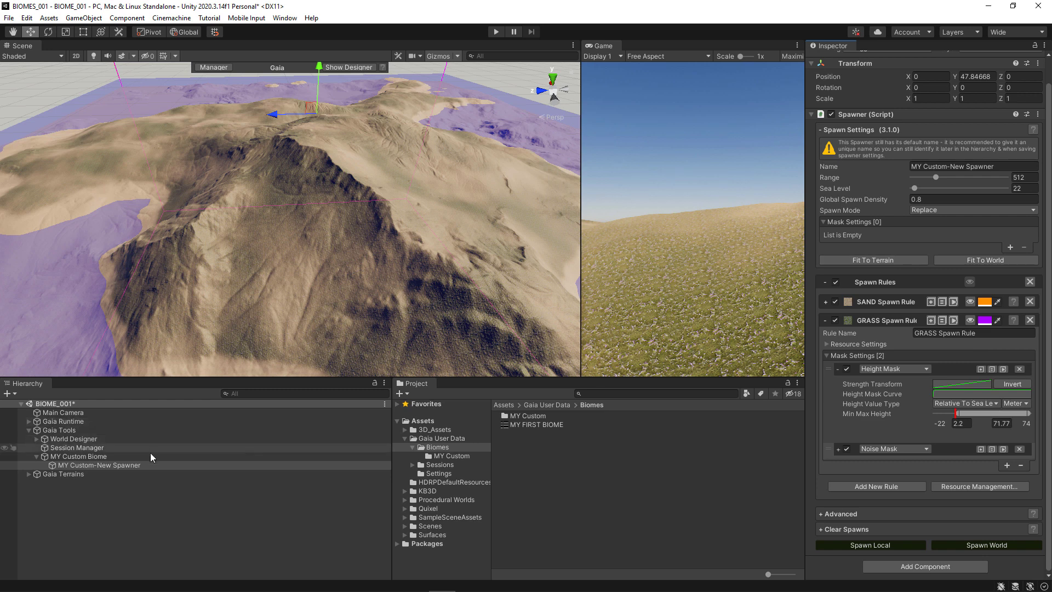
click(820, 515)
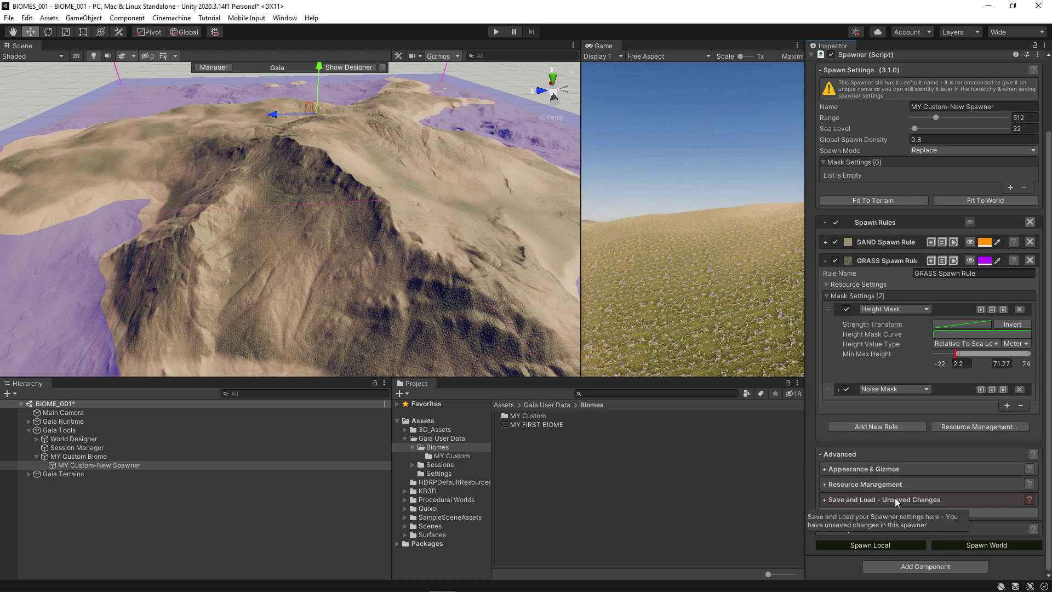
click(824, 500)
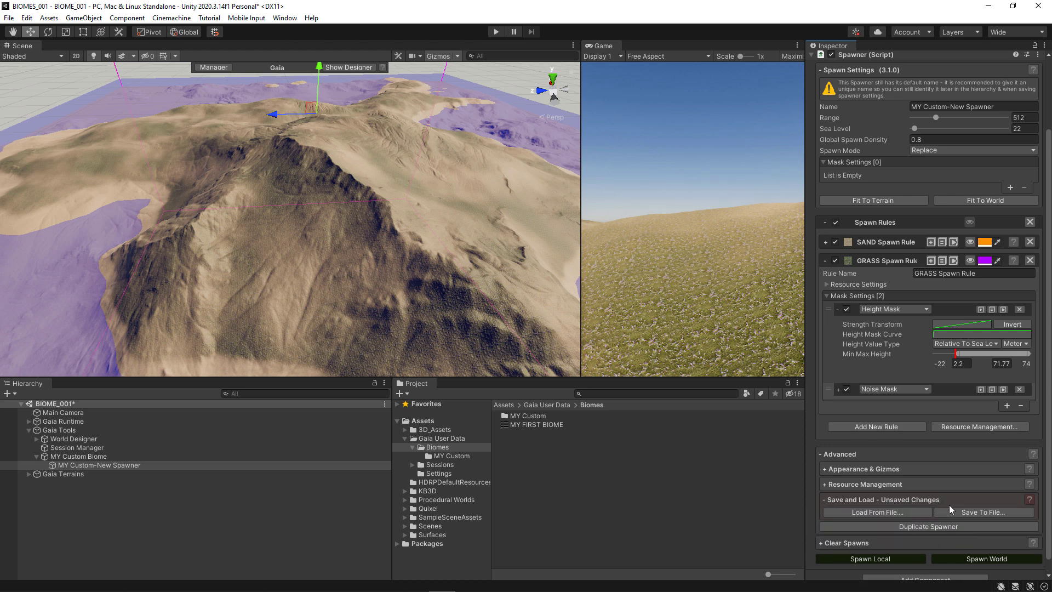
click(968, 512)
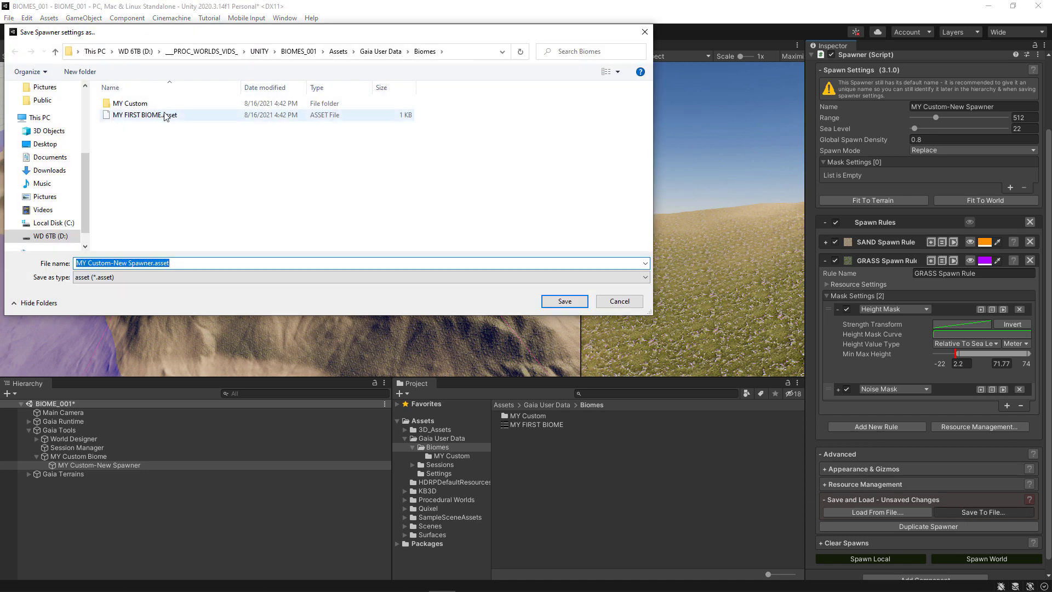
double_click(130, 103)
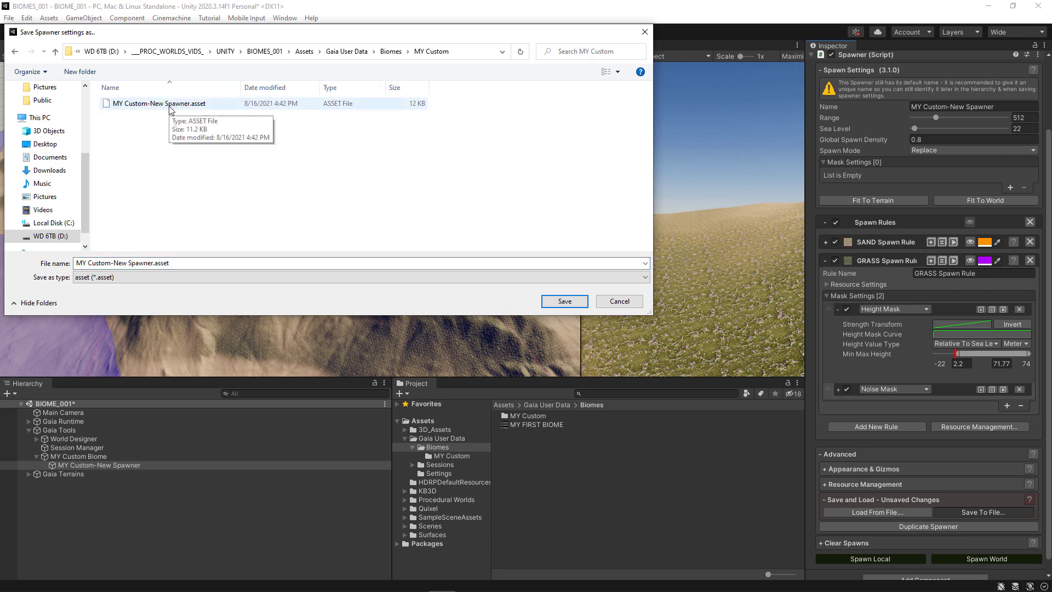
click(167, 107)
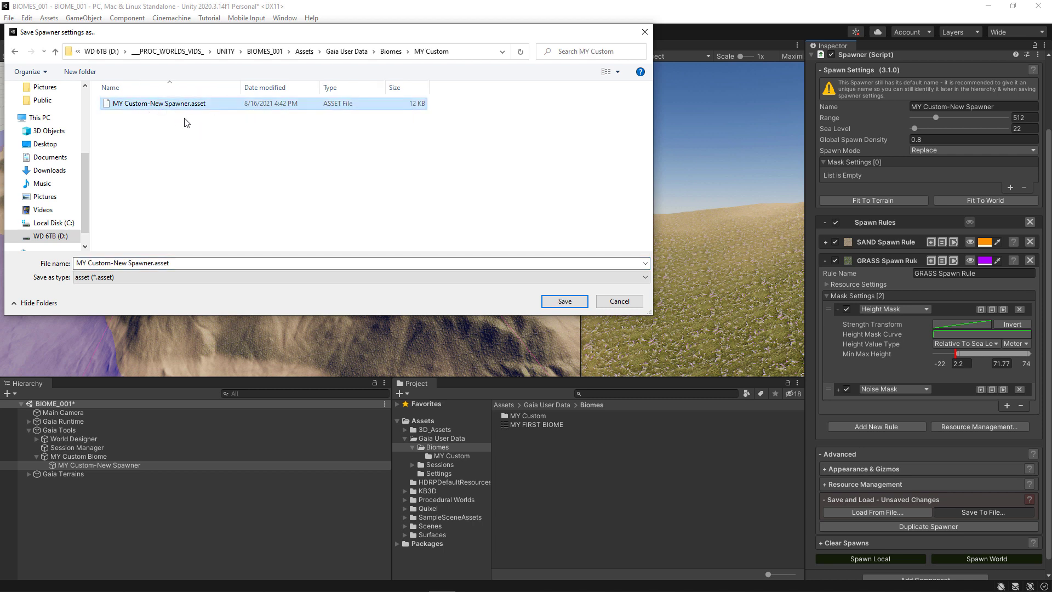
click(566, 302)
click(552, 302)
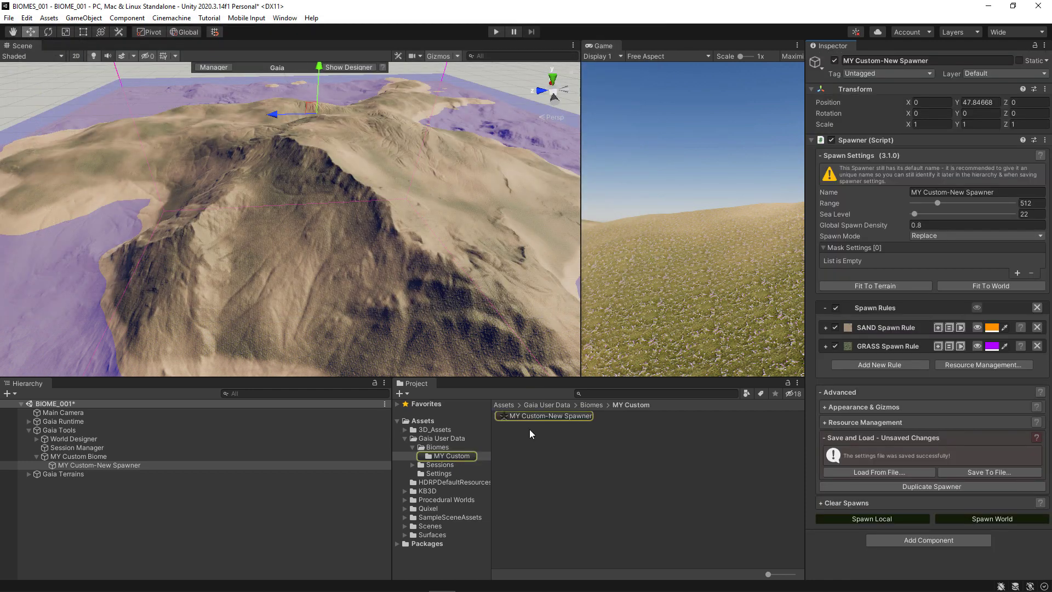
click(438, 447)
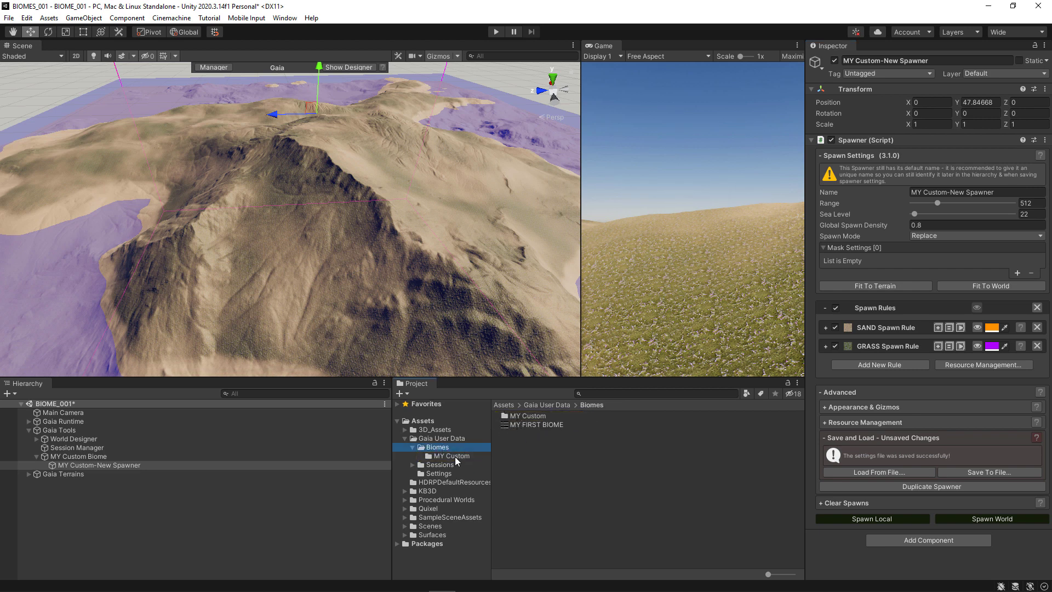
click(455, 457)
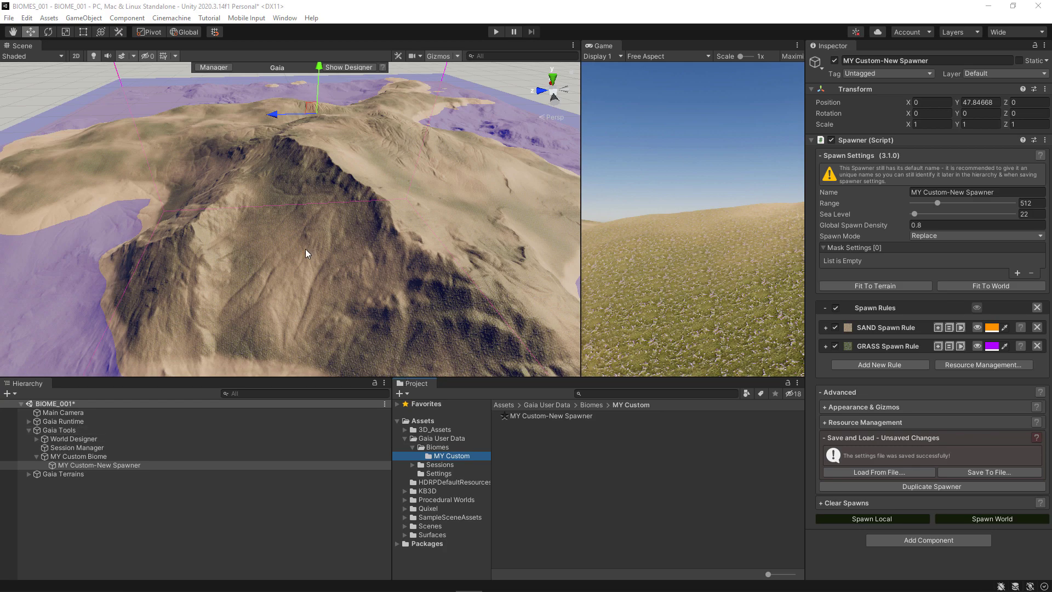
Add a new spawn rule to the spawner, name it Tree Spawn Rule, and set its resource type to Terrain Tree.
alt+right_drag(253, 254, 376, 288)
alt+drag(377, 288, 320, 273)
alt+right_drag(320, 273, 299, 274)
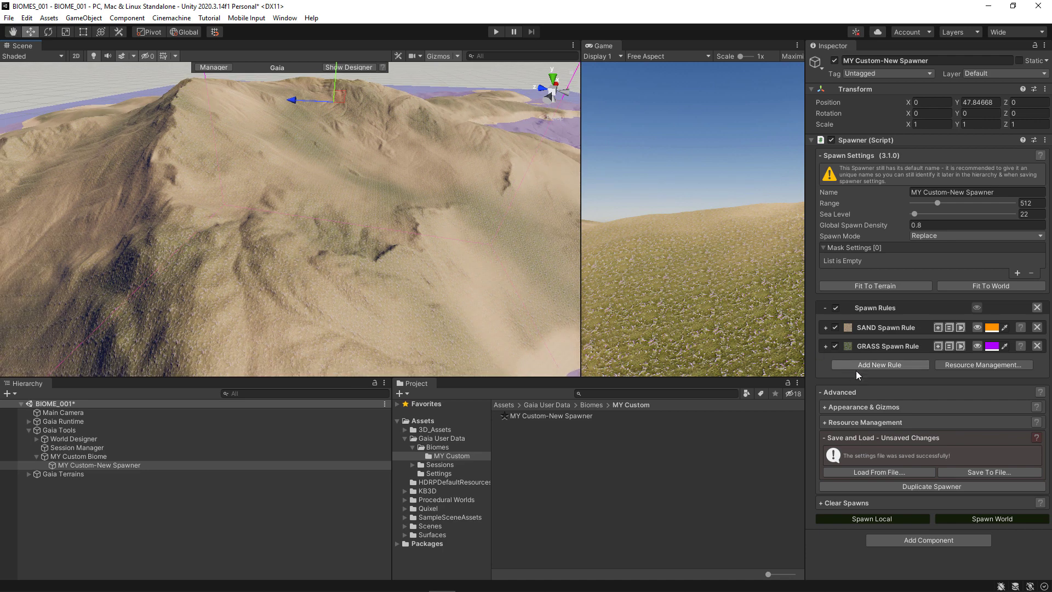
click(869, 366)
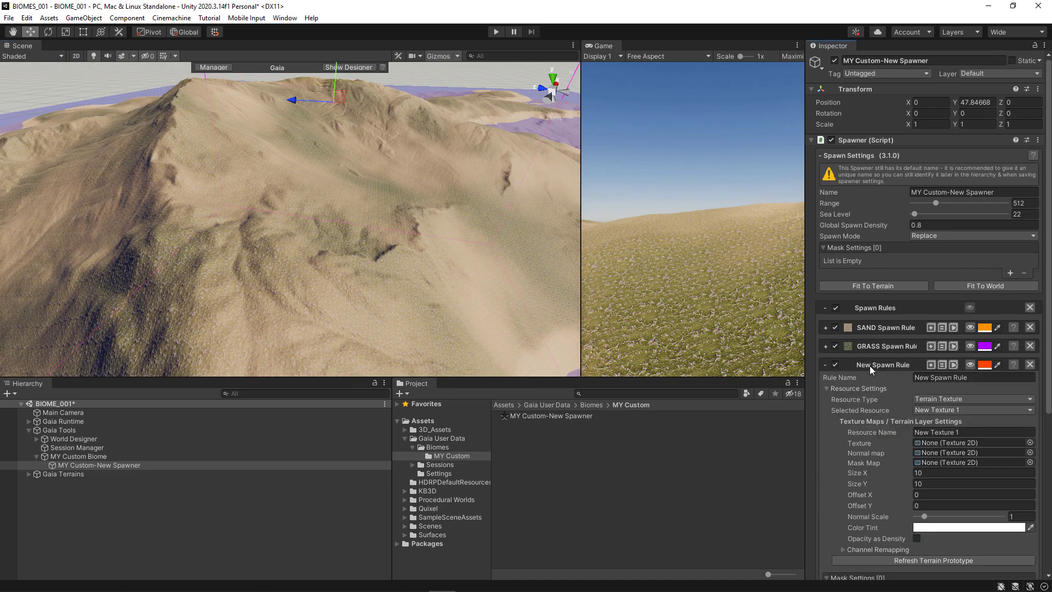
scroll(881, 376, down, 5)
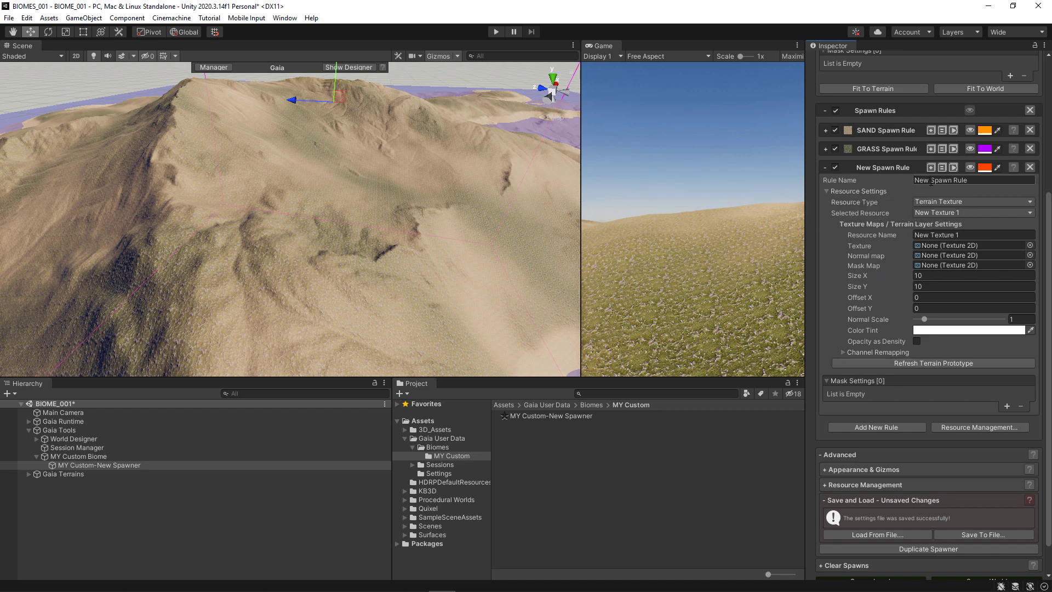
click(928, 183)
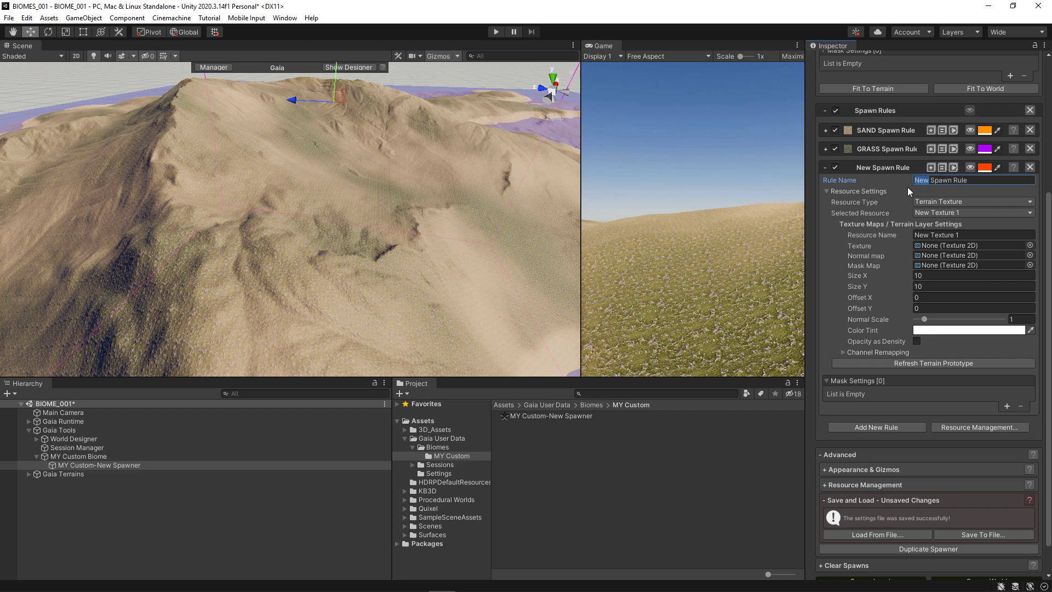
text(Tree)
click(949, 201)
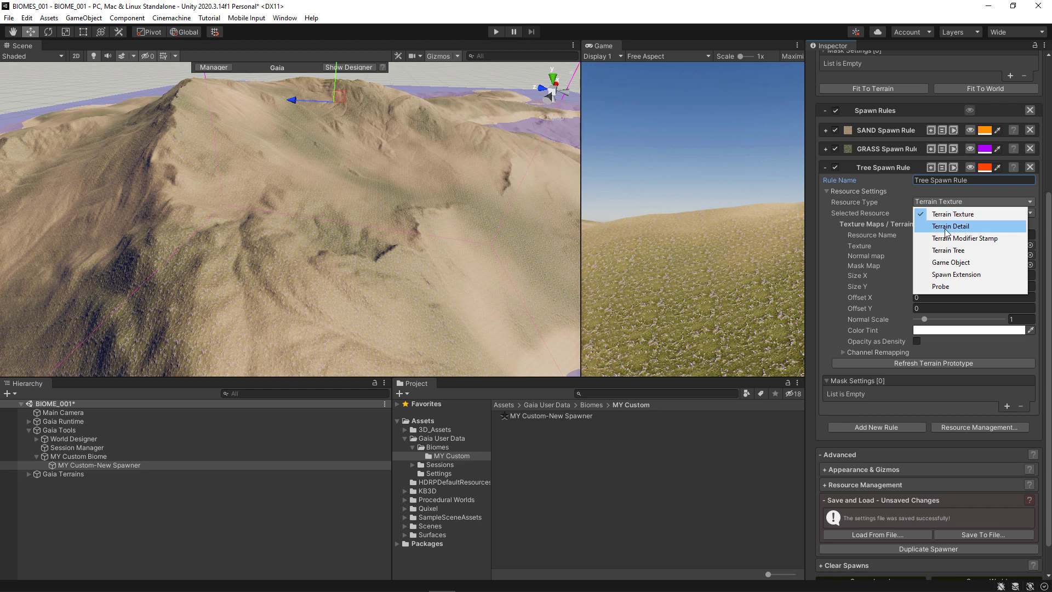
click(943, 252)
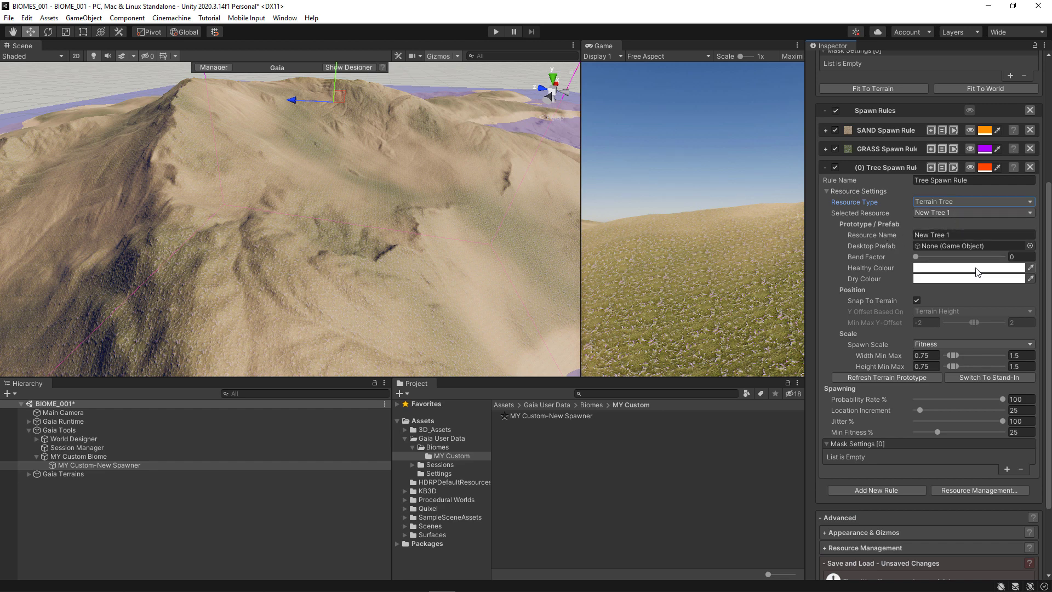
Find and assign PW_Tree_Sequoia_01 as the desktop prefab of the tree spawn rule.
click(1030, 245)
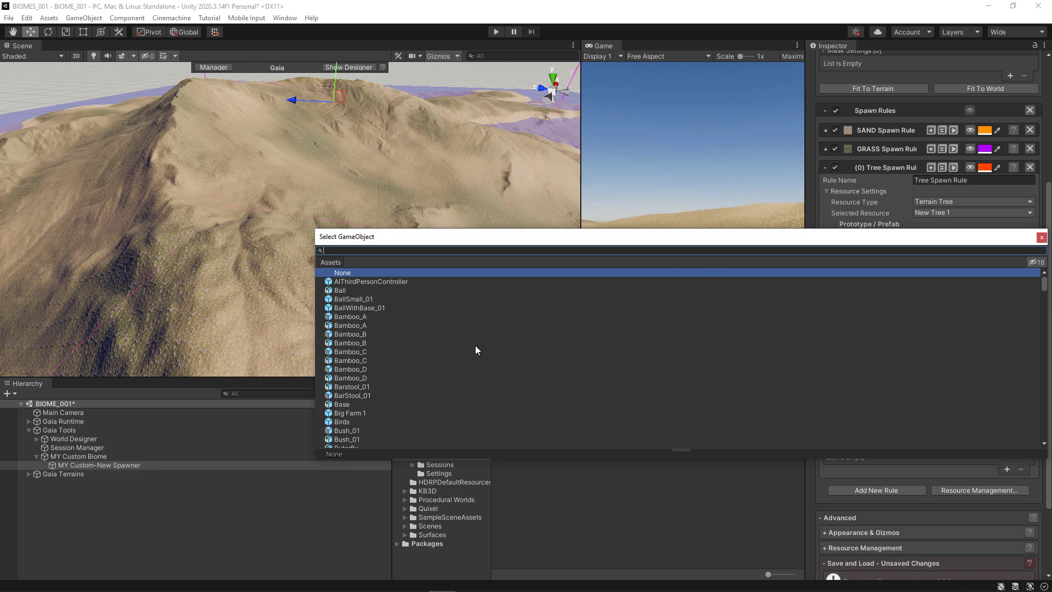
text(tre)
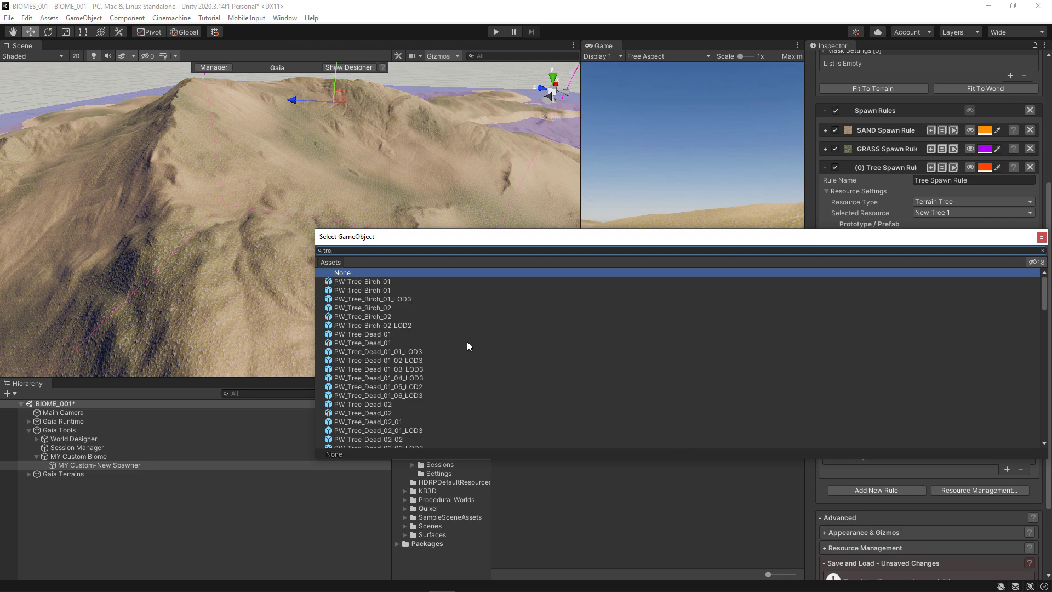
scroll(466, 342, down, 6)
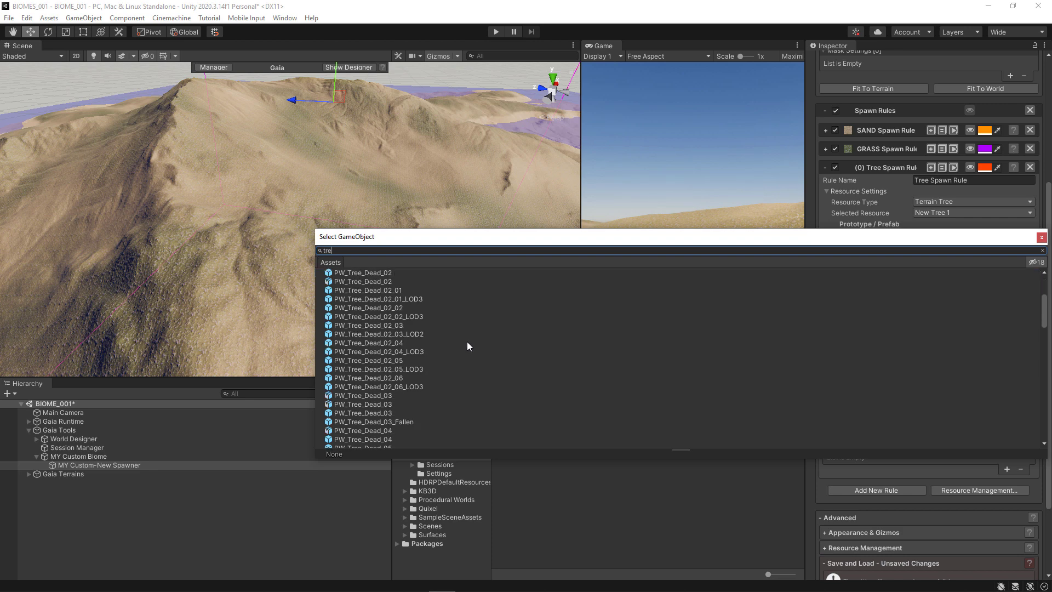
scroll(467, 345, down, 6)
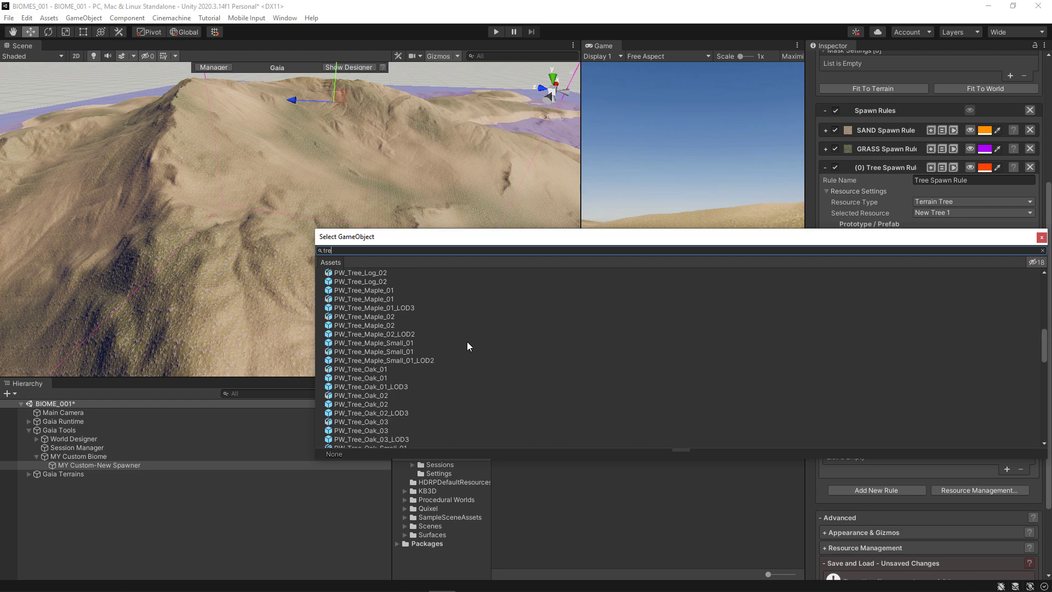
scroll(467, 346, down, 1)
scroll(467, 343, down, 3)
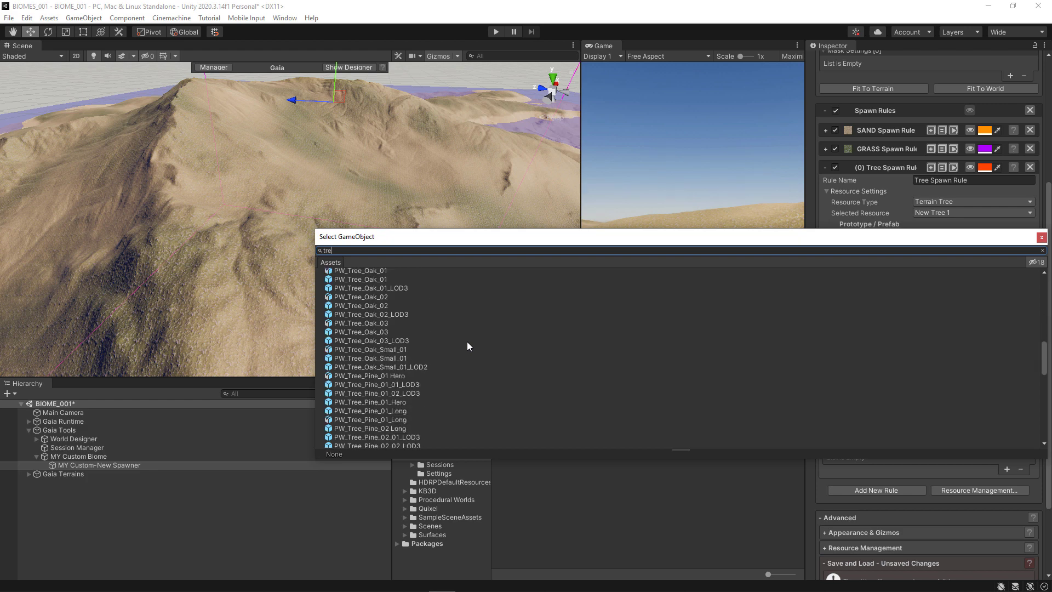
scroll(467, 345, down, 4)
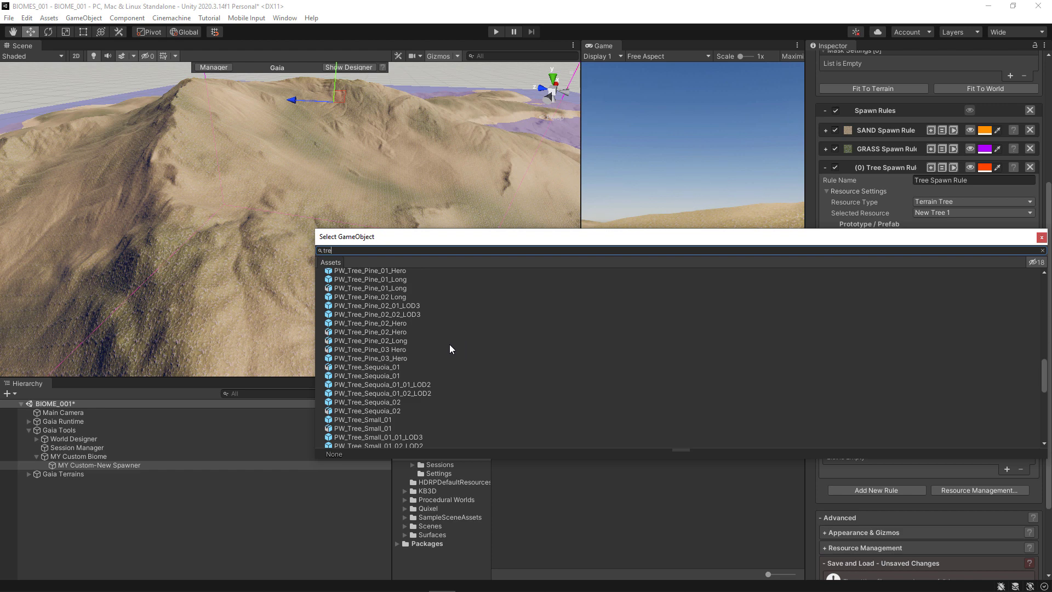
click(382, 374)
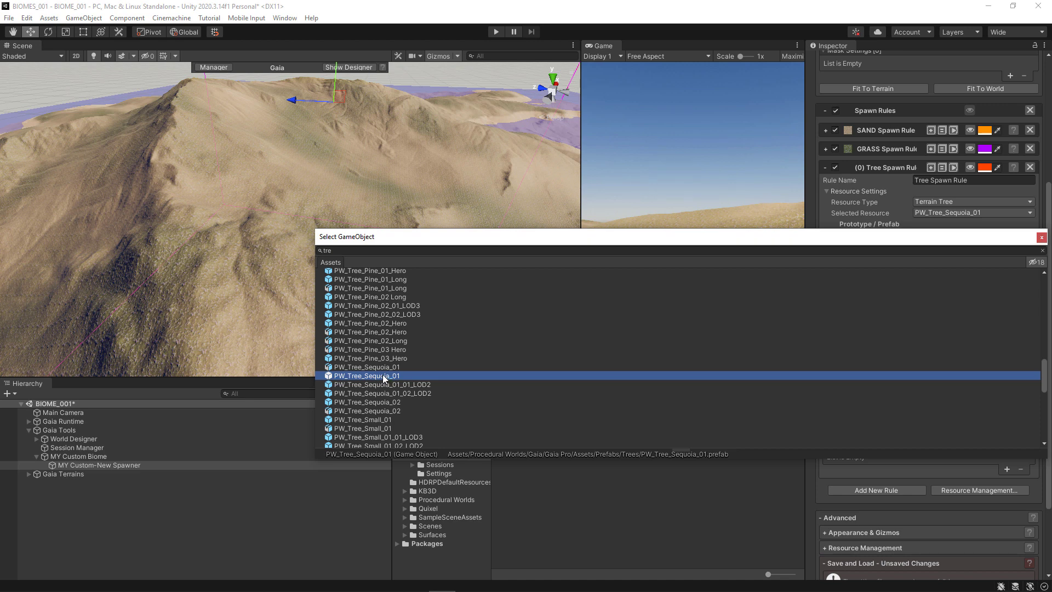
double_click(381, 375)
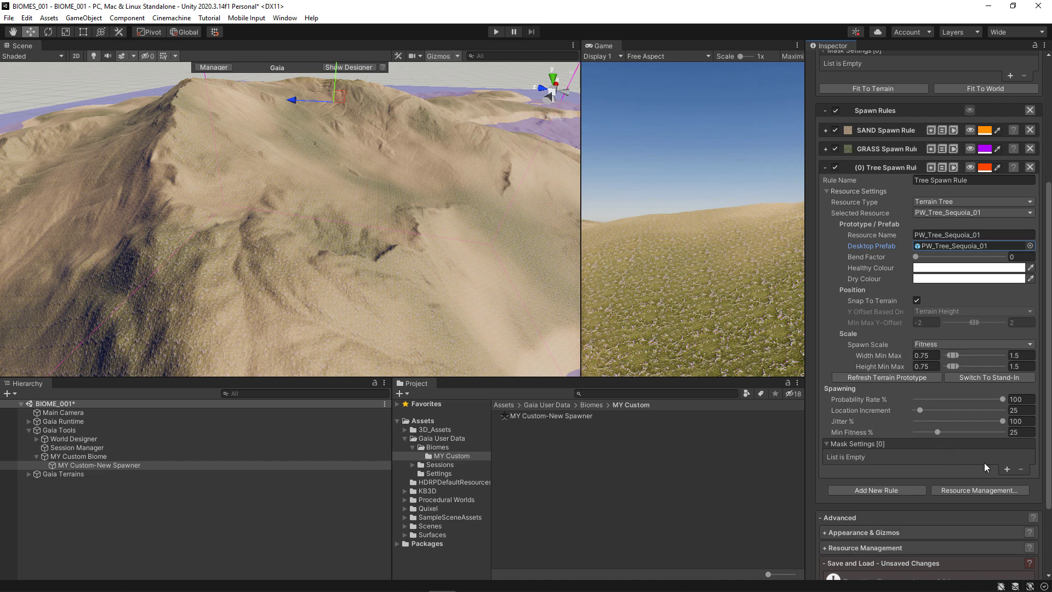
Add a Terrain Texture mask linked to the GRASS Spawn Rule to the tree rule, and spawn the world.
click(1006, 469)
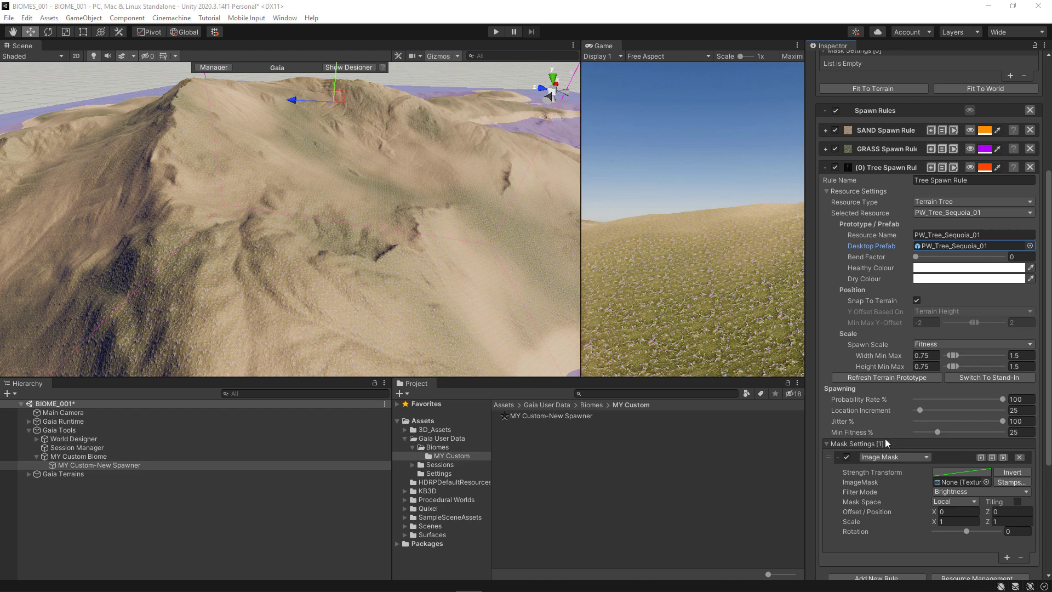
click(900, 457)
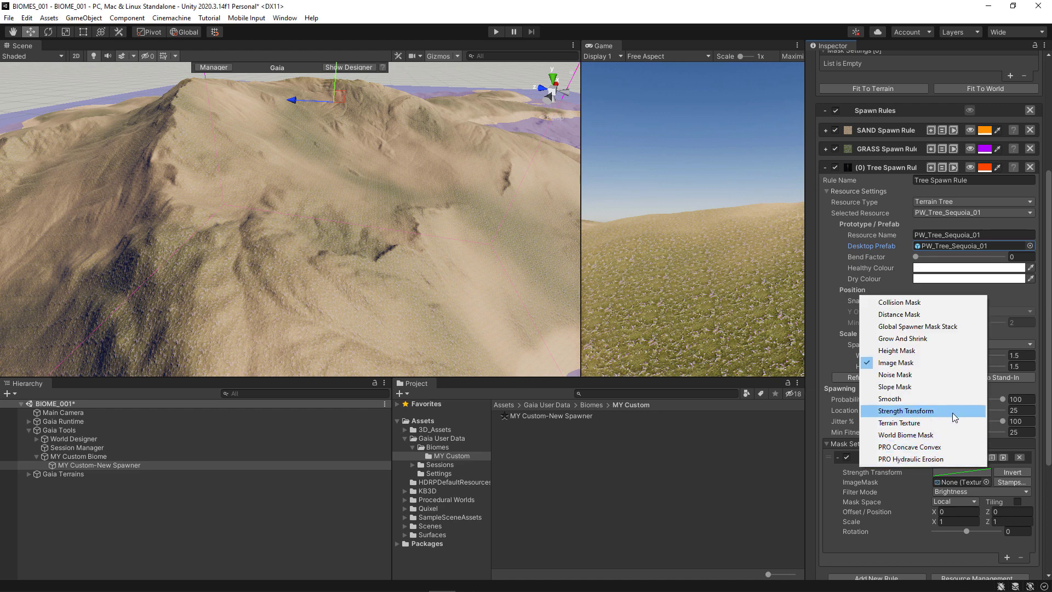
click(939, 423)
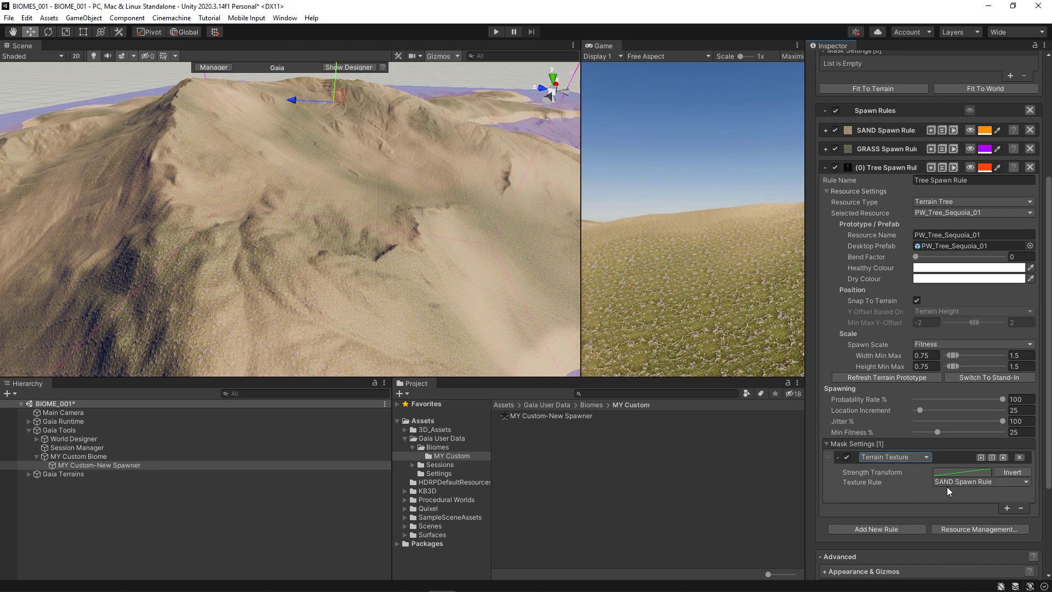
click(980, 481)
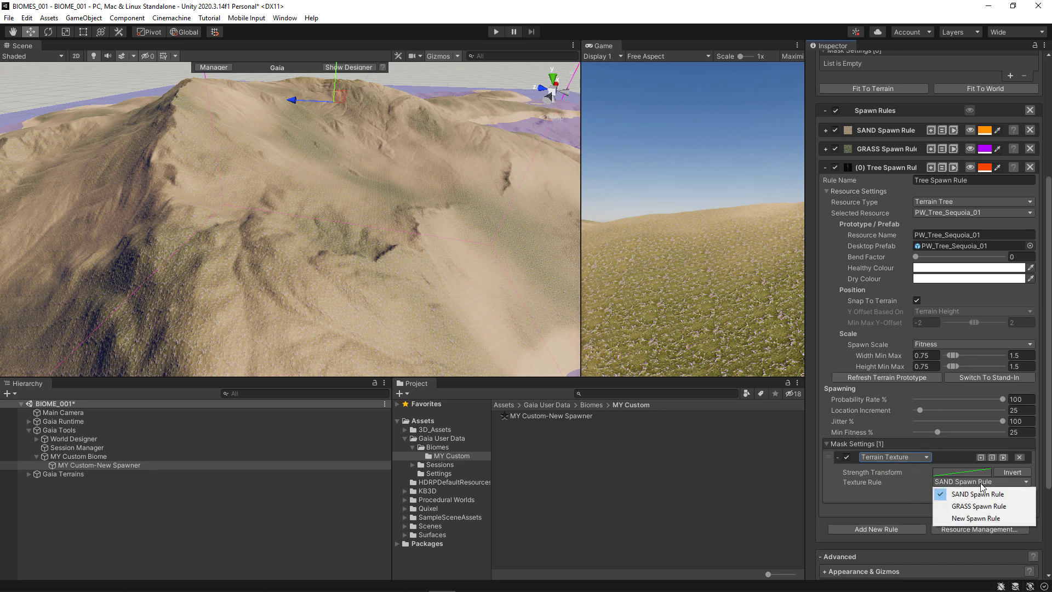
click(978, 506)
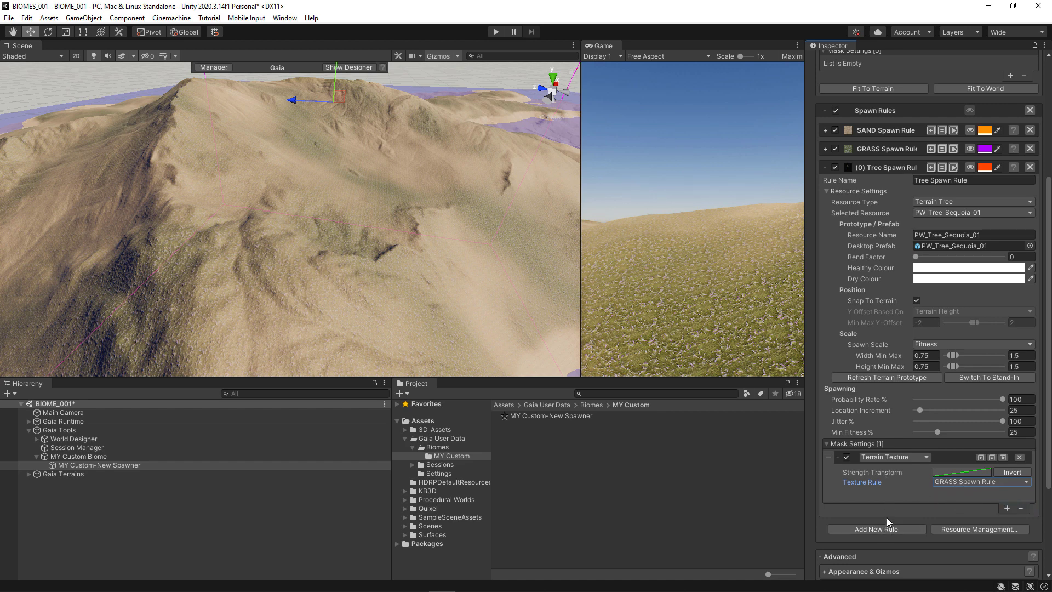
scroll(901, 505, down, 5)
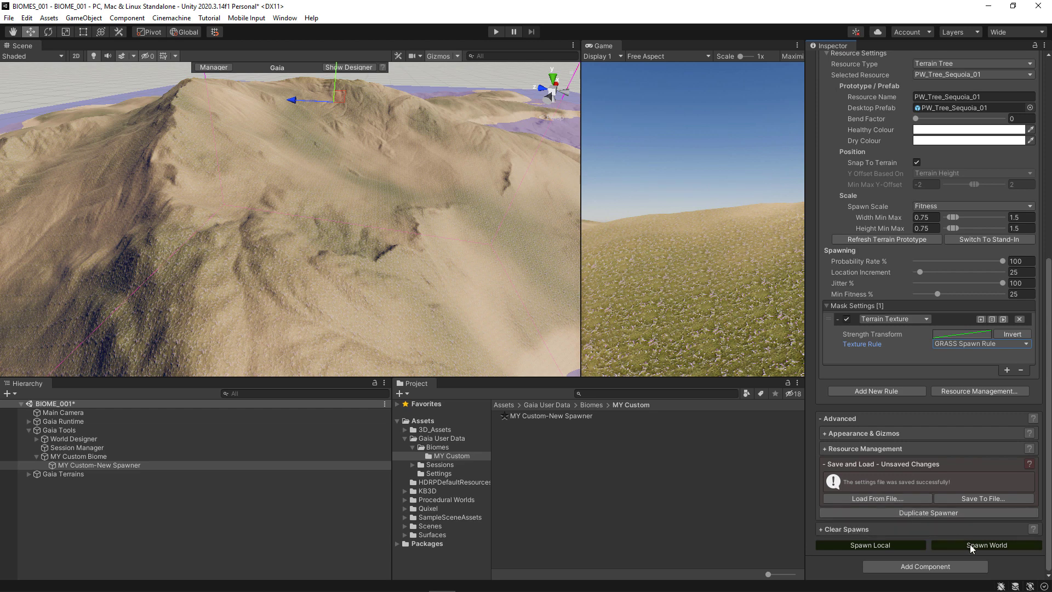
click(970, 545)
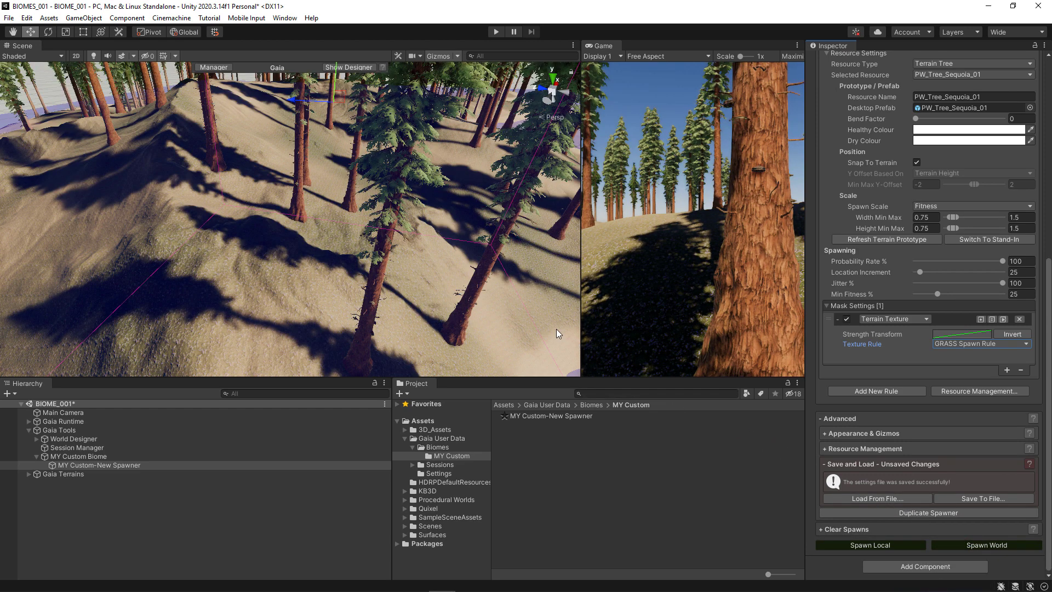
Switch the tree rule's Spawn Scale to Fixed and respawn the world.
alt+right_drag(383, 265, 277, 255)
alt+drag(344, 268, 196, 252)
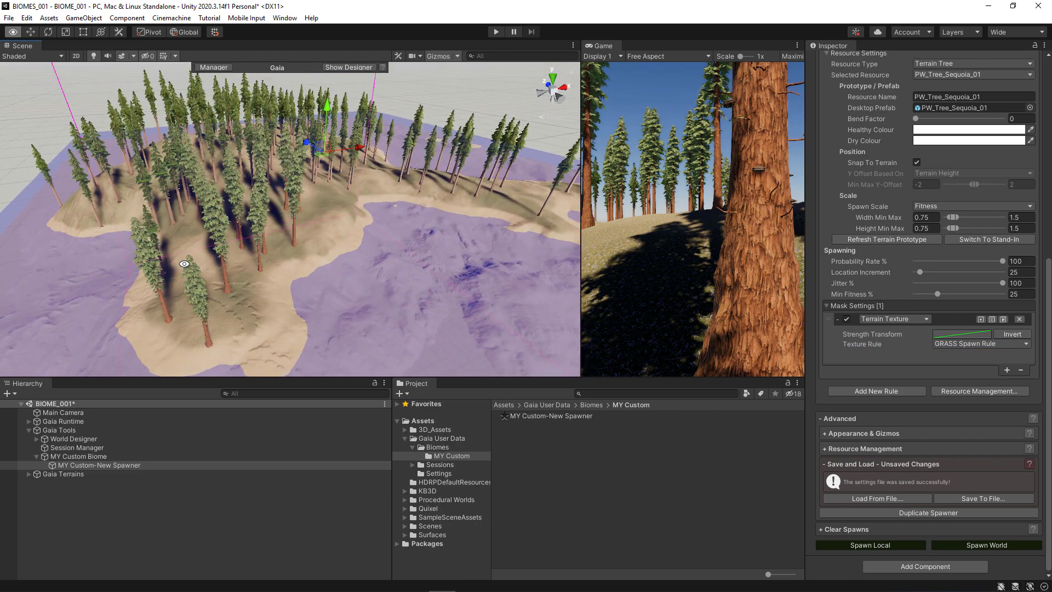
alt+right_drag(197, 251, 275, 262)
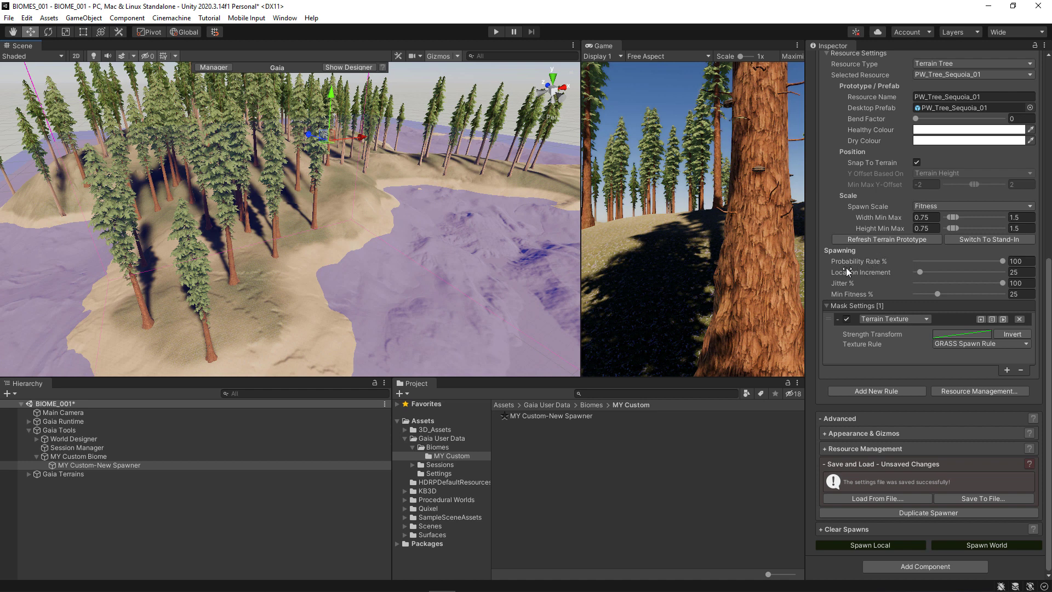
click(942, 205)
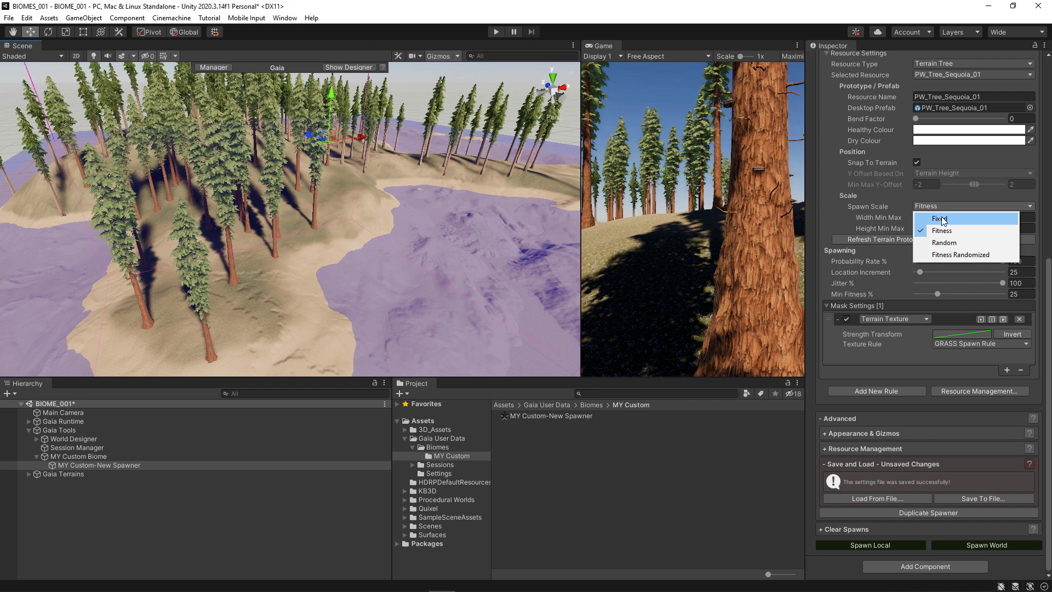
click(939, 219)
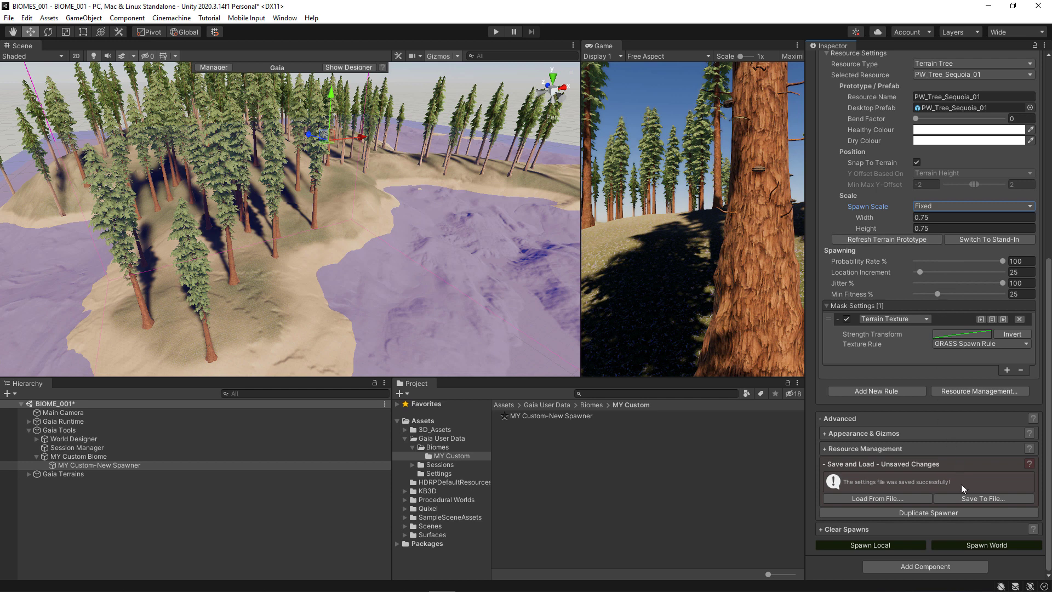
click(1003, 547)
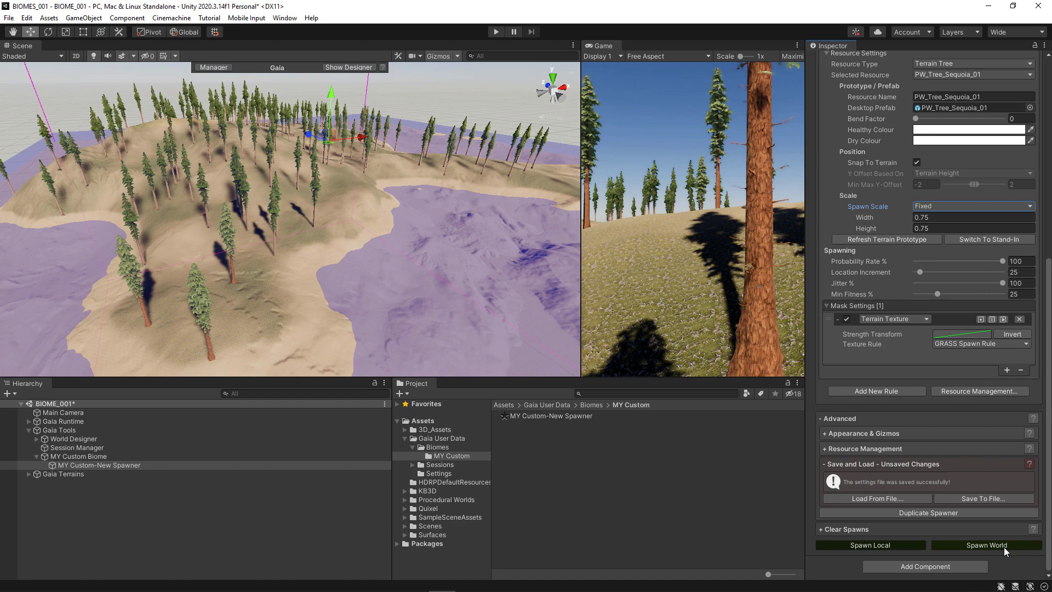
Set the tree rule's width and height scale both to 0.25 and respawn the world.
right_drag(198, 356, 382, 343)
alt+drag(395, 338, 361, 342)
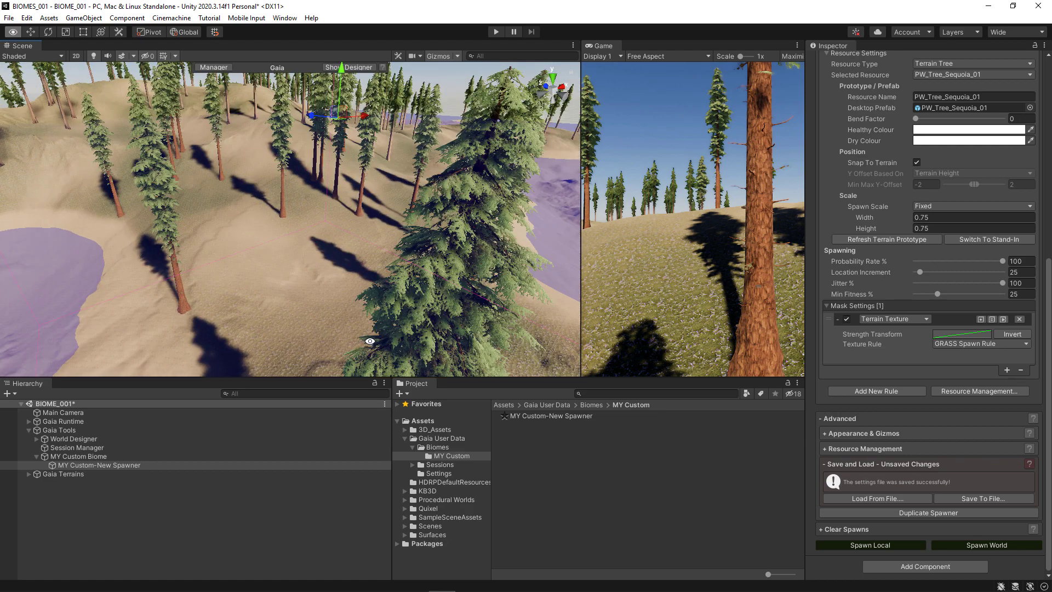
alt+right_drag(373, 340, 364, 340)
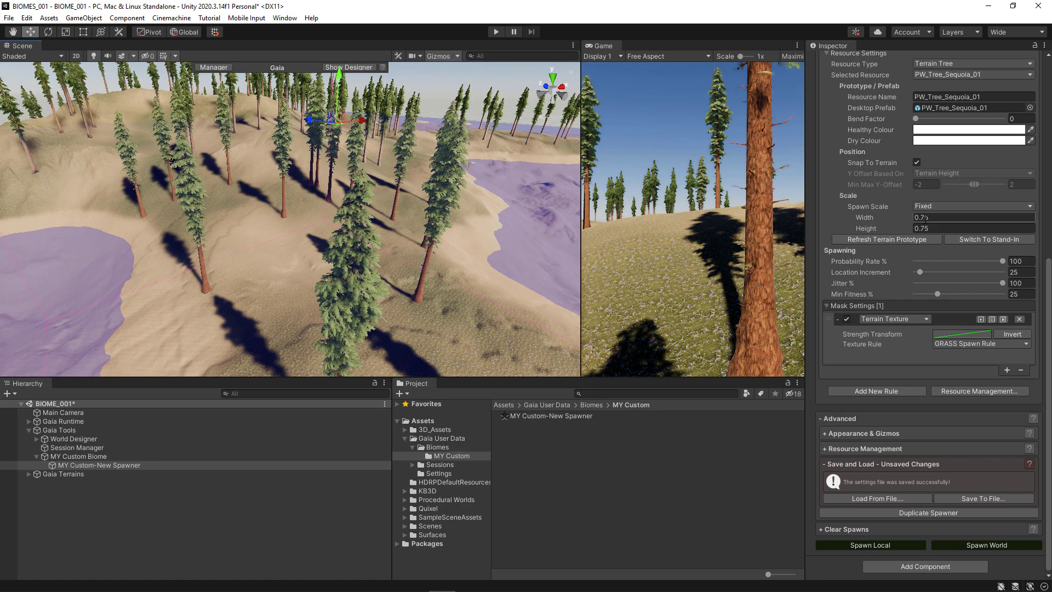
click(933, 218)
drag(924, 217, 924, 217)
click(922, 229)
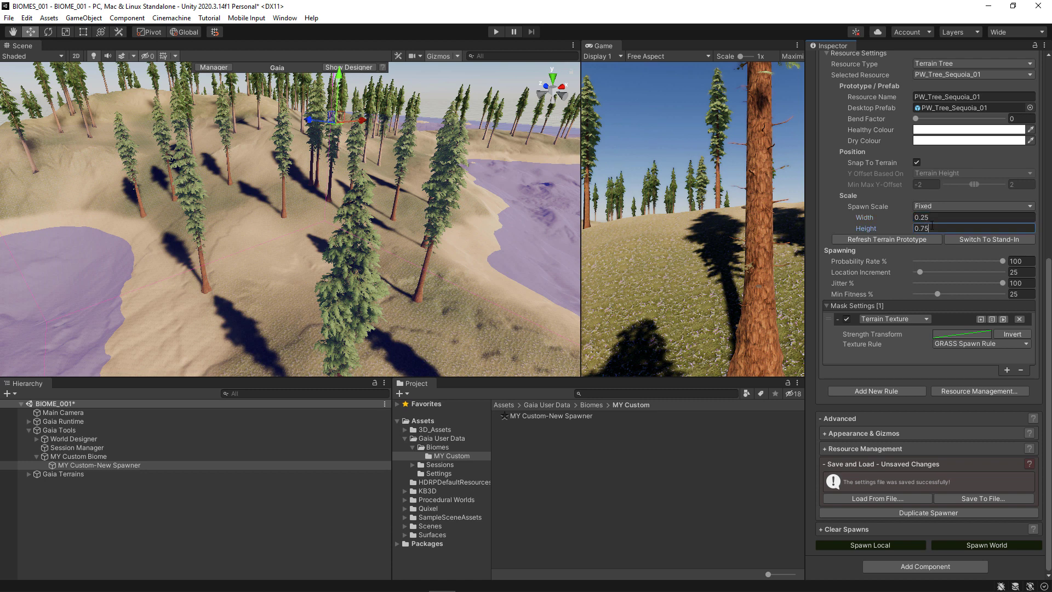
drag(921, 229, 925, 230)
click(988, 546)
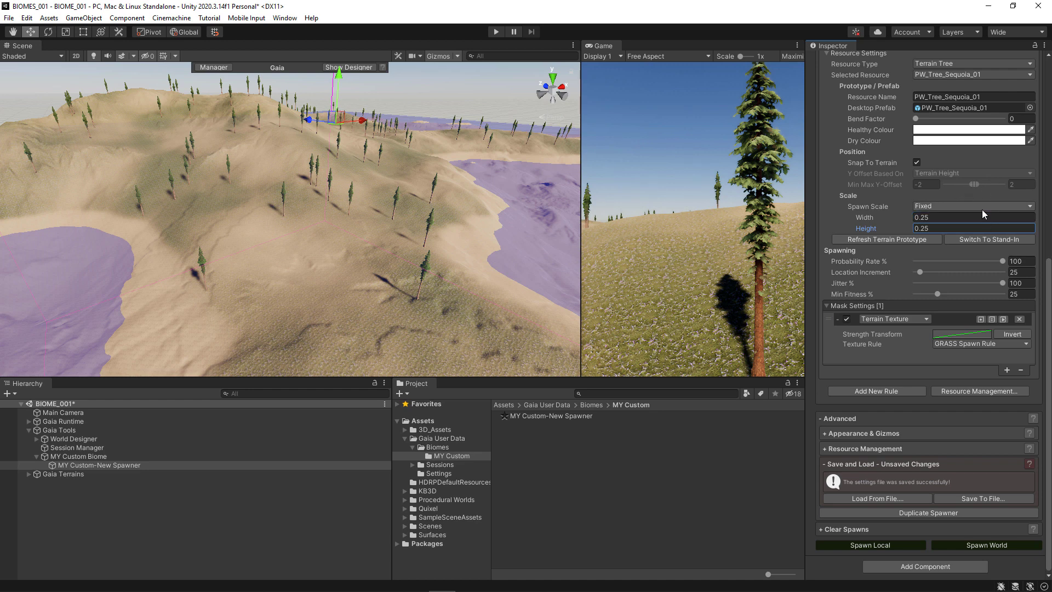
Change the tree rule's Spawn Scale to Random and respawn the world.
click(968, 210)
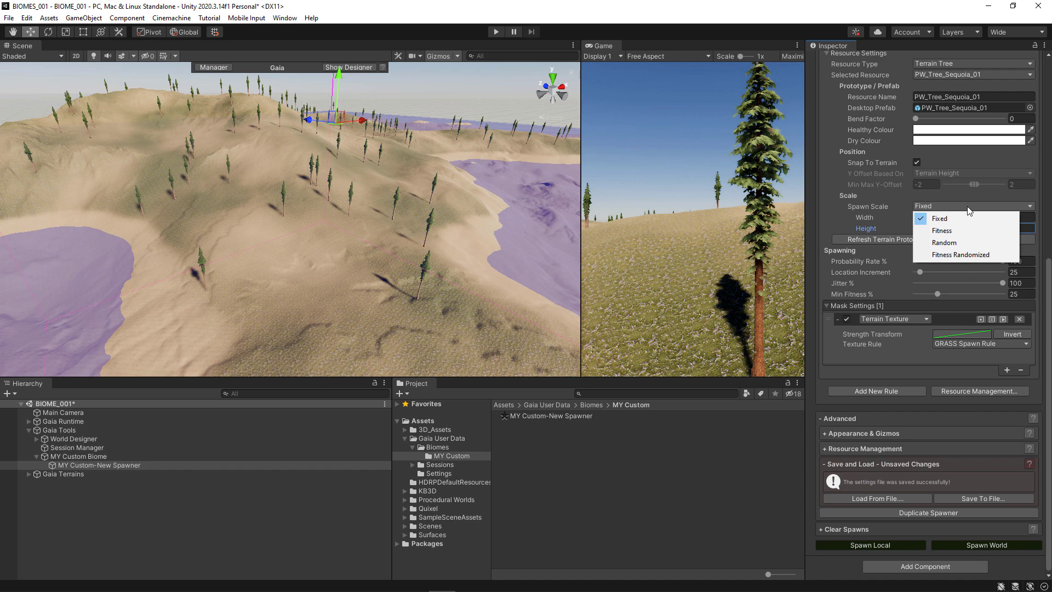
click(952, 242)
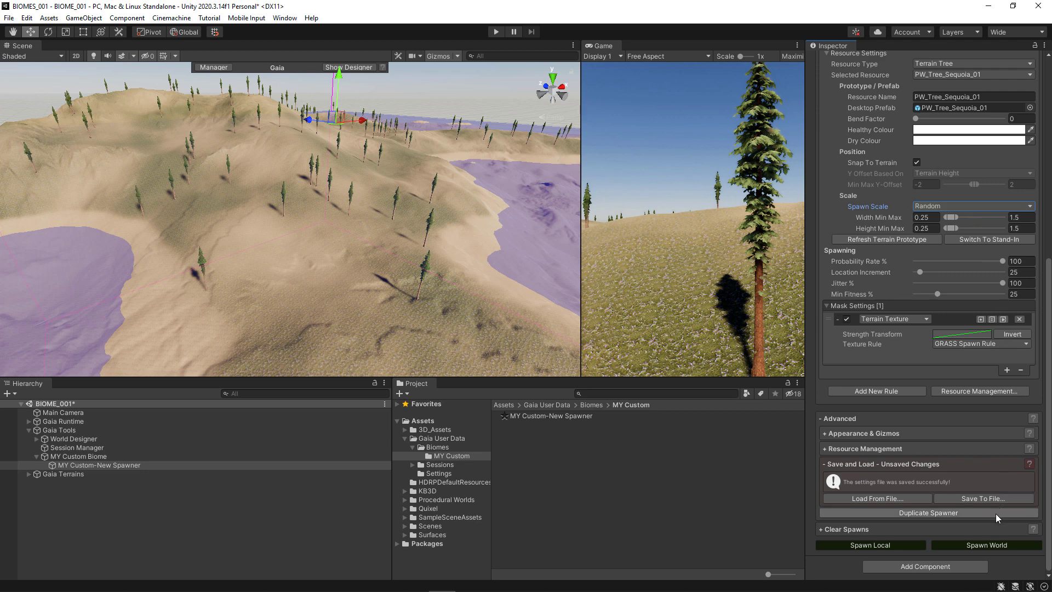
click(986, 544)
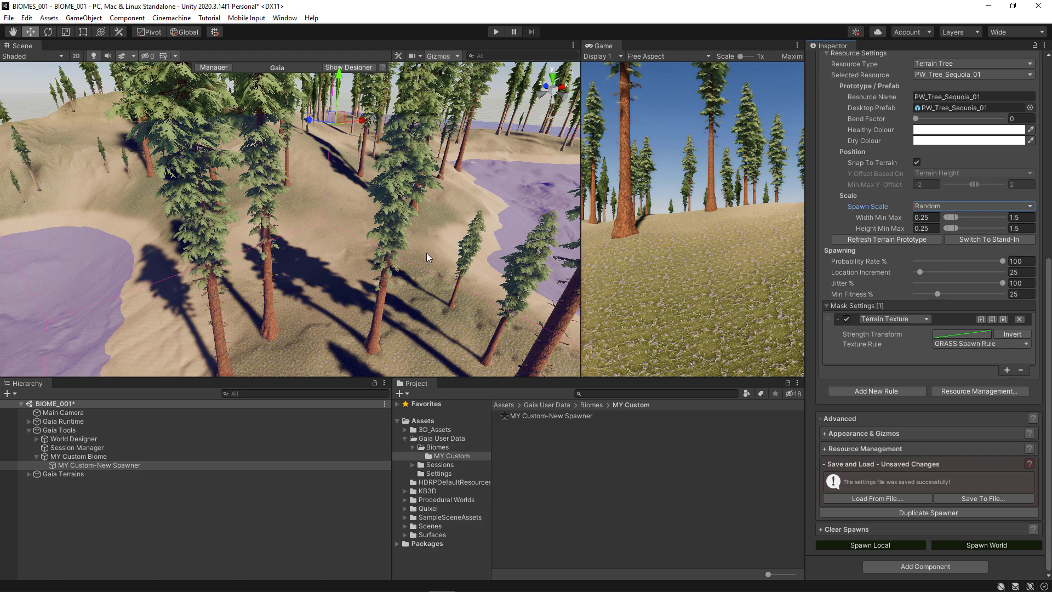
scroll(427, 252, down, 3)
mouse_move(432, 252)
alt+mouse_down()
mouse_move(447, 254)
mouse_move(386, 255)
mouse_move(446, 245)
alt+mouse_up()
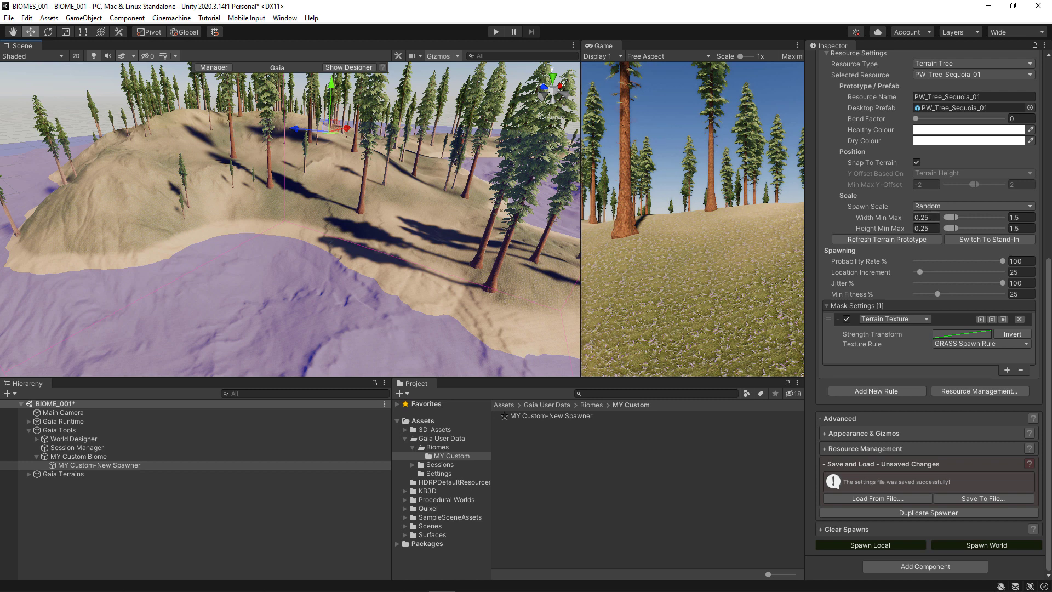
click(922, 217)
scroll(951, 374, up, 3)
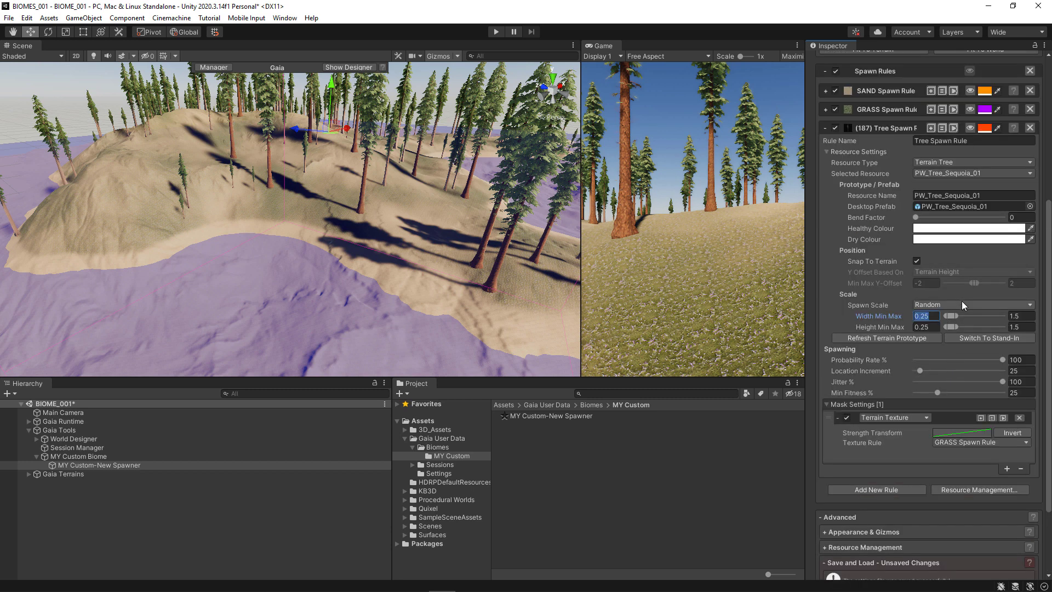
scroll(961, 300, down, 3)
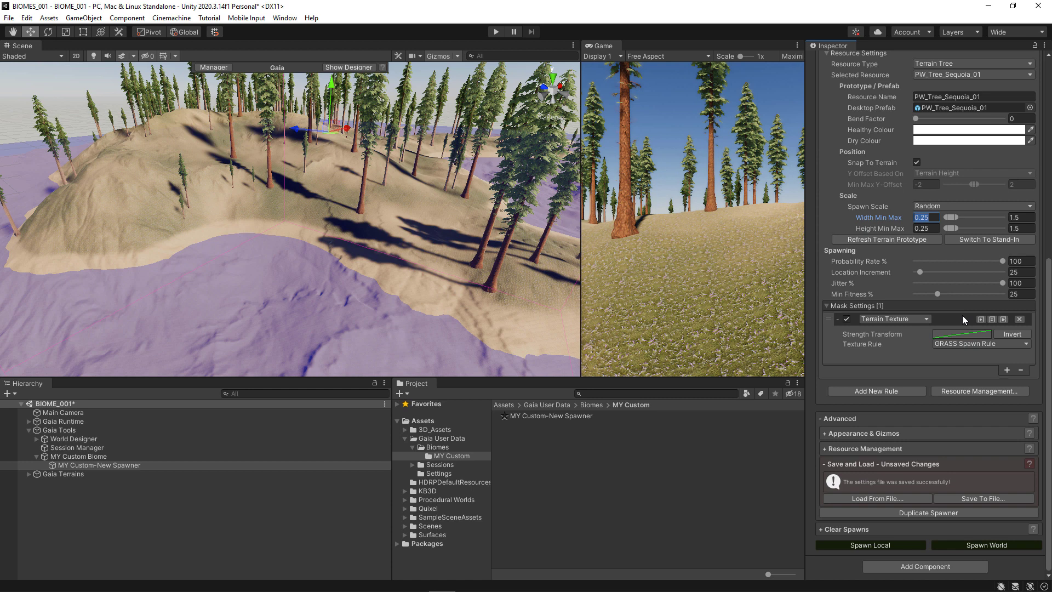
Replace the tree rule's Desktop Prefab with PW_Tree_Oak_01 from the project's prefab assets.
click(998, 106)
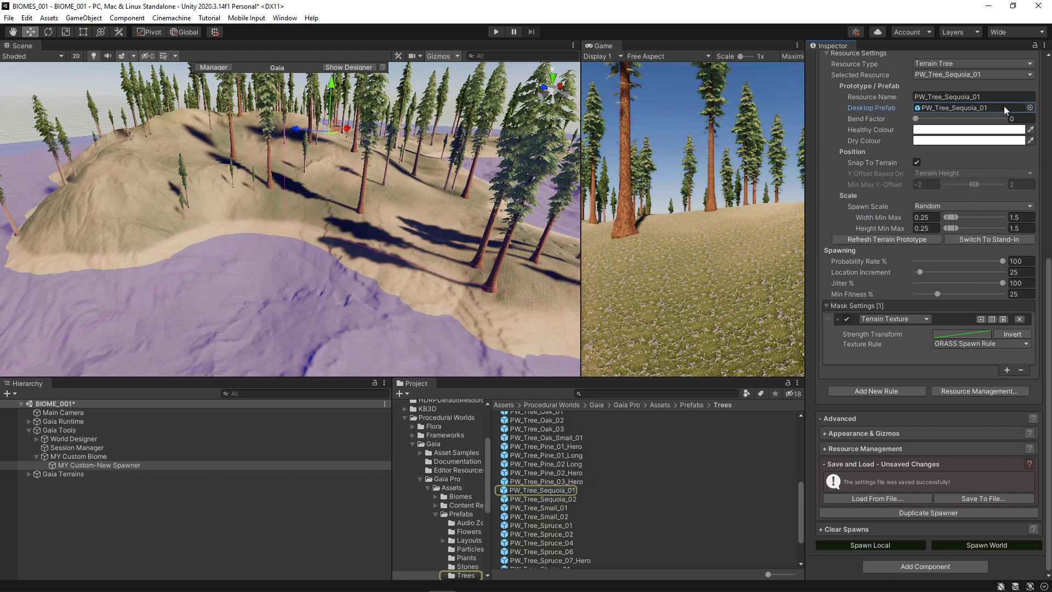
click(1029, 107)
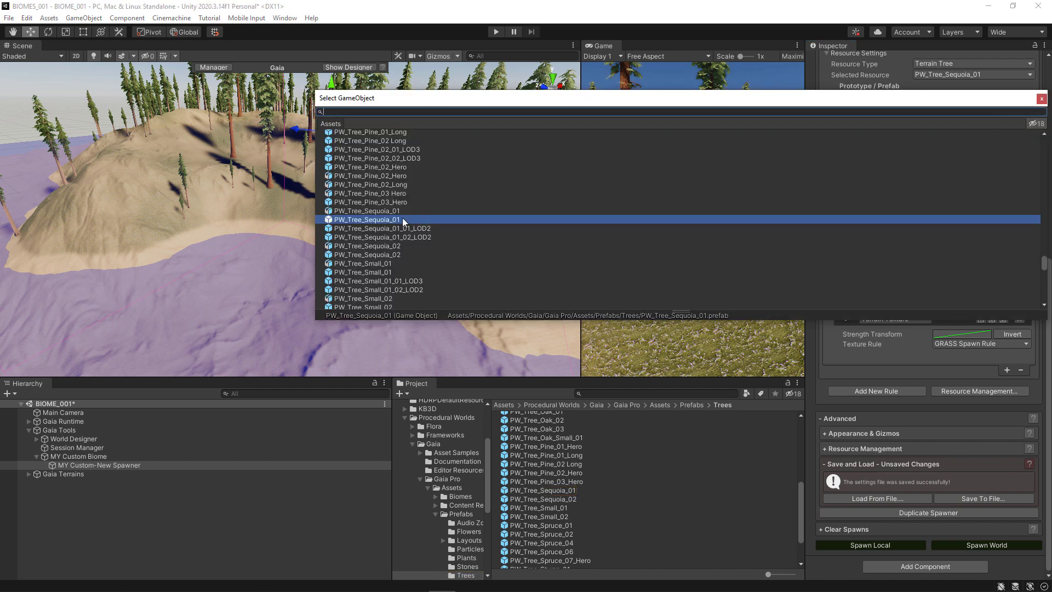
scroll(402, 218, up, 3)
scroll(402, 218, up, 2)
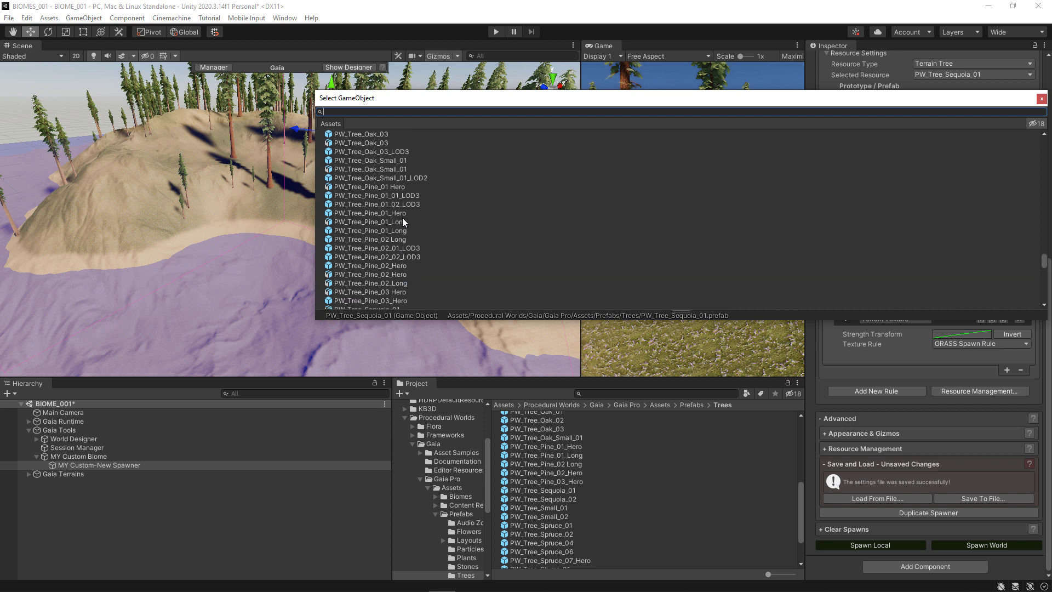
scroll(406, 220, up, 2)
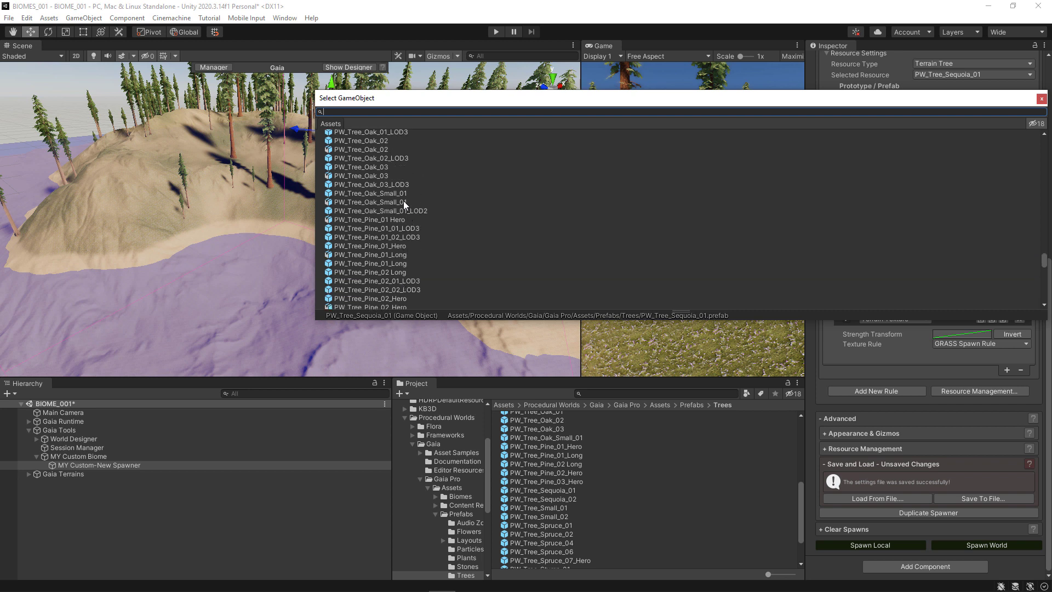
scroll(403, 200, up, 2)
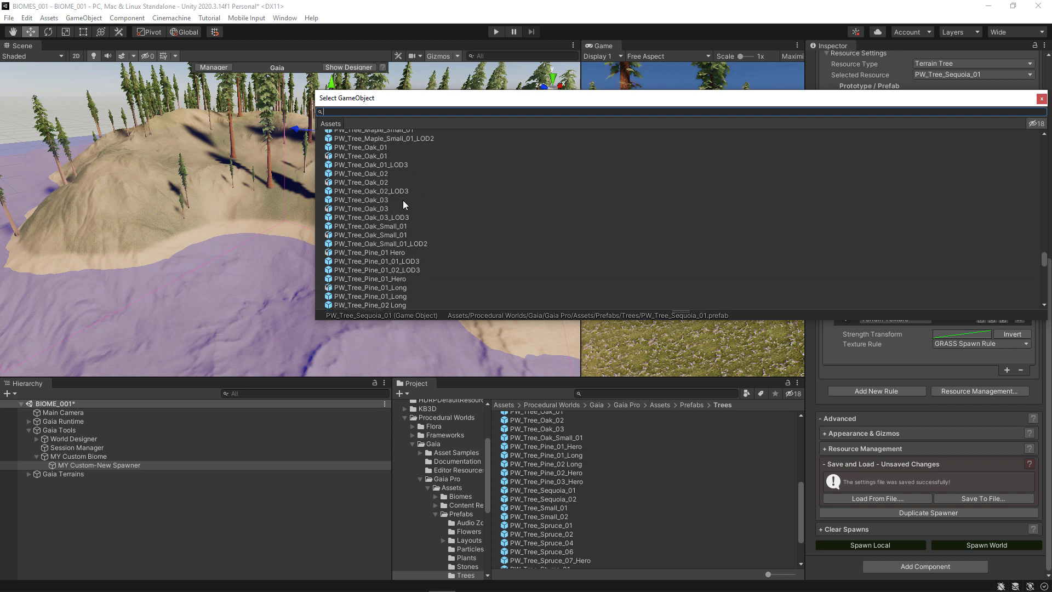
double_click(358, 147)
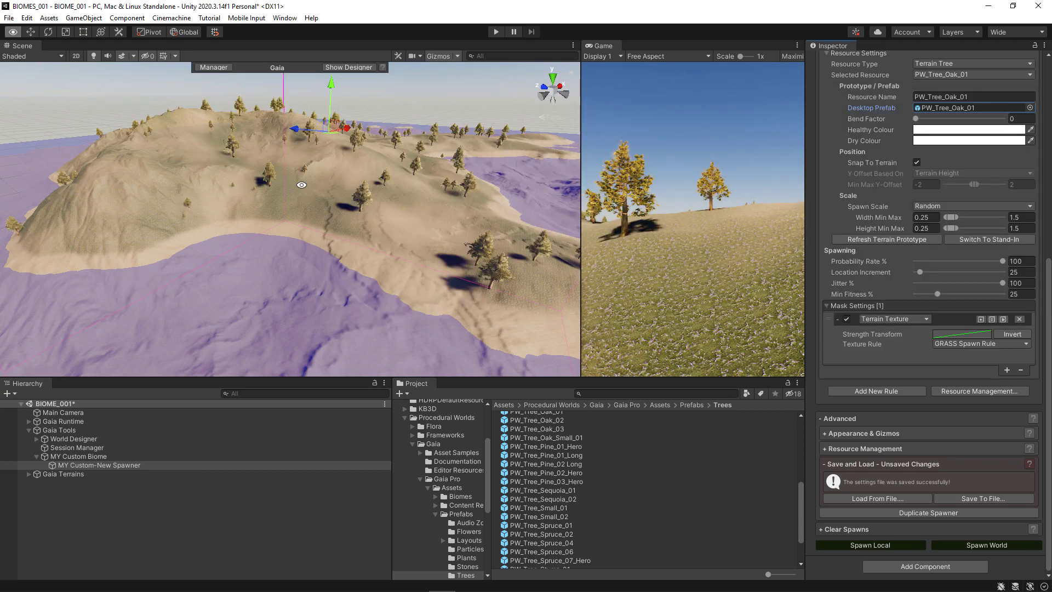
Examine the size variation and distribution of the oak trees across the terrain, both up close and from afar.
key(w)
right_drag(301, 185, 321, 211)
key(s)
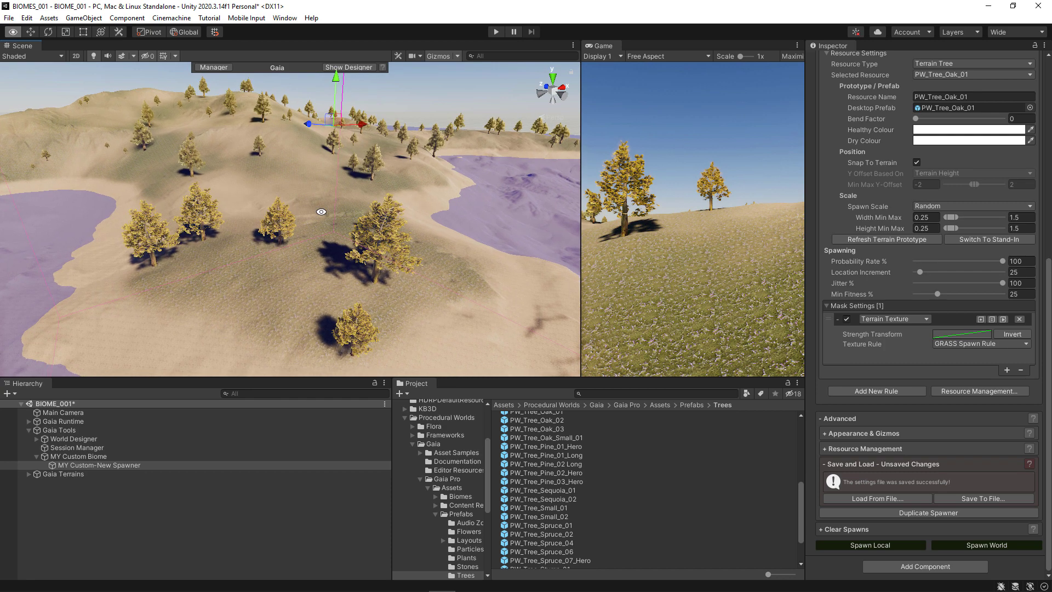
alt+drag(321, 211, 371, 224)
alt+right_drag(354, 218, 501, 251)
middle_drag(490, 251, 461, 260)
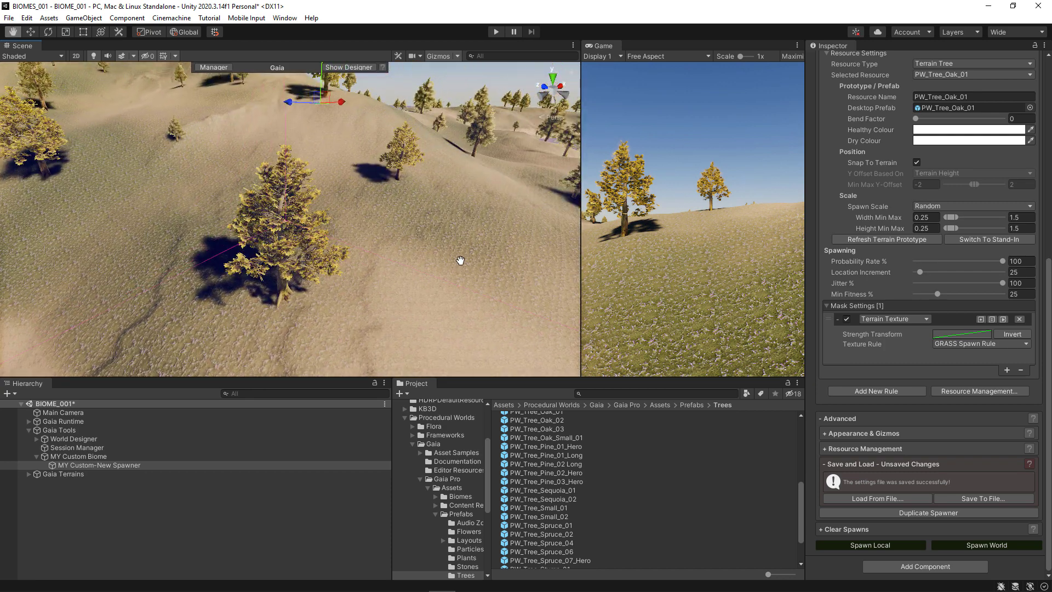
alt+right_drag(460, 260, 352, 245)
alt+drag(266, 248, 487, 257)
alt+drag(273, 226, 348, 229)
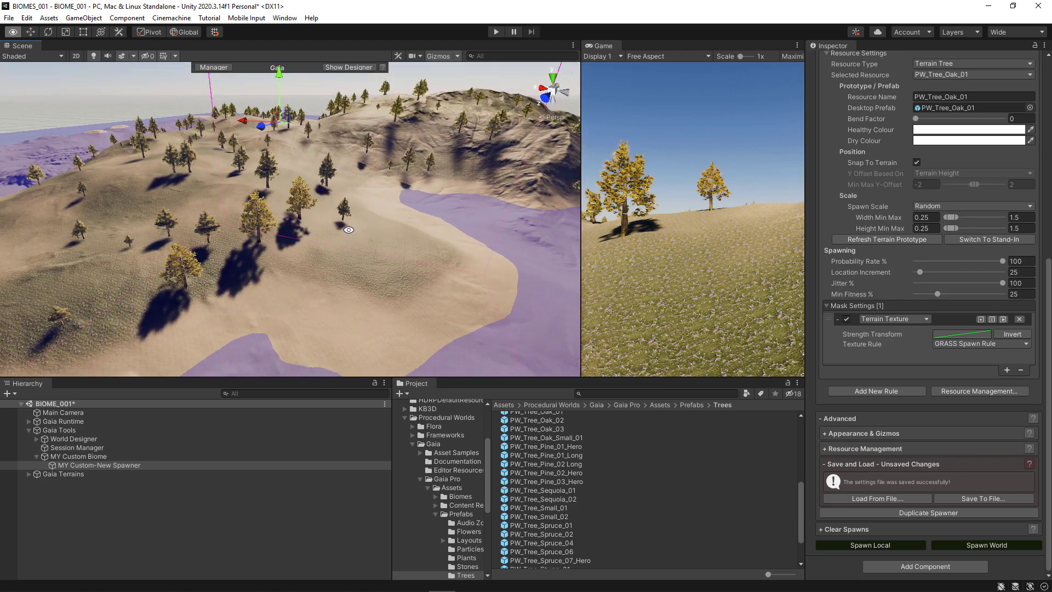
Lower the tree rule's Probability Rate to 30.8 % and respawn the world.
alt+right_drag(348, 229, 416, 247)
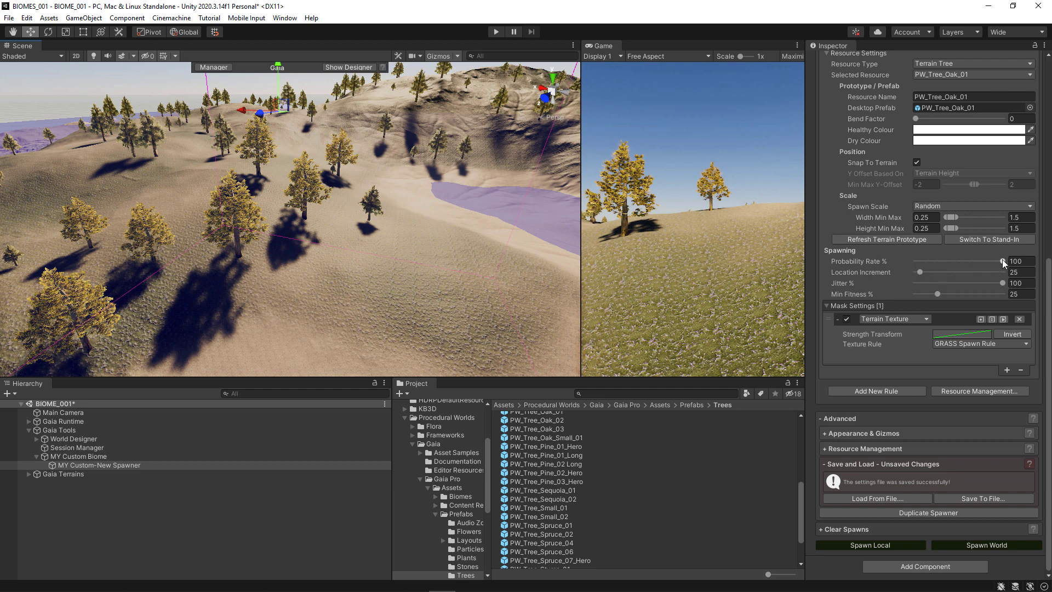
drag(1001, 259, 943, 264)
click(986, 545)
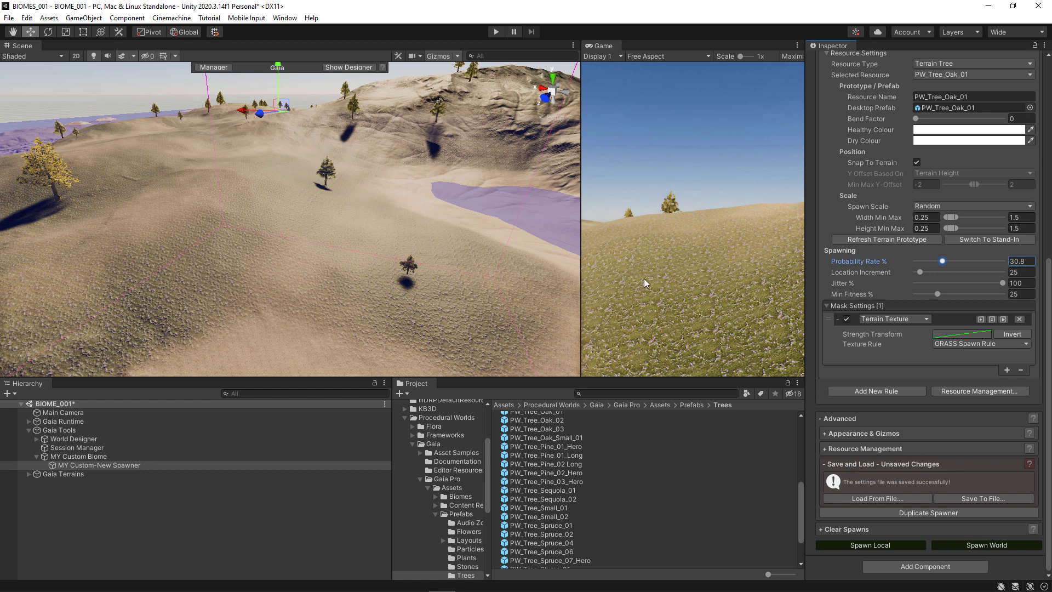
Set the tree rule's Probability Rate to 100 % and Location Increment to 6, and respawn the world.
drag(942, 262, 960, 261)
drag(917, 272, 914, 275)
click(1000, 545)
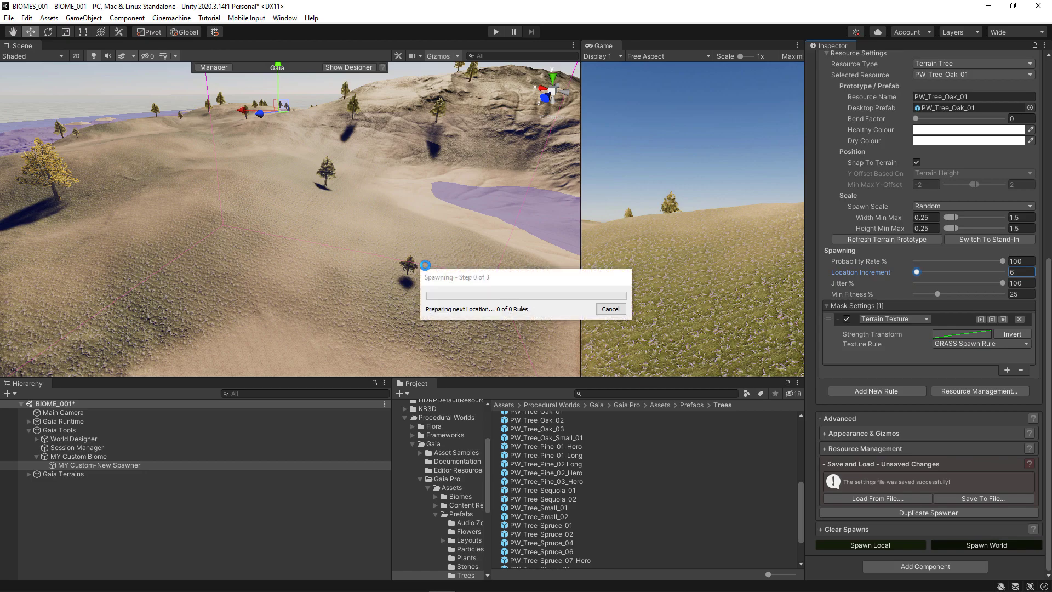
scroll(402, 289, down, 8)
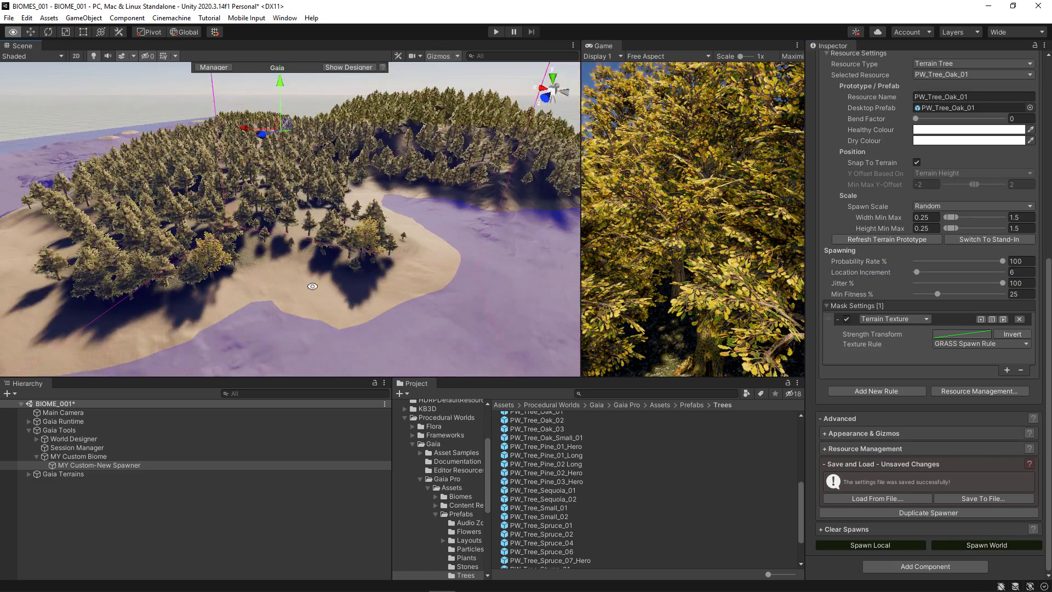
alt+drag(329, 276, 235, 269)
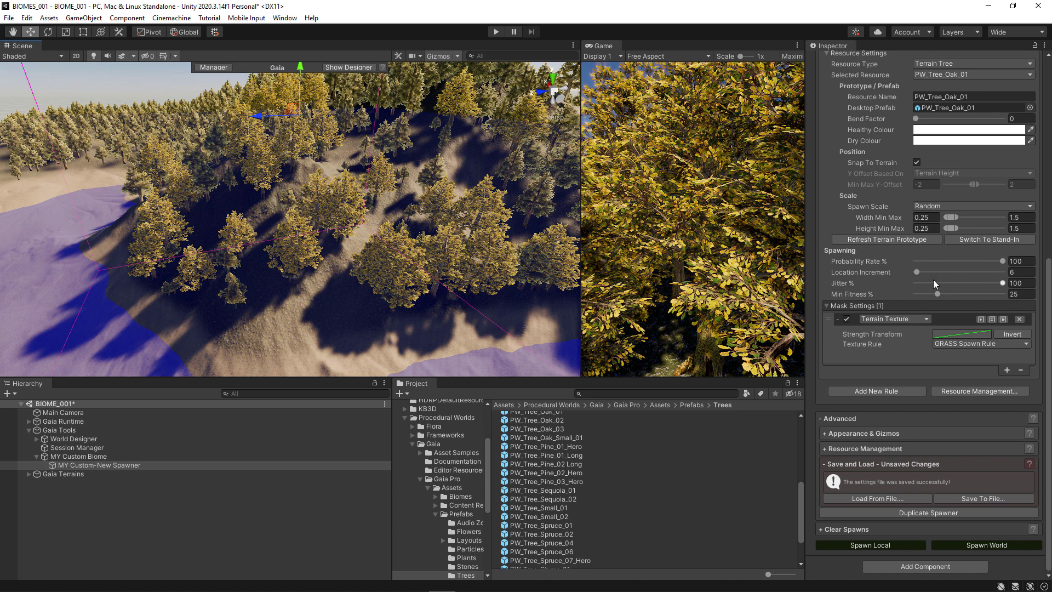
Set the tree rule's Location Increment to 12, respawn the world and check the tree density.
click(1022, 270)
text(12)
click(967, 545)
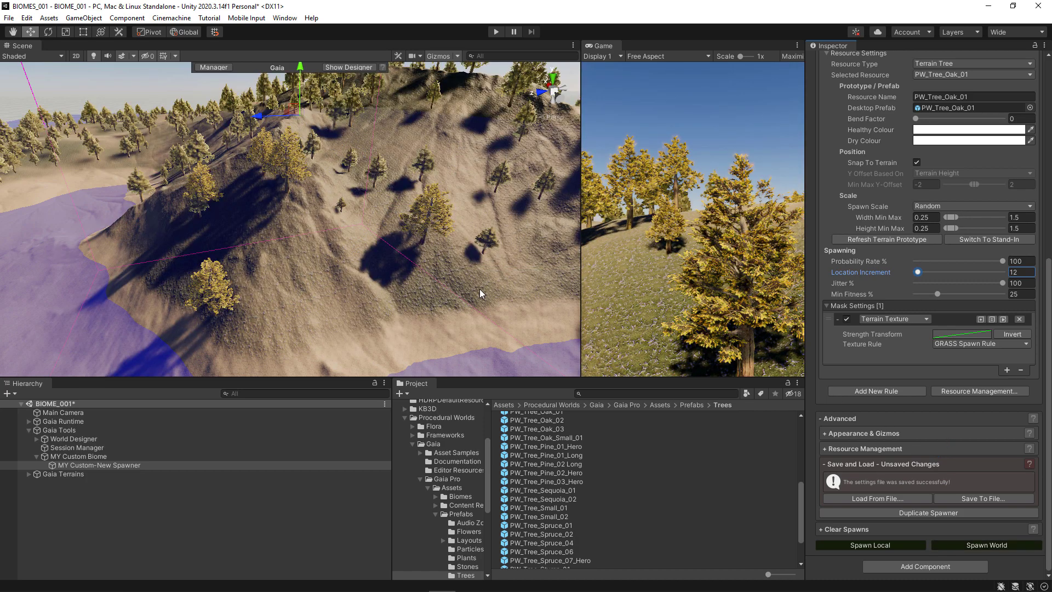
alt+drag(333, 266, 485, 267)
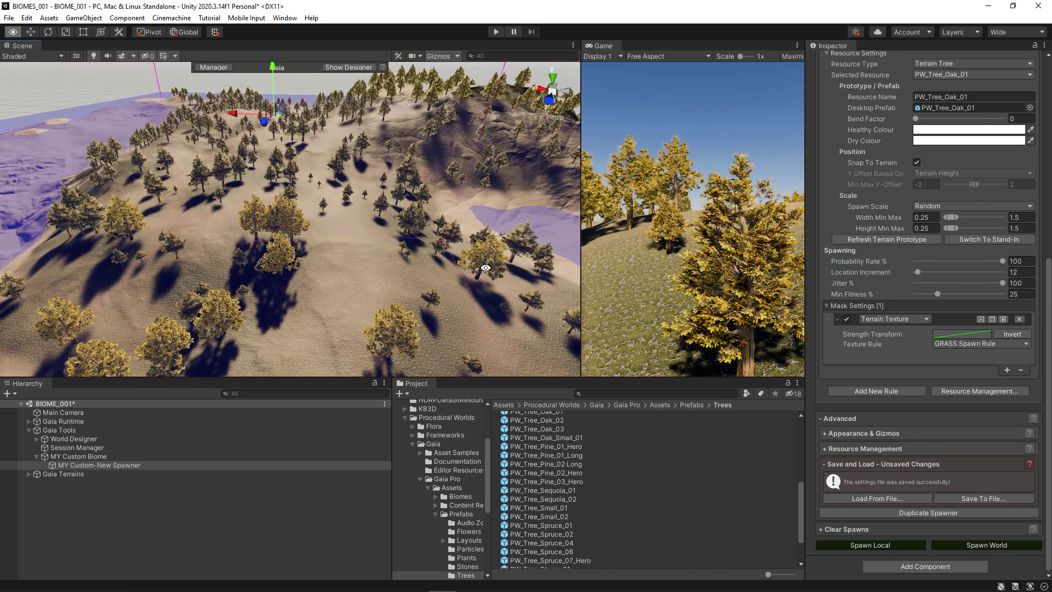
alt+right_drag(486, 267, 521, 282)
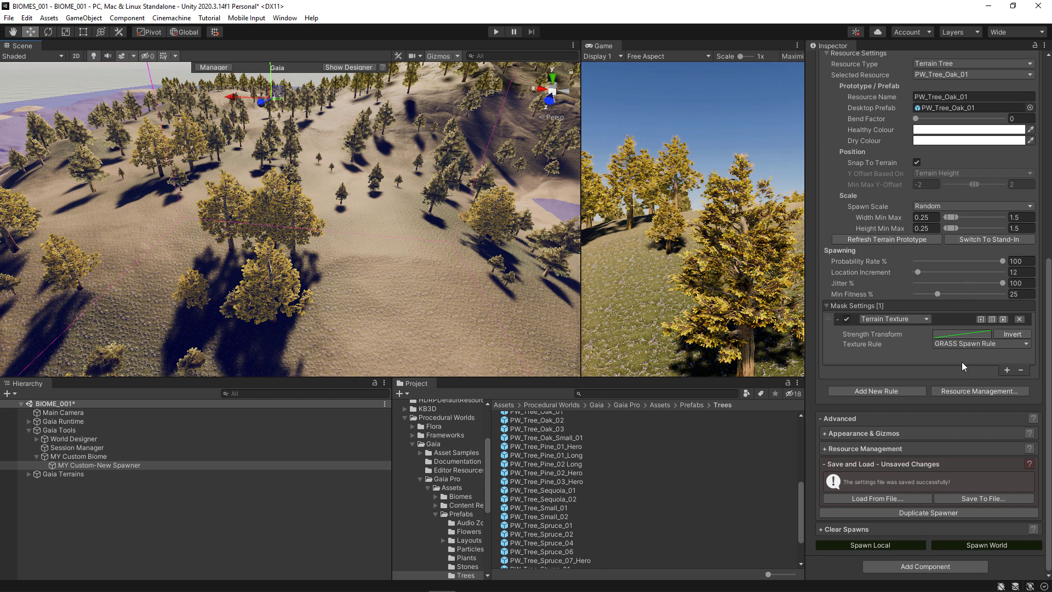
Set the tree rule's Location Increment to 8, respawn the world and check the tree density.
click(1016, 272)
text(8)
click(980, 544)
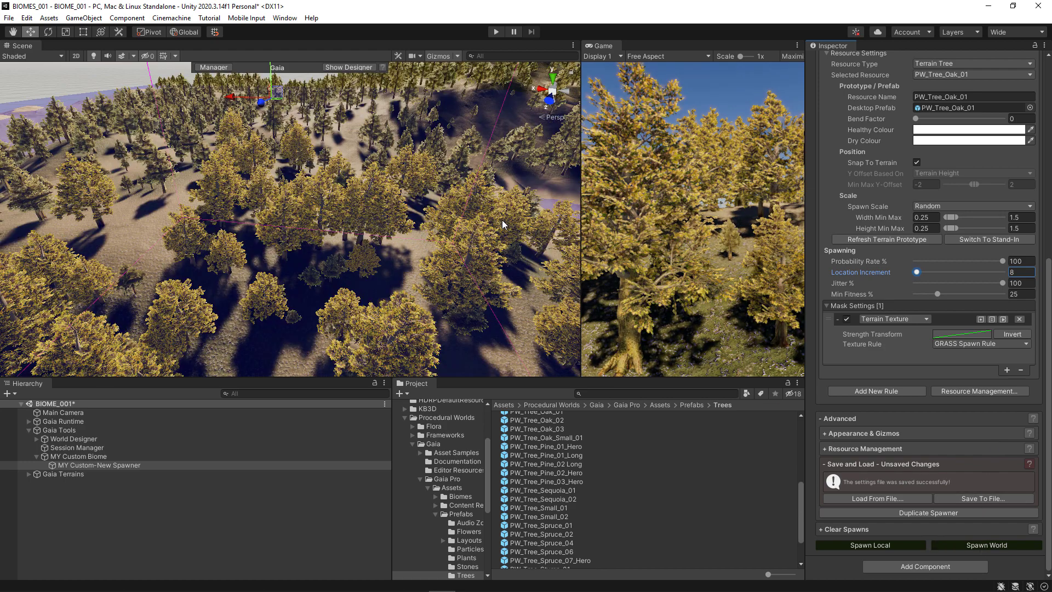
alt+drag(467, 222, 385, 222)
scroll(456, 228, down, 5)
alt+right_drag(385, 223, 470, 234)
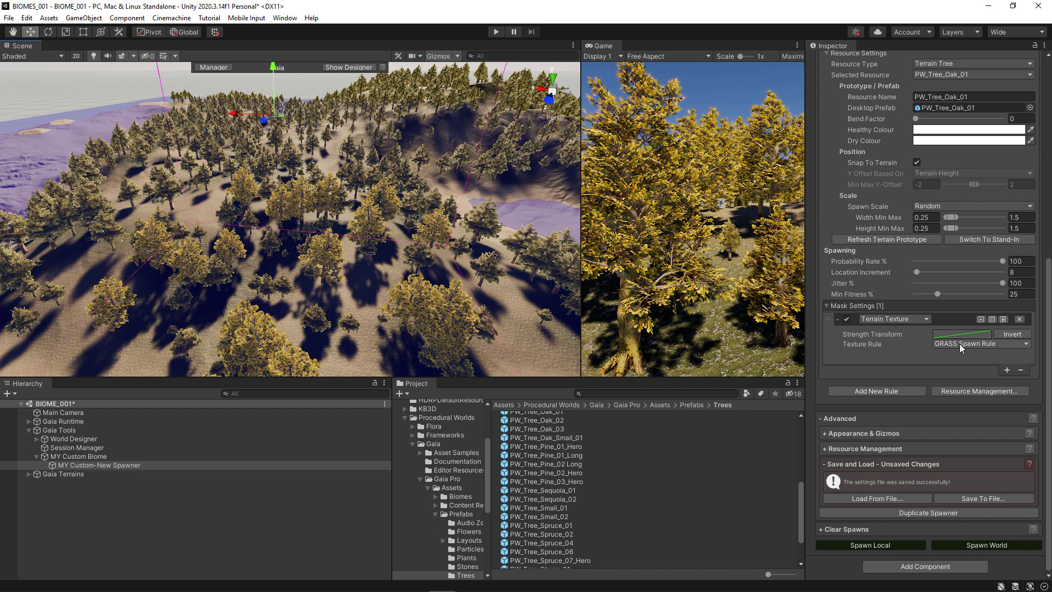
Switch the tree rule's Terrain Texture mask to the SAND Spawn Rule, respawn the world and check the tree placement.
click(985, 340)
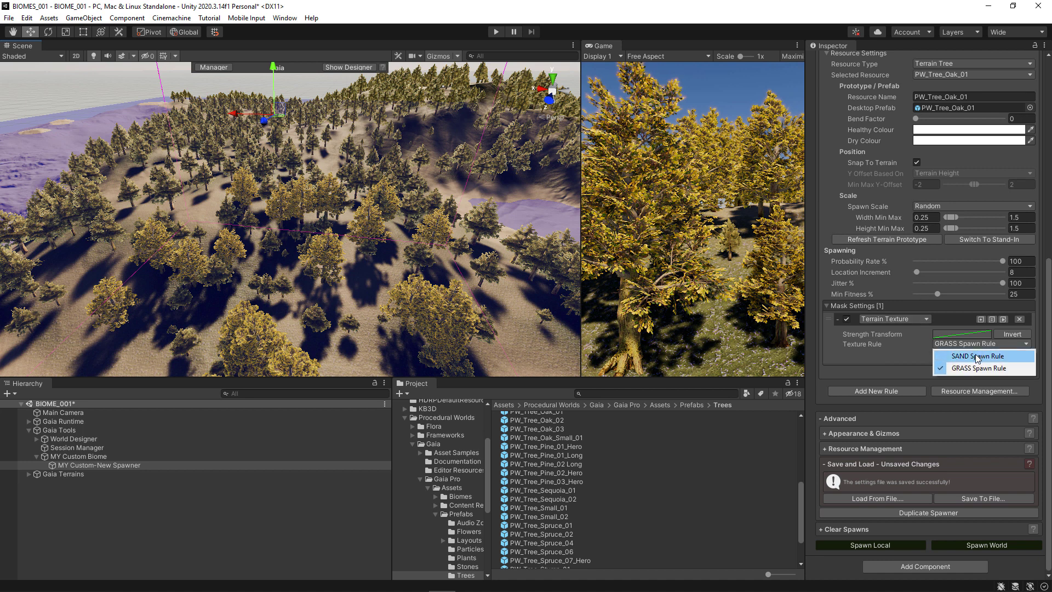
click(975, 354)
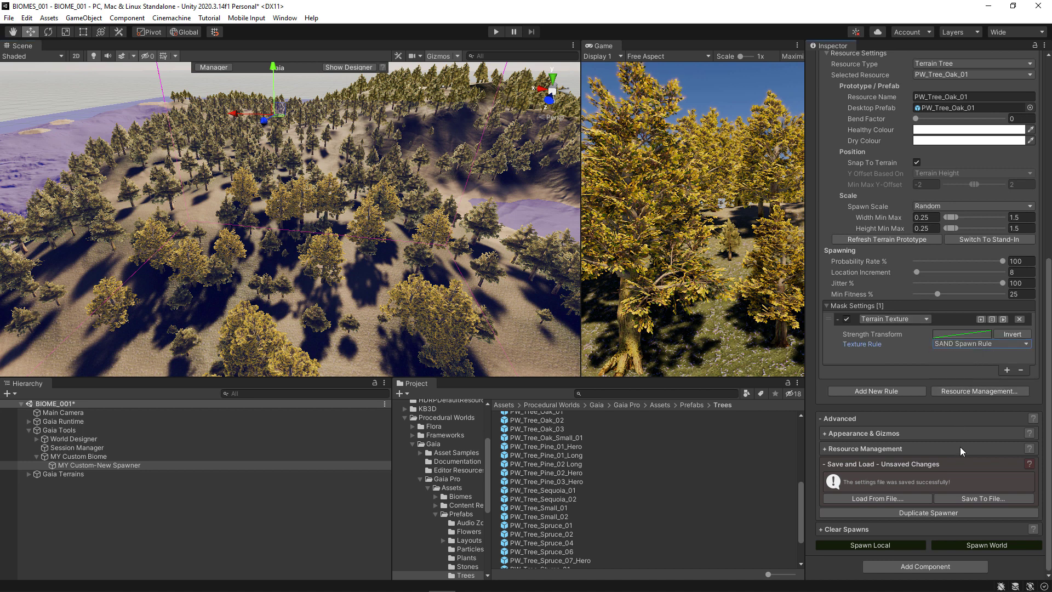
click(981, 545)
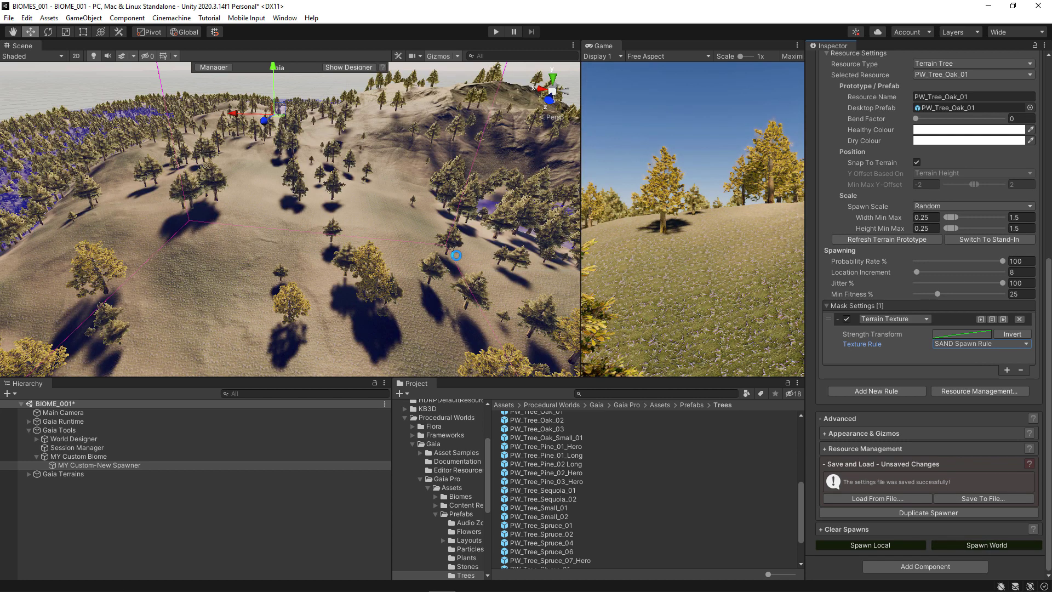
scroll(315, 235, down, 6)
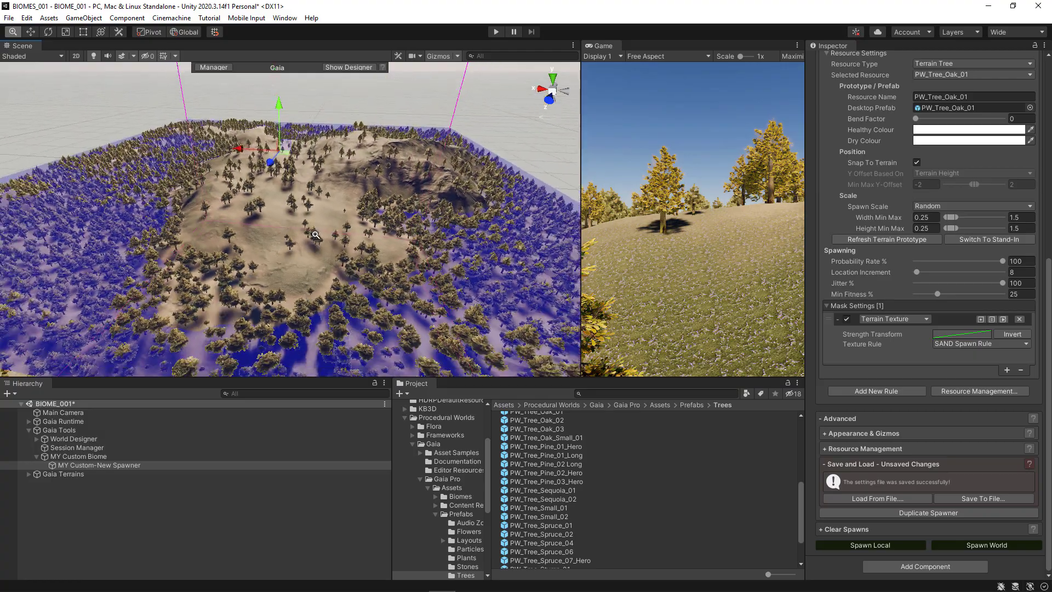
alt+drag(316, 235, 249, 225)
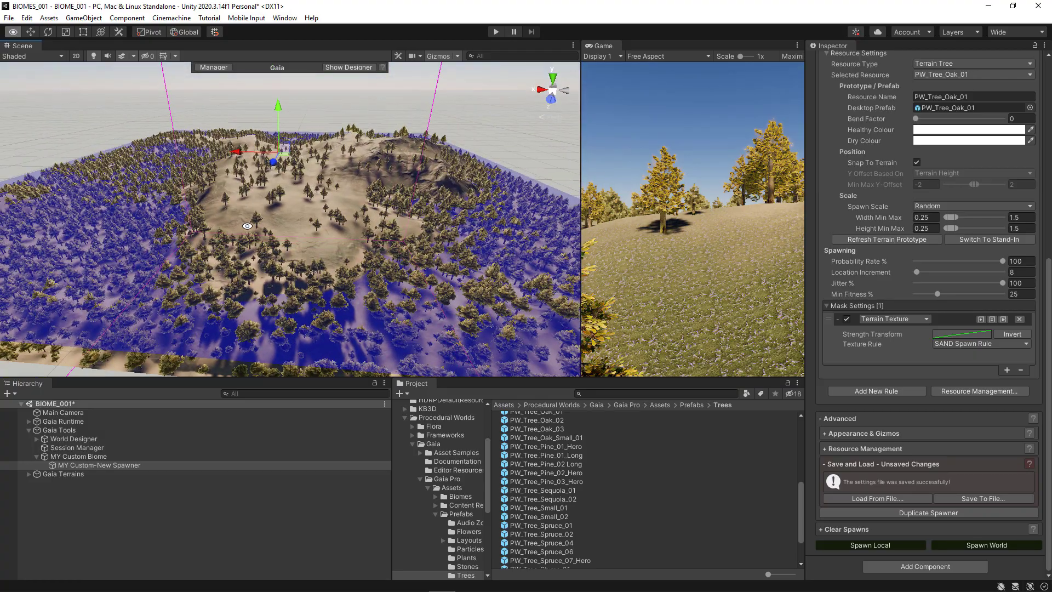
Link the tree rule's Terrain Texture mask back to the GRASS Spawn Rule and respawn the world.
click(952, 343)
click(964, 370)
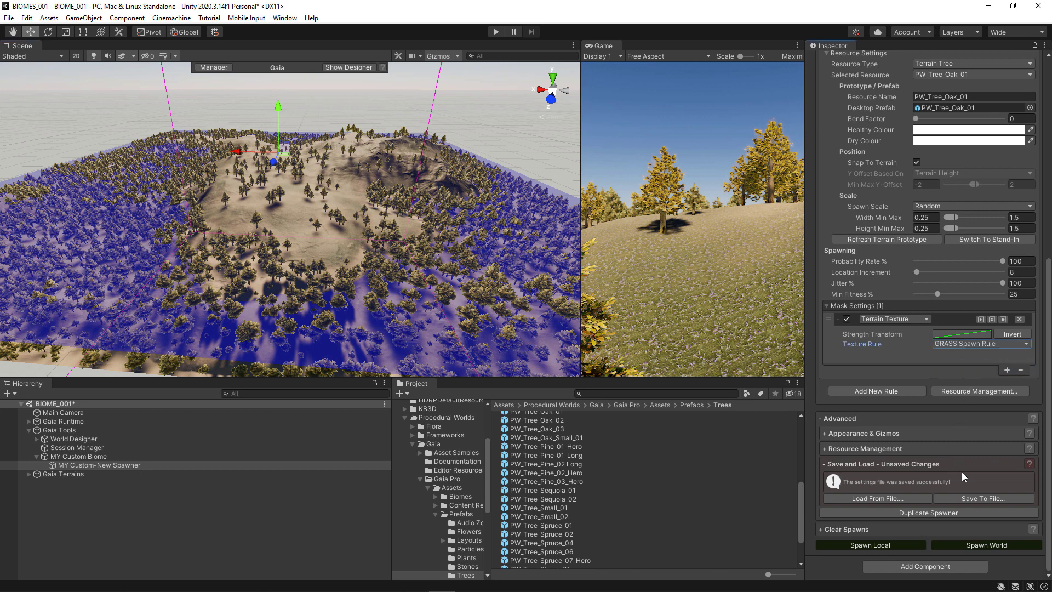
click(988, 543)
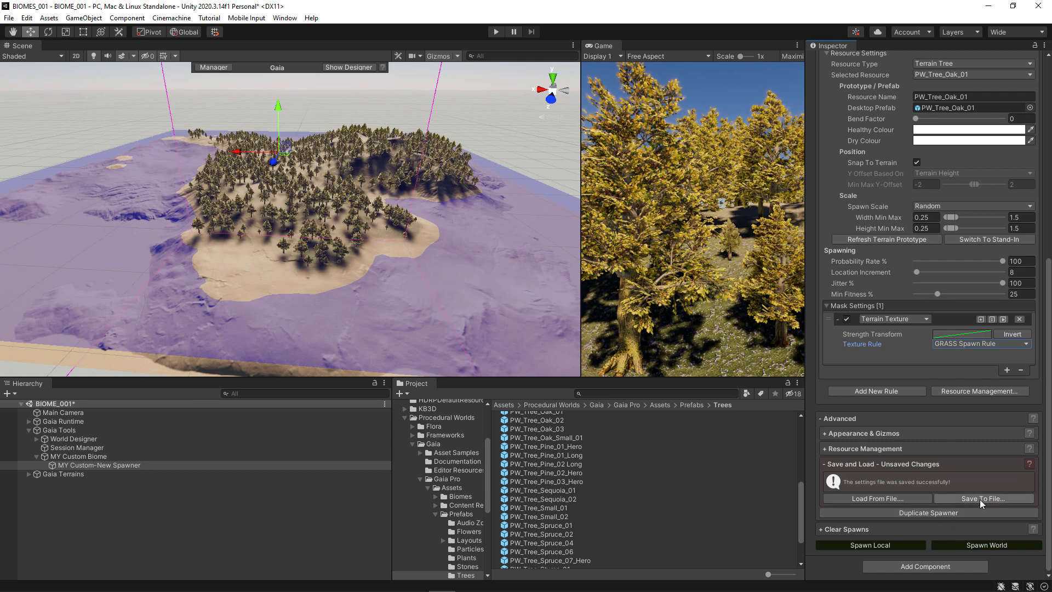
Save the spawner settings over the existing MY Custom-New Spawner.asset file in the MY Custom folder.
click(979, 499)
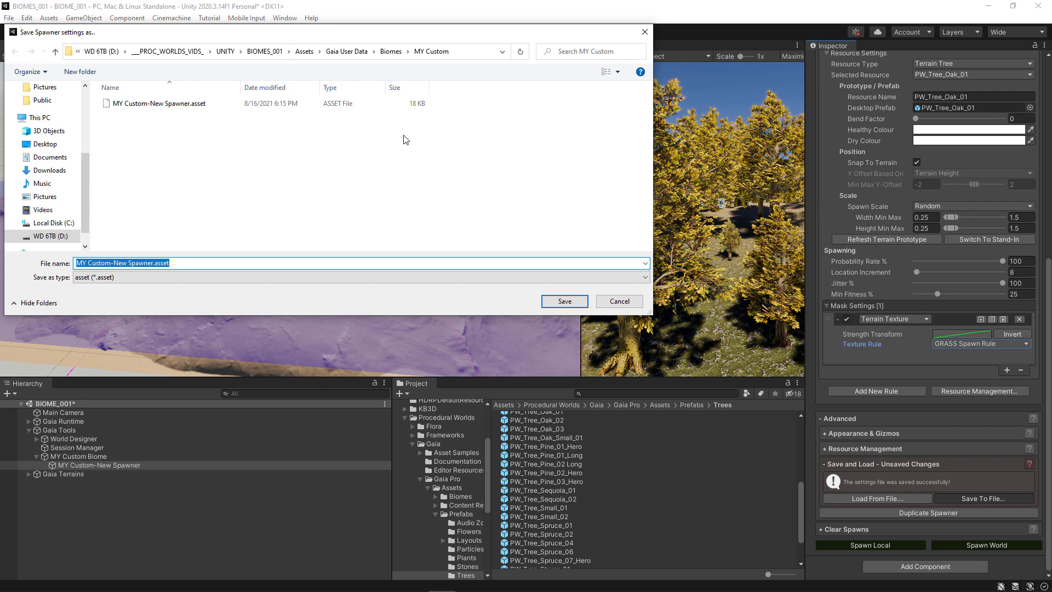
click(571, 306)
click(553, 304)
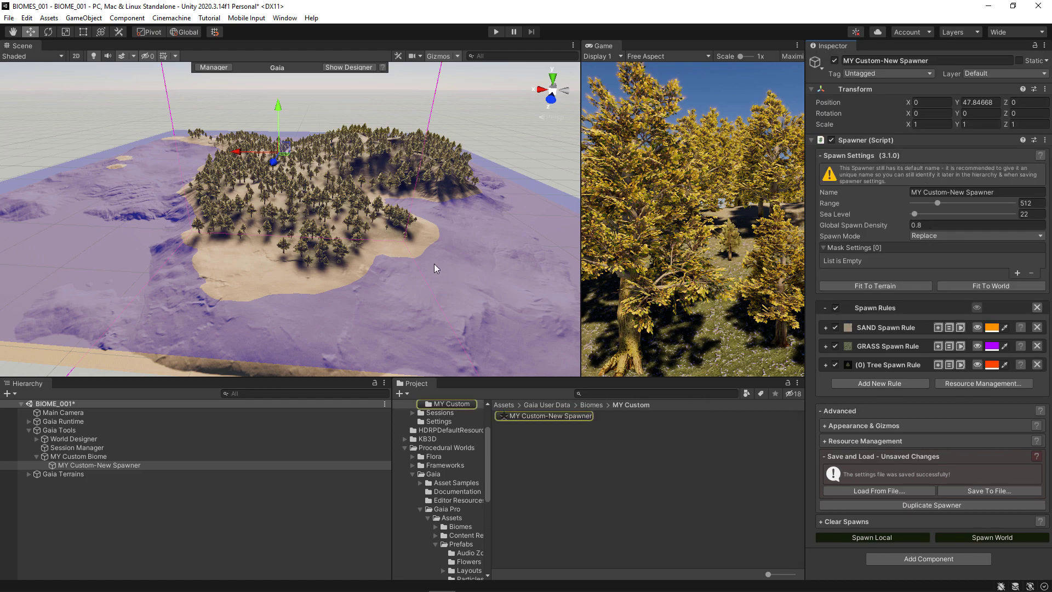
Save the BIOME_001 scene and the project.
alt+drag(433, 264, 300, 244)
scroll(389, 264, up, 4)
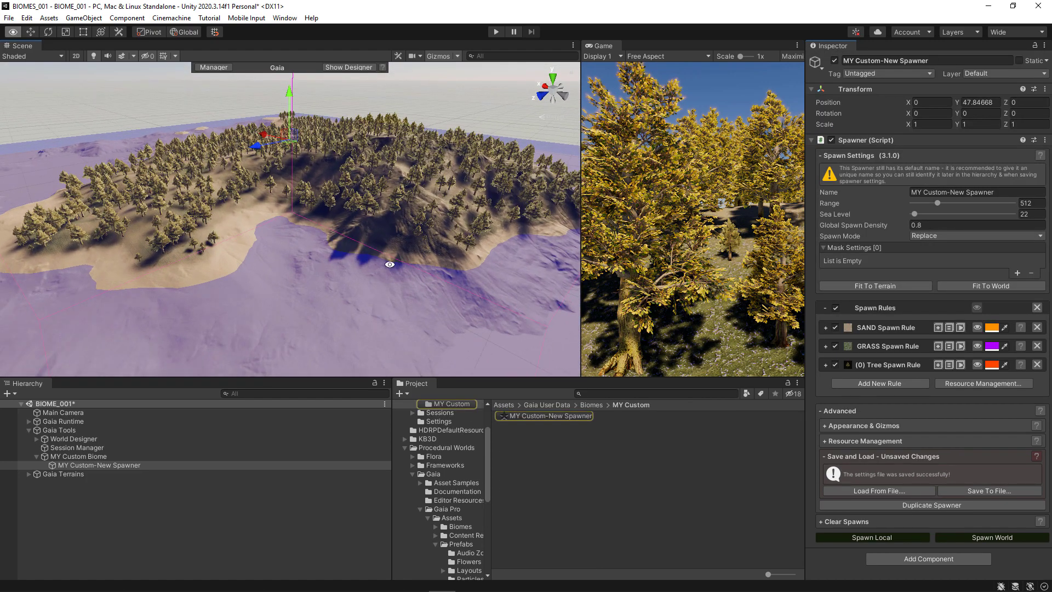
alt+right_drag(390, 264, 547, 339)
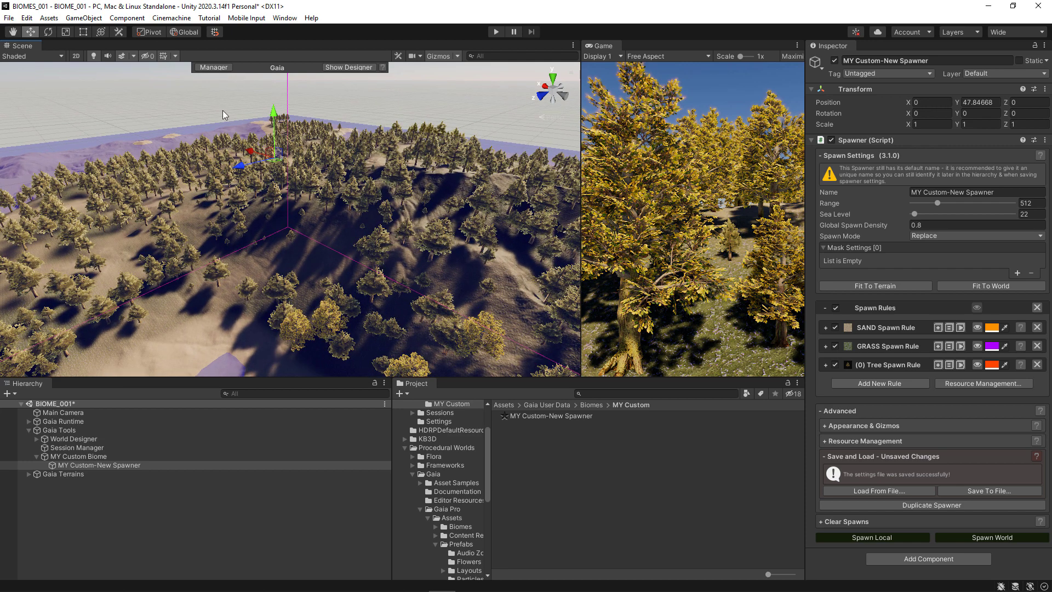
click(9, 18)
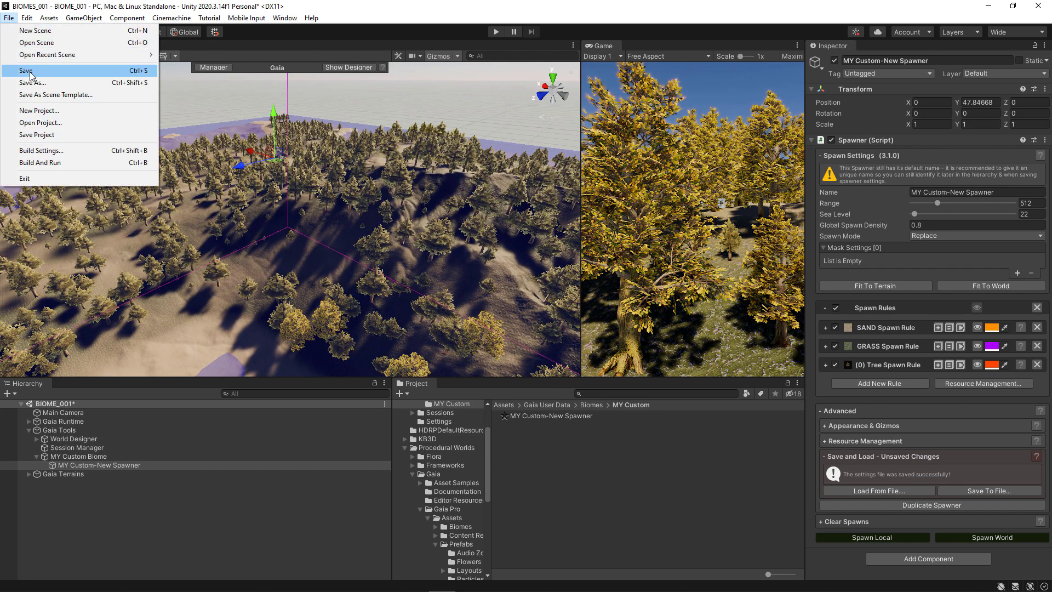
click(26, 71)
click(9, 20)
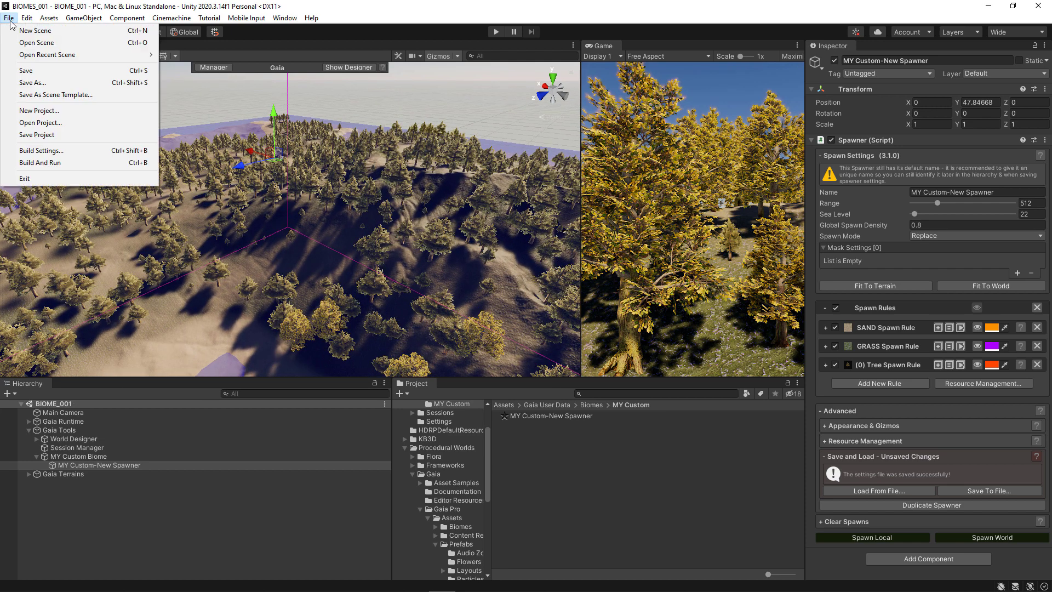
click(25, 135)
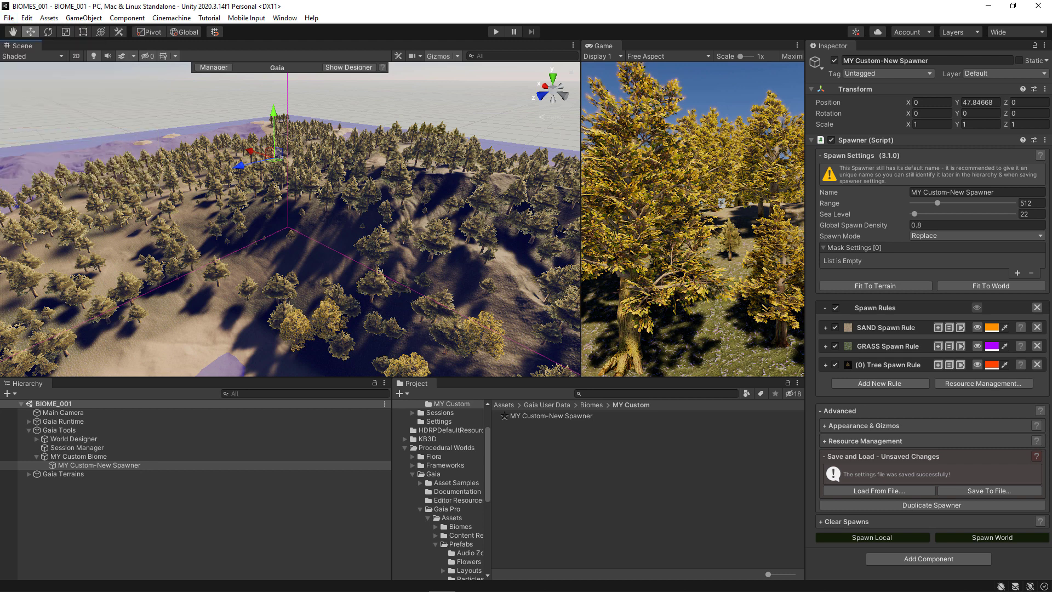